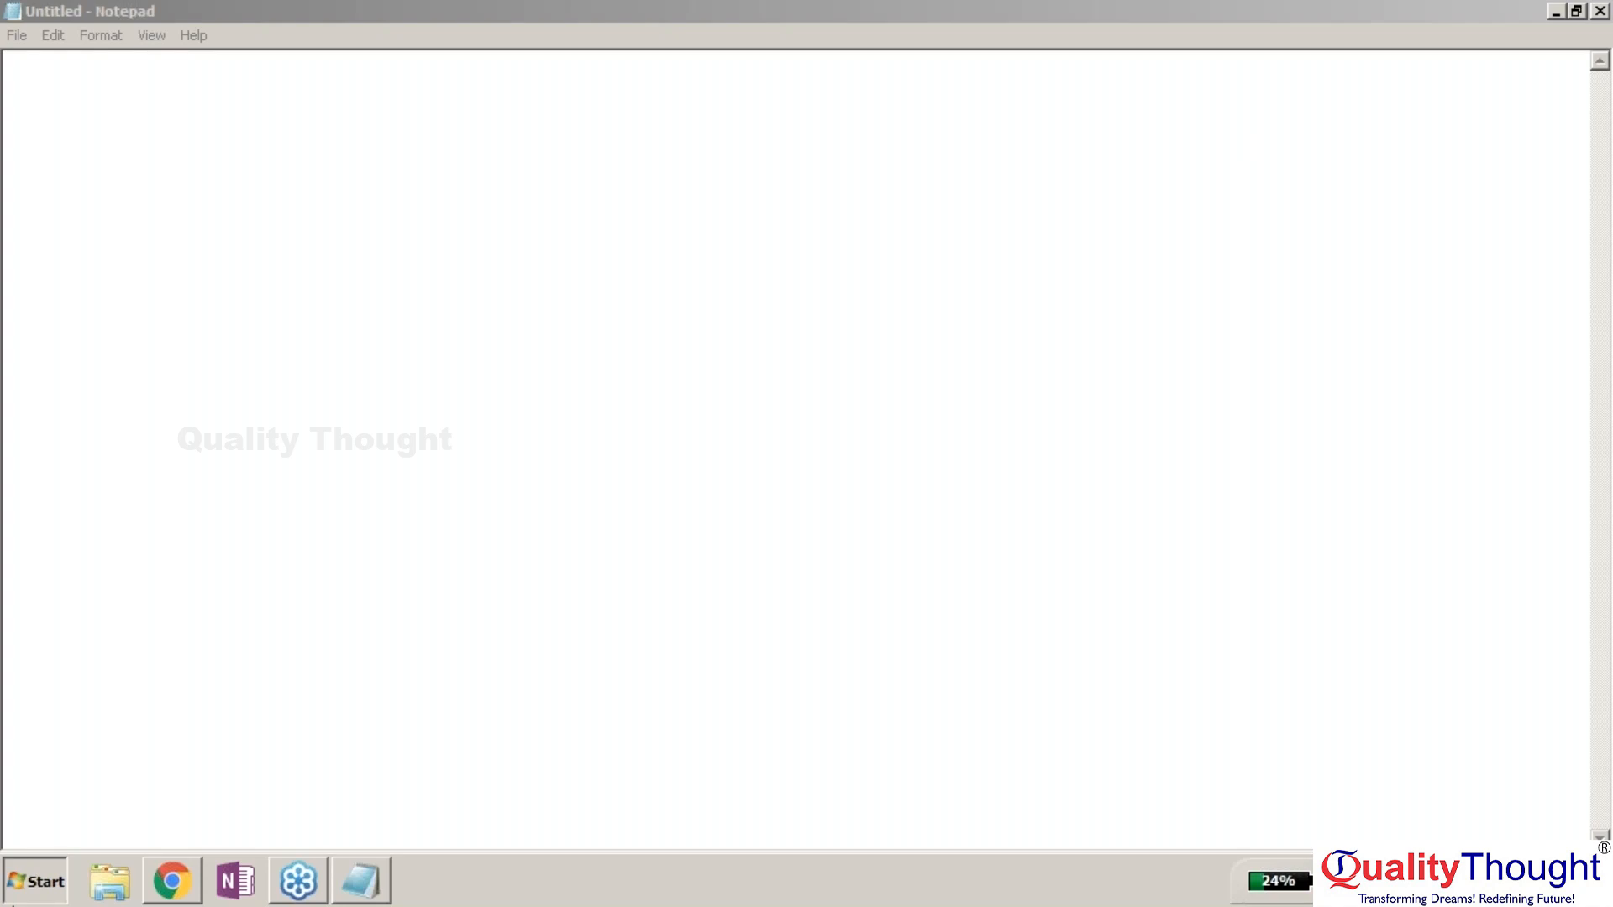
Search the Start menu for qlik and launch QlikView 12.
type("qlik")
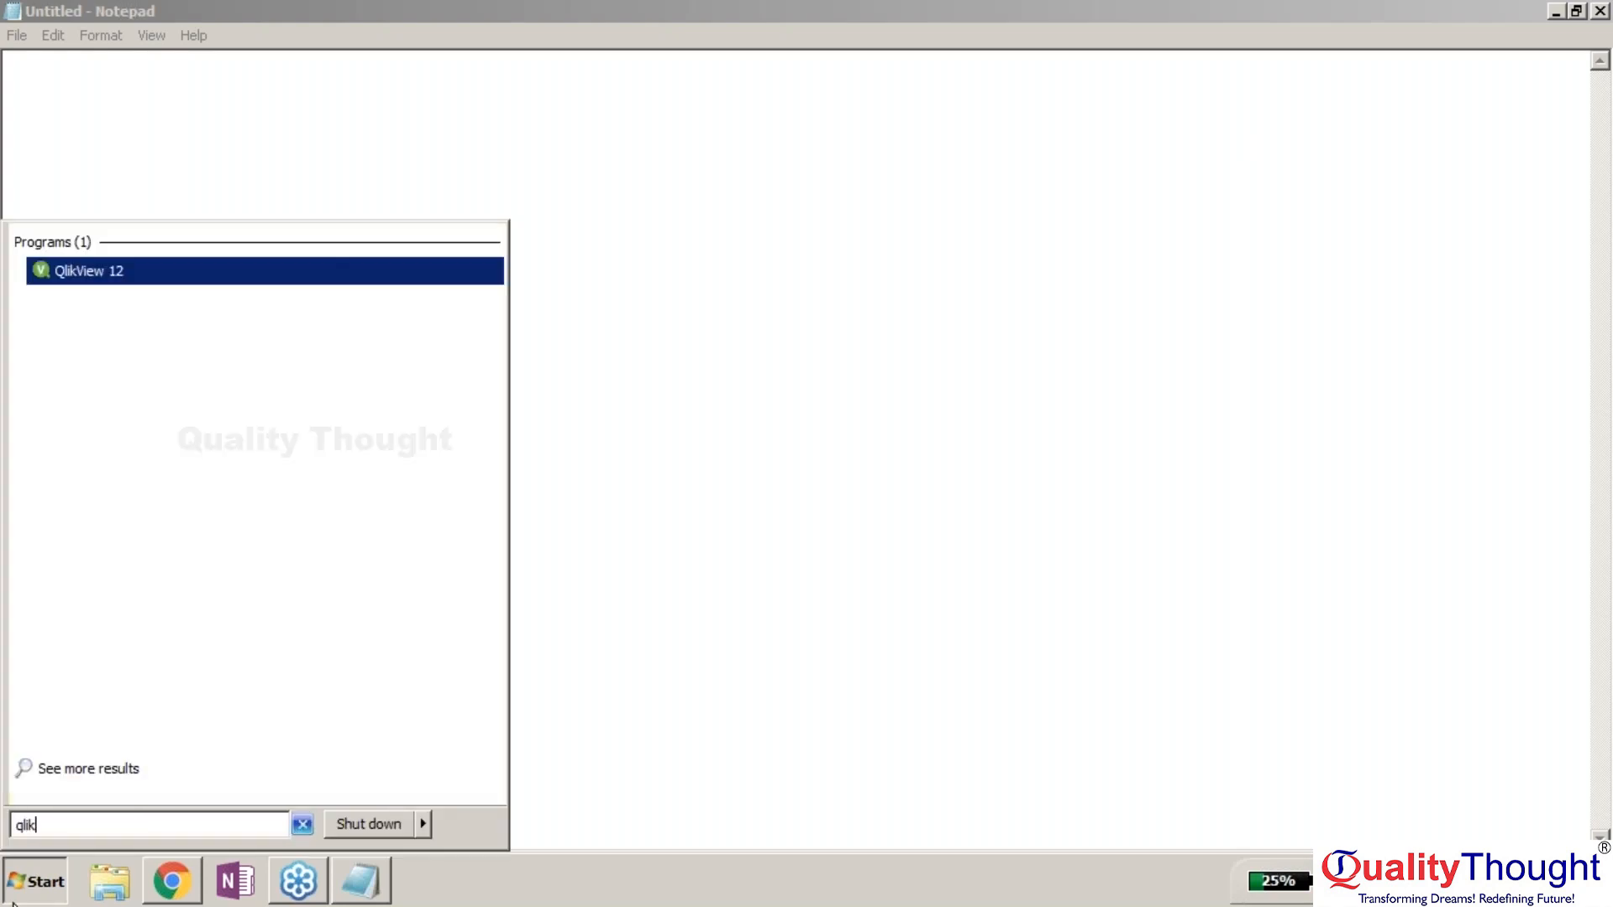
key("Return")
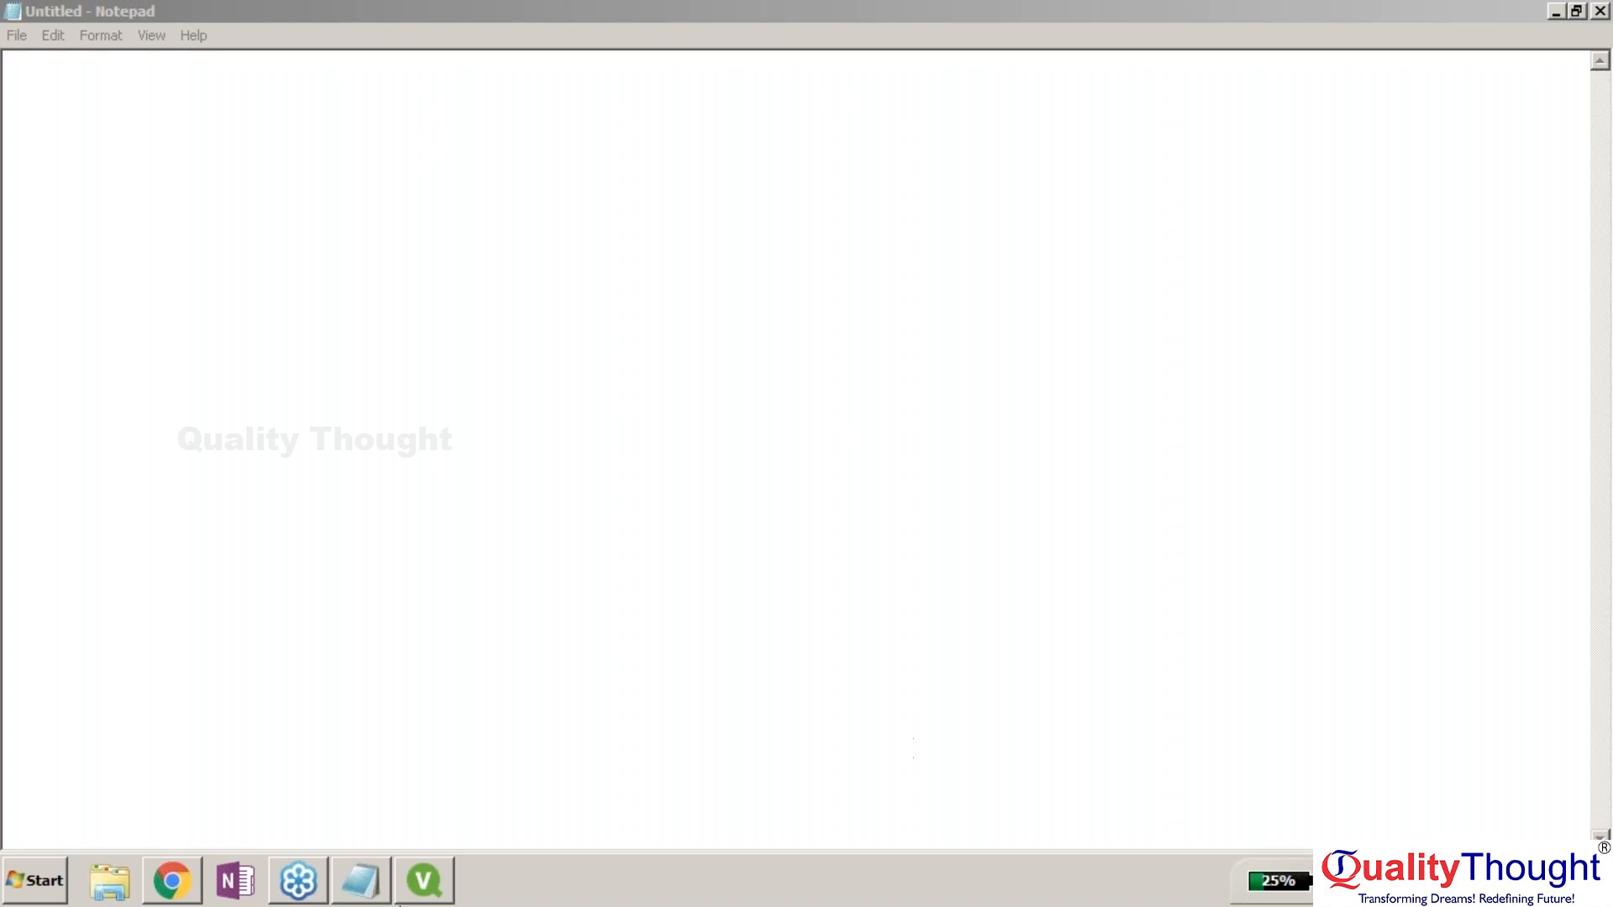
Bring QlikView to the front, maximize its window, and start a new document.
left_click(417, 901)
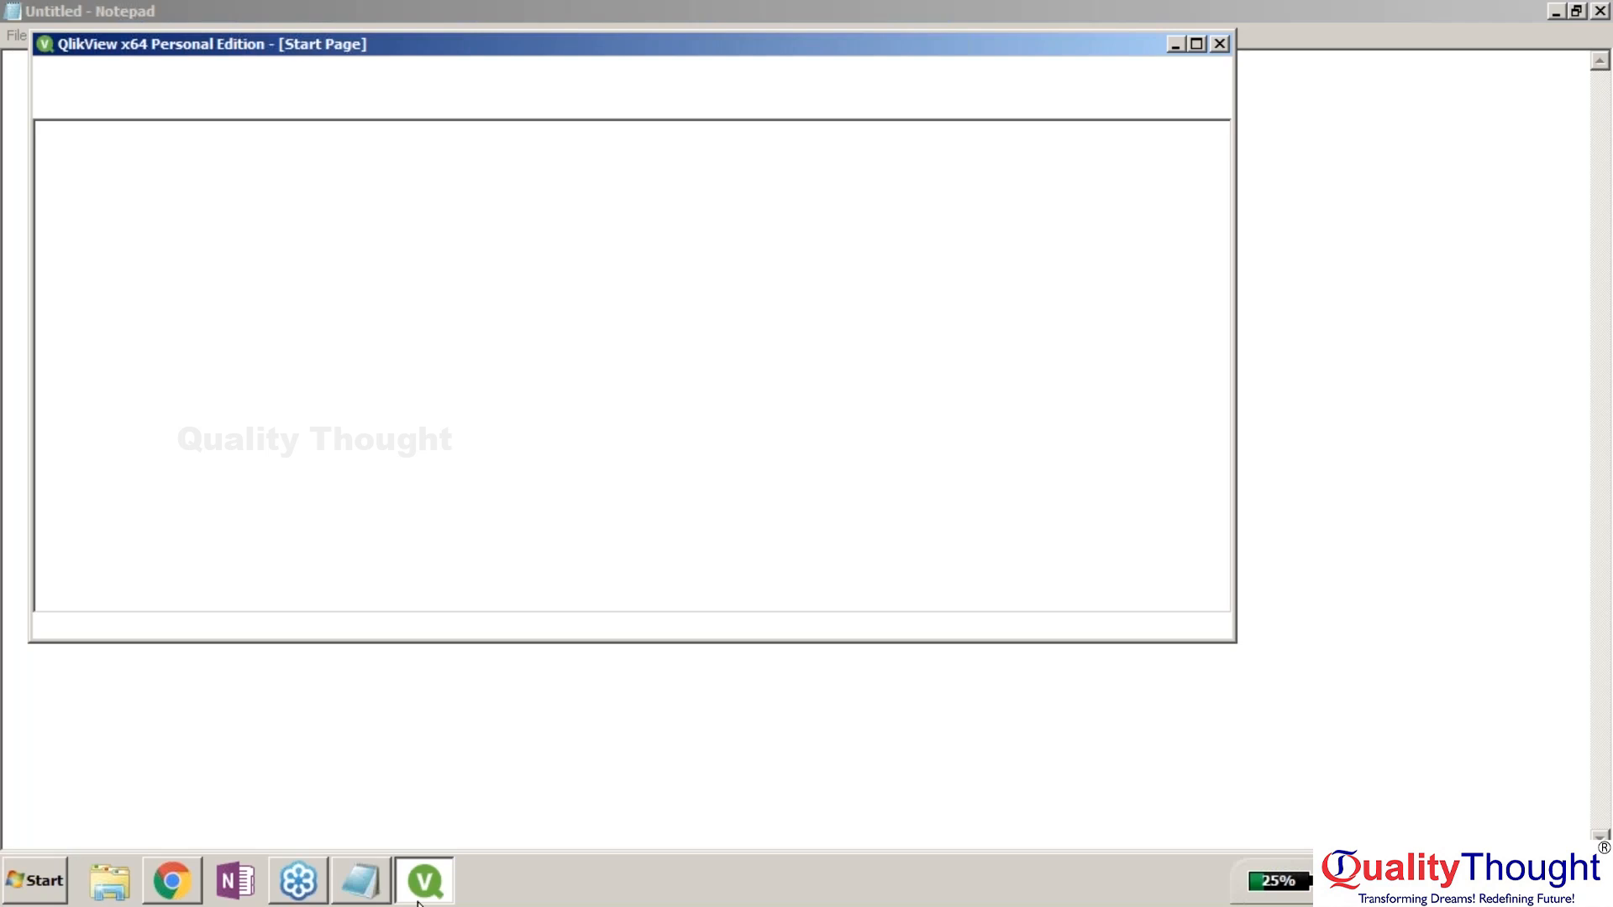
double_click(513, 49)
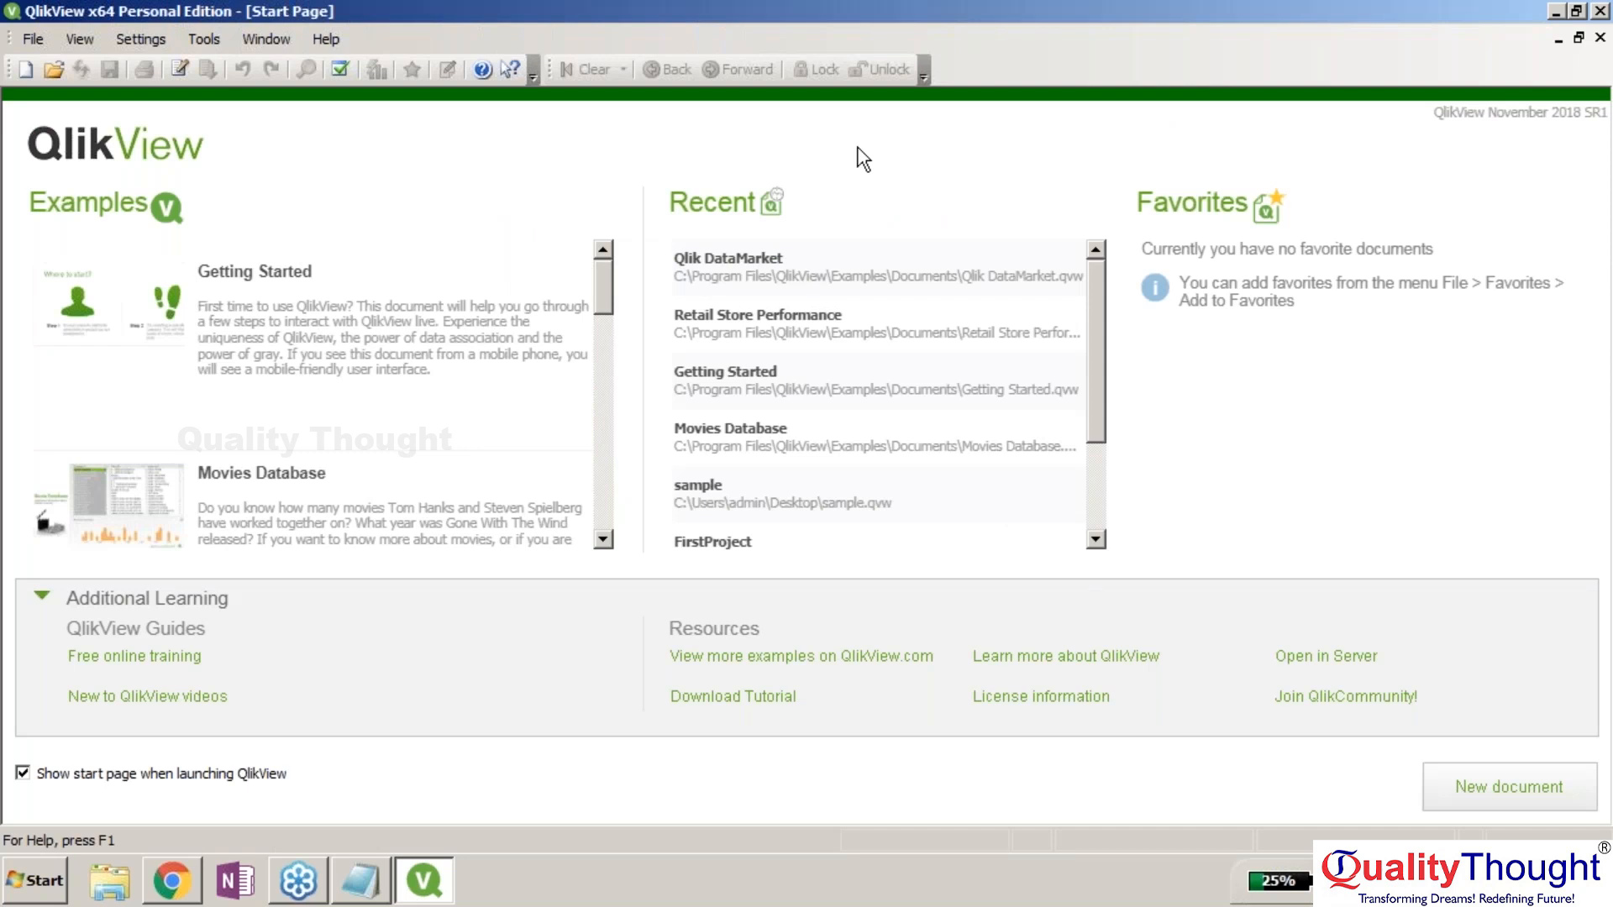
left_click(1598, 421)
left_click(1330, 293)
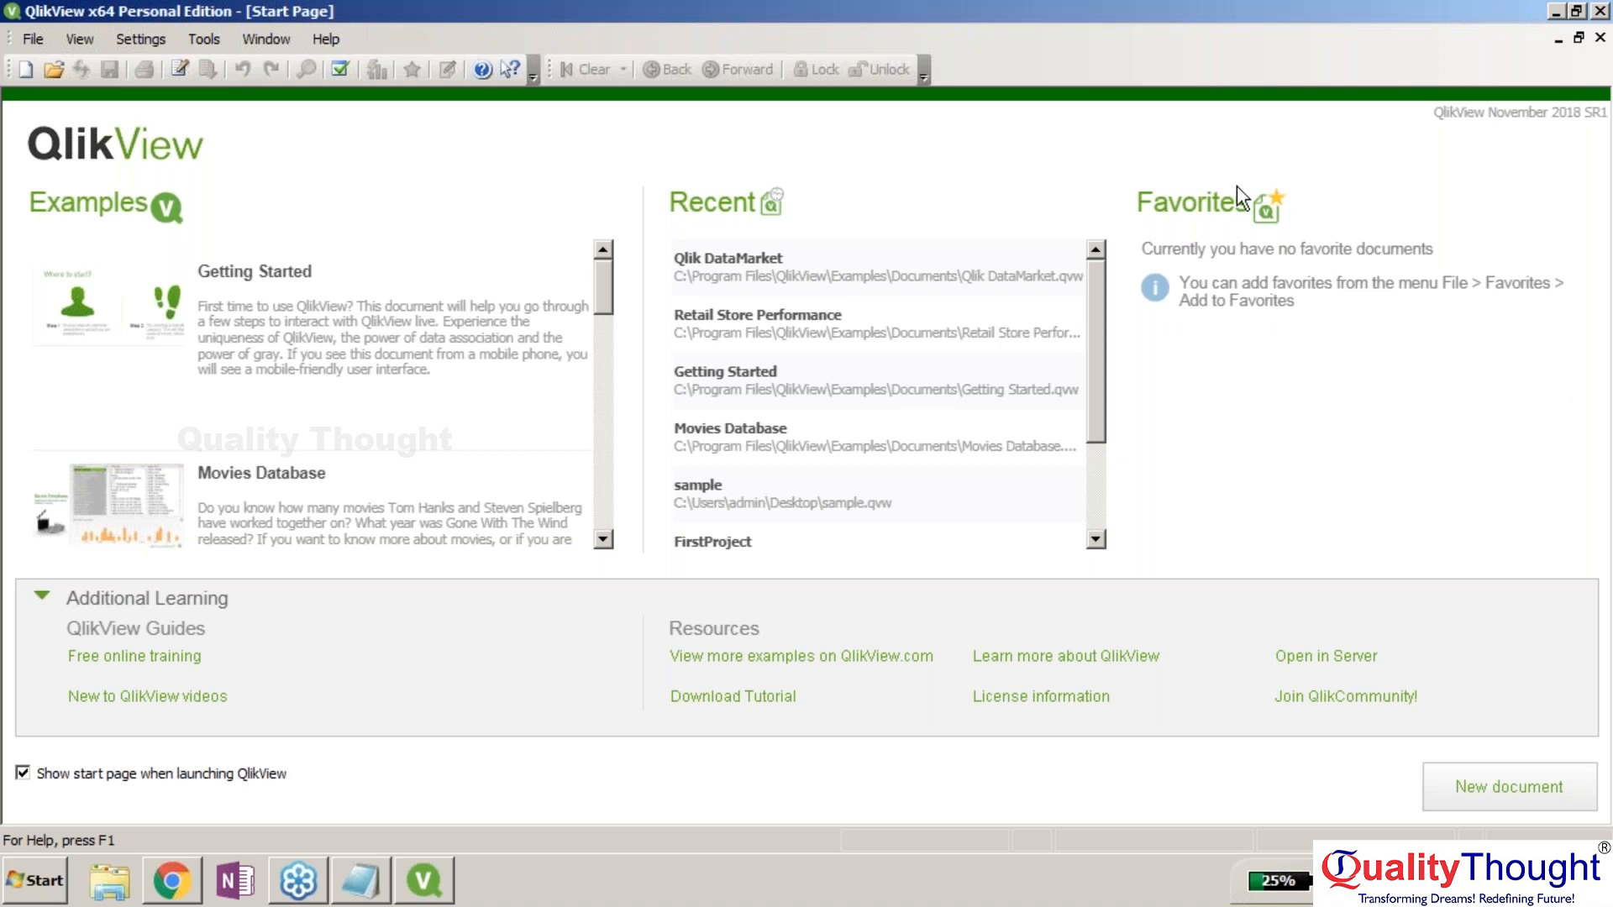
left_click(25, 64)
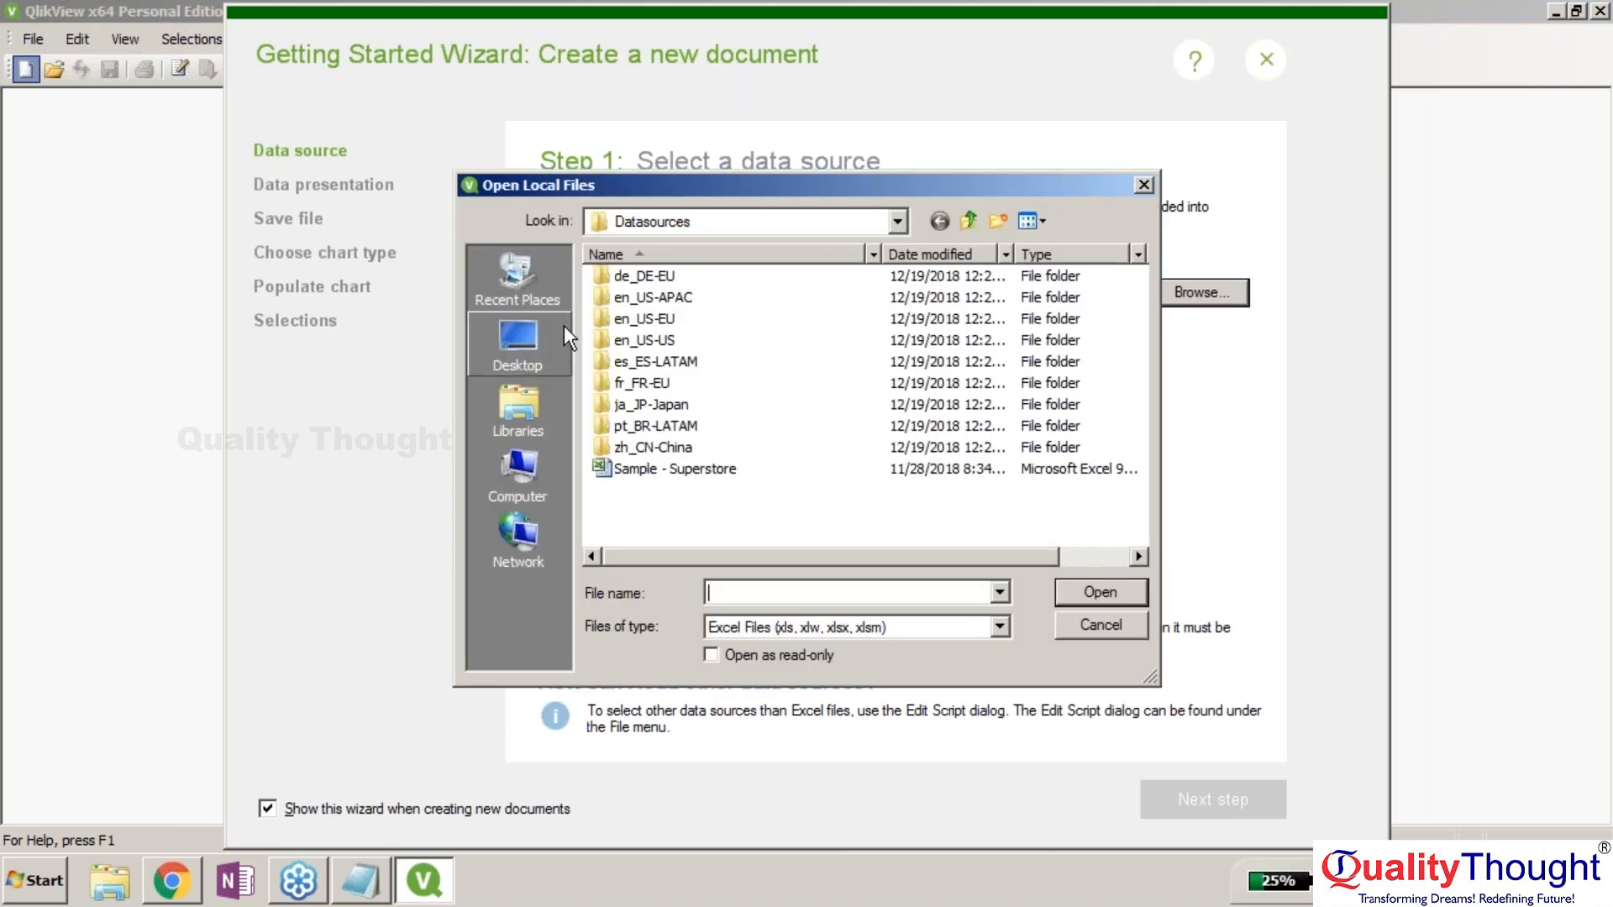
Use the bundled sample Sales Orders.xlsx as the wizard's data source instead of a Desktop workbook.
left_click(637, 468)
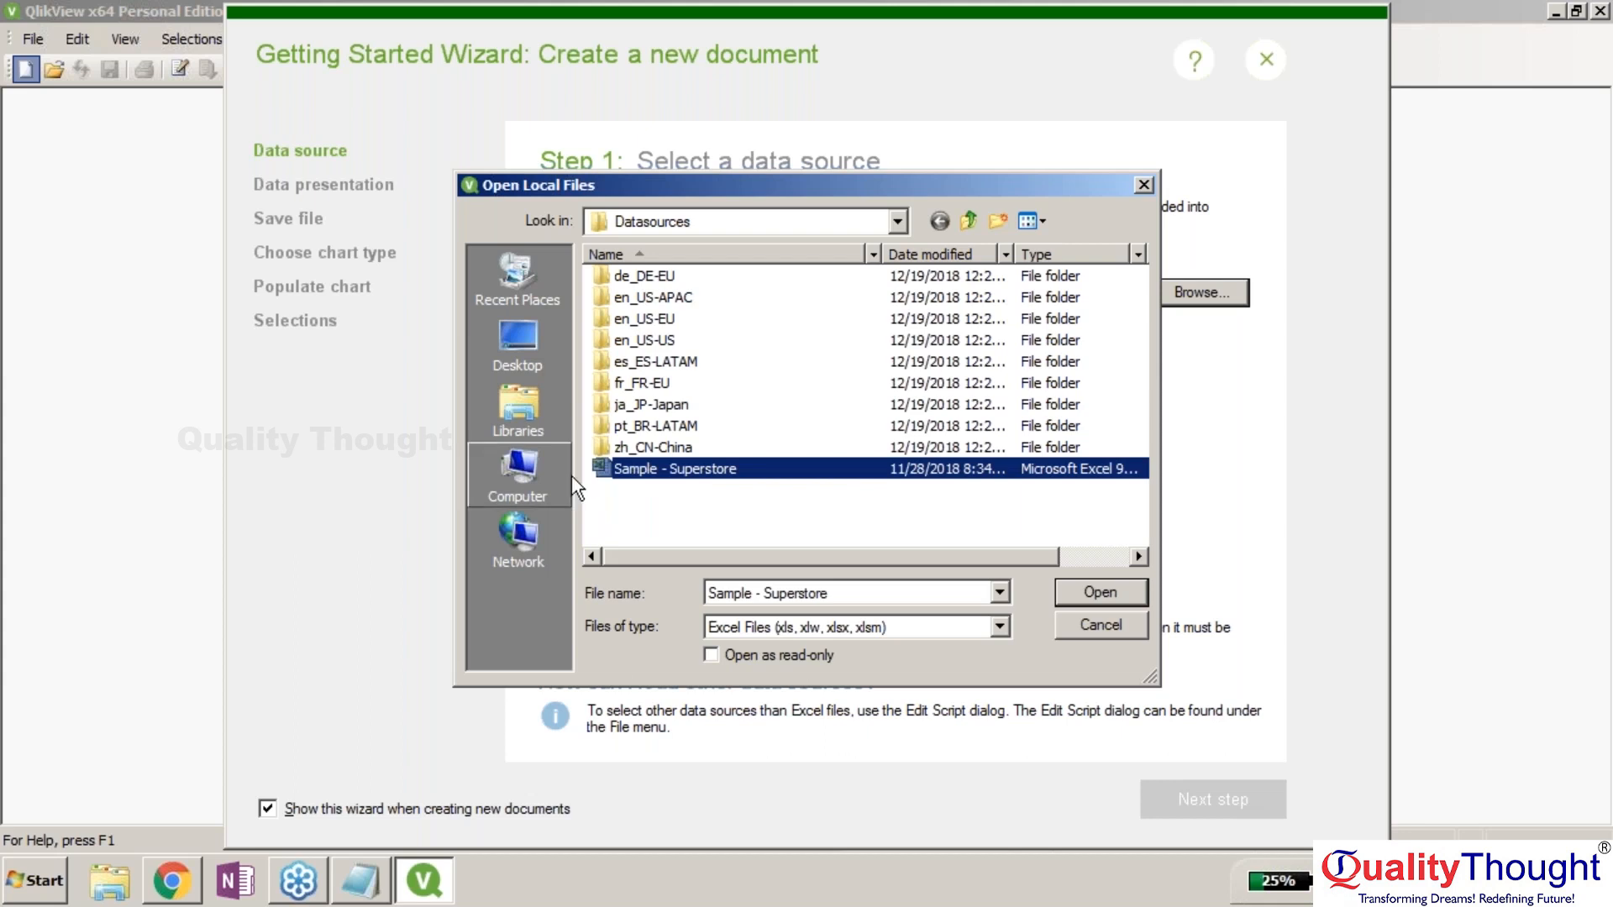
left_click(518, 368)
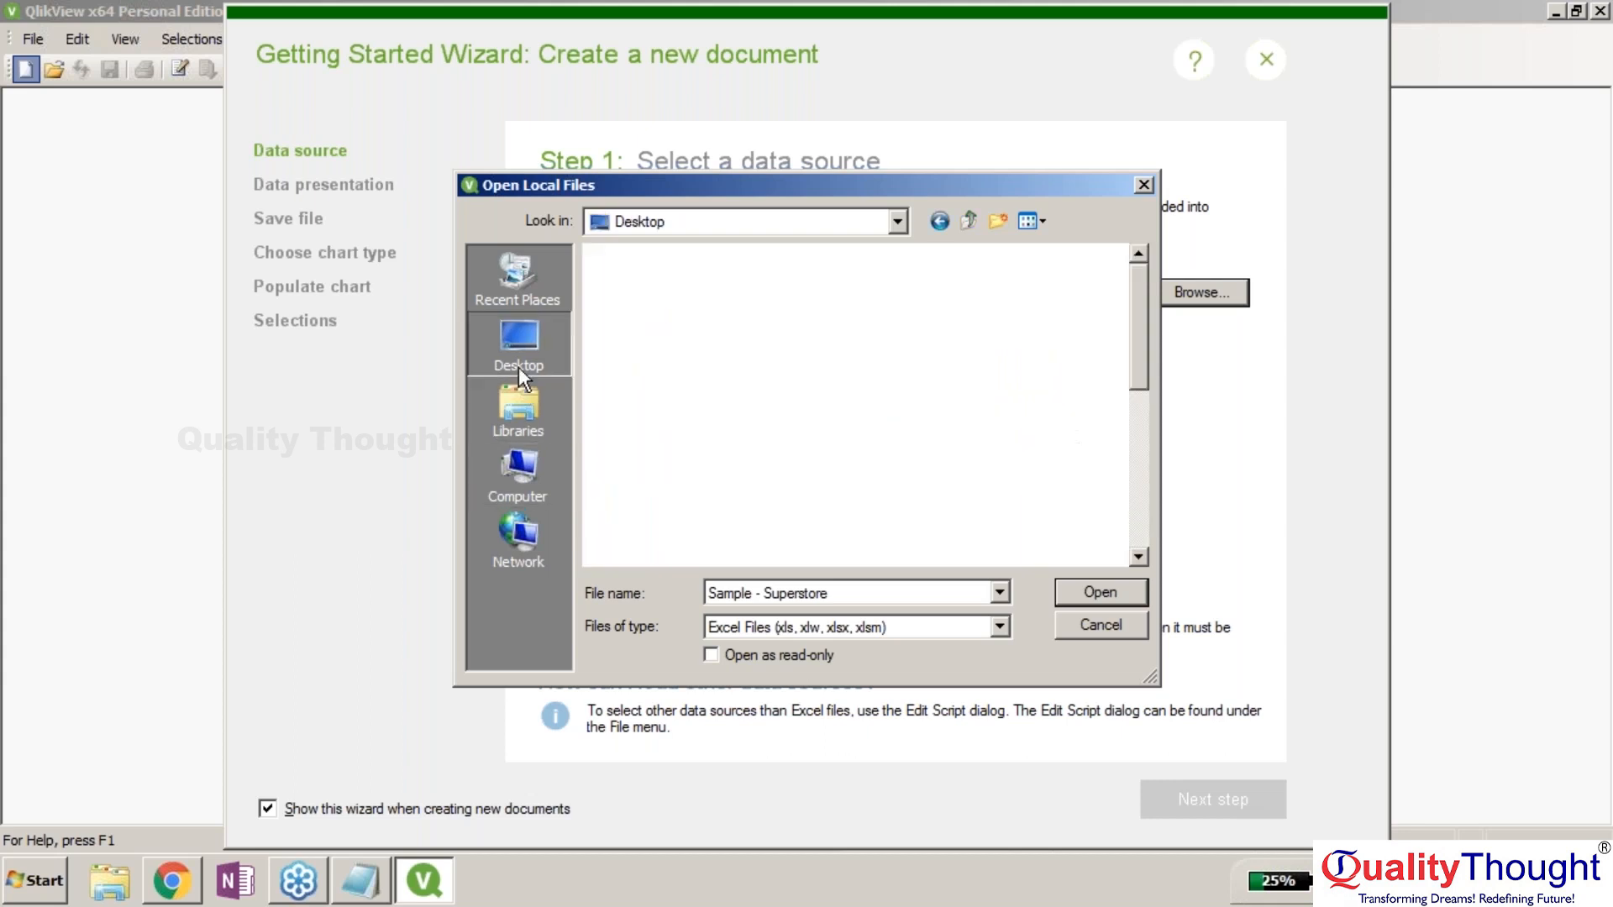
left_click(708, 409)
key("End")
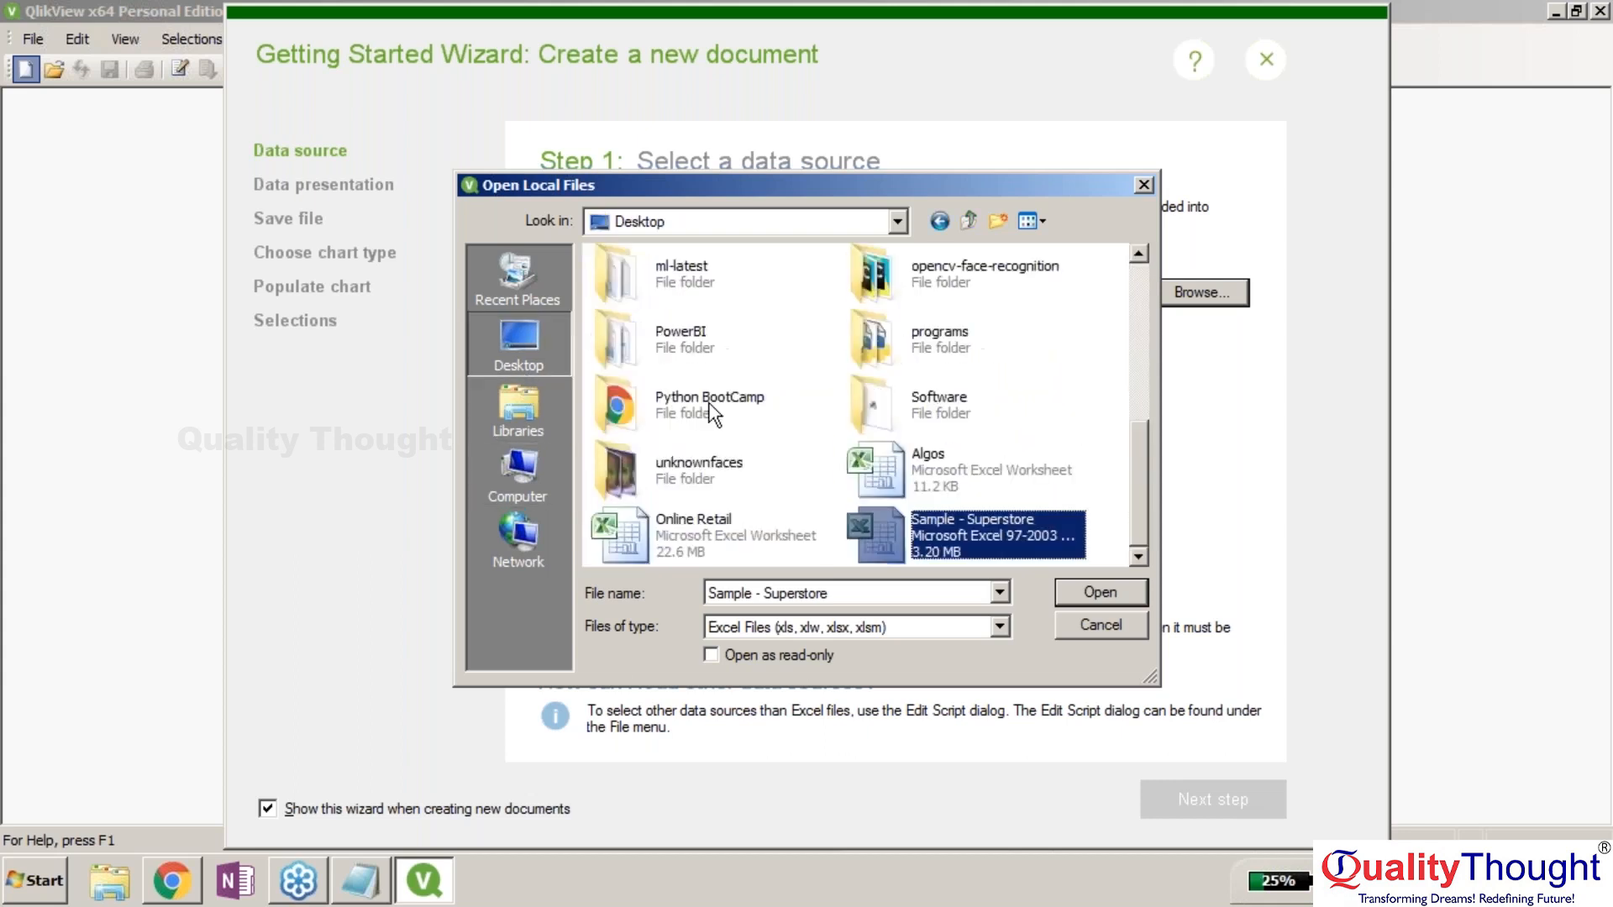
key("Return")
left_click(651, 403)
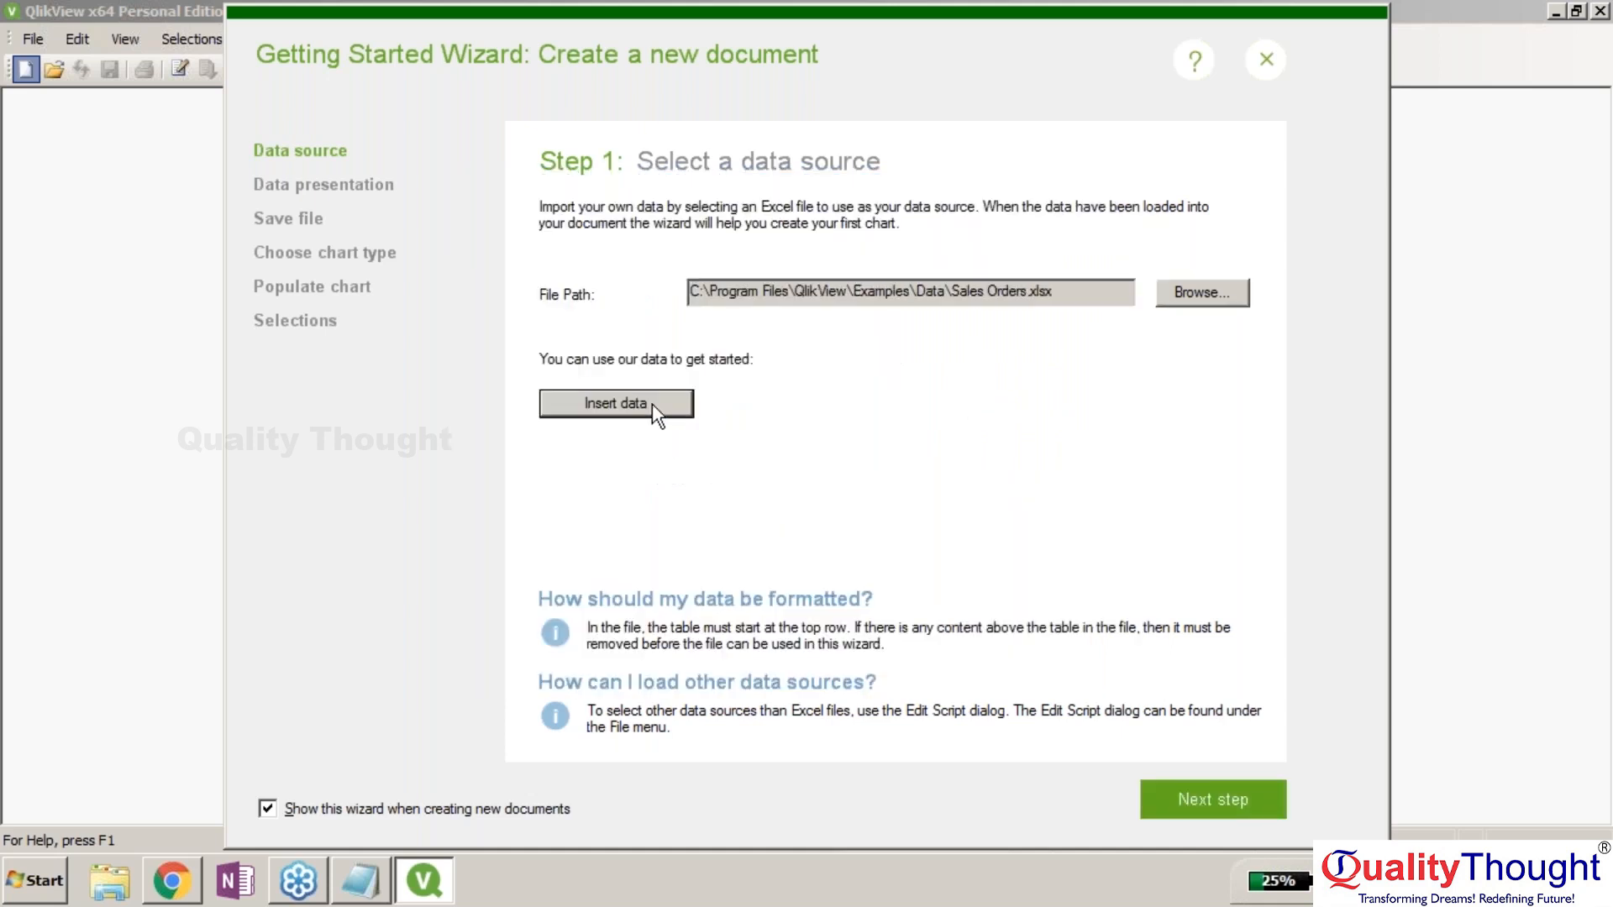
Accept the data preview and save the document as test.qvw on the Desktop.
left_click(1188, 784)
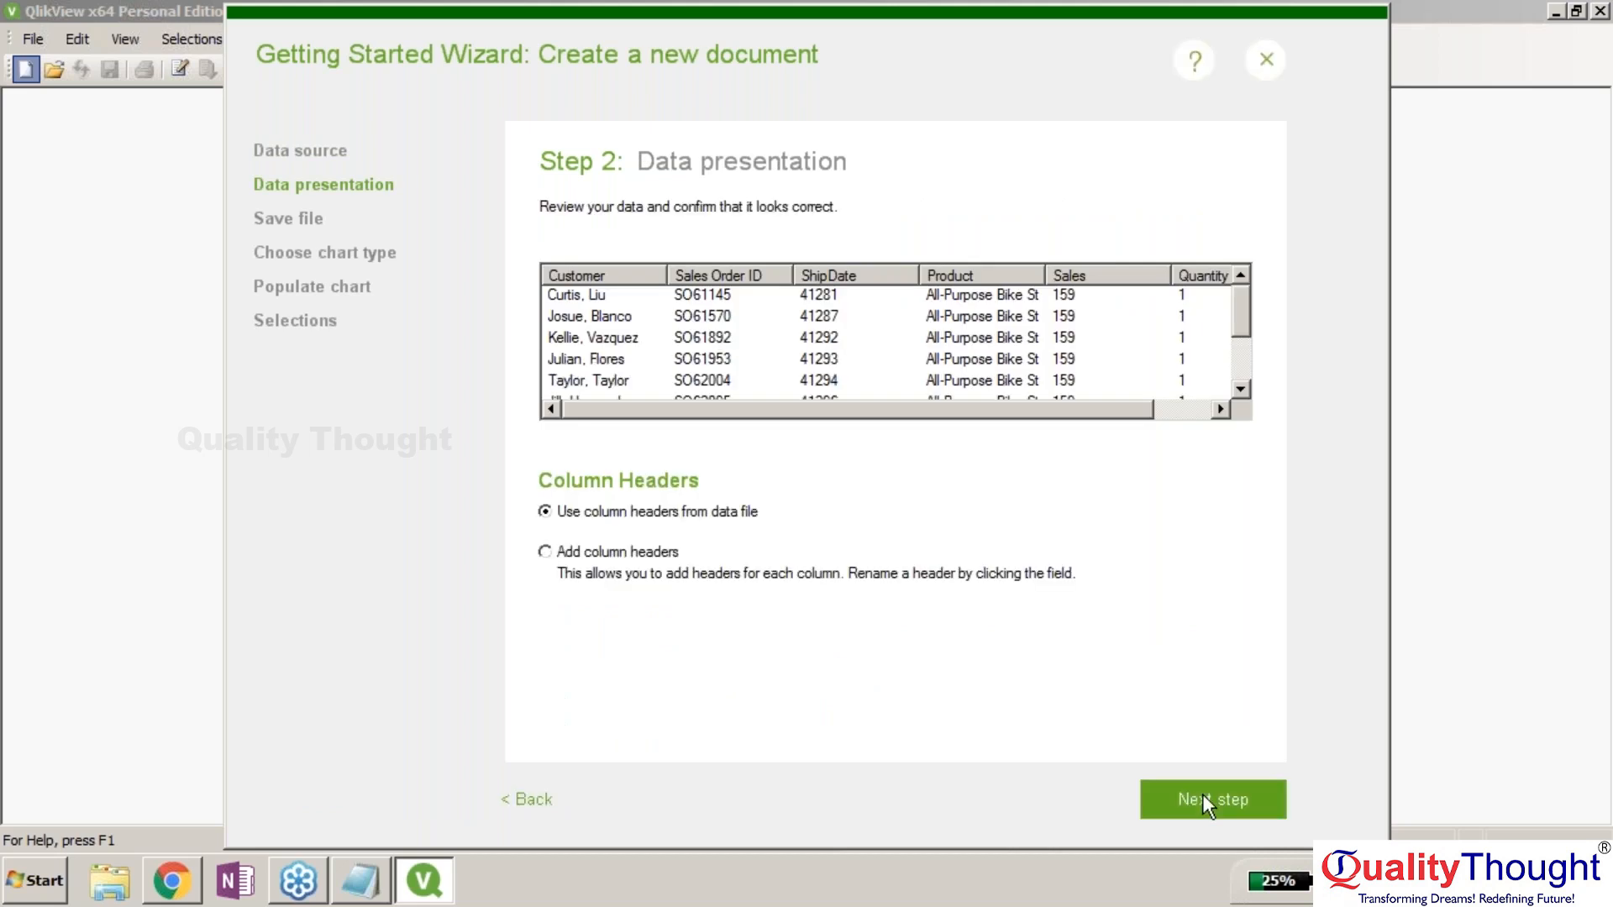
left_click(1202, 794)
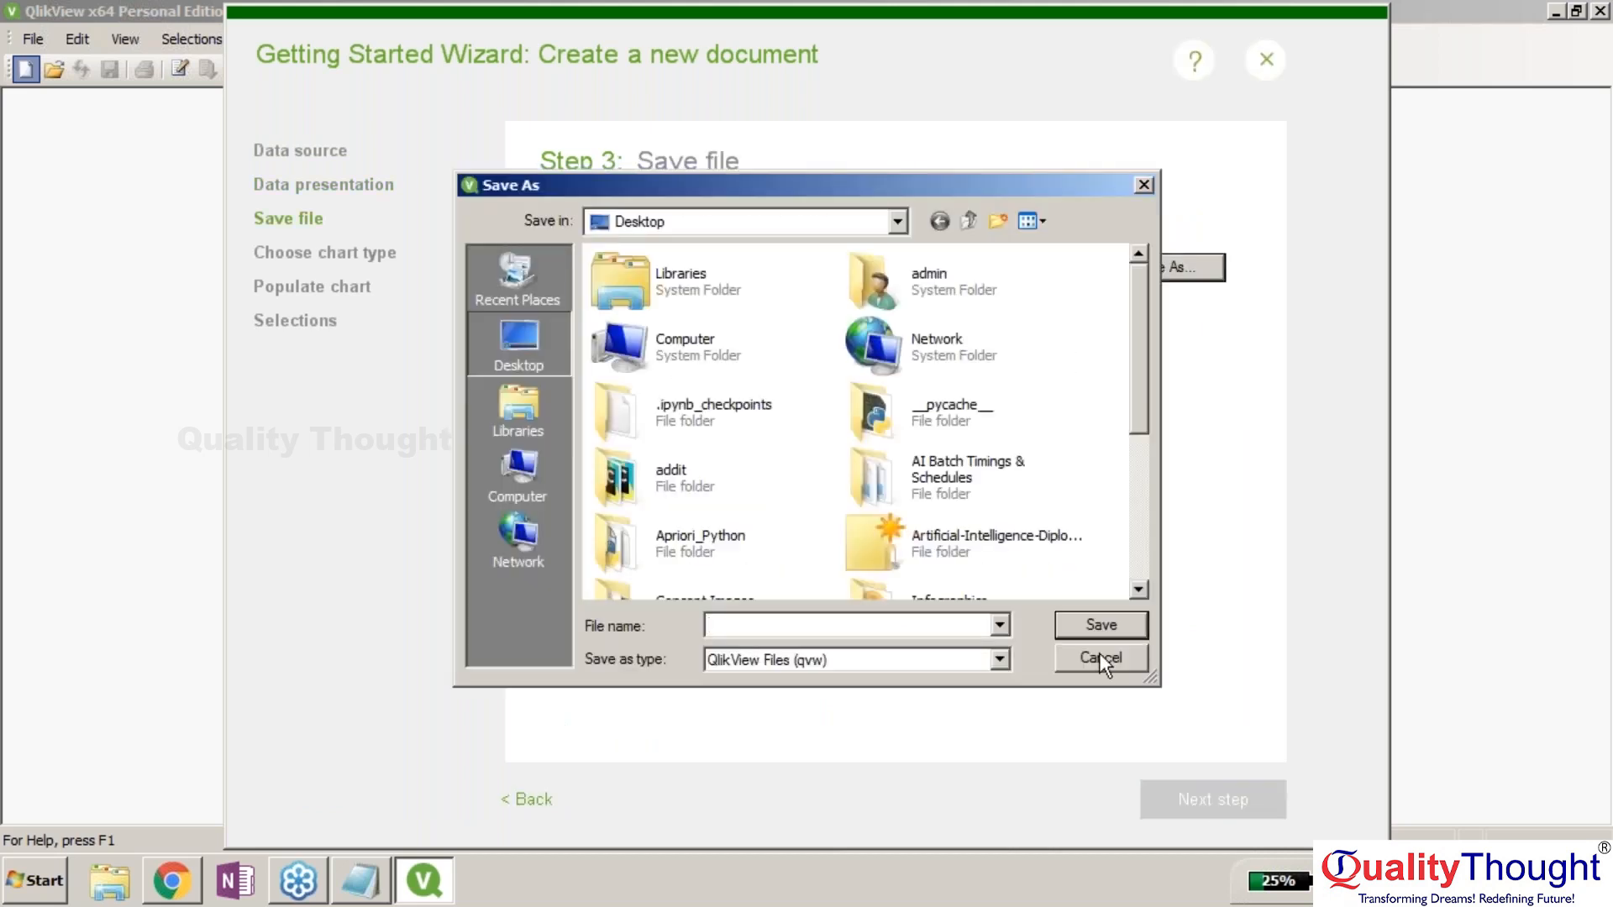
left_click(998, 660)
left_click(998, 659)
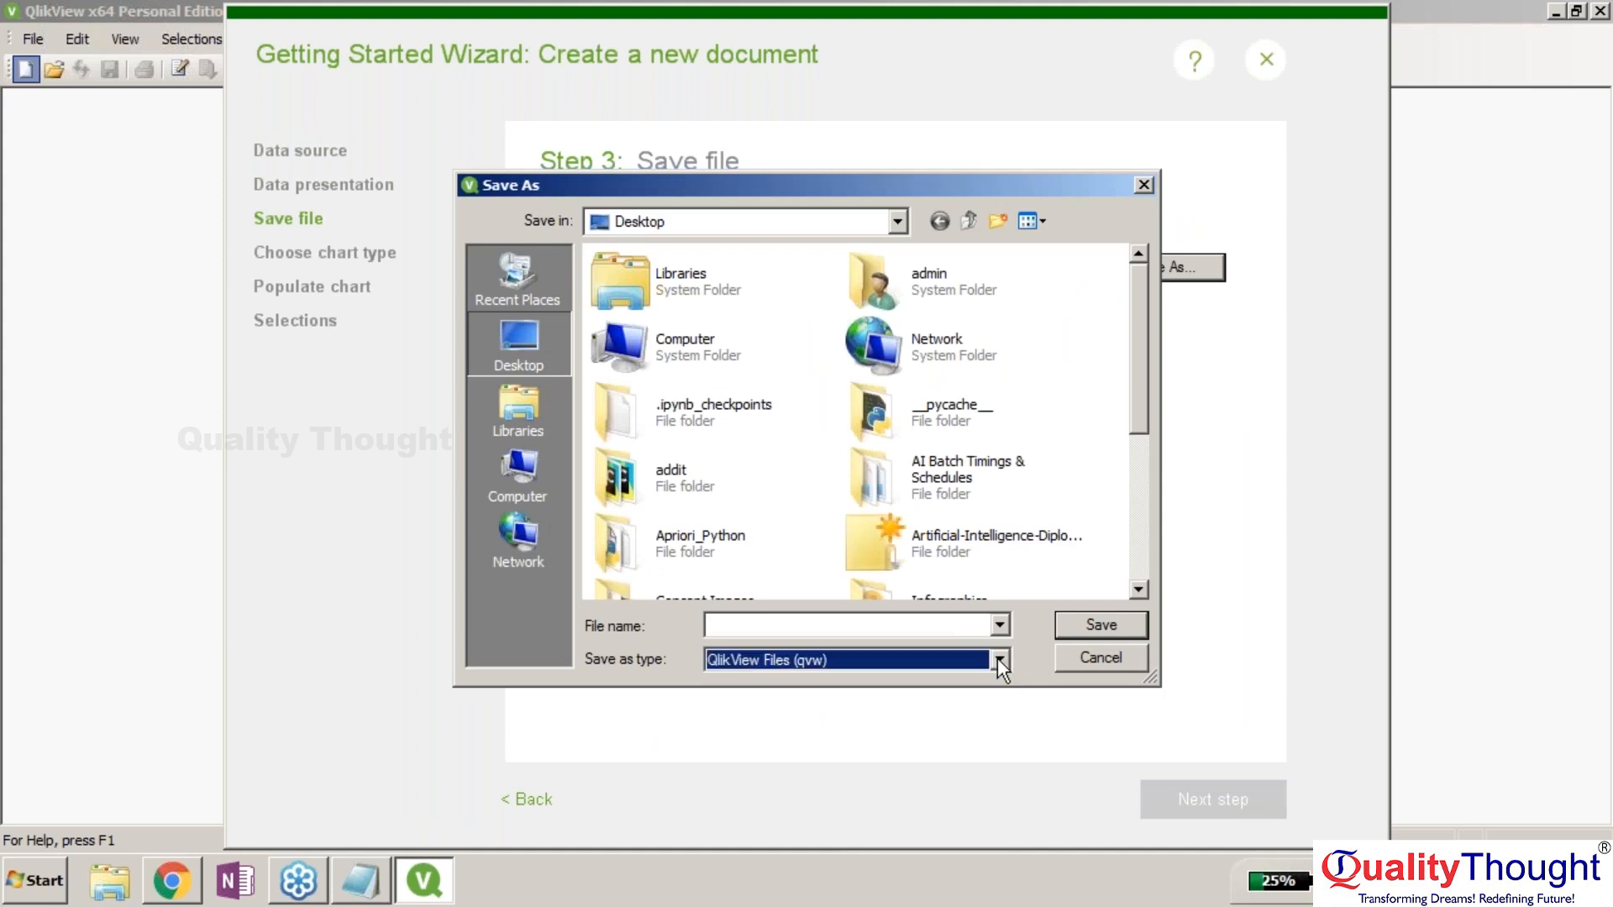
left_click(879, 622)
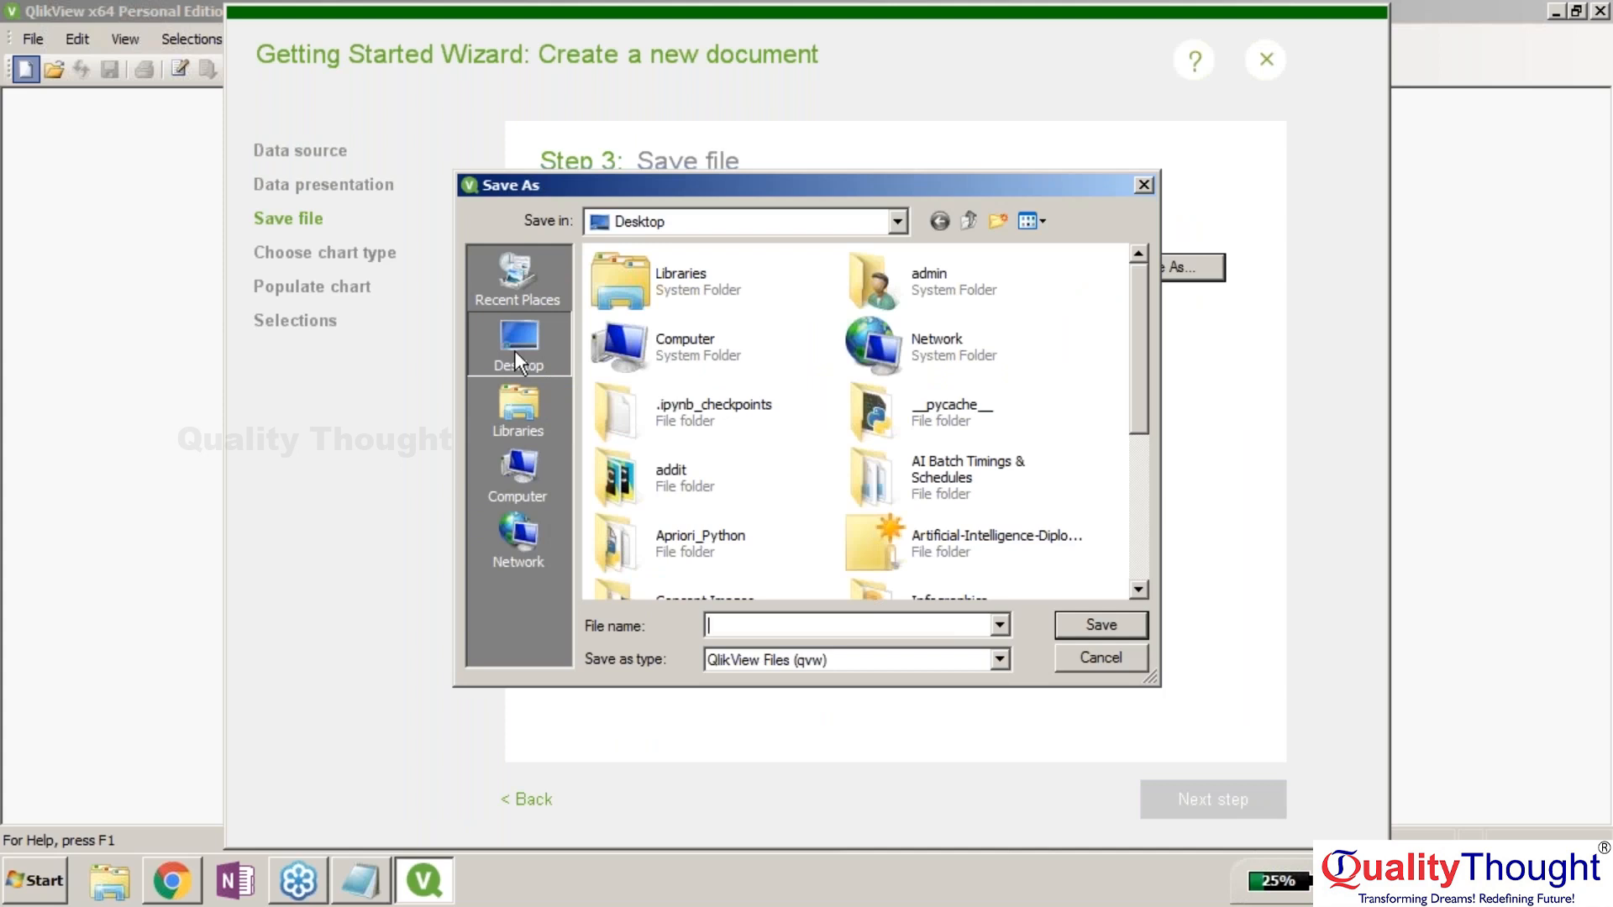
type("test")
left_click(1056, 614)
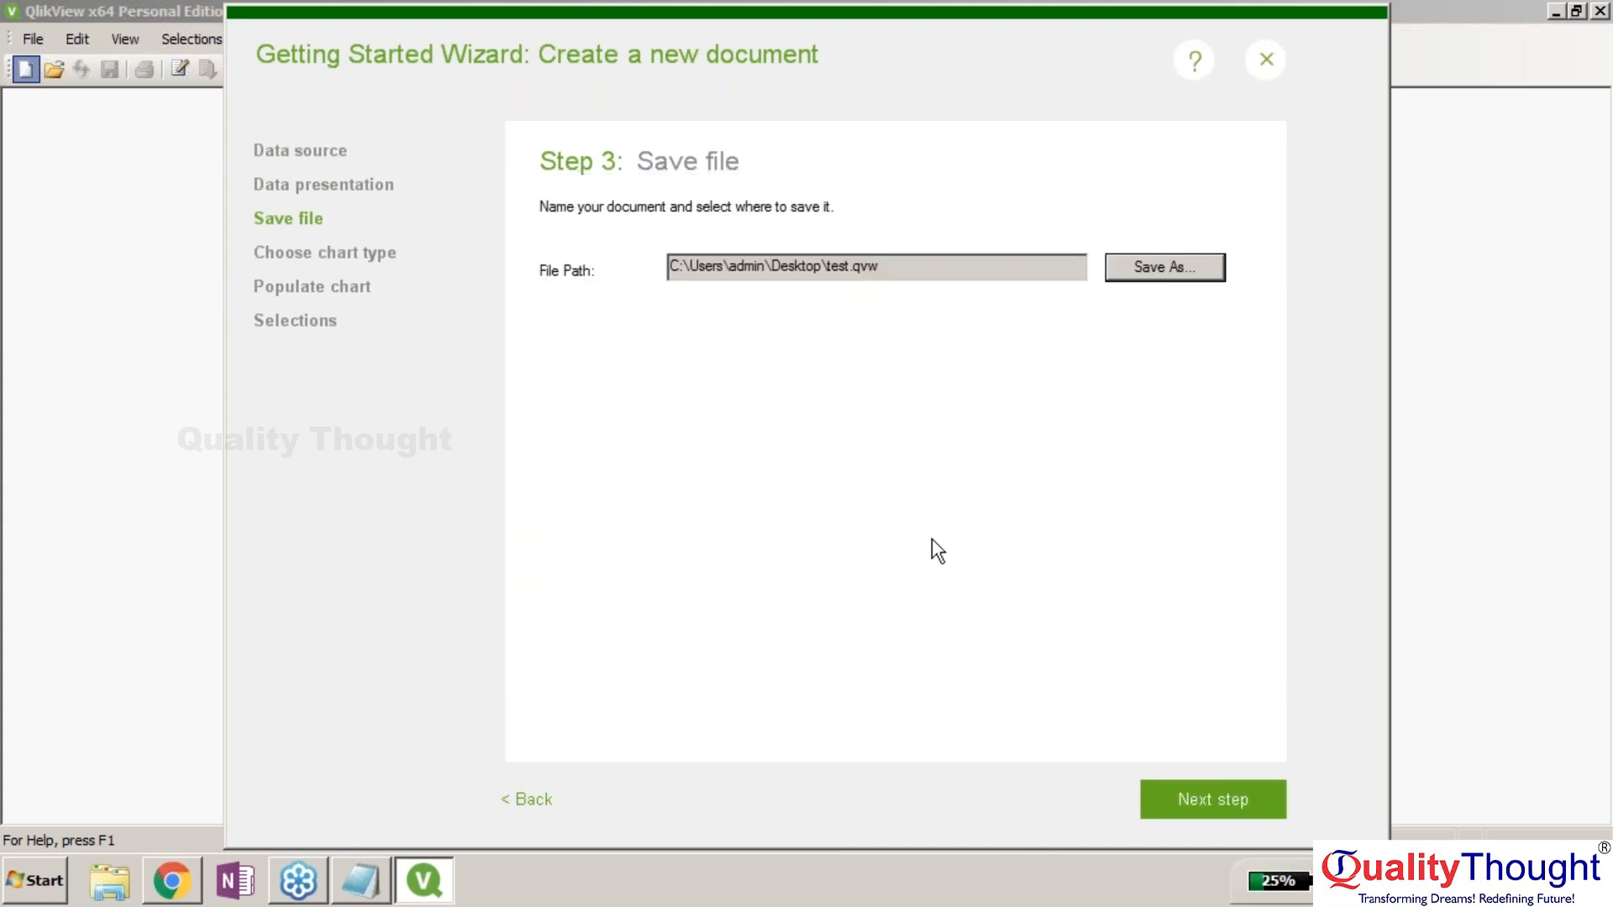
left_click(1187, 799)
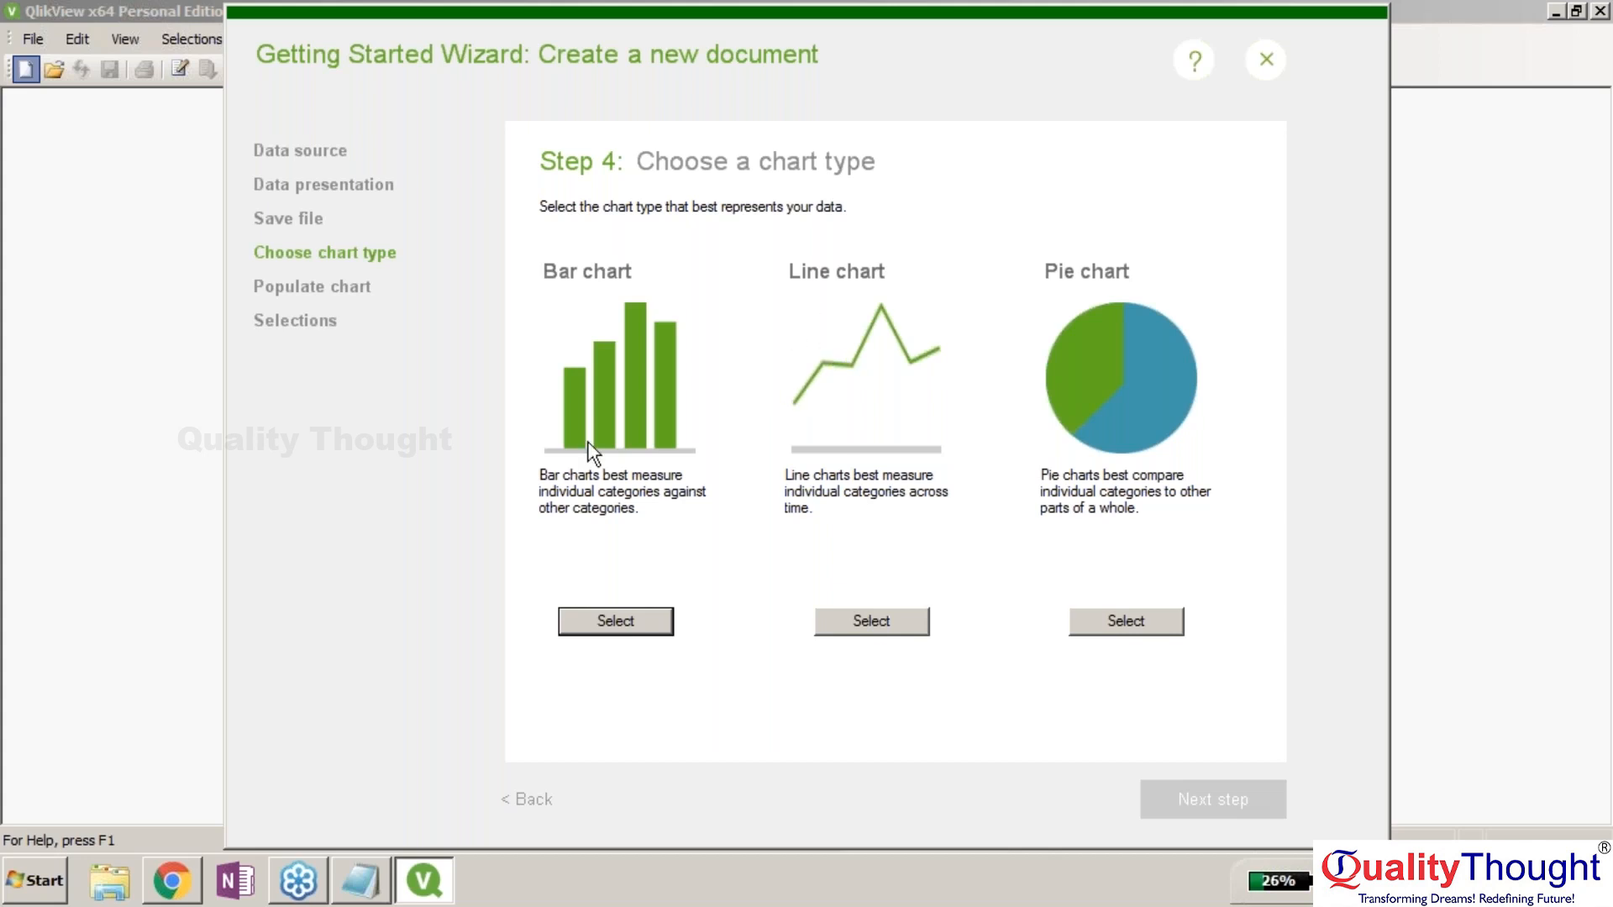
Choose a bar chart with ShipDate as the dimension and the sum of Sales.
left_click(623, 620)
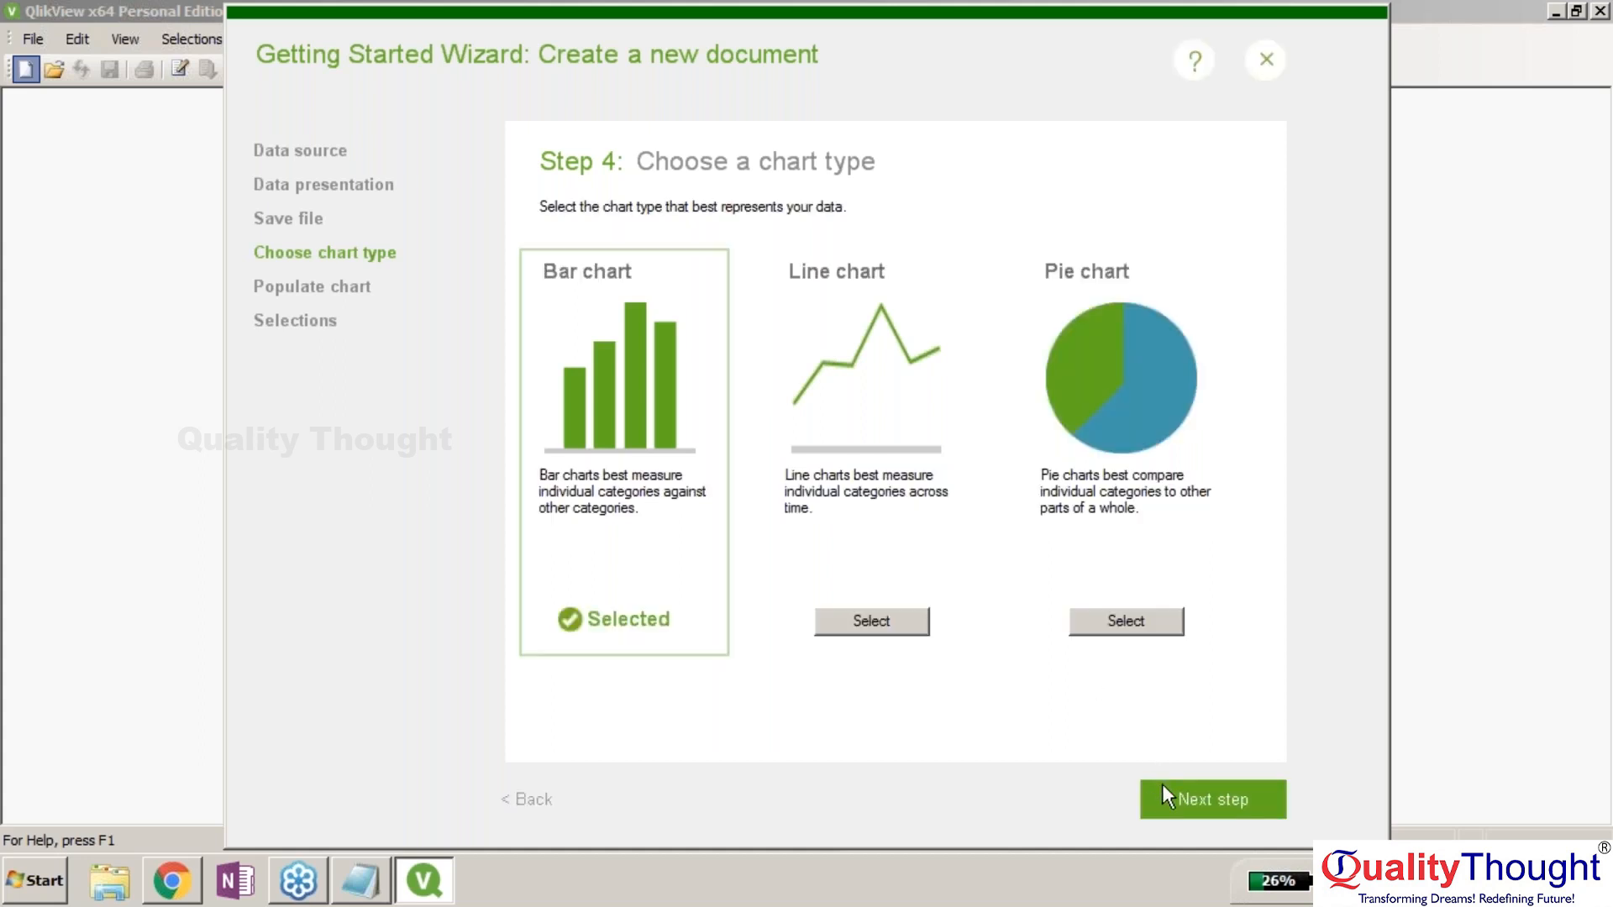
left_click(1164, 794)
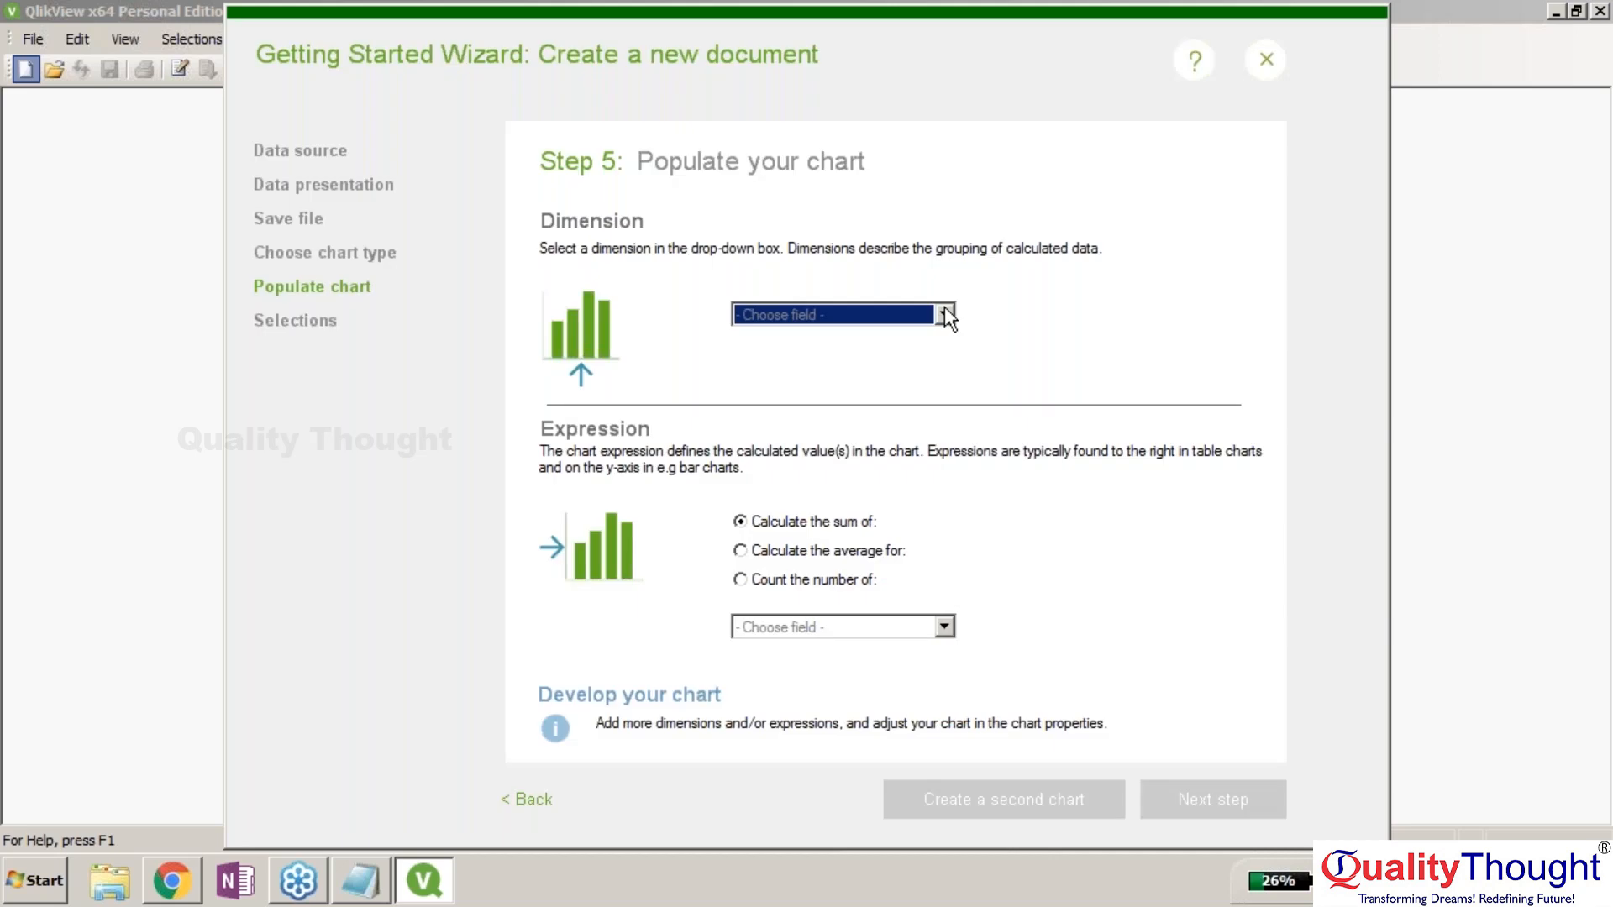
left_click(944, 314)
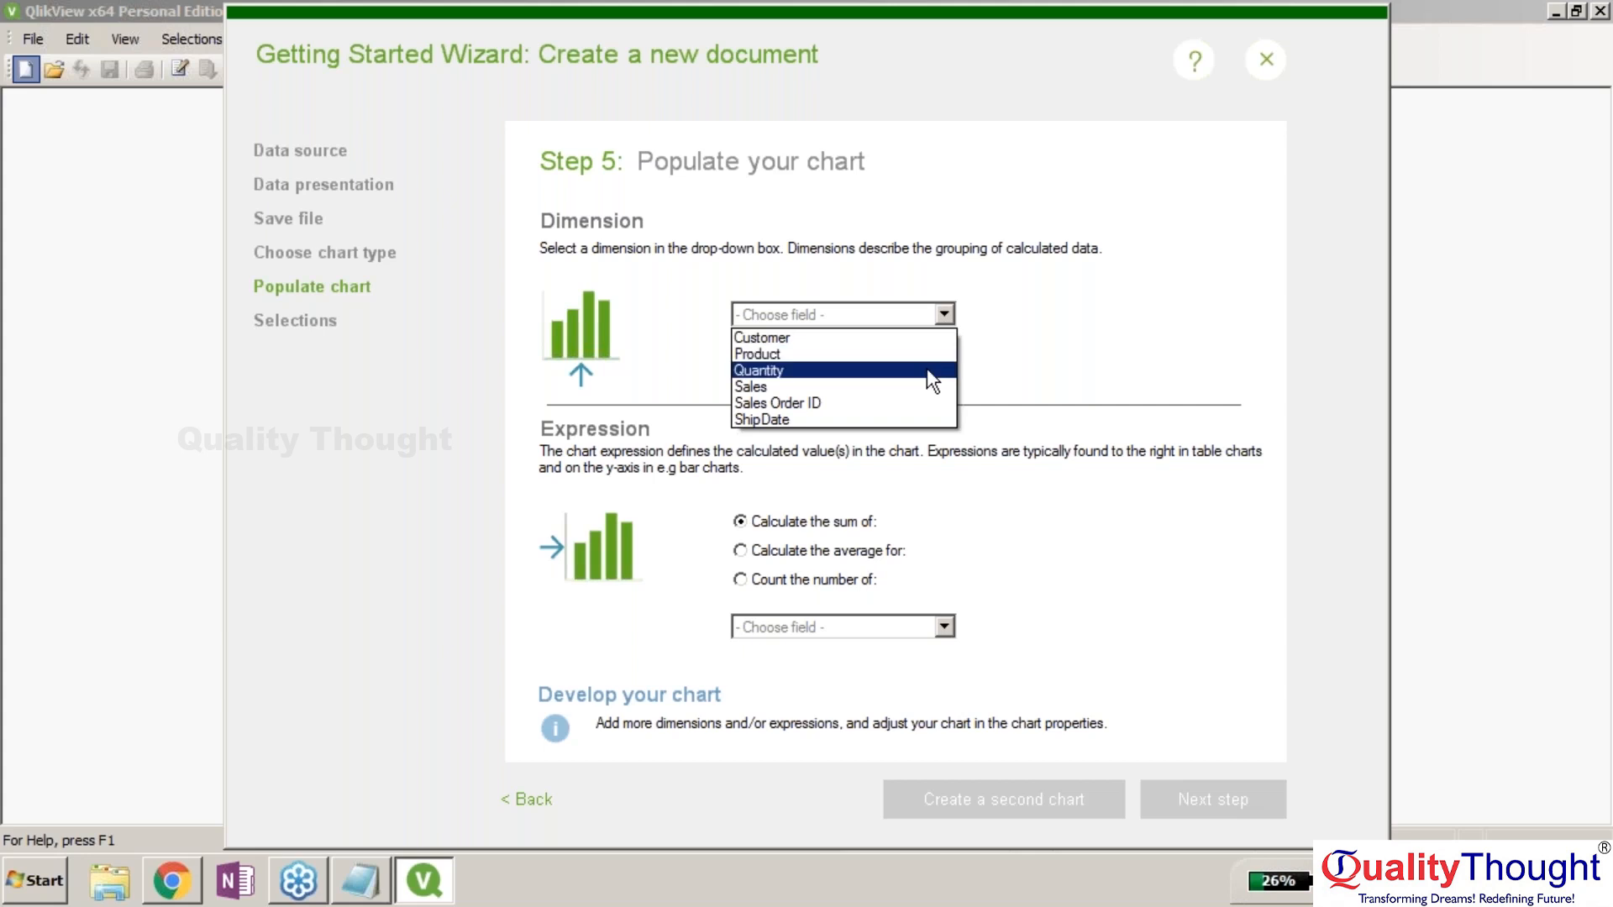
left_click(887, 351)
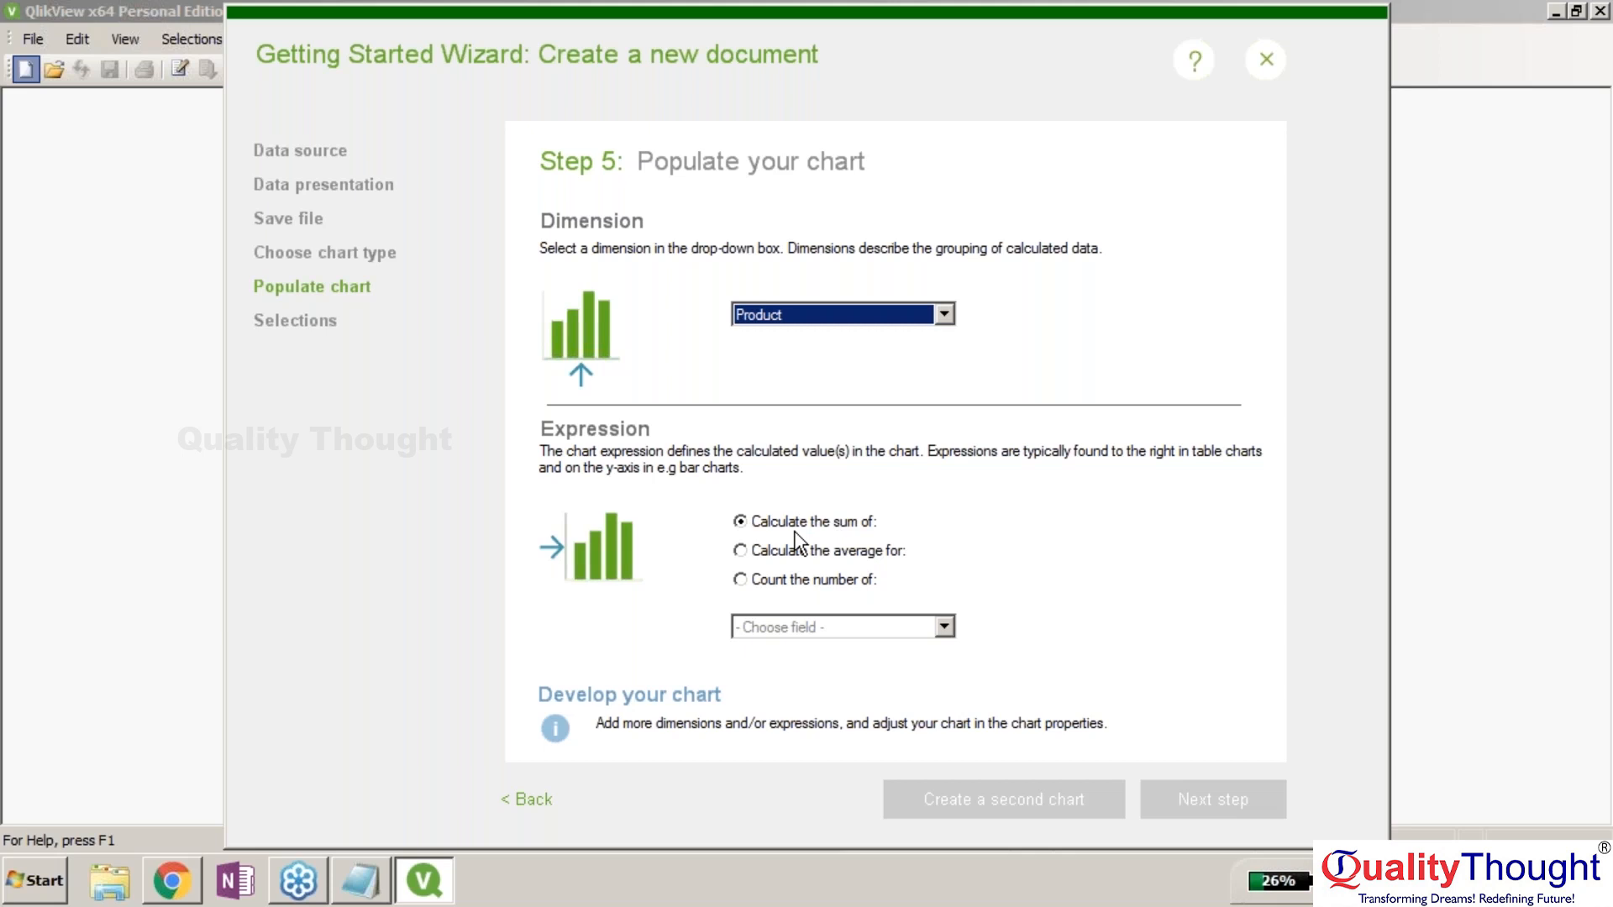
left_click(944, 314)
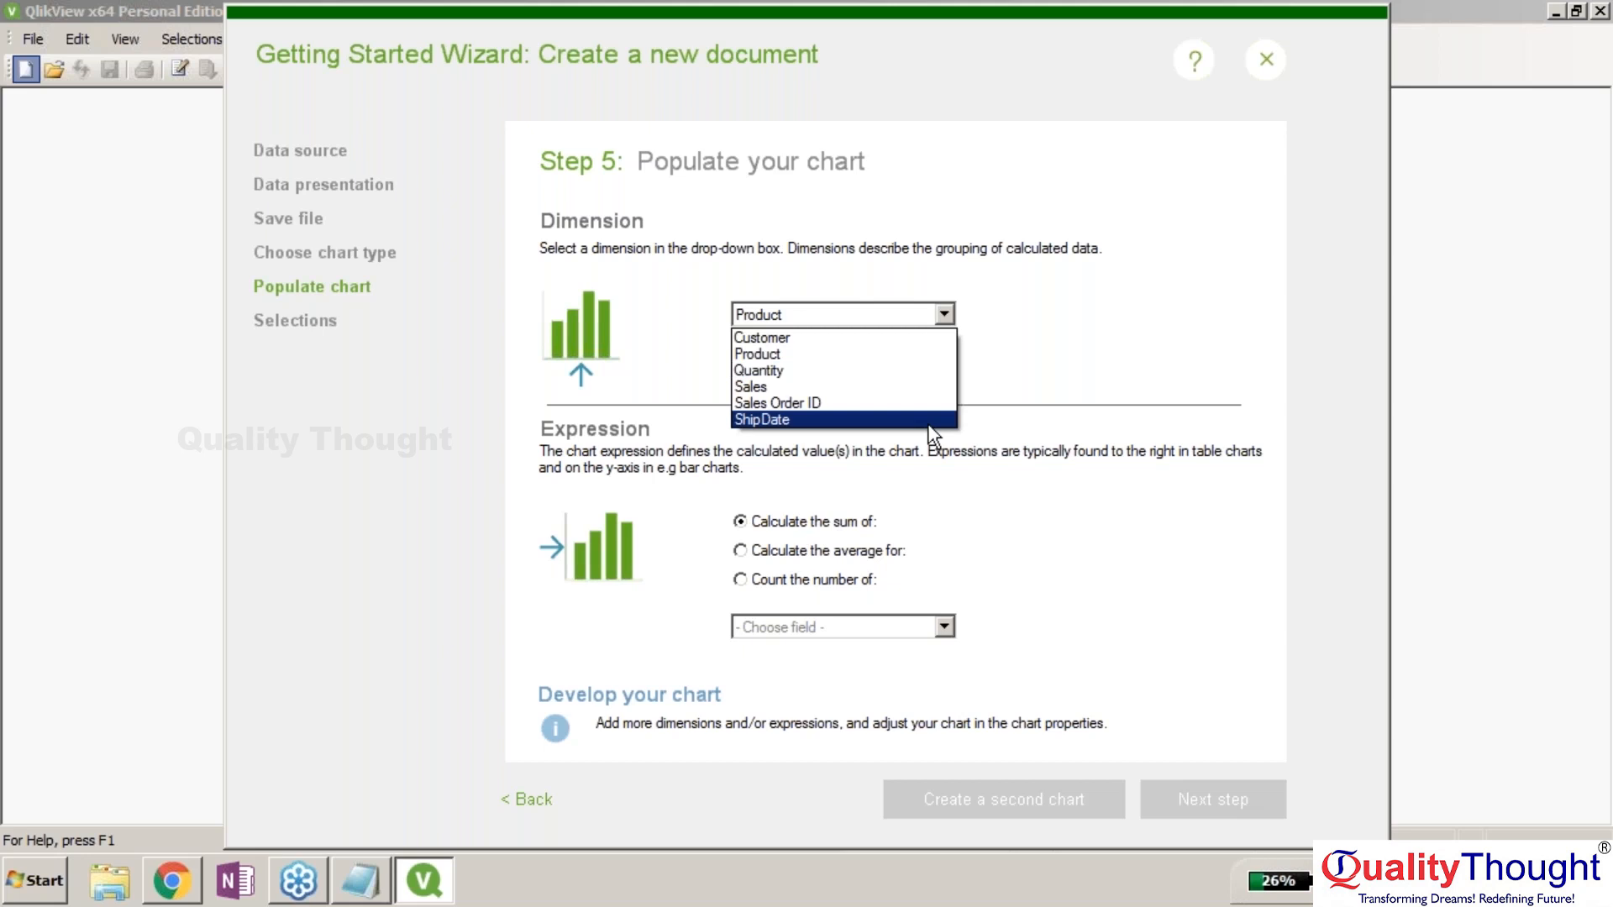
key("Up")
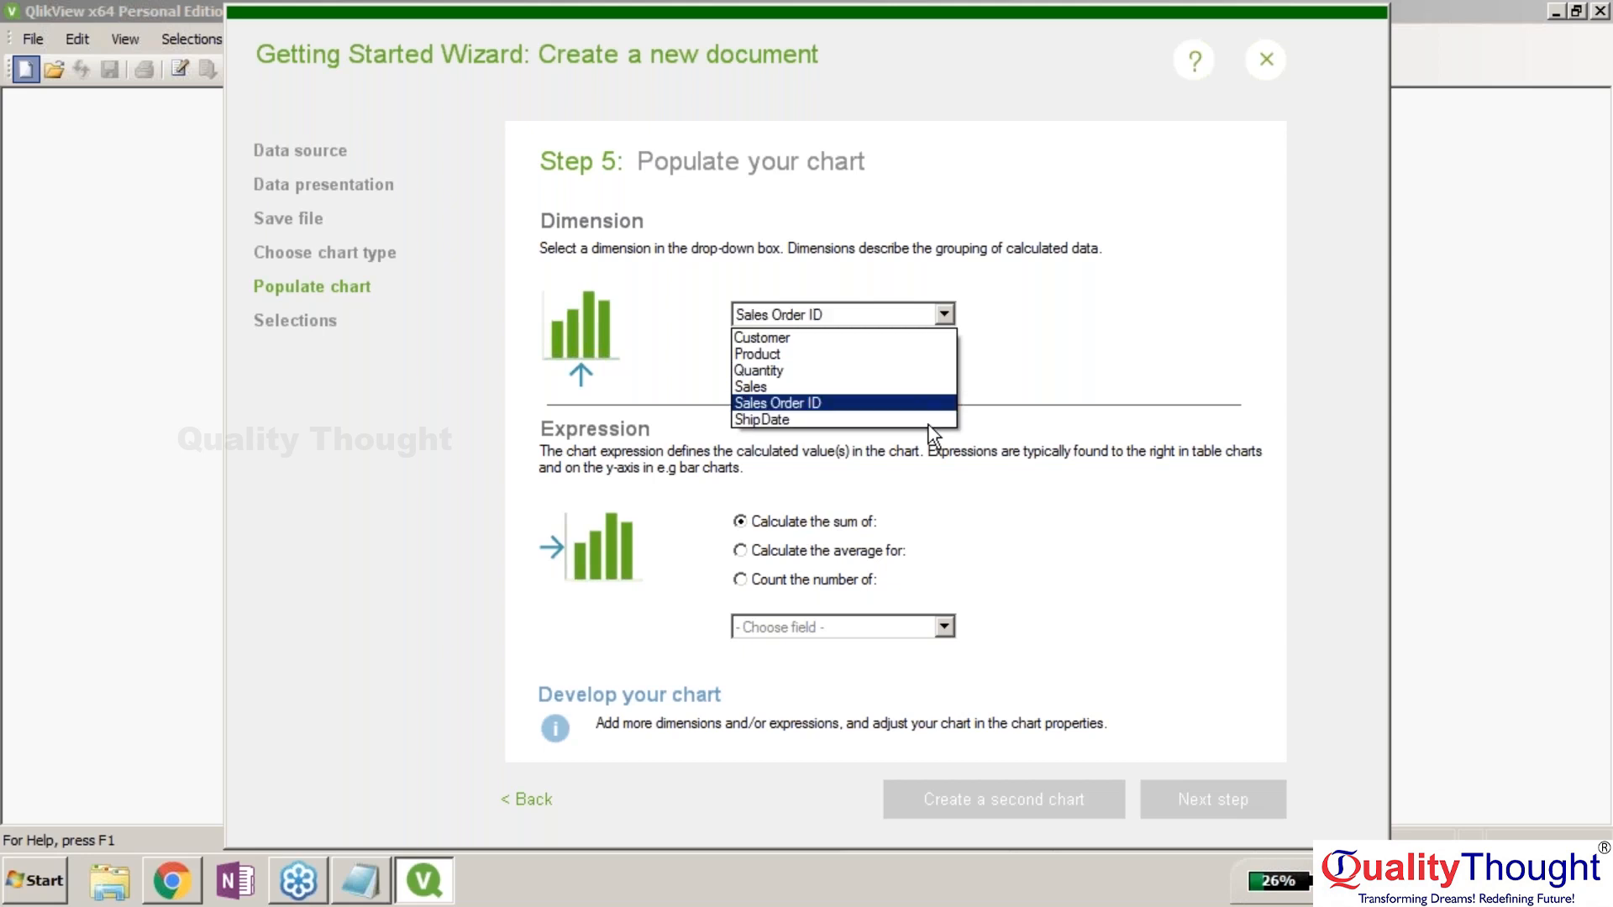
key("Down")
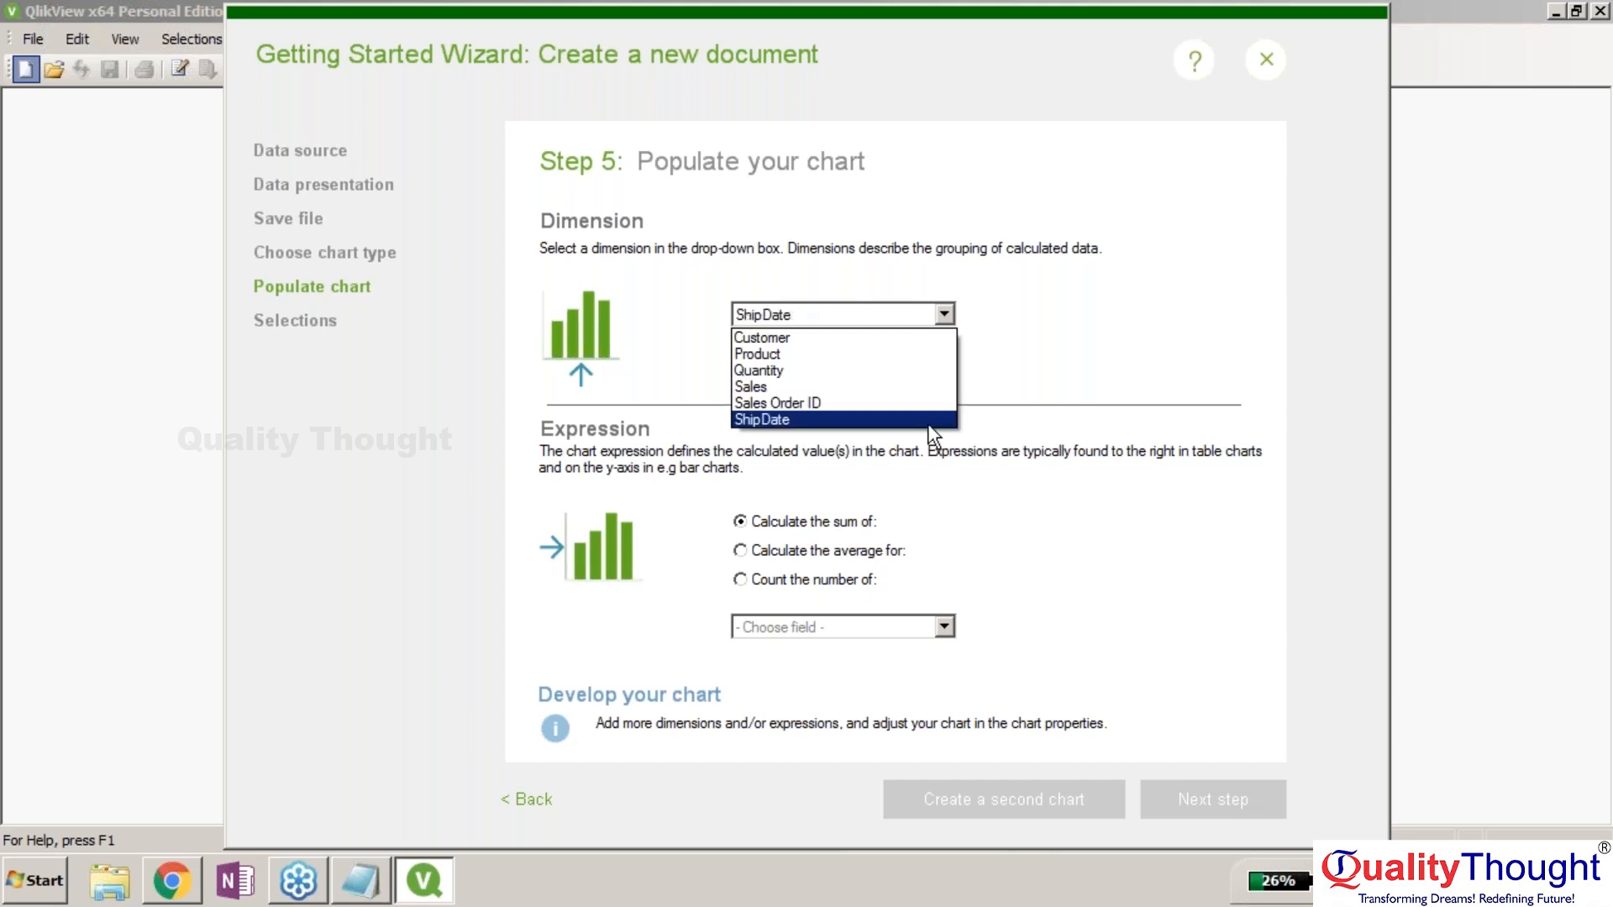
left_click(928, 426)
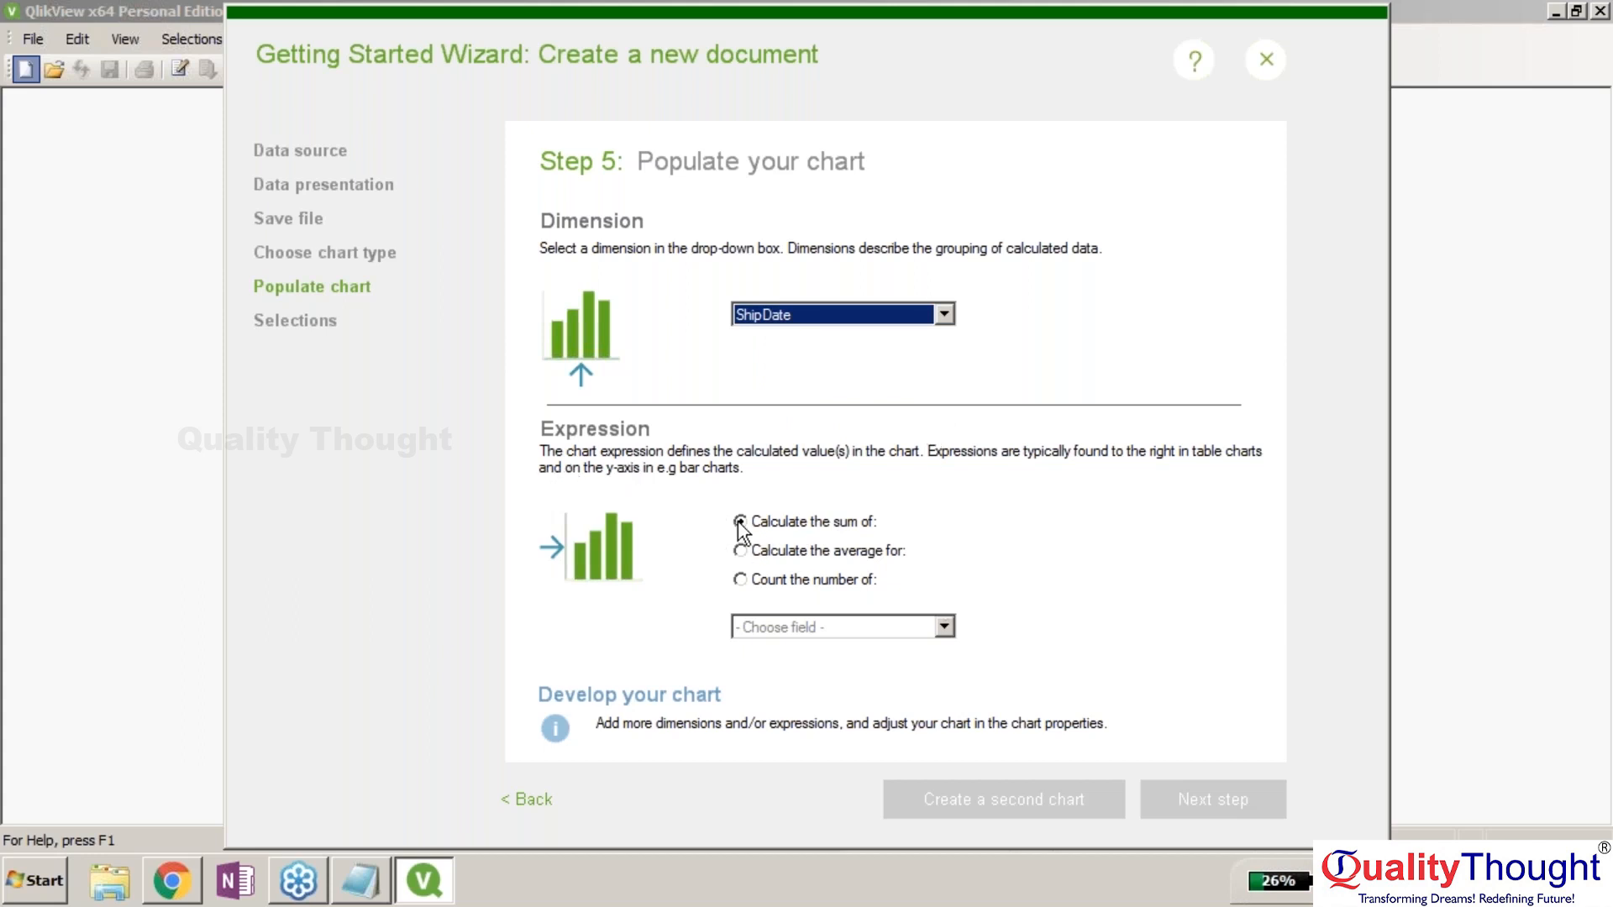
left_click(920, 627)
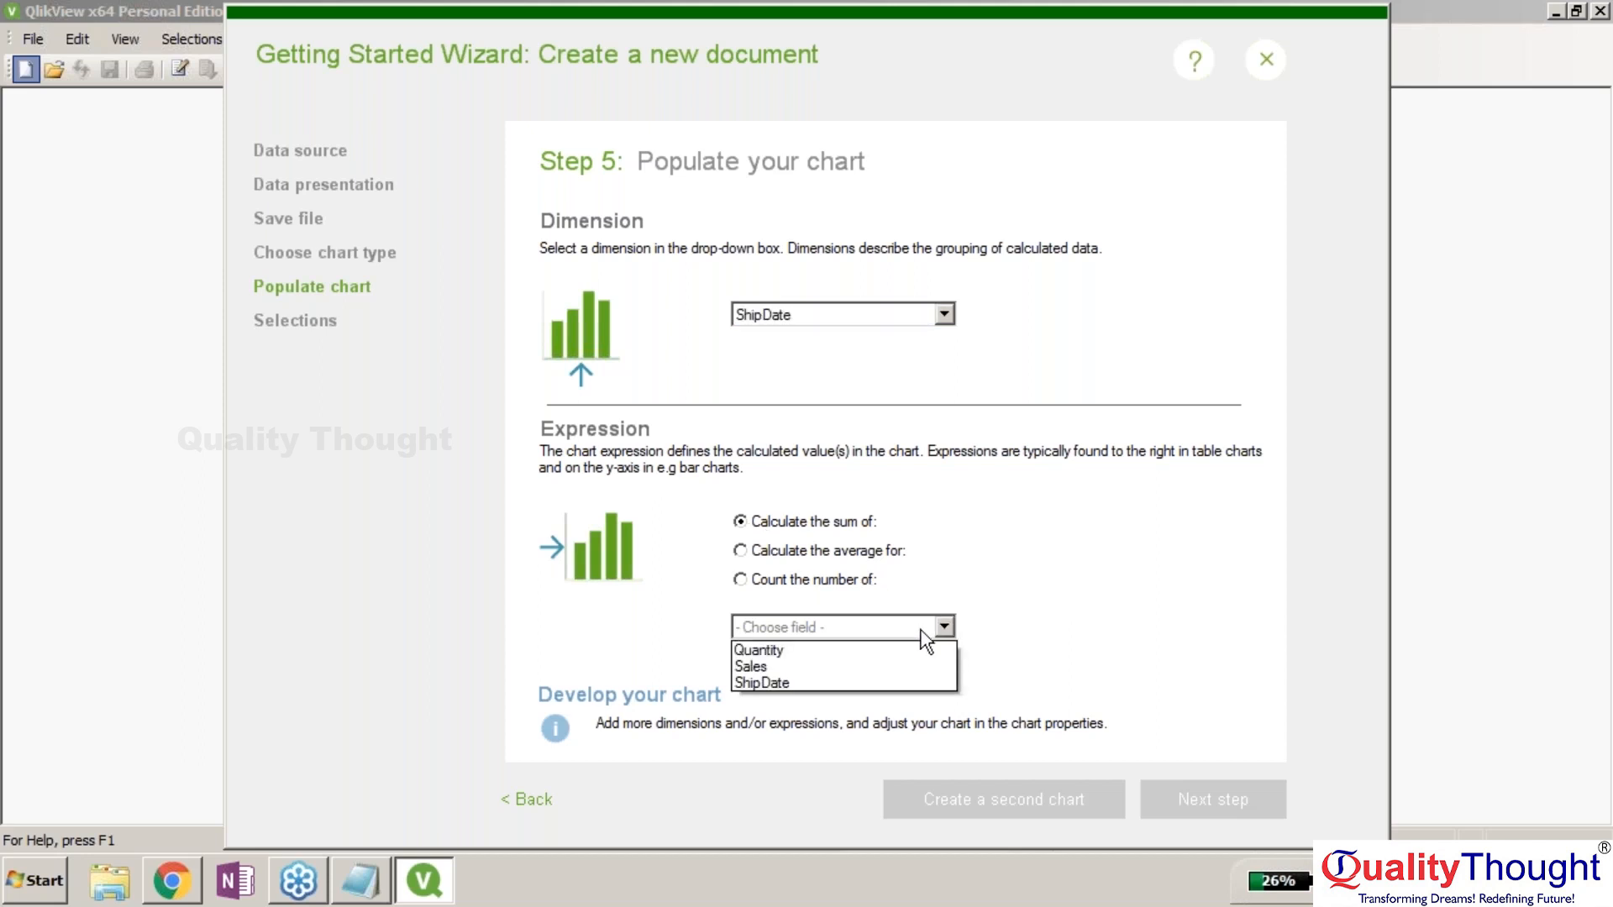
left_click(919, 672)
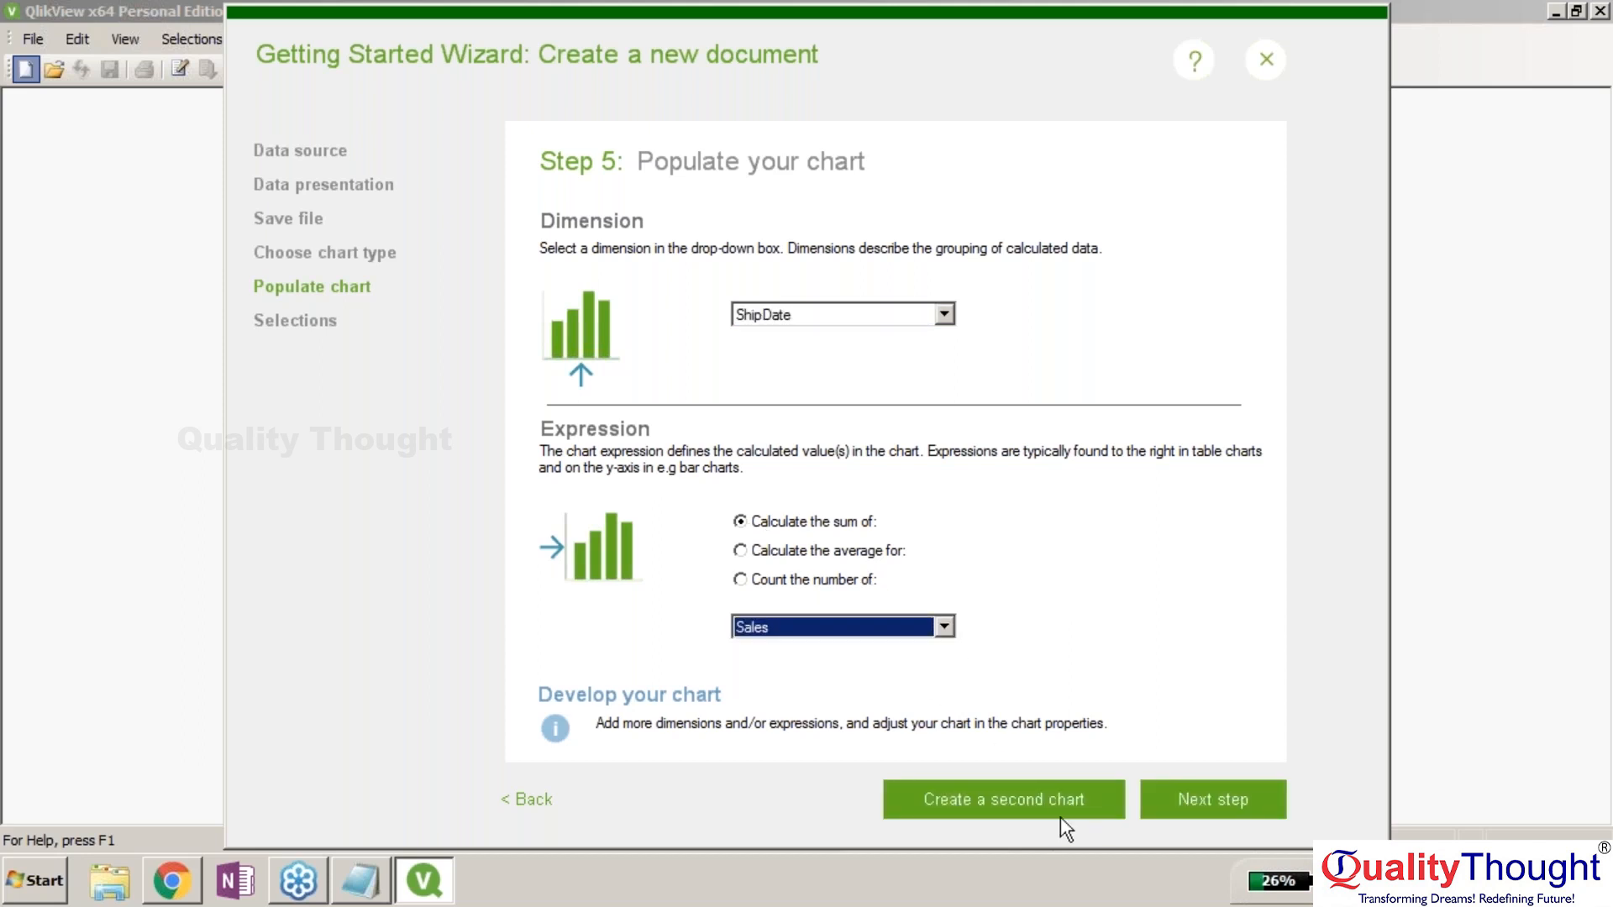
Use list boxes as the selection objects and create the document.
left_click(1211, 793)
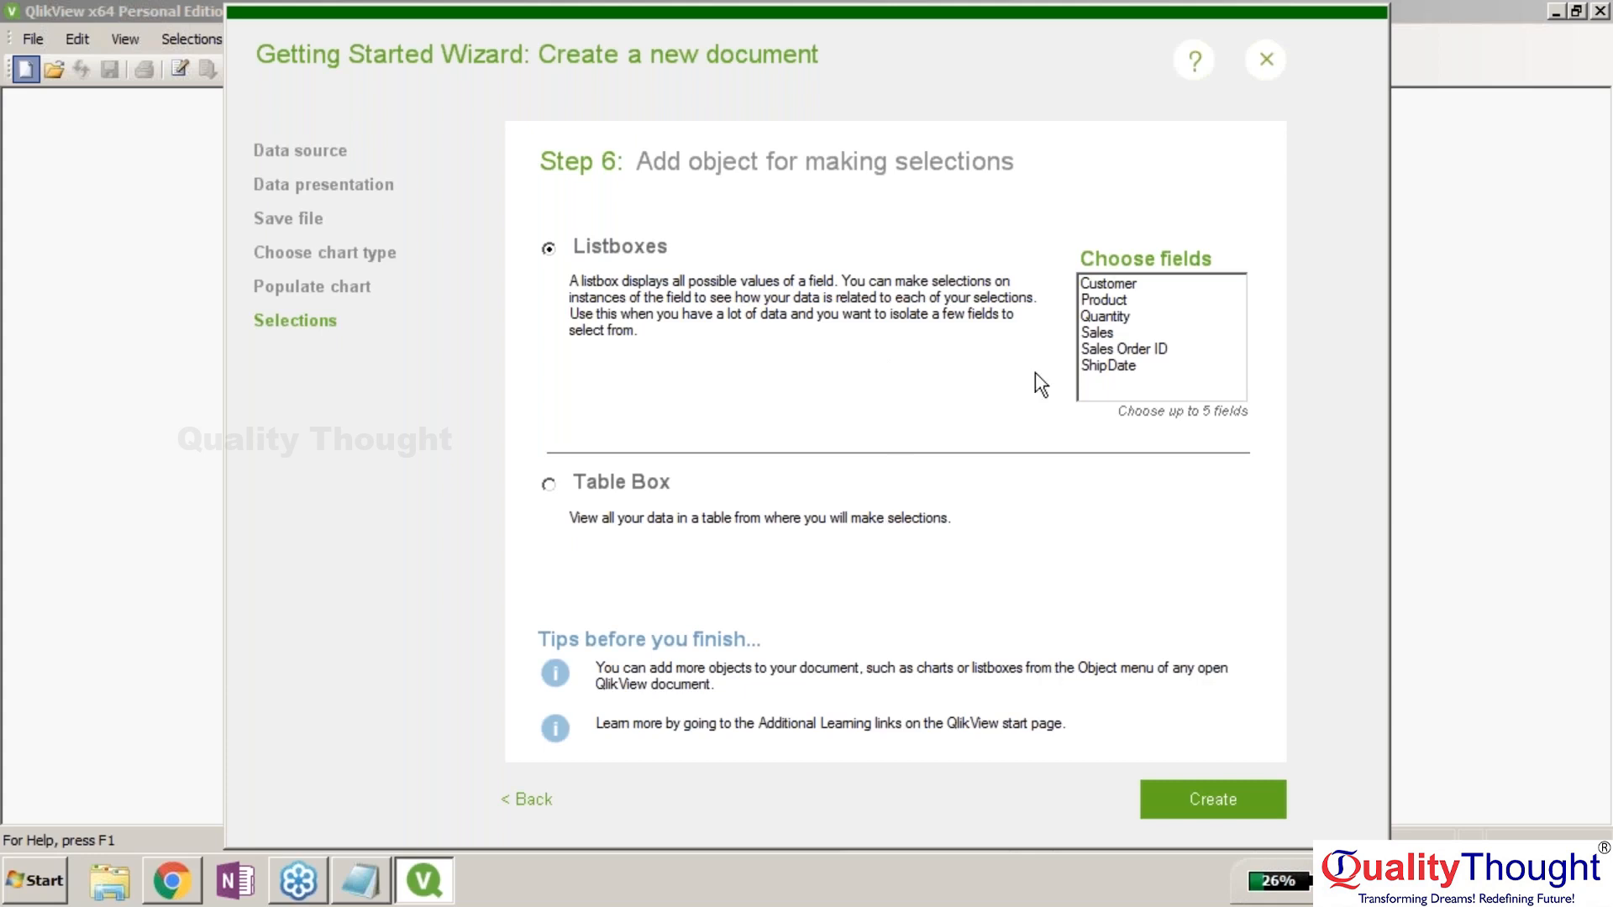
left_click(549, 484)
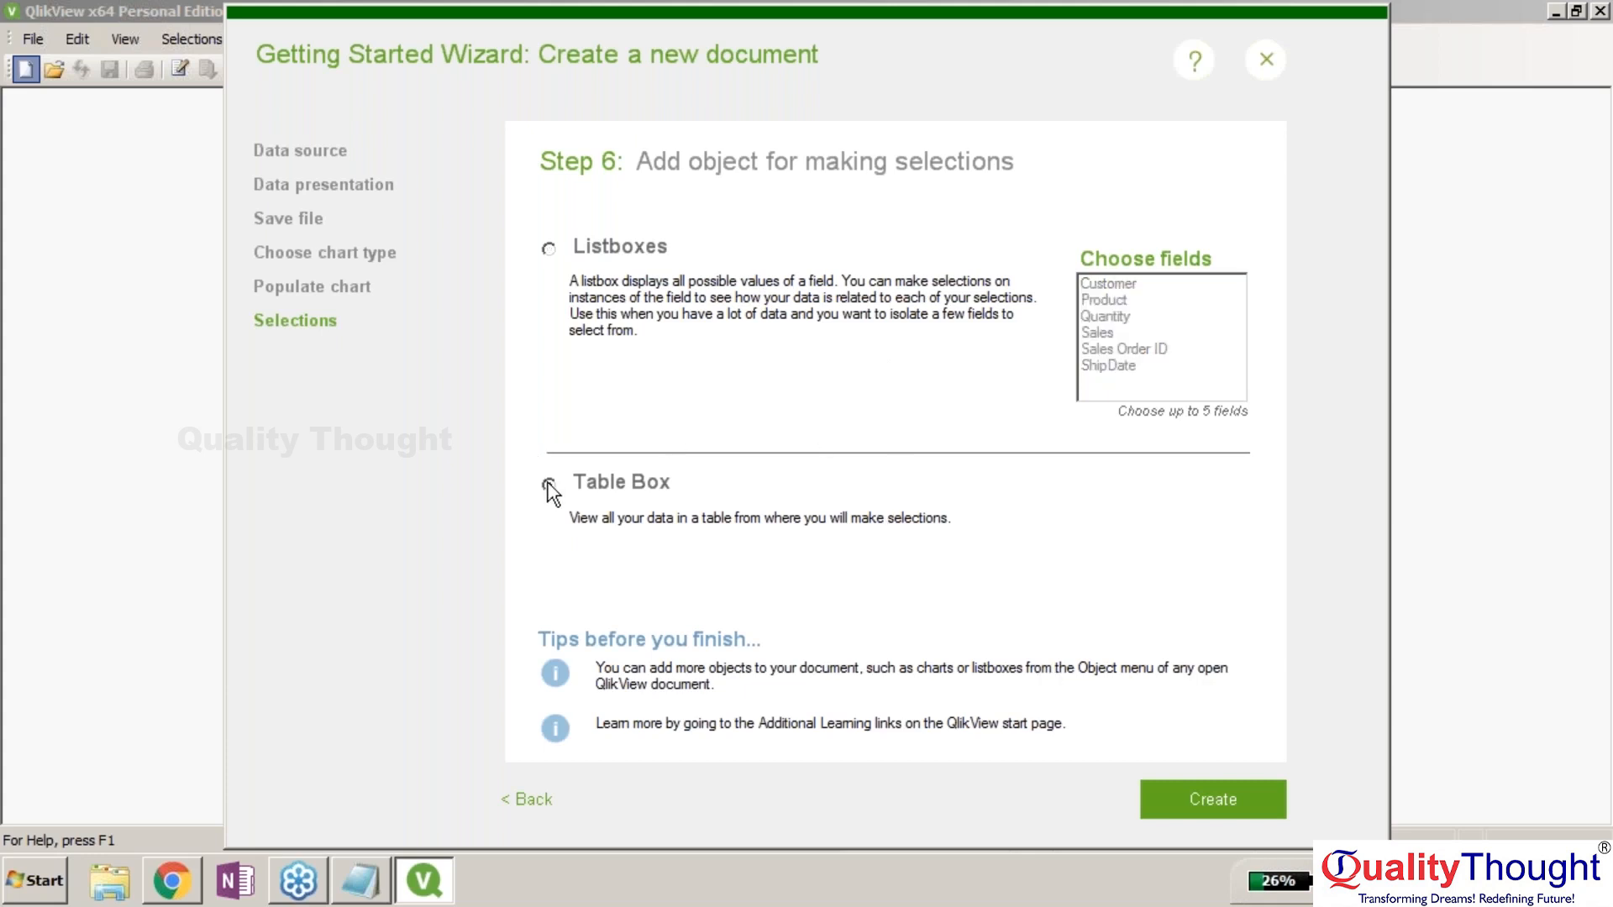
left_click(548, 248)
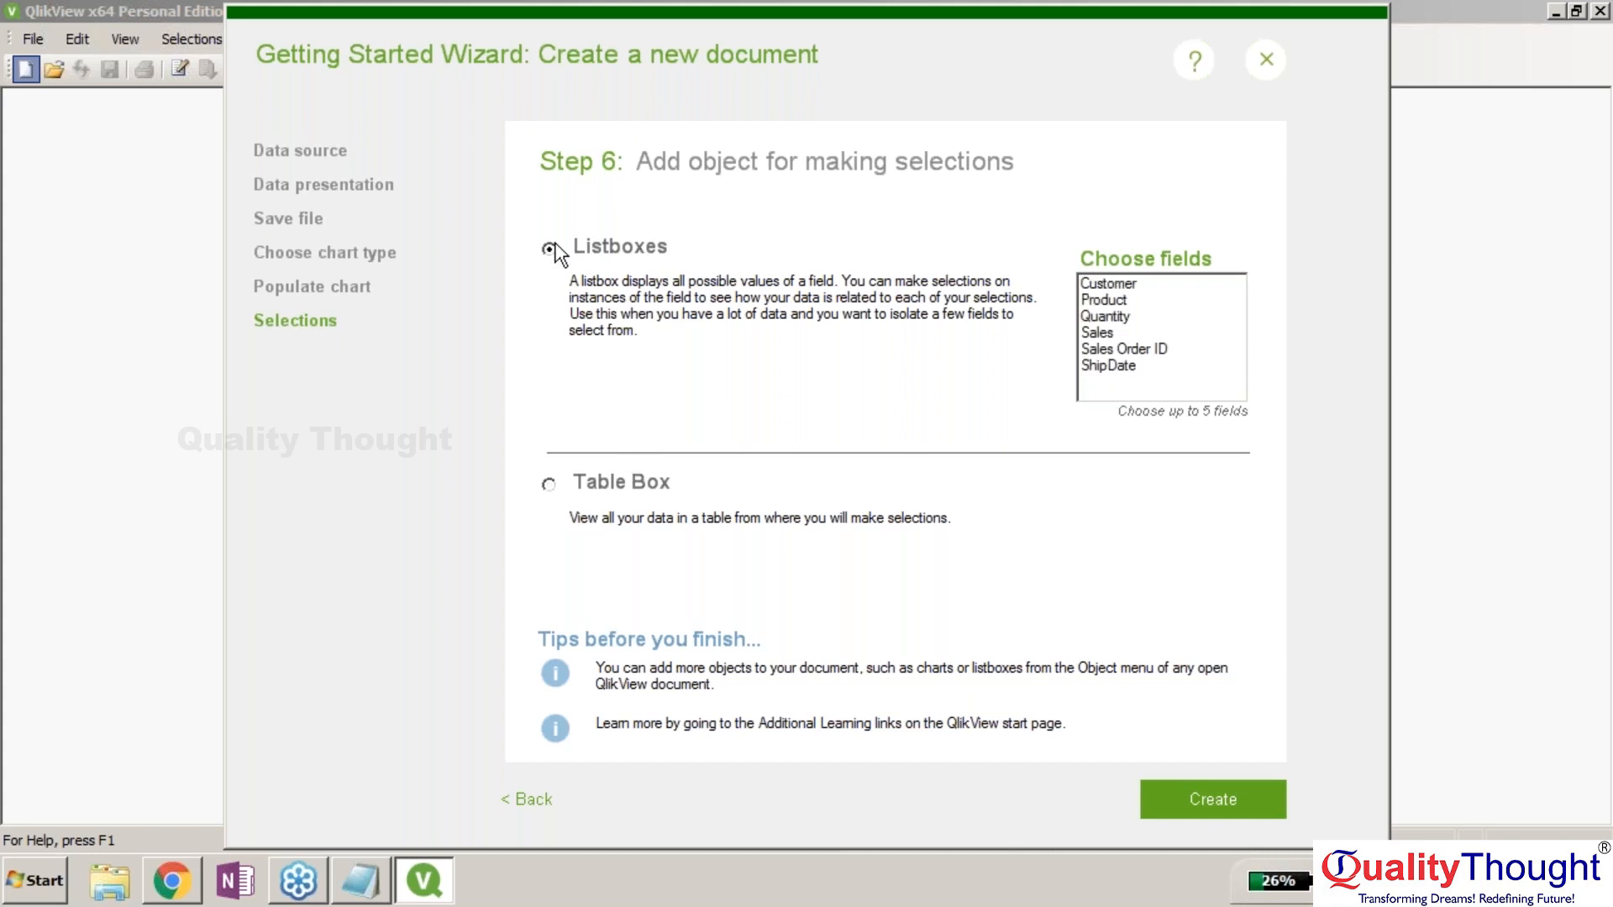
left_click(1177, 805)
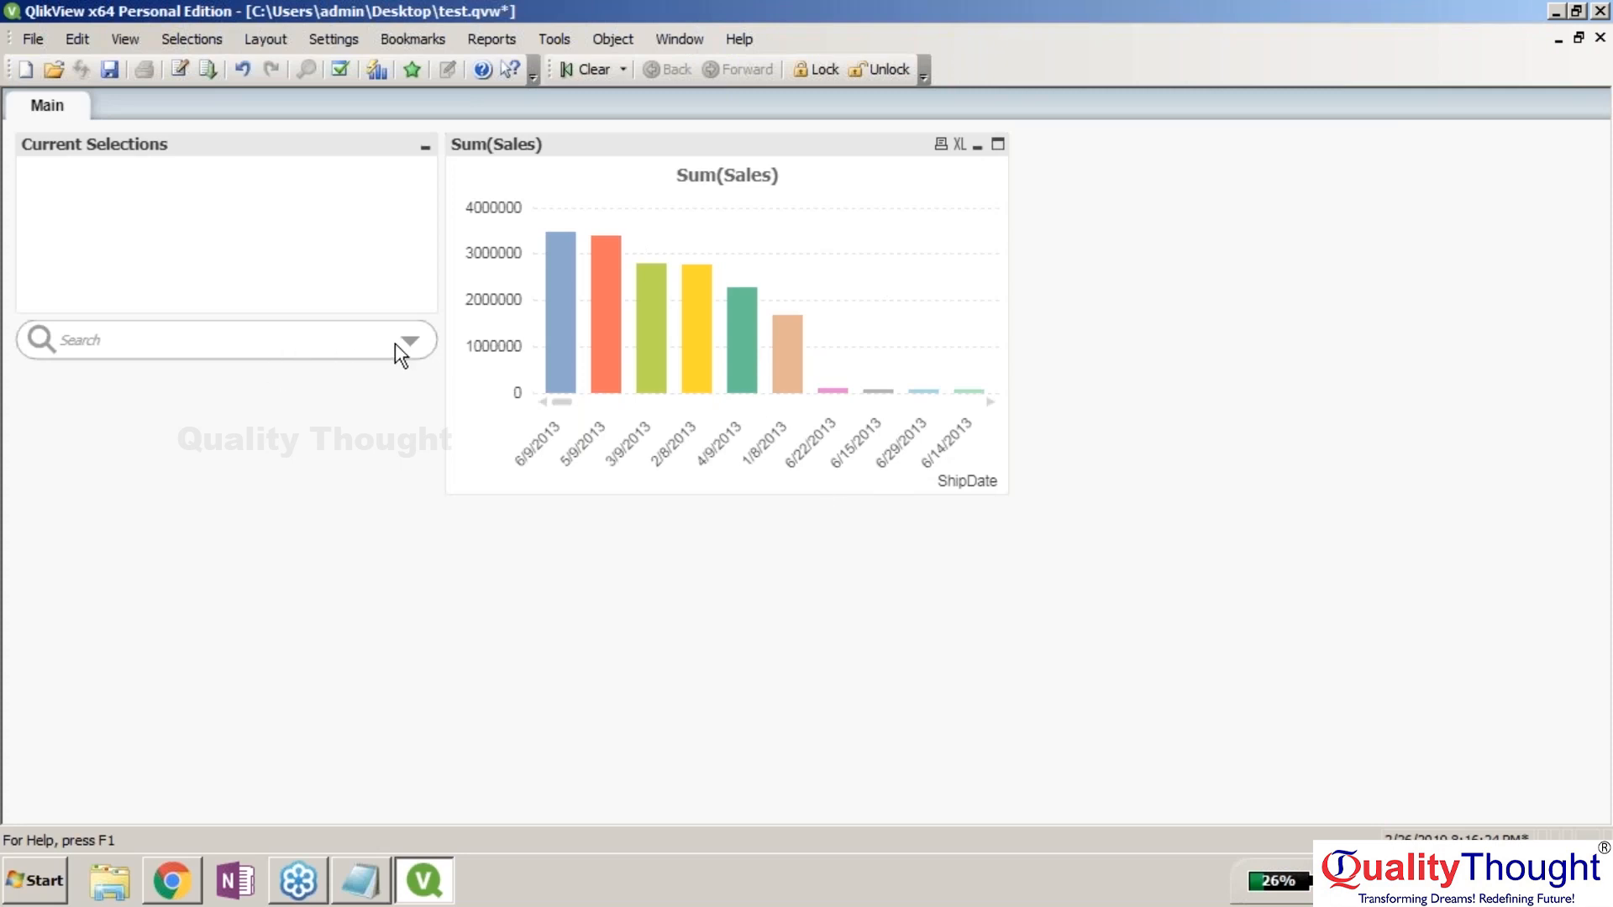
Expand the Customer field in the search box's field list and select A Superior System.
left_click(289, 238)
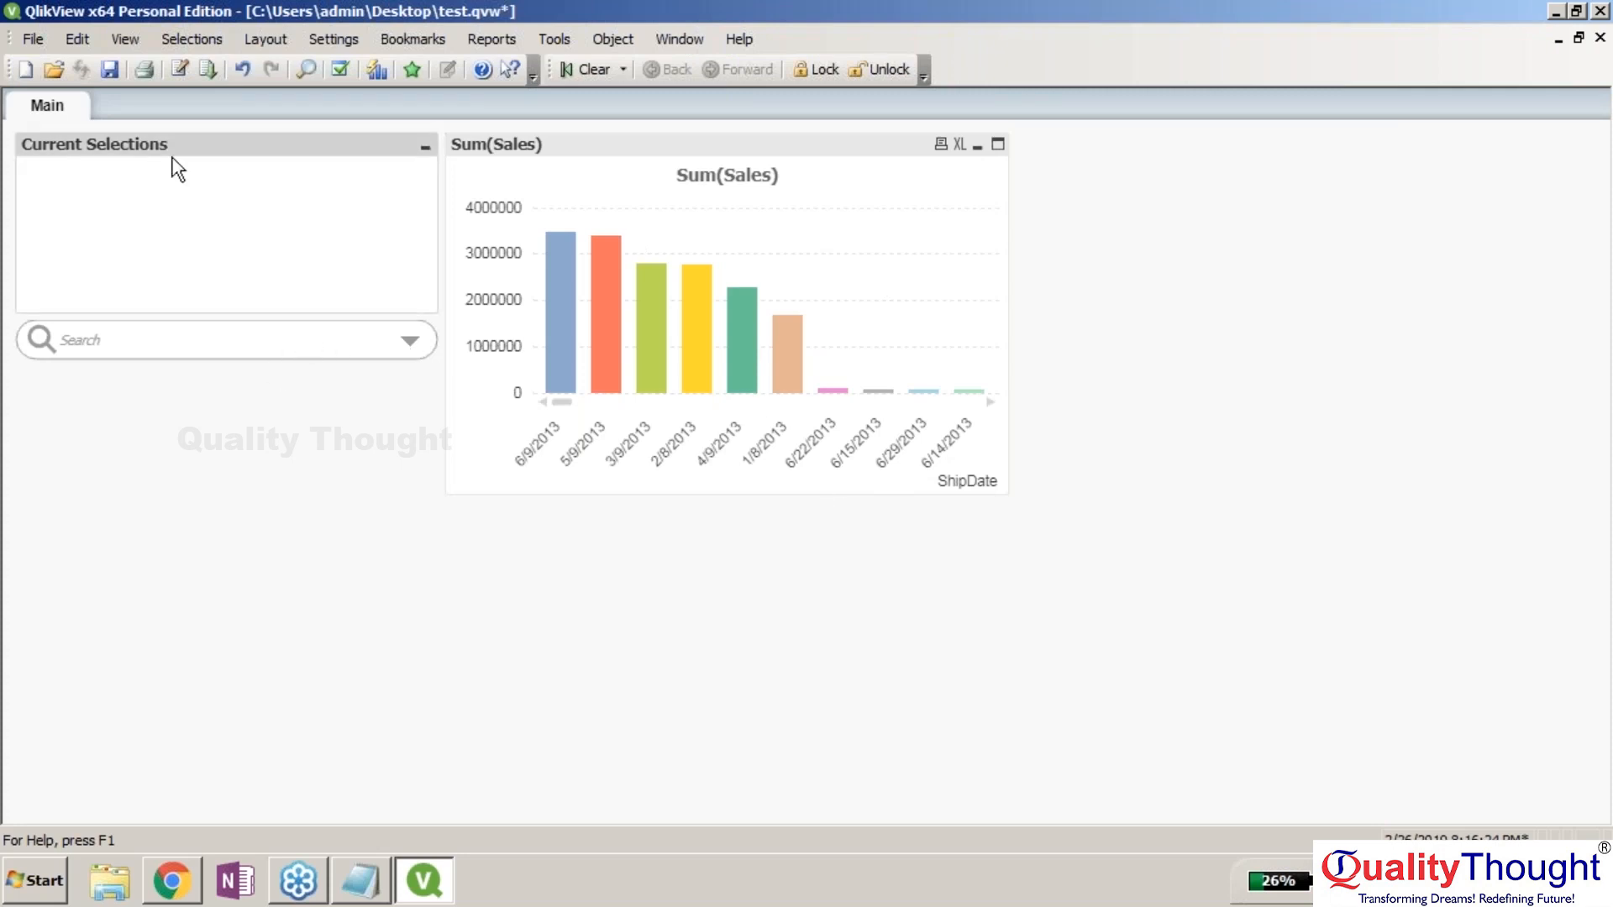
left_click(414, 346)
left_click(415, 347)
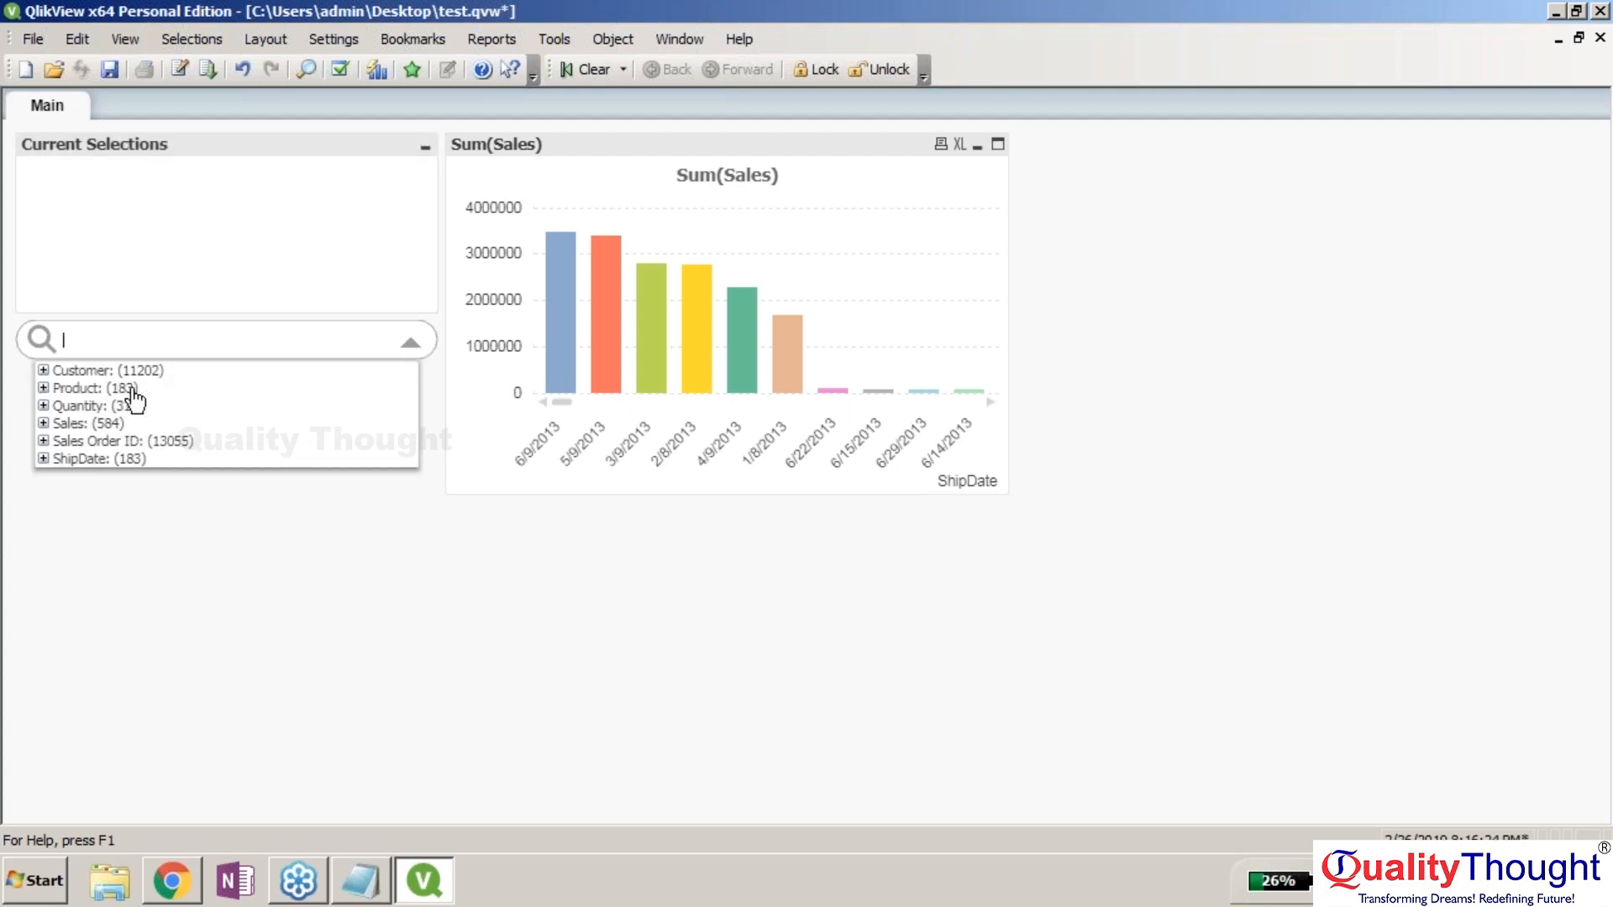
left_click(44, 388)
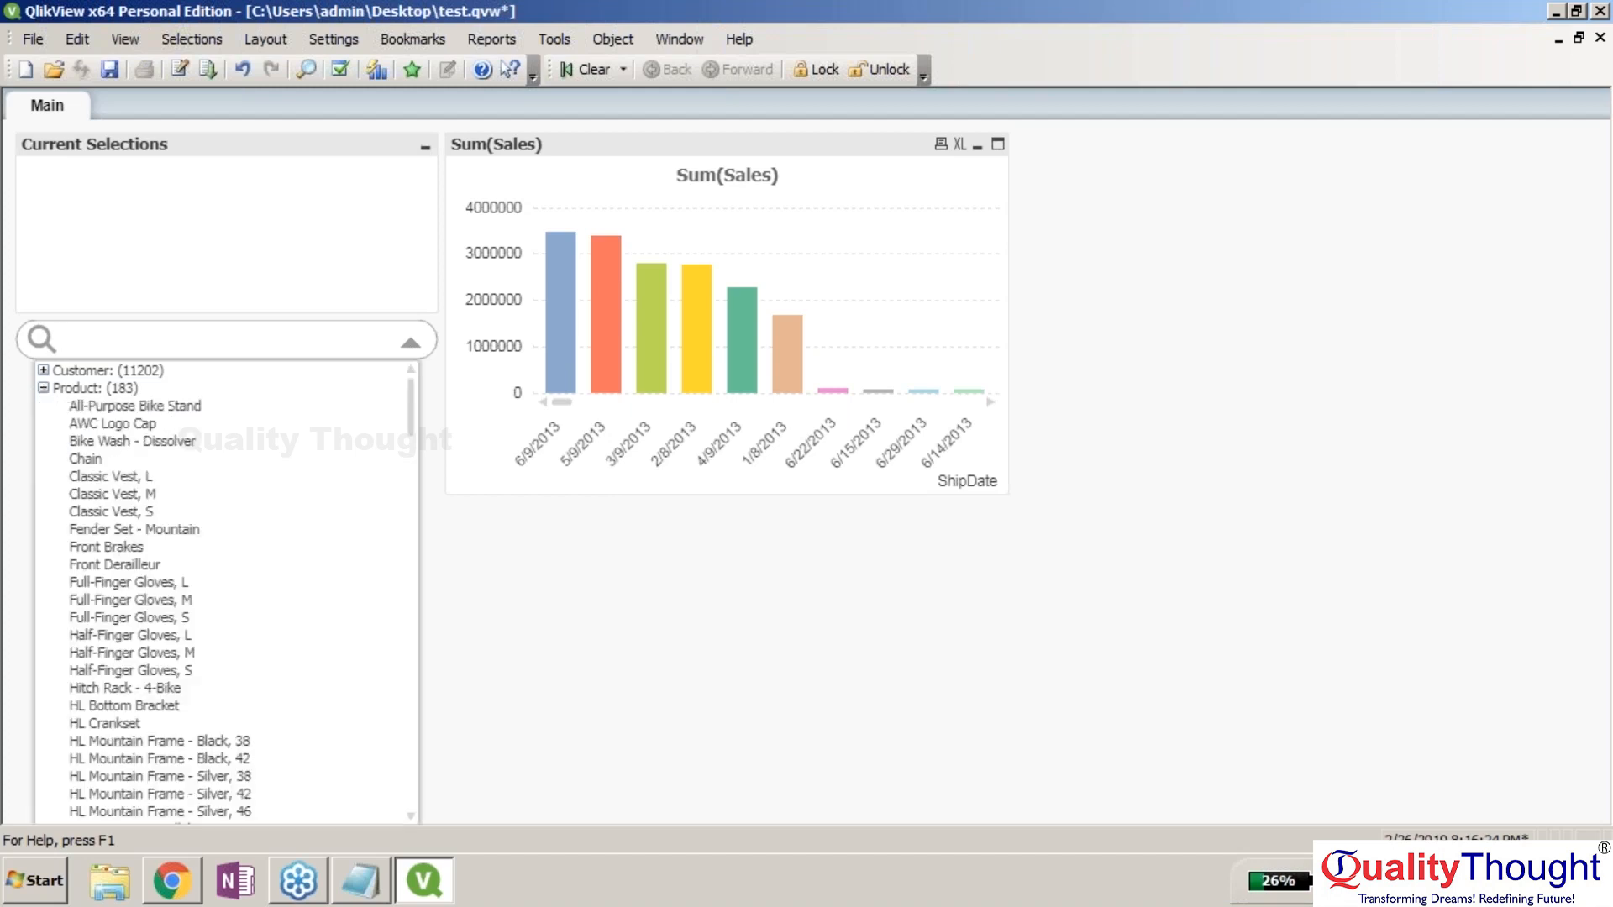
left_click(44, 388)
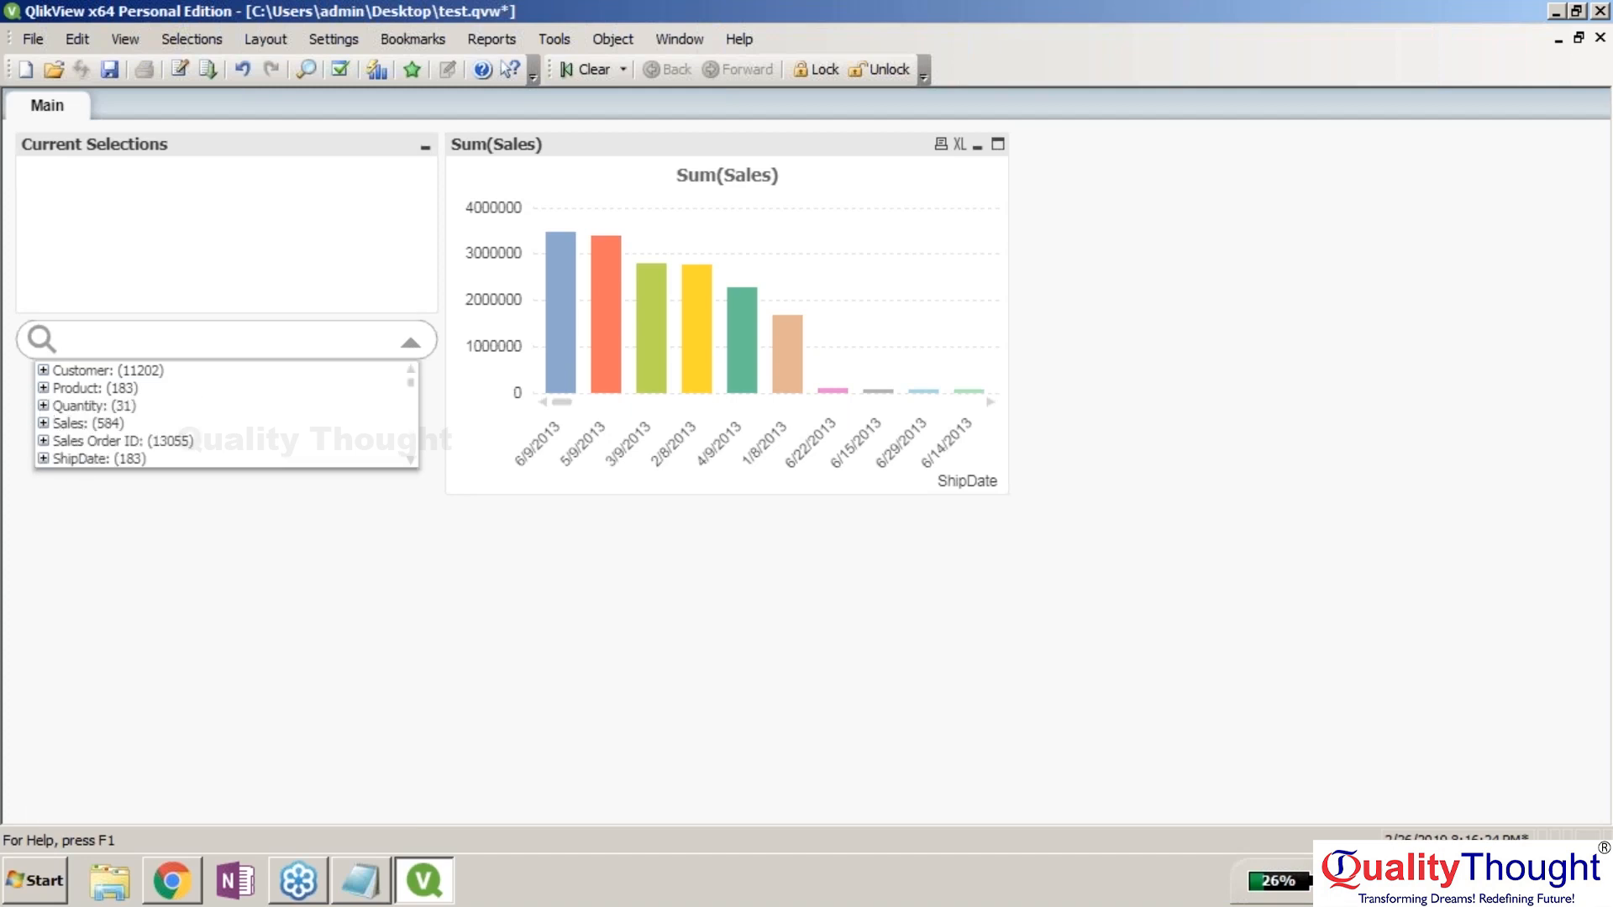
left_click(44, 405)
left_click(44, 406)
left_click(43, 423)
left_click(44, 423)
left_click(43, 370)
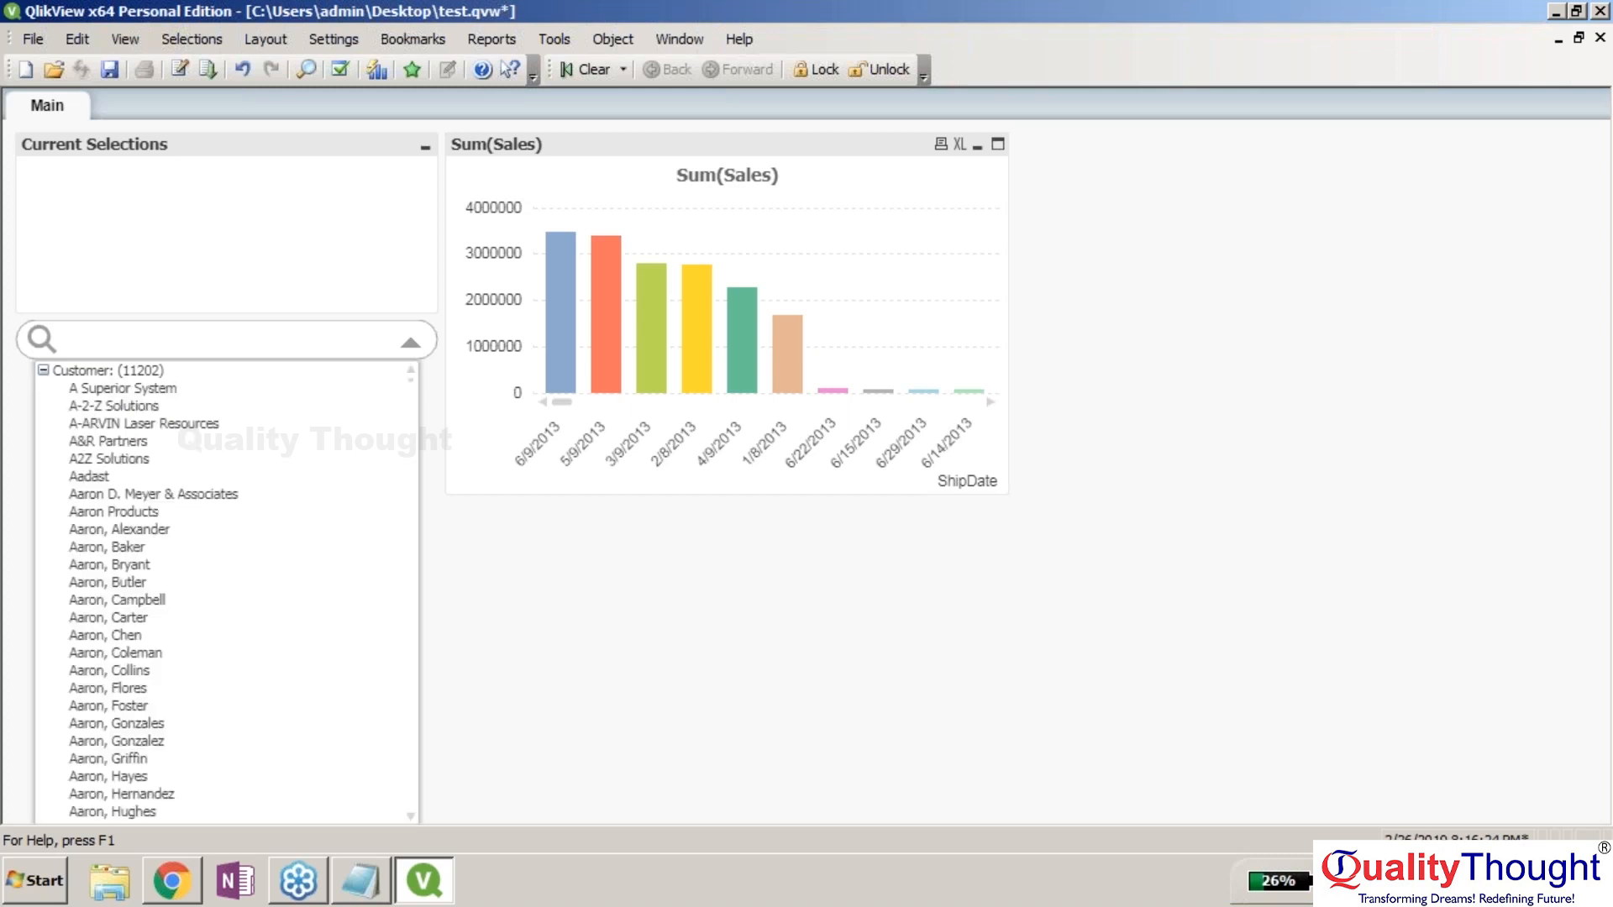
left_click(88, 390)
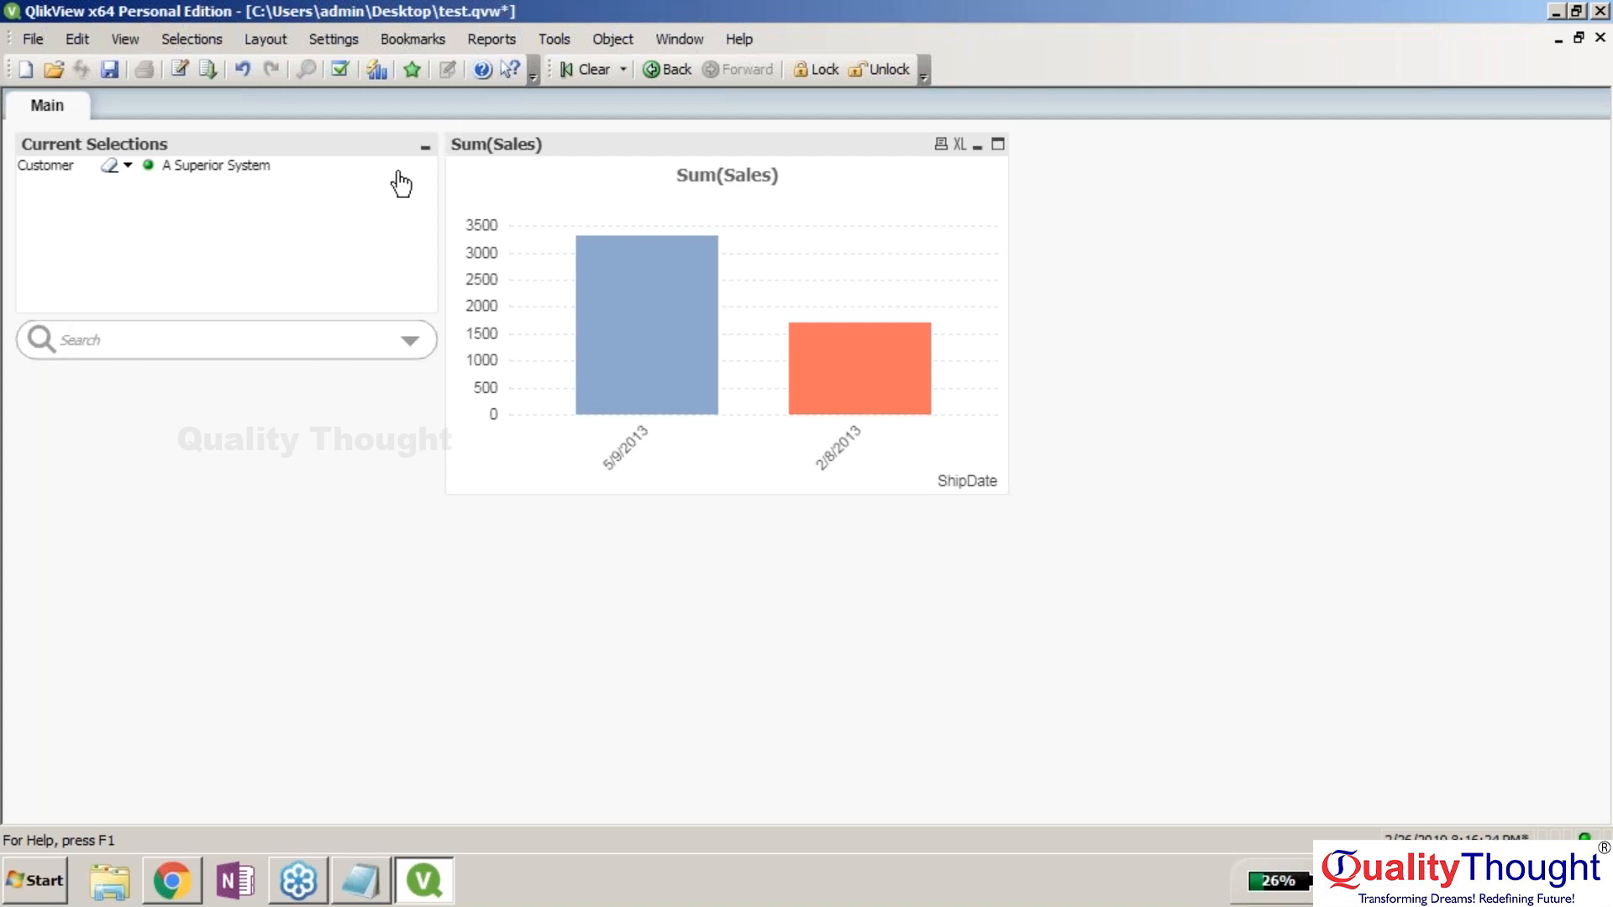
Clear the Customer selection in Current Selections so every ShipDate bar returns.
right_click(382, 142)
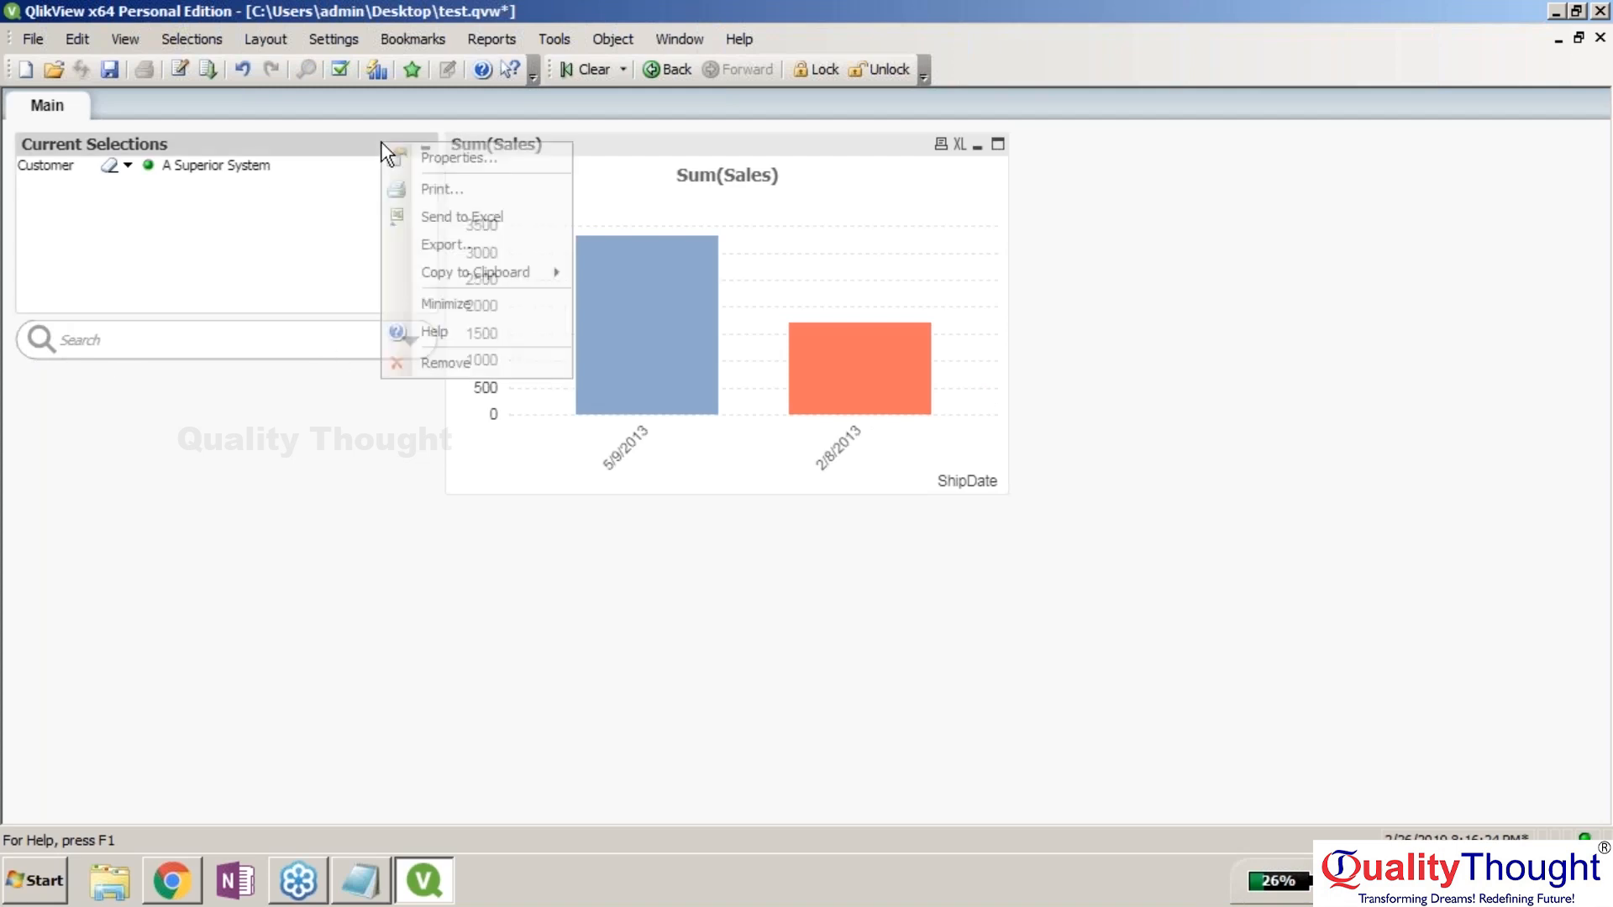
left_click(325, 254)
right_click(413, 342)
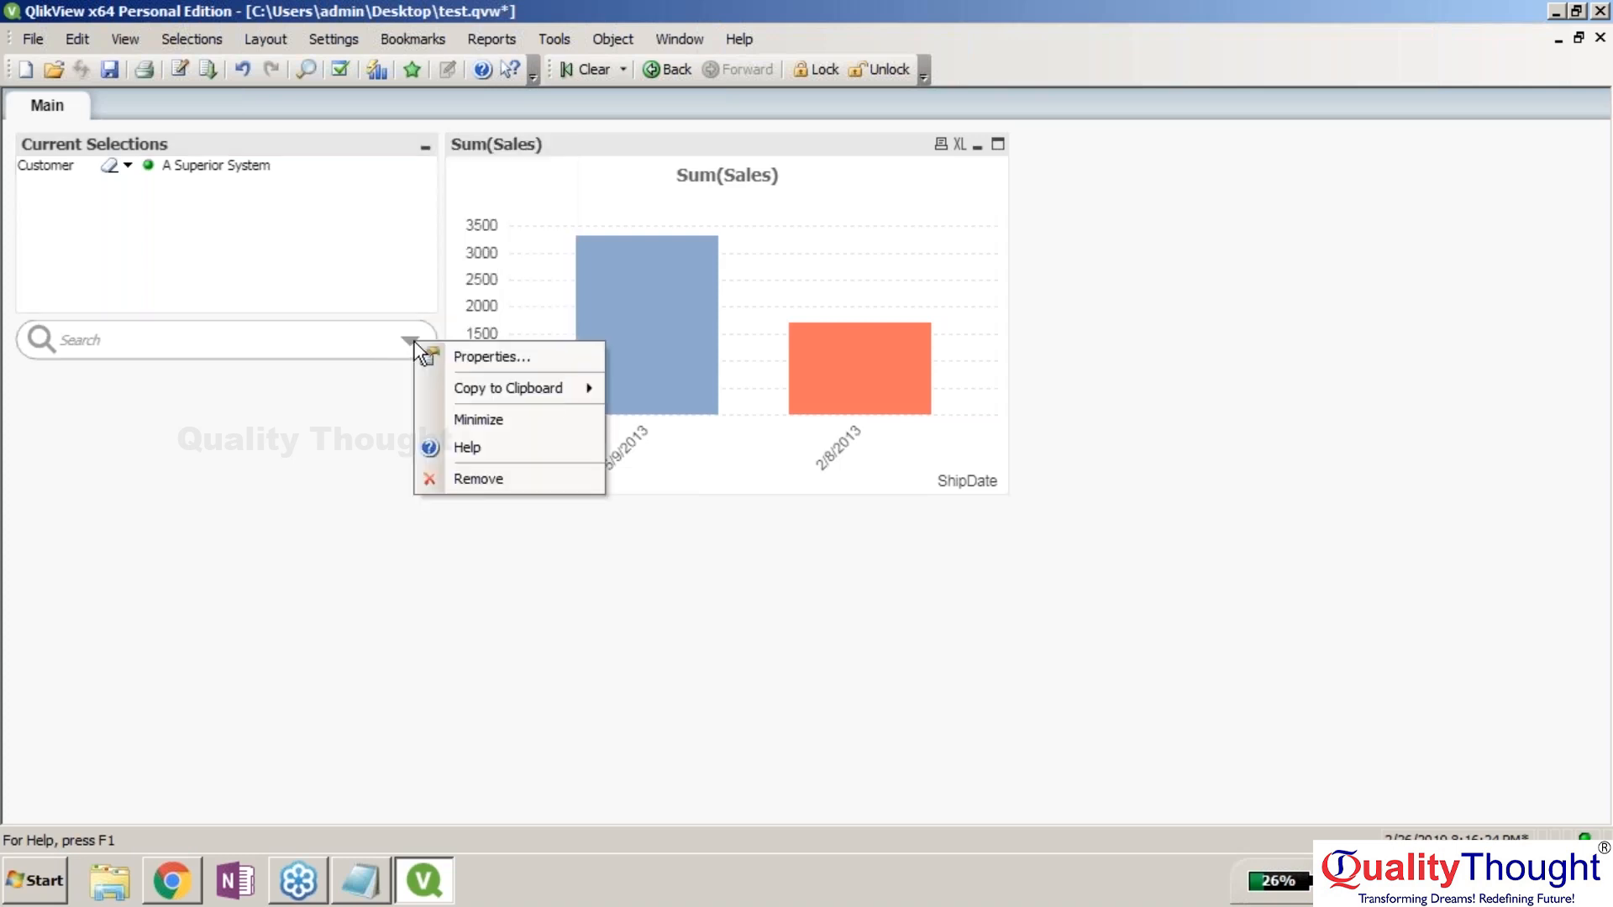
left_click(334, 395)
left_click(236, 341)
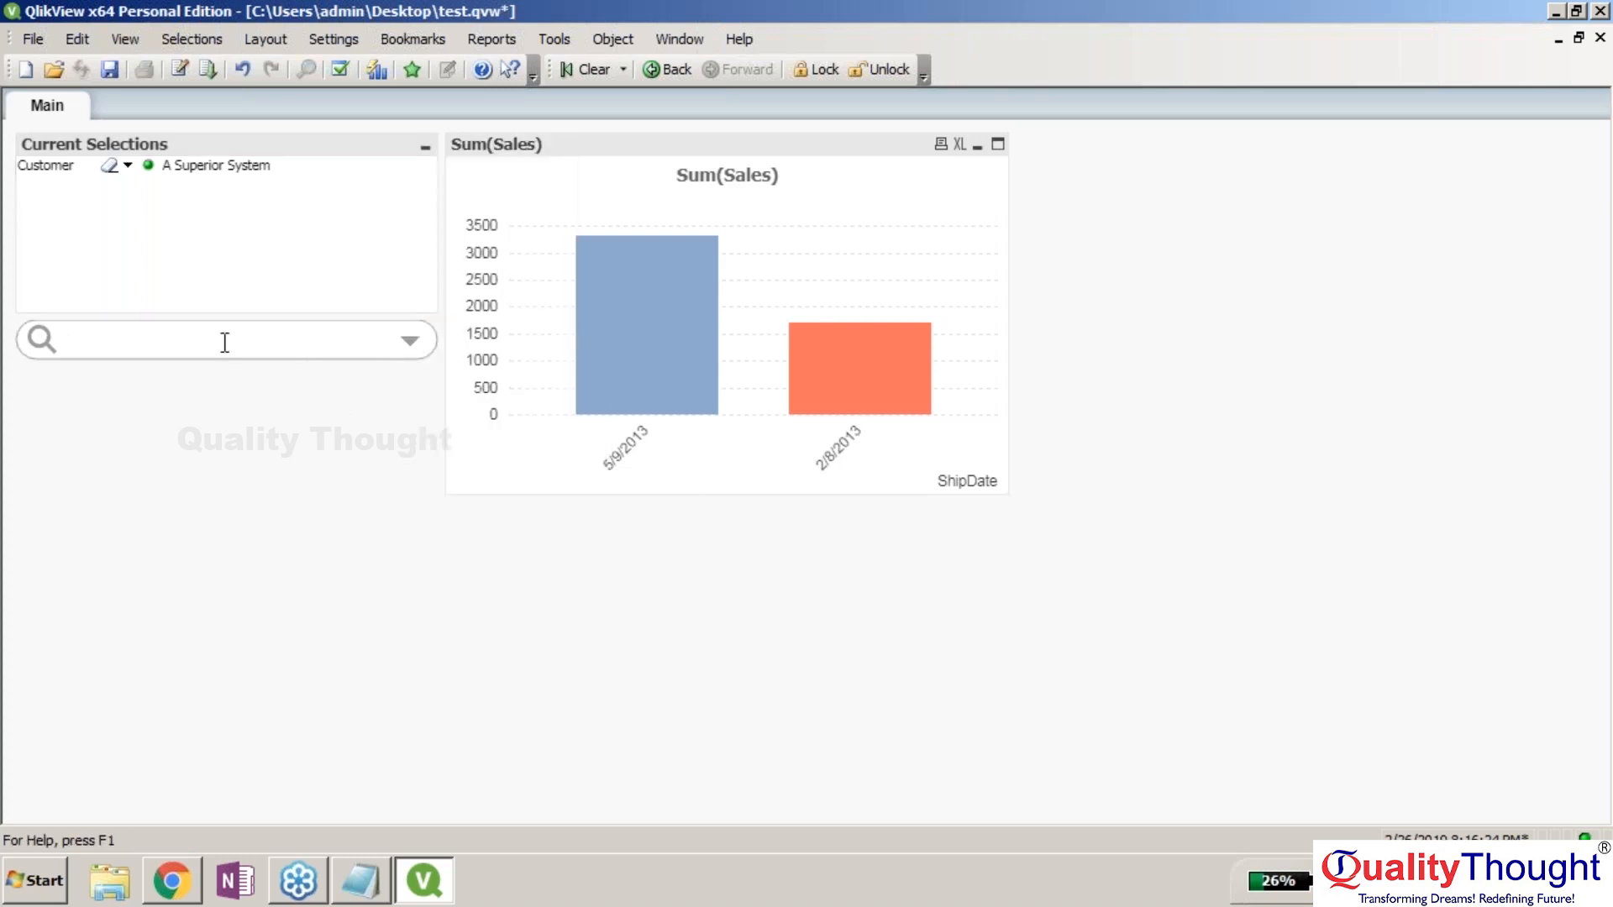
left_click(199, 175)
right_click(52, 168)
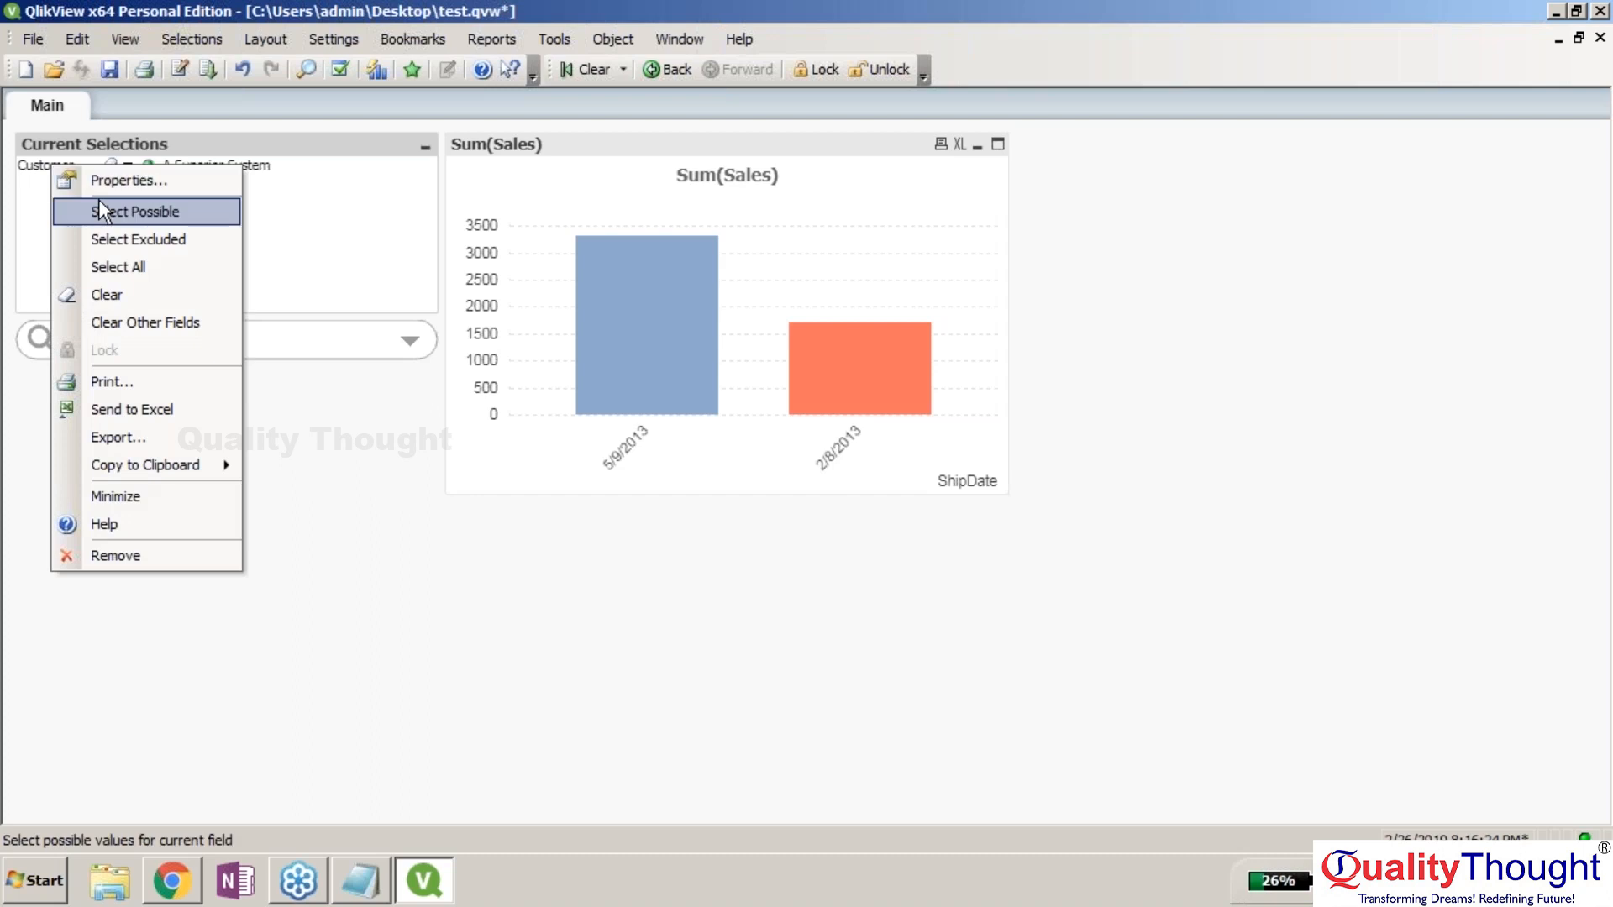
left_click(116, 294)
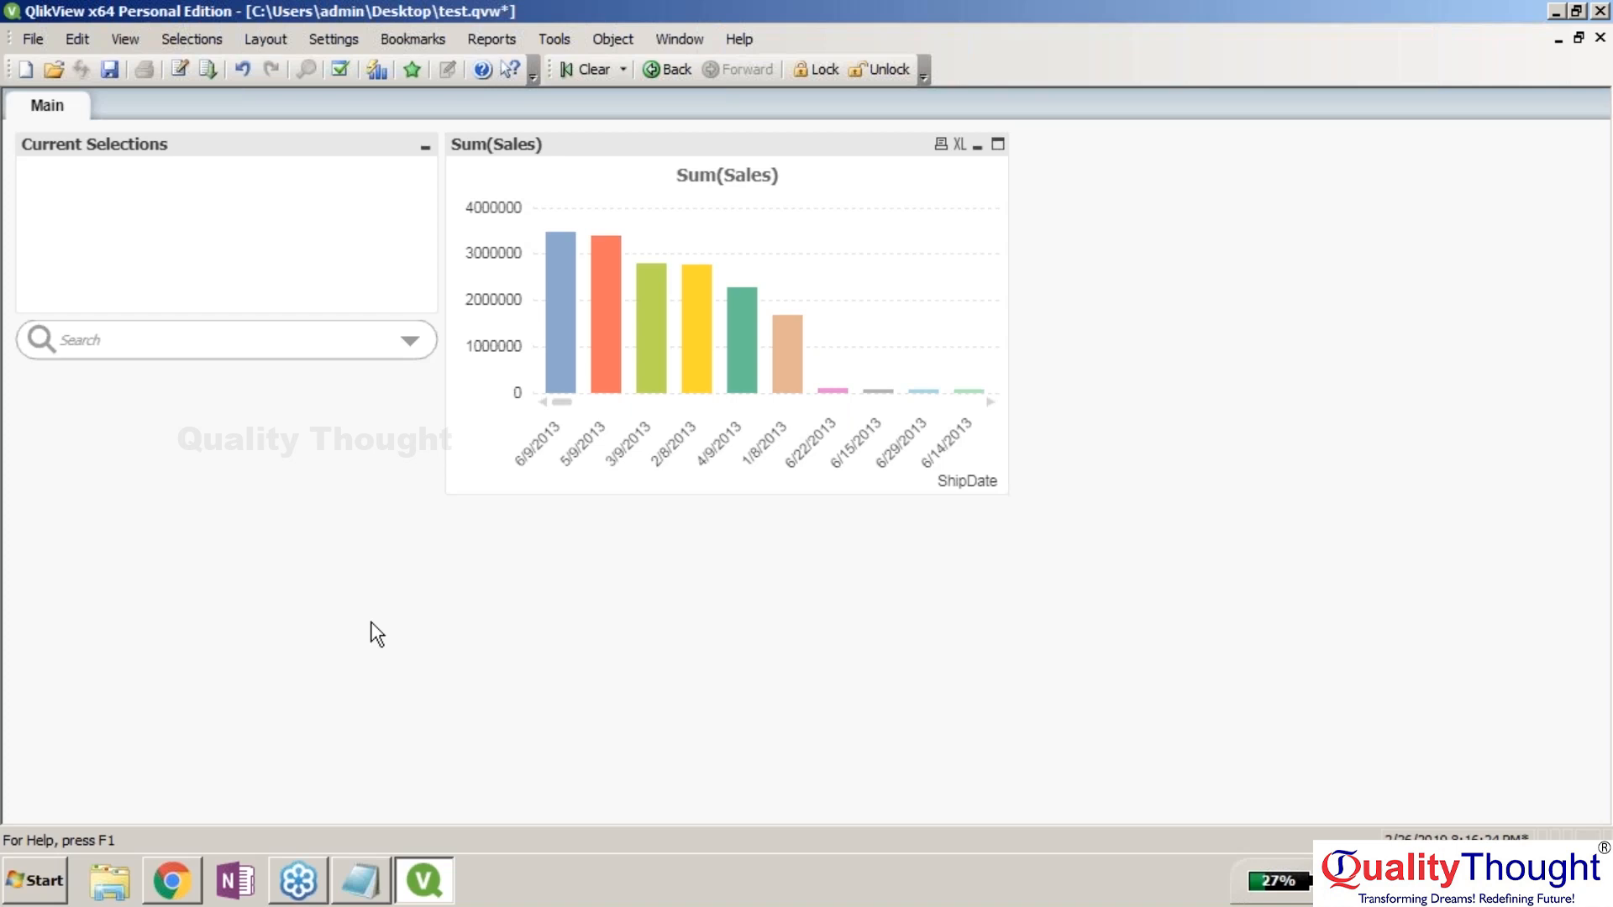
left_click(1598, 421)
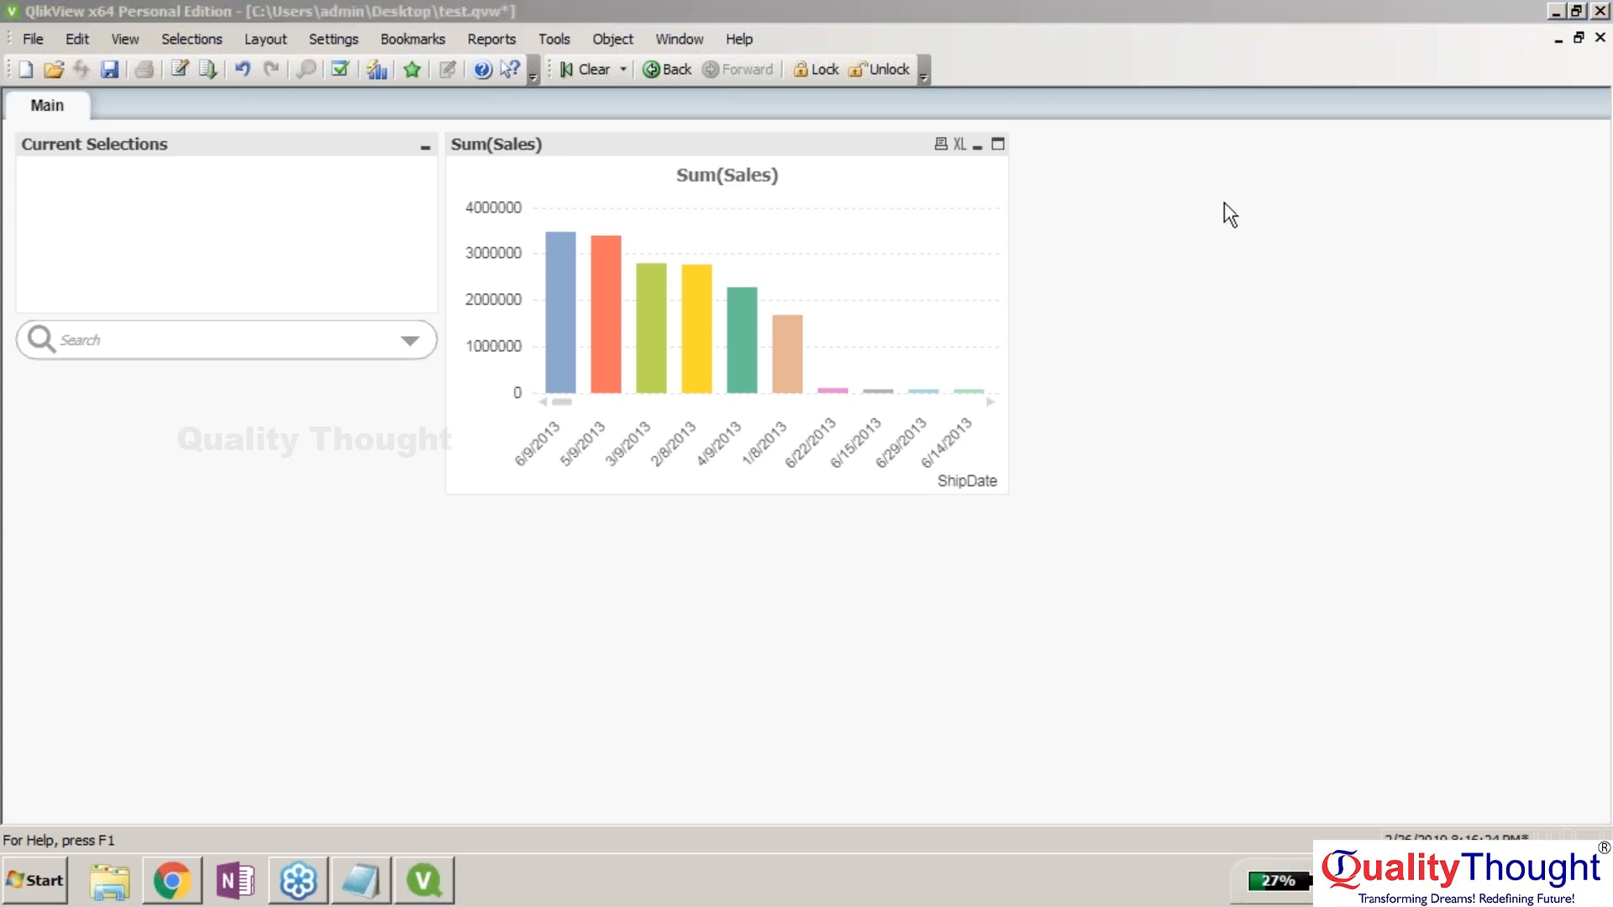
left_click(1035, 13)
left_click(62, 118)
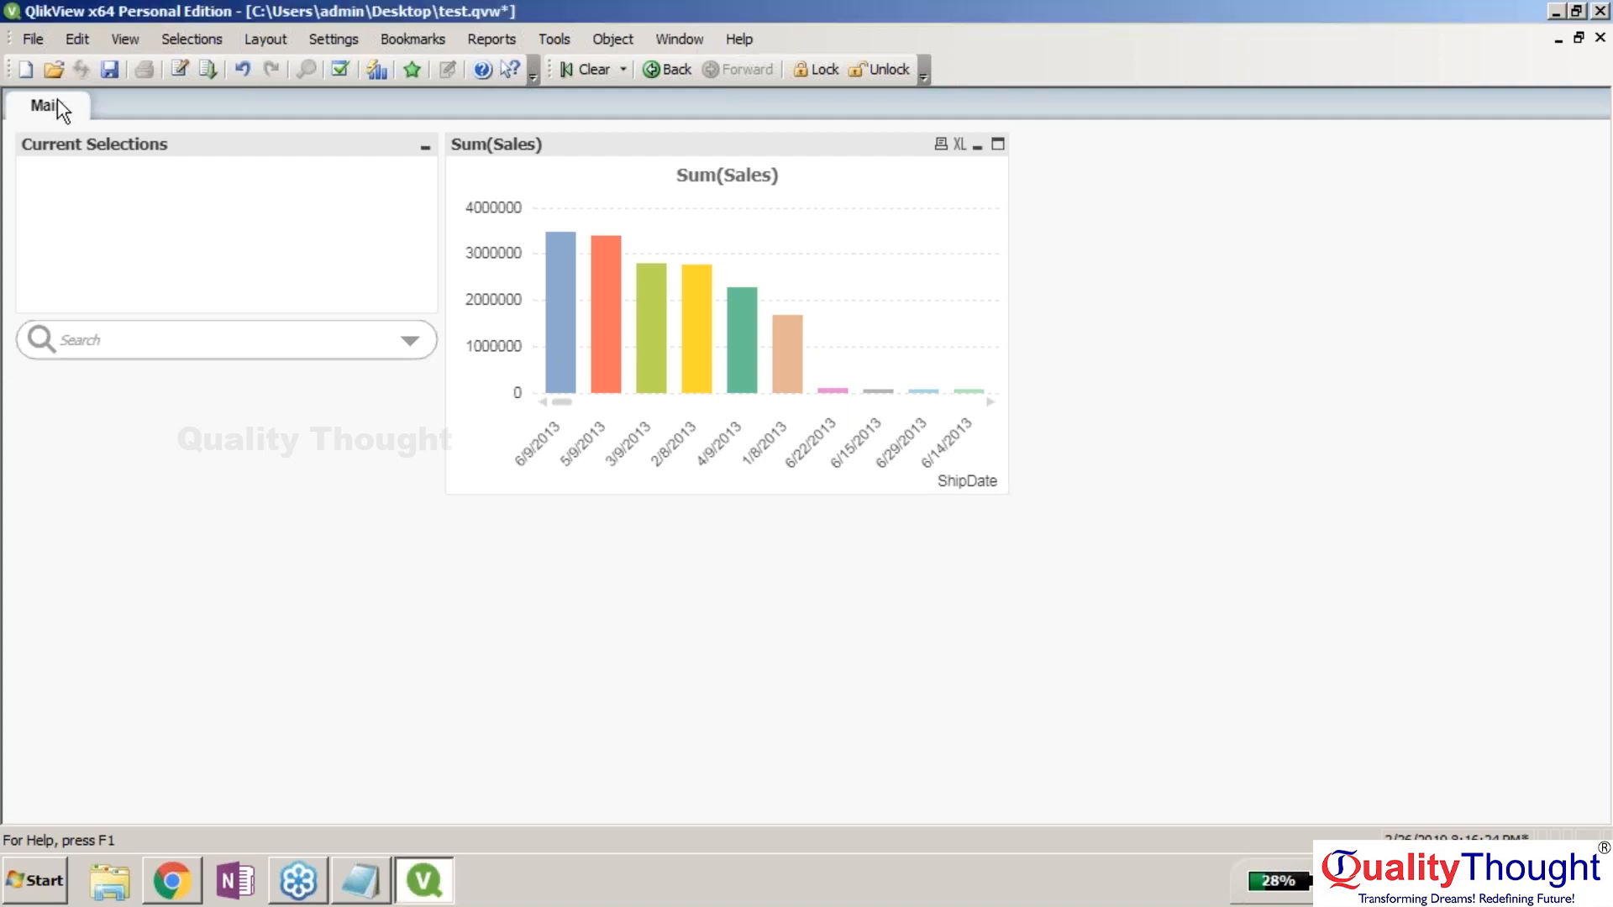
right_click(58, 99)
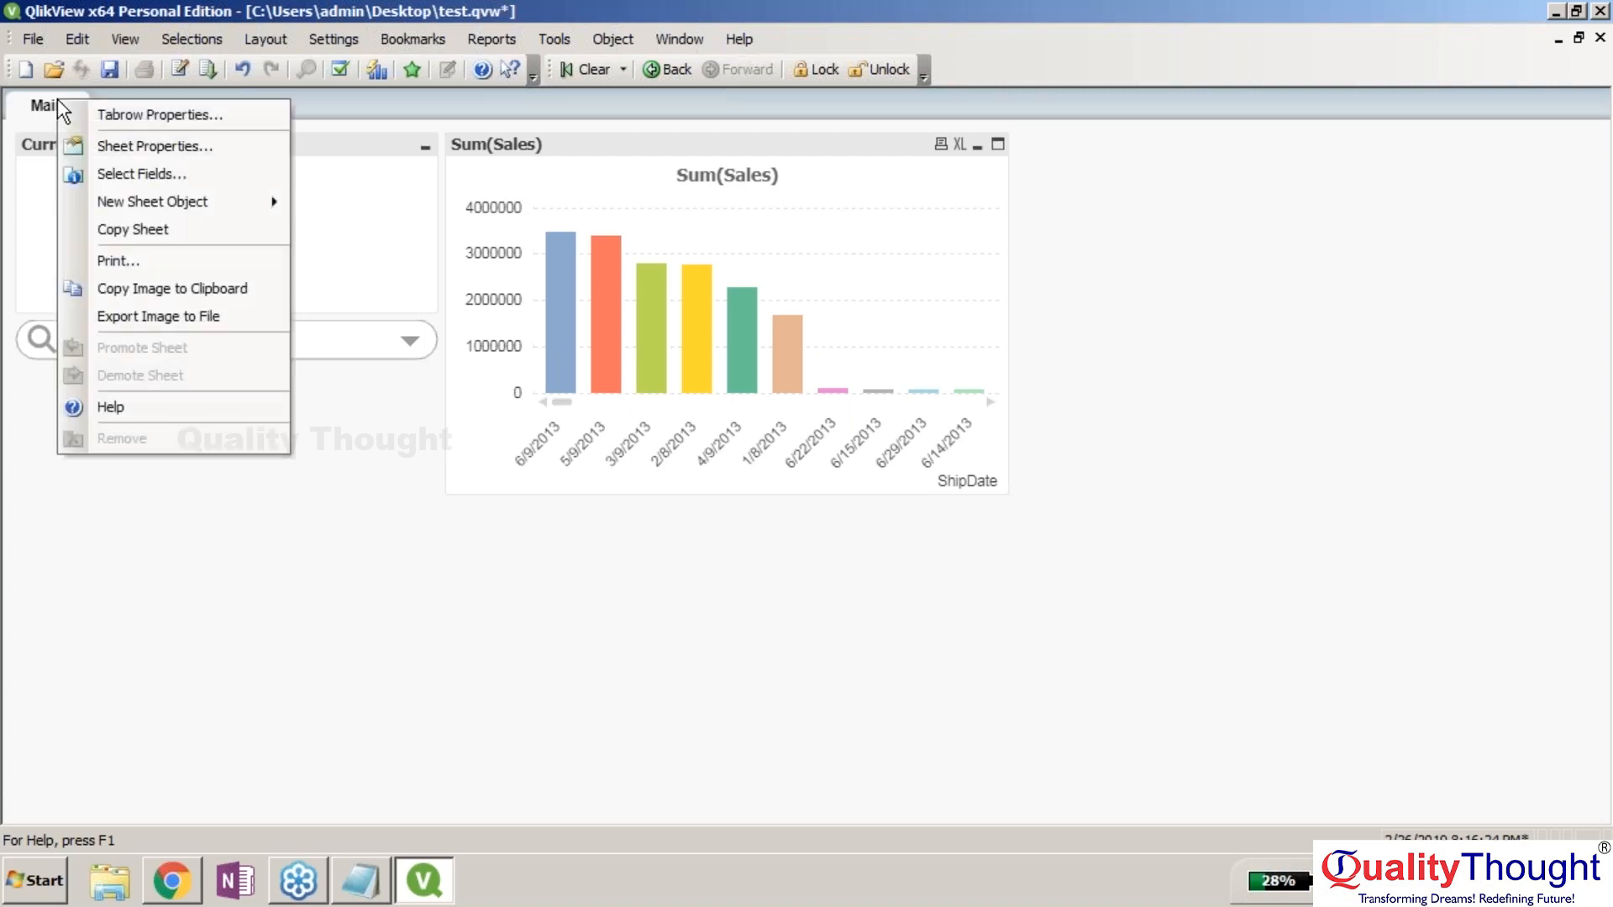
left_click(151, 146)
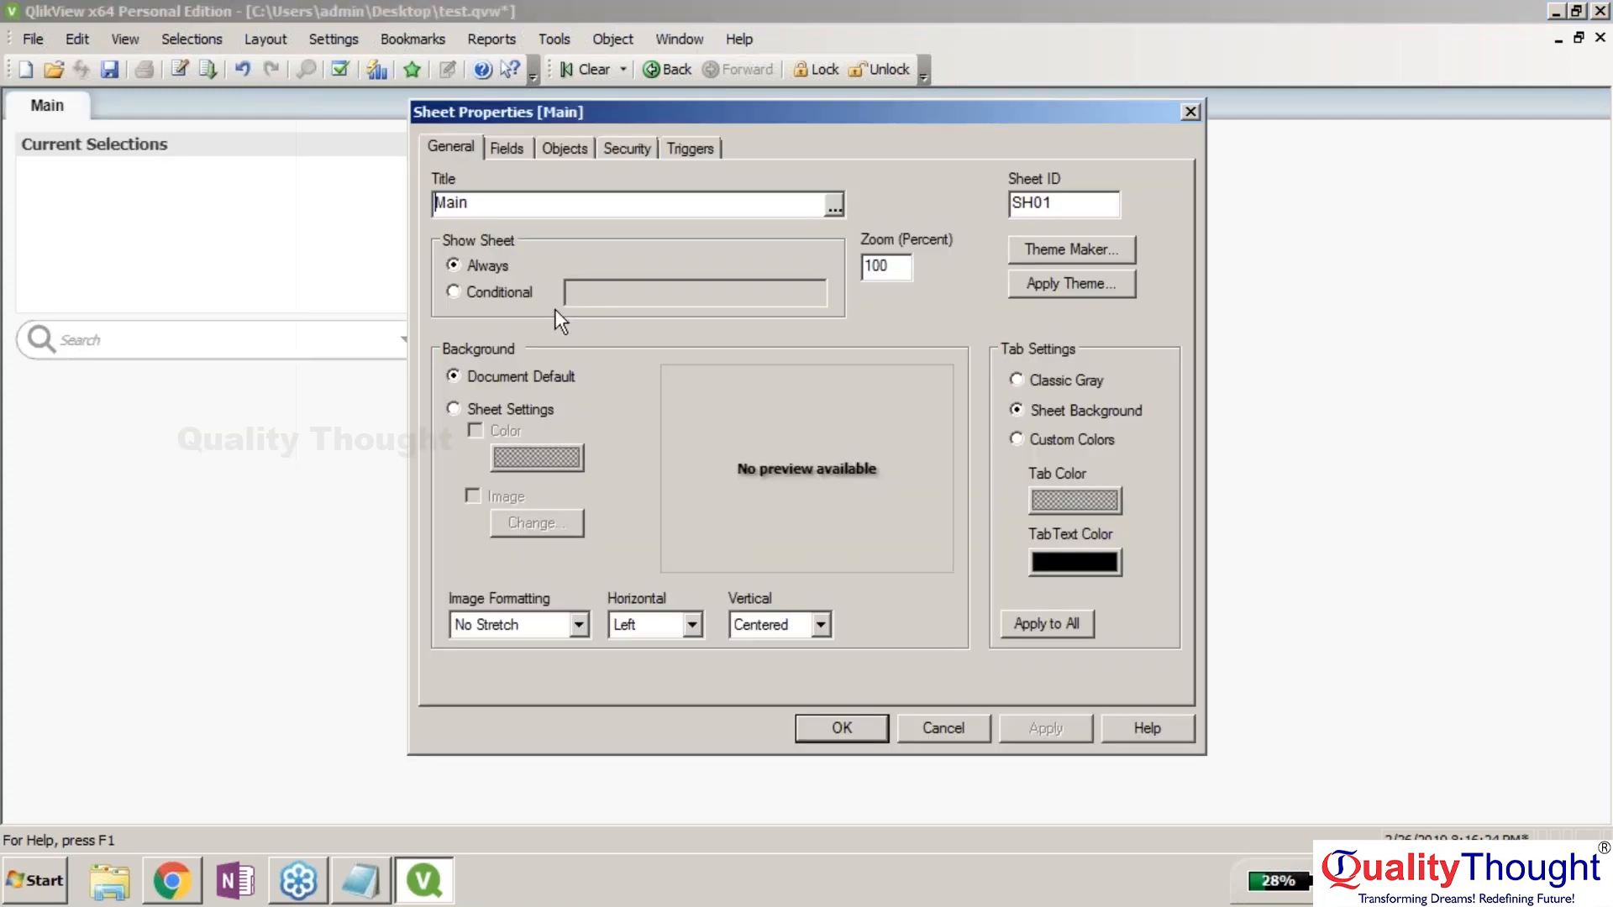
left_click(939, 728)
Add a table box titled Sales Data with Sales and Product columns, placed right of the chart.
right_click(52, 115)
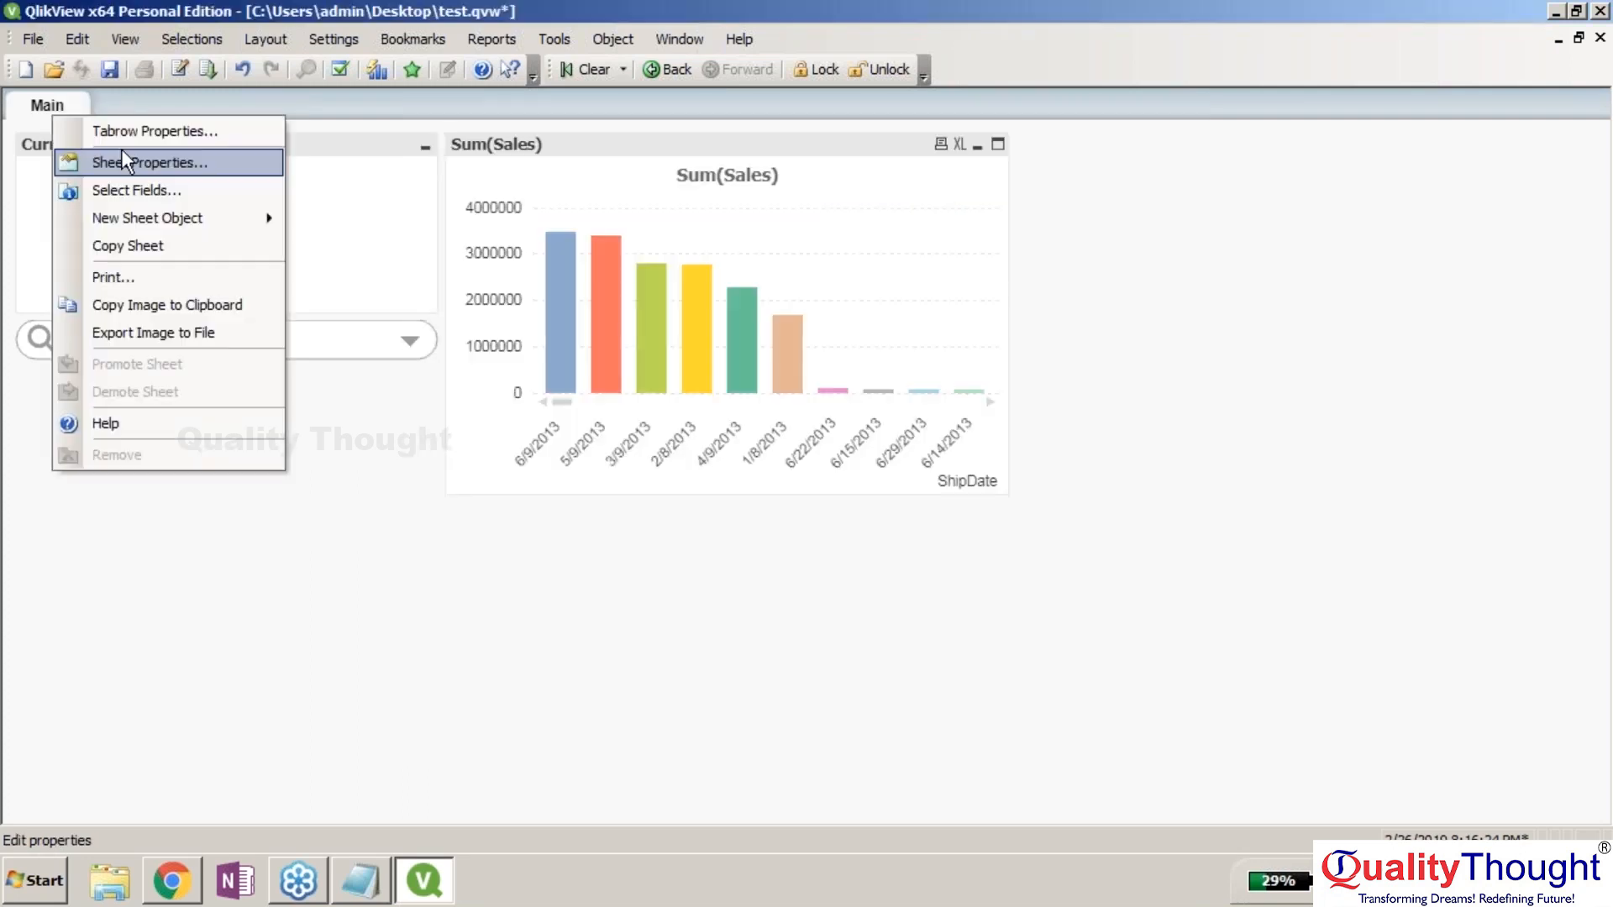
mouse_move(195, 215)
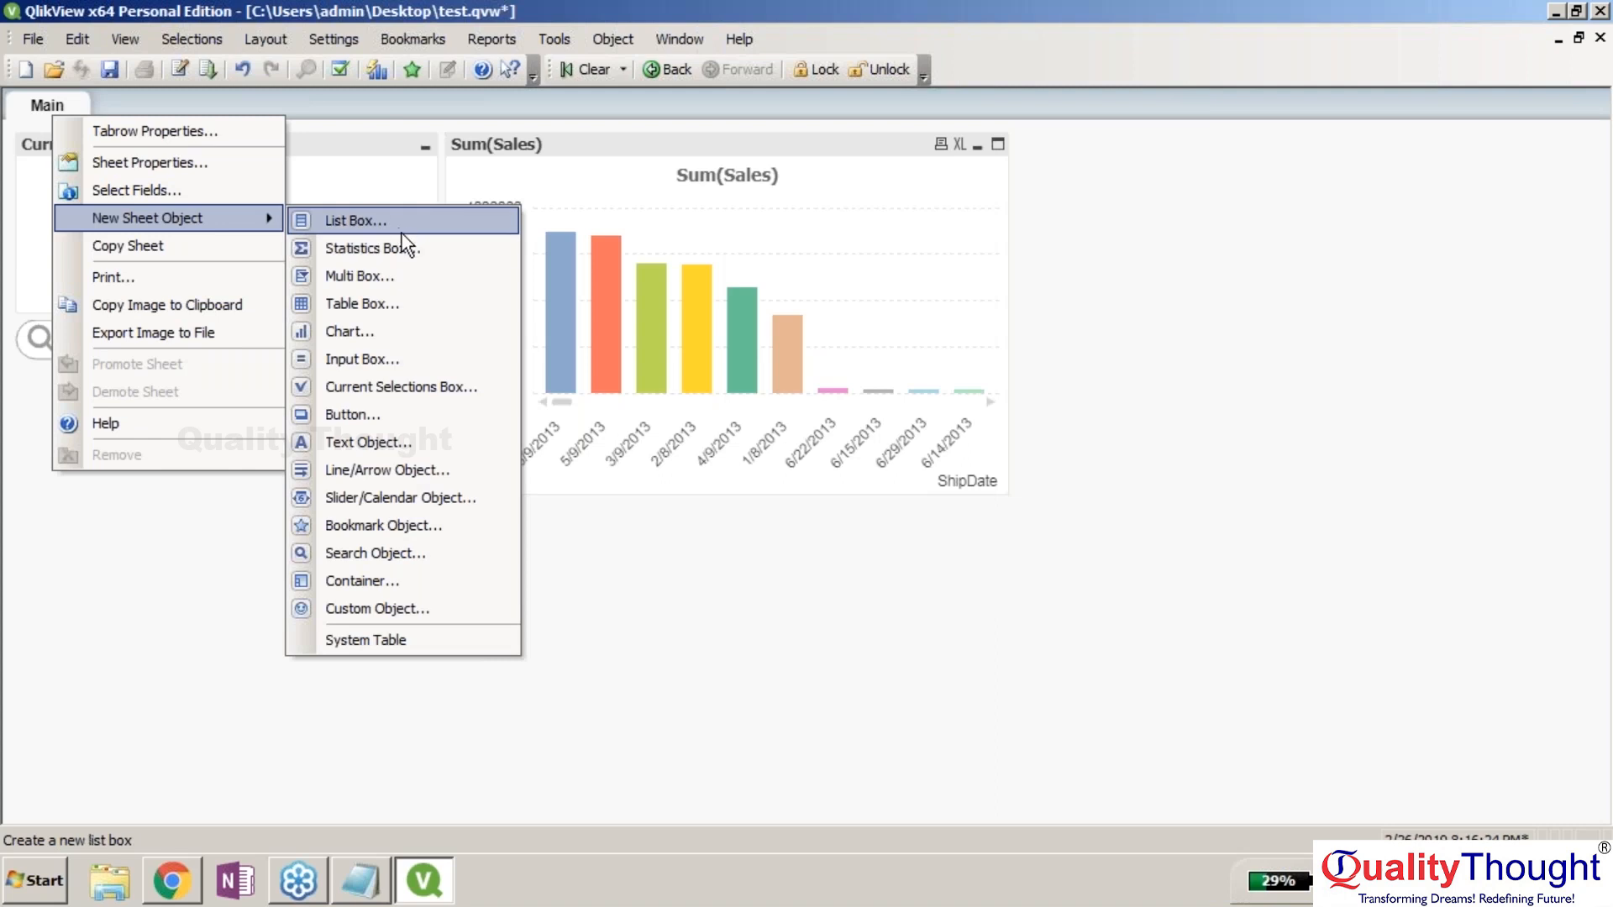
left_click(437, 303)
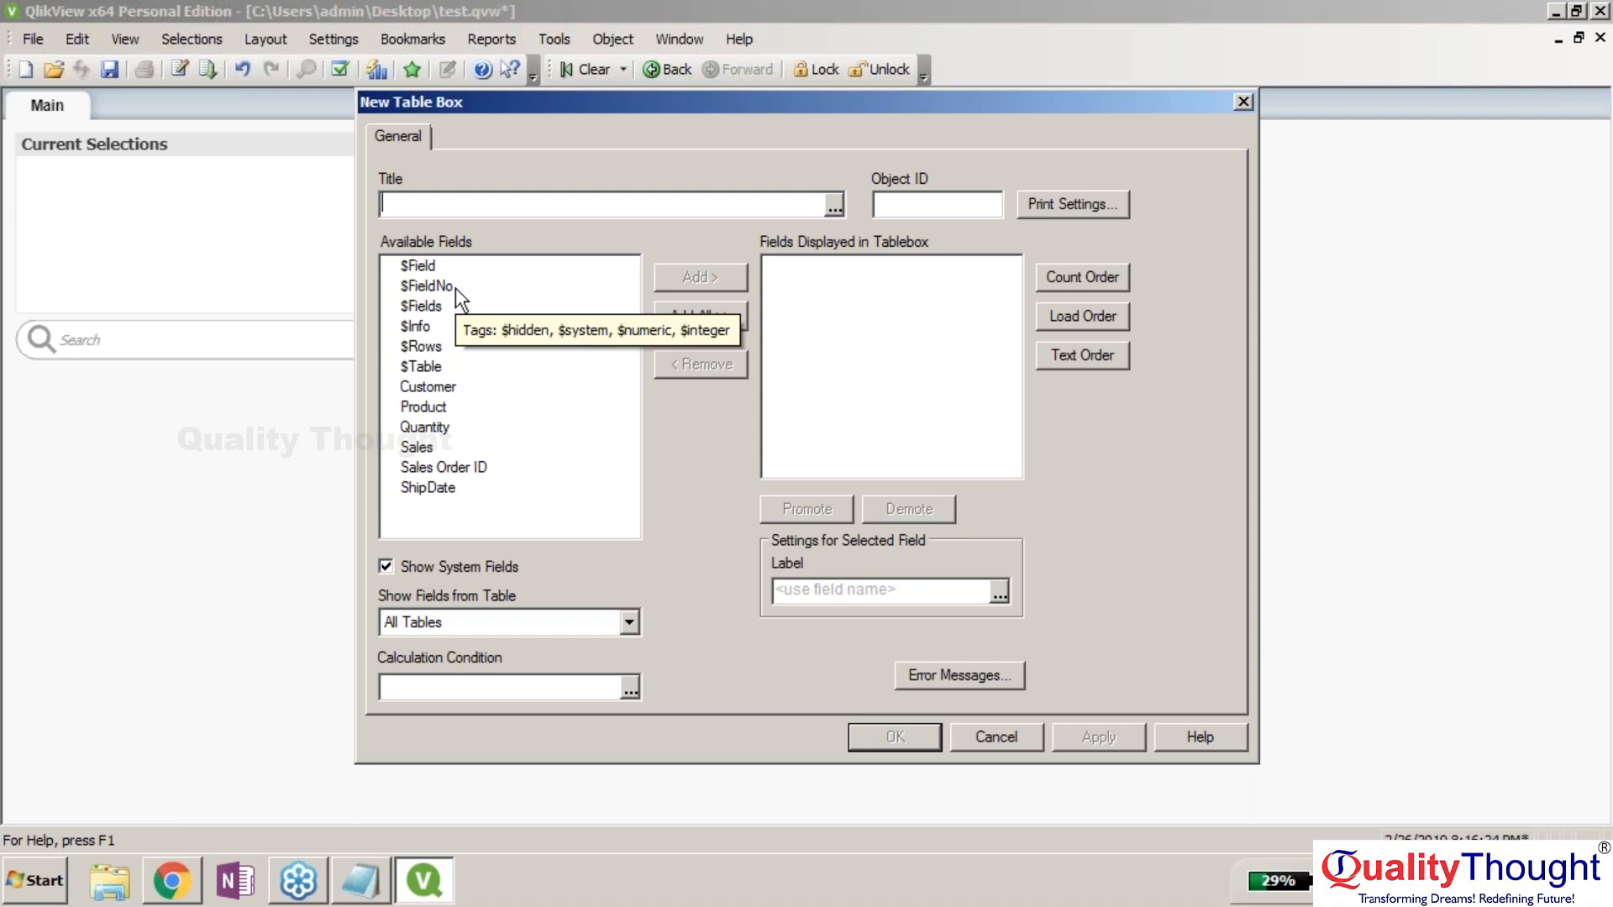
type("Sales Data")
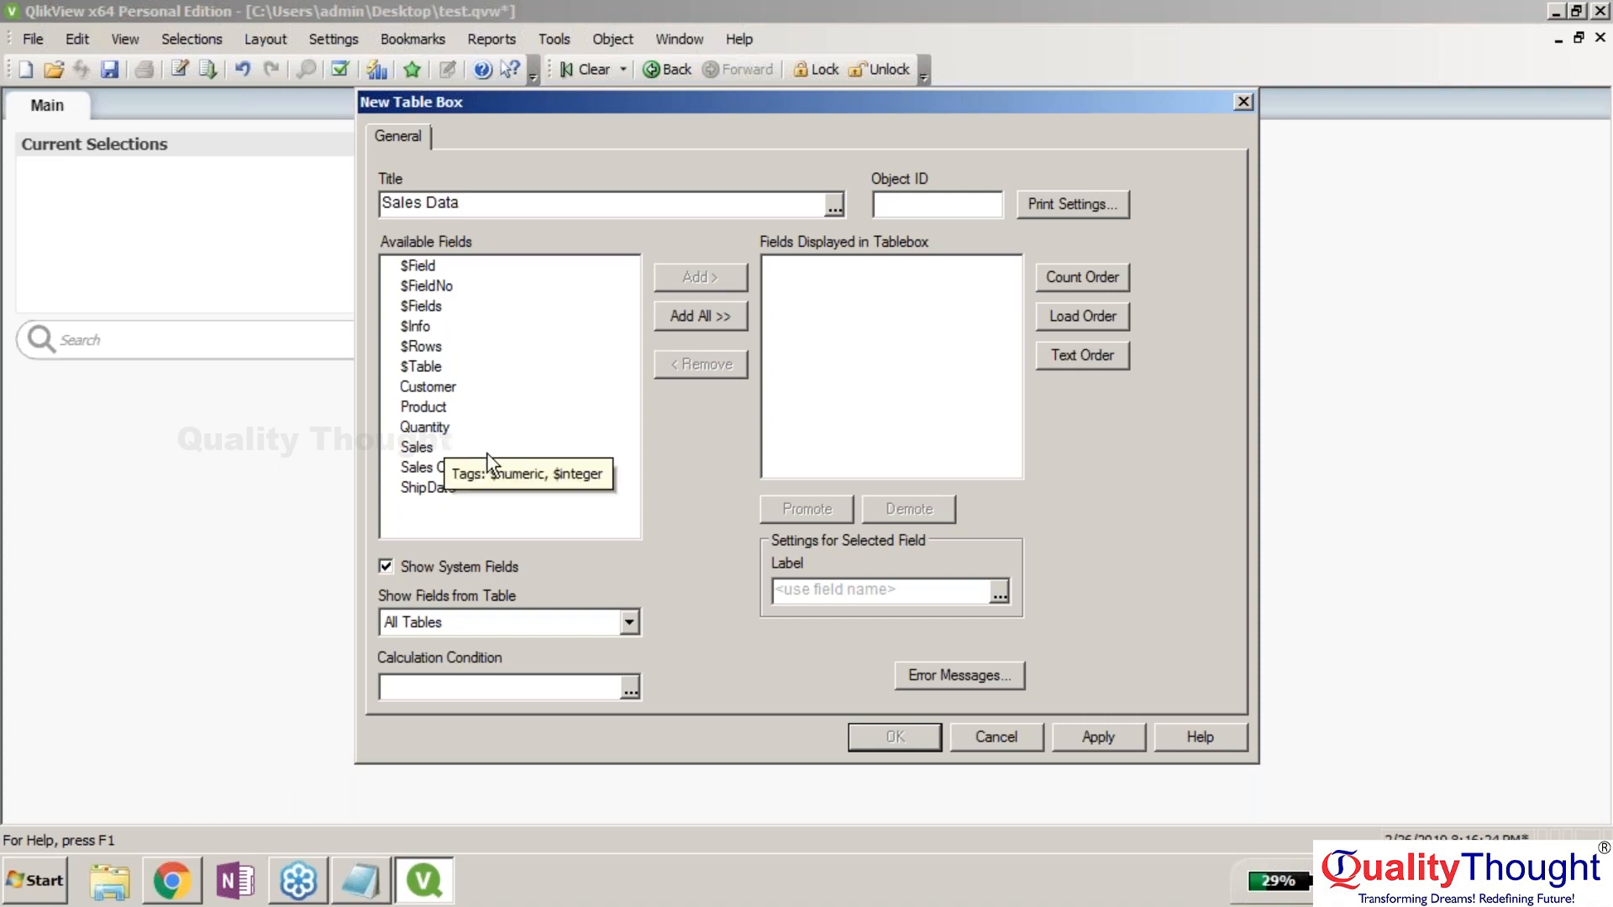
left_click(439, 448)
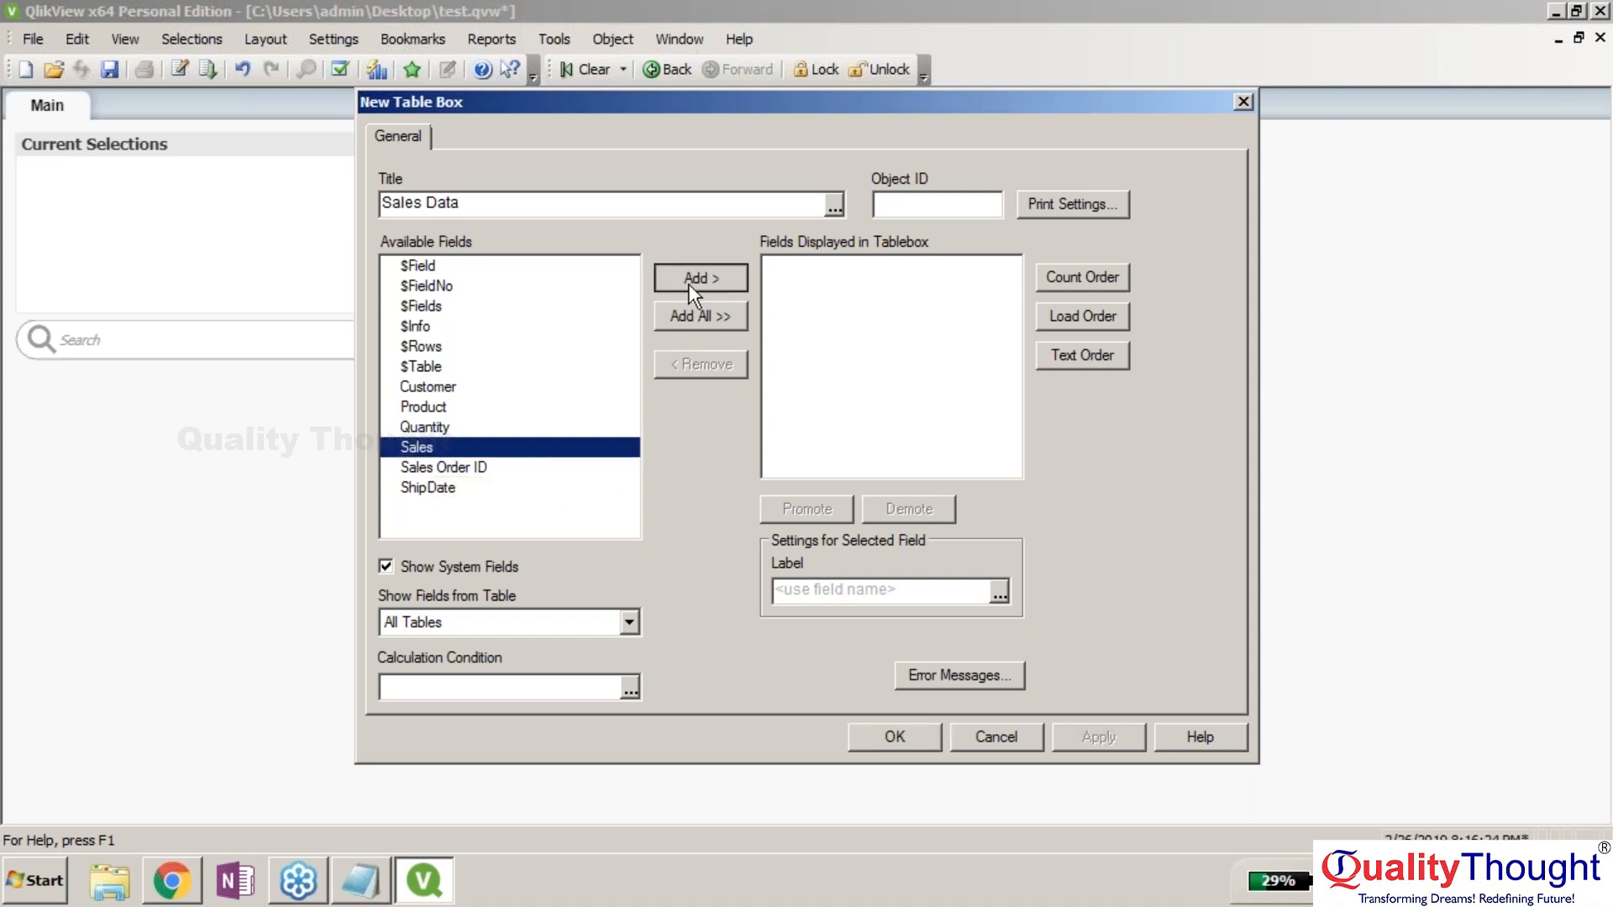
left_click(682, 287)
left_click(428, 406)
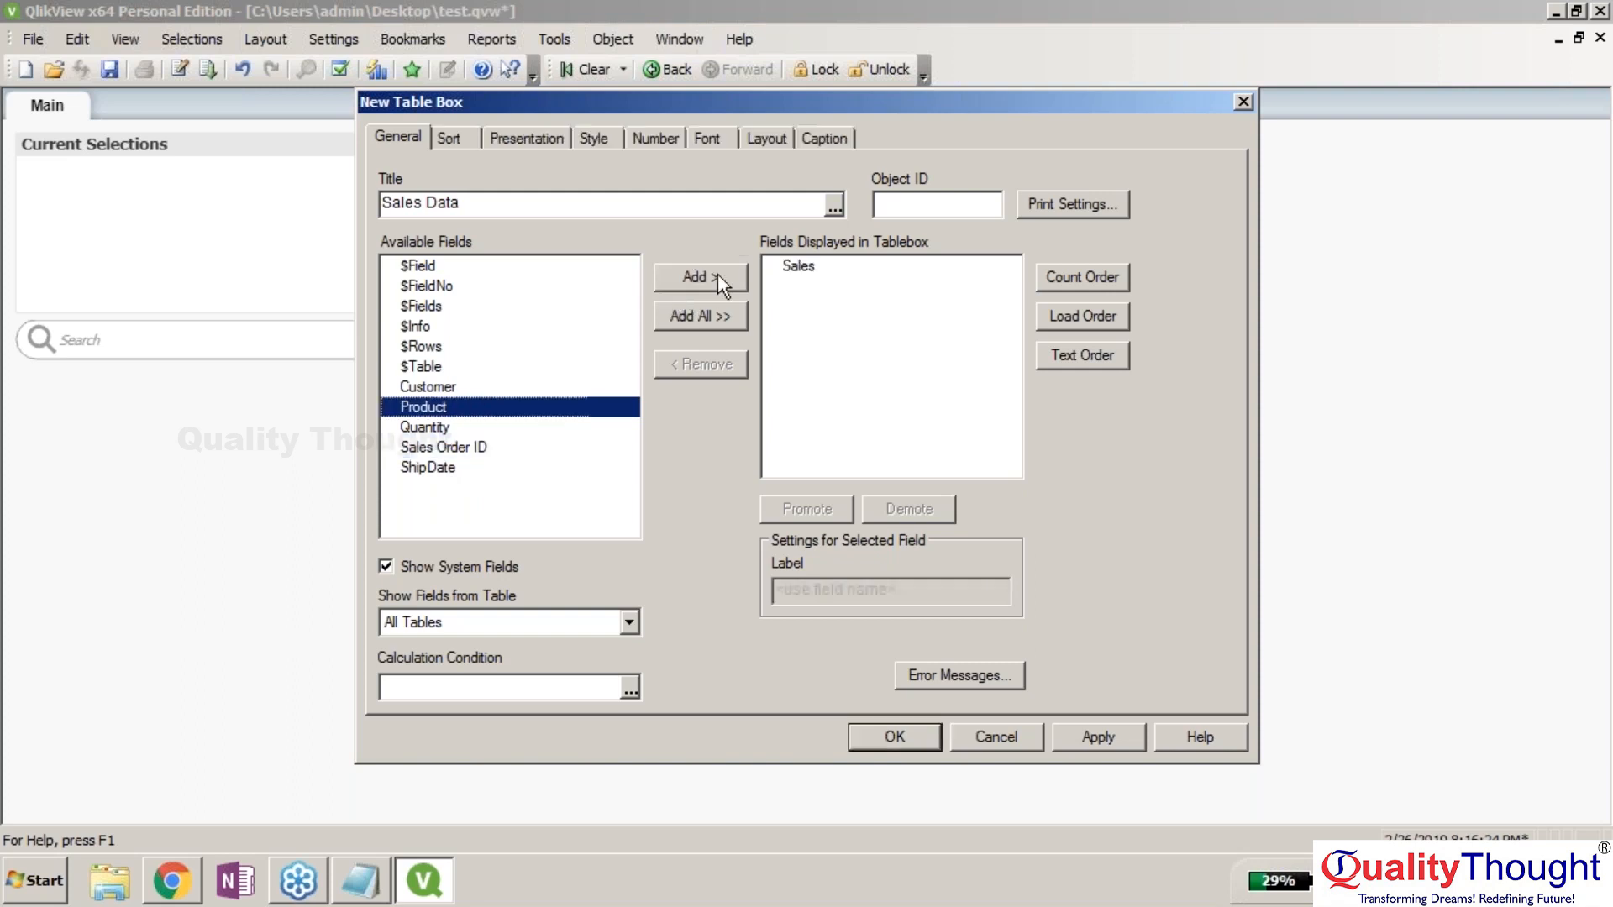
left_click(718, 276)
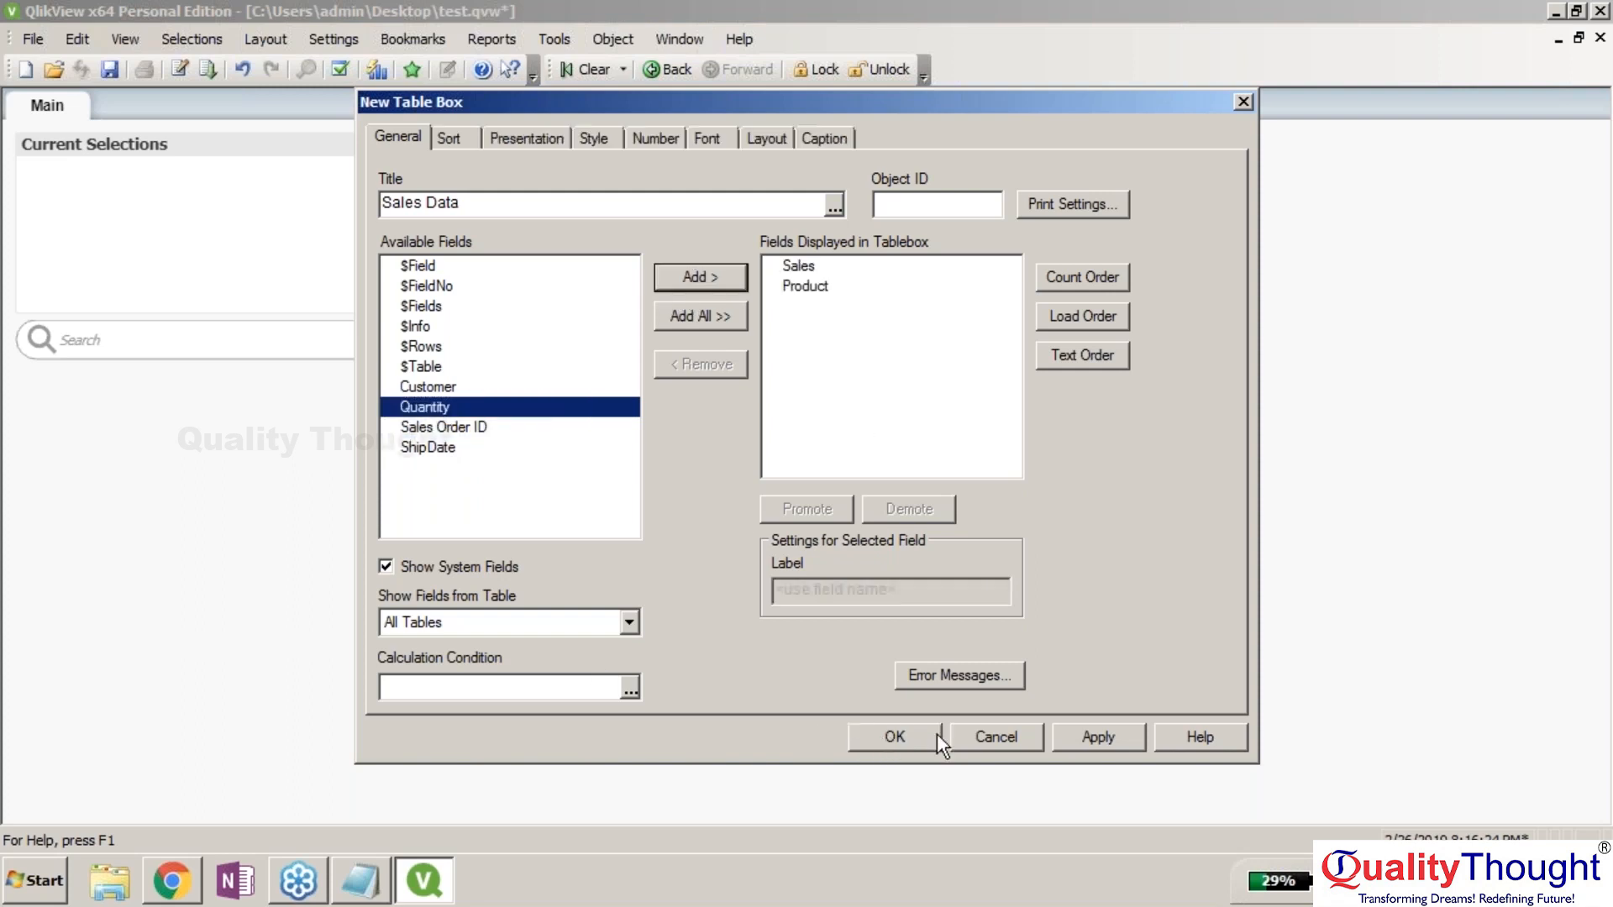
left_click(1086, 728)
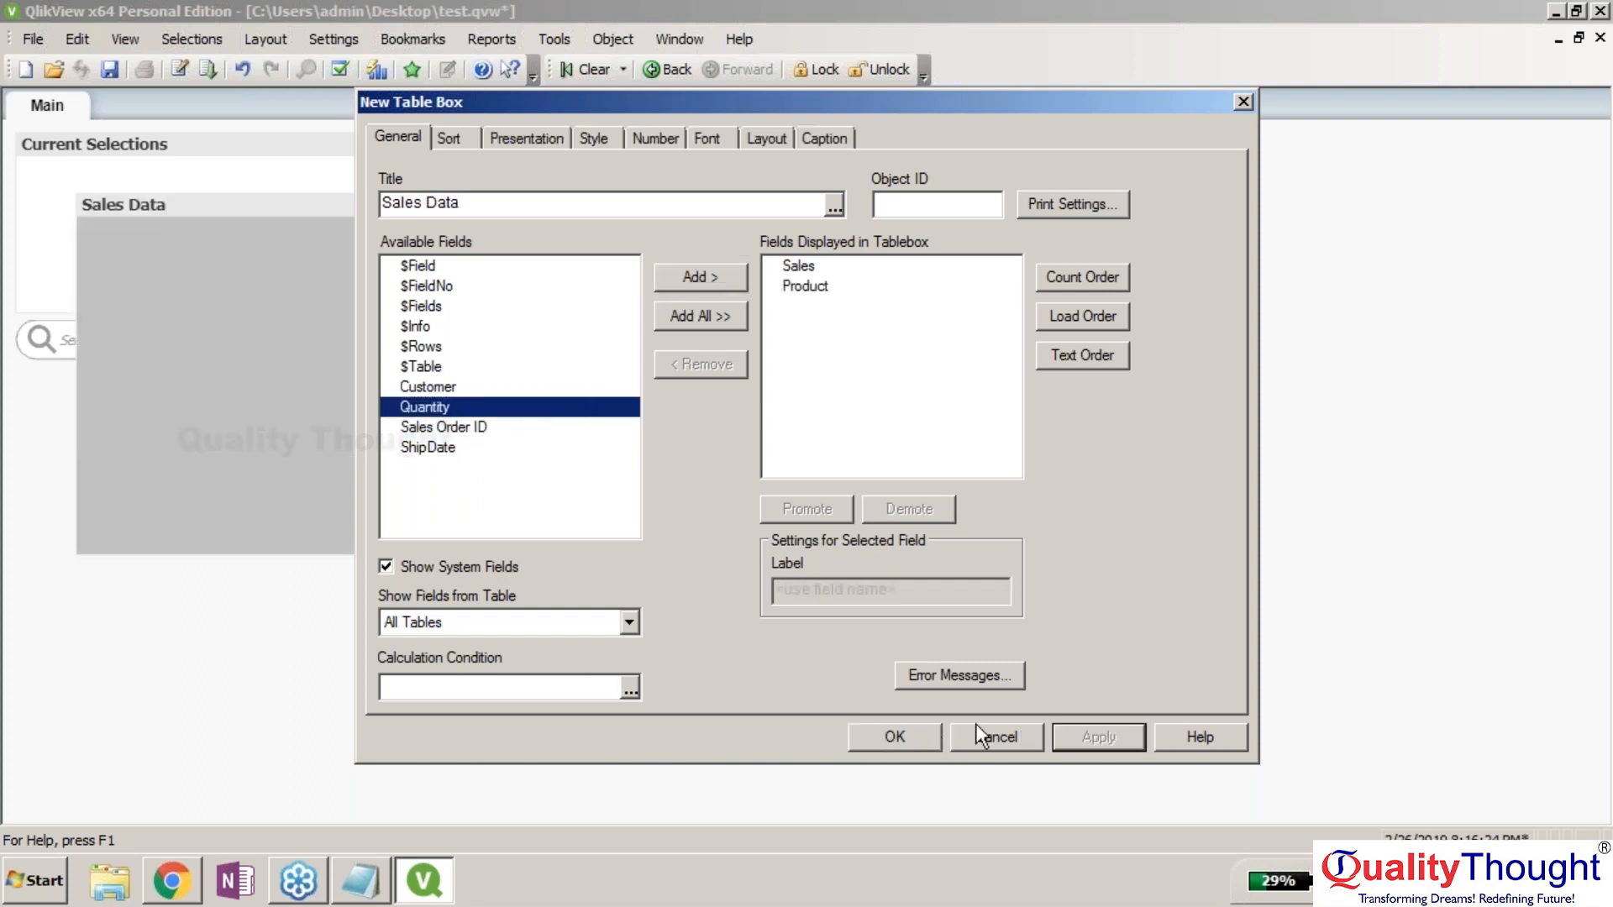
left_click(895, 737)
left_click_drag(225, 195, 1182, 134)
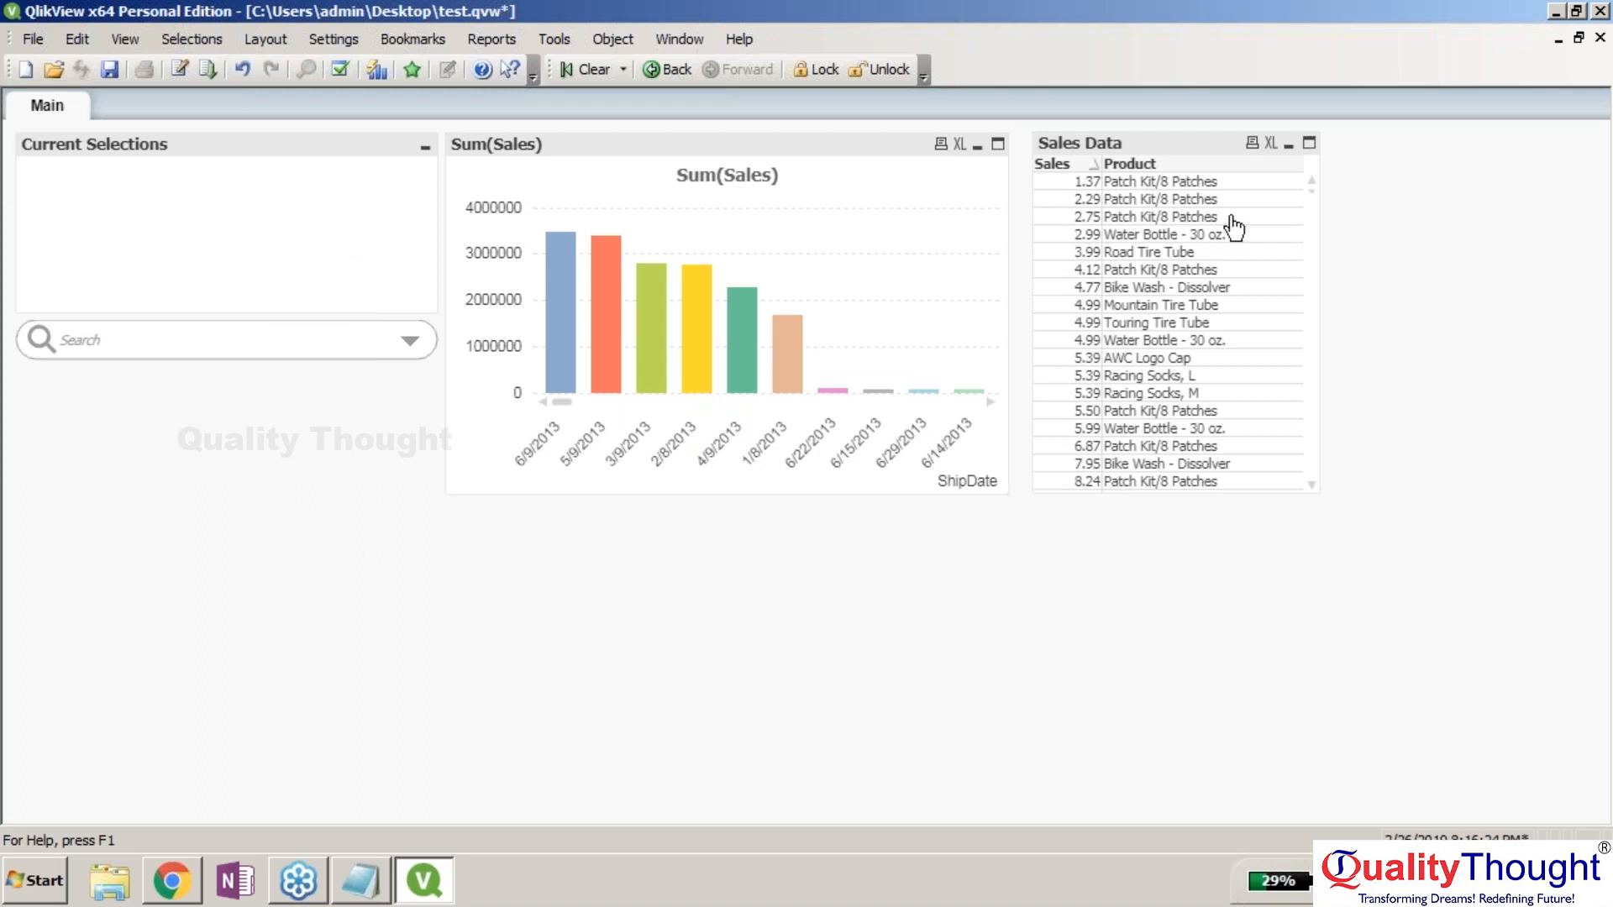
Copy the Main sheet to create a new sheet named Copy of Main.
right_click(54, 112)
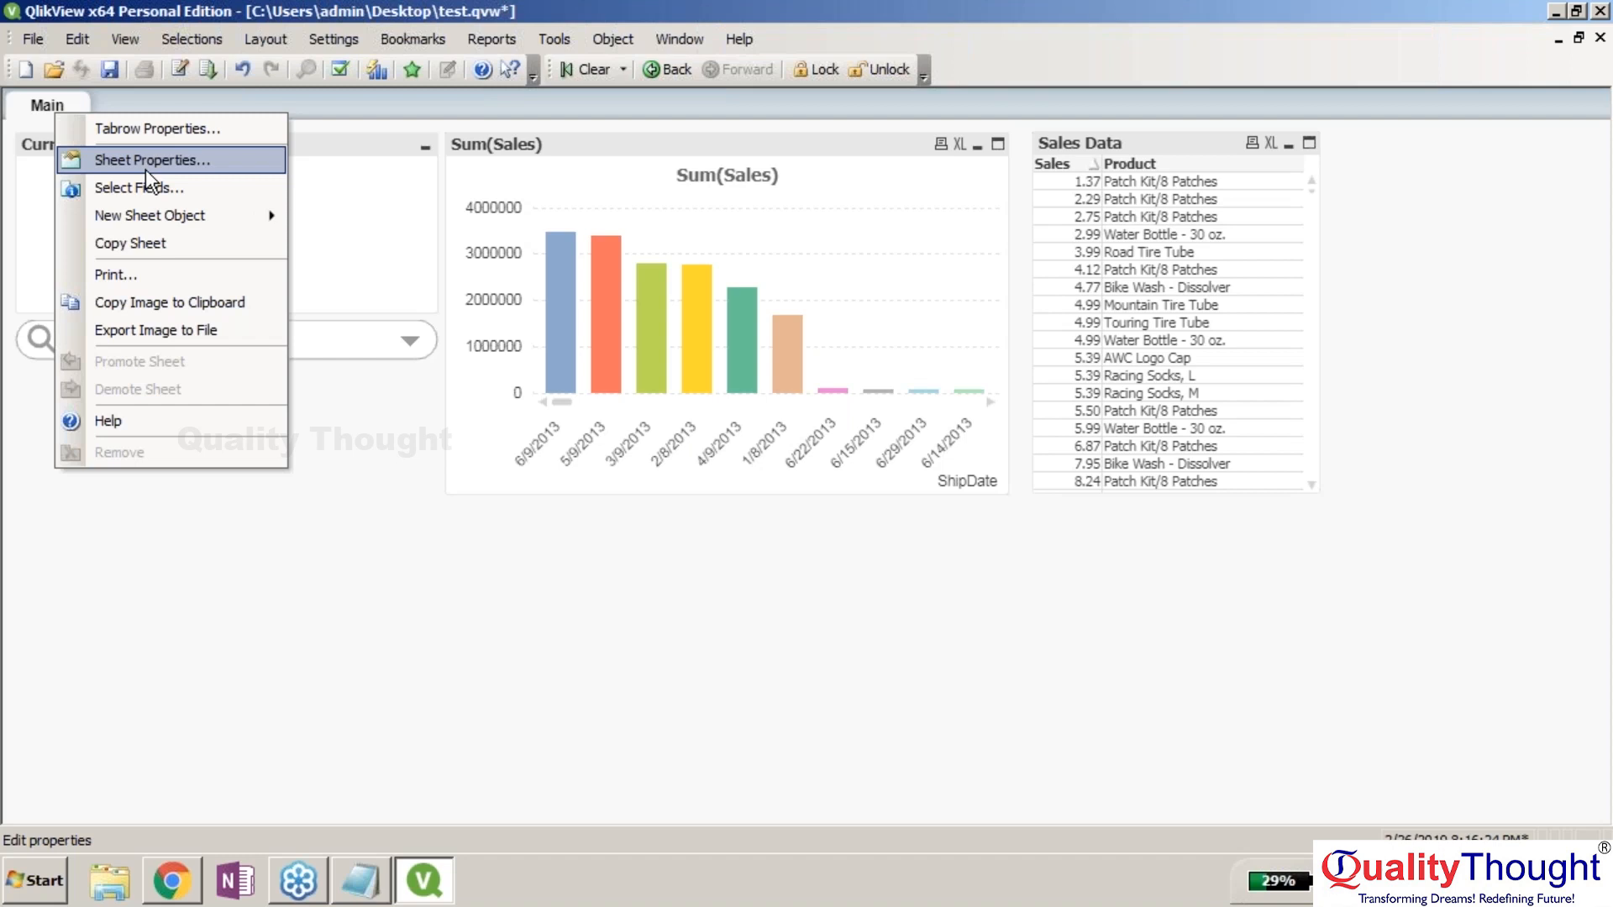
mouse_move(168, 215)
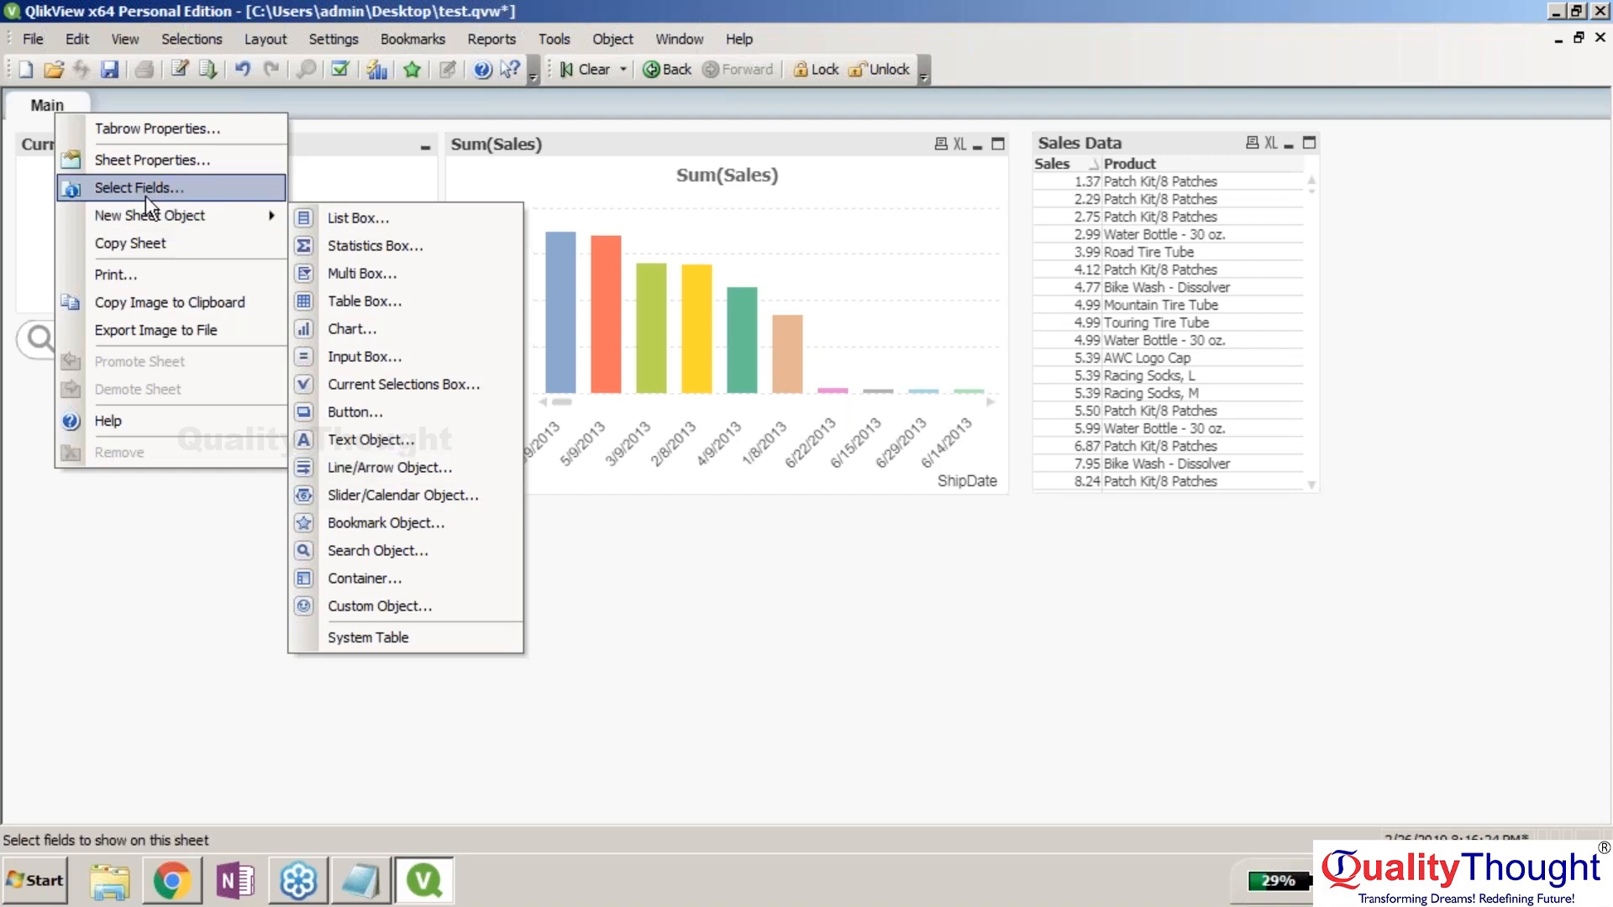
left_click(163, 538)
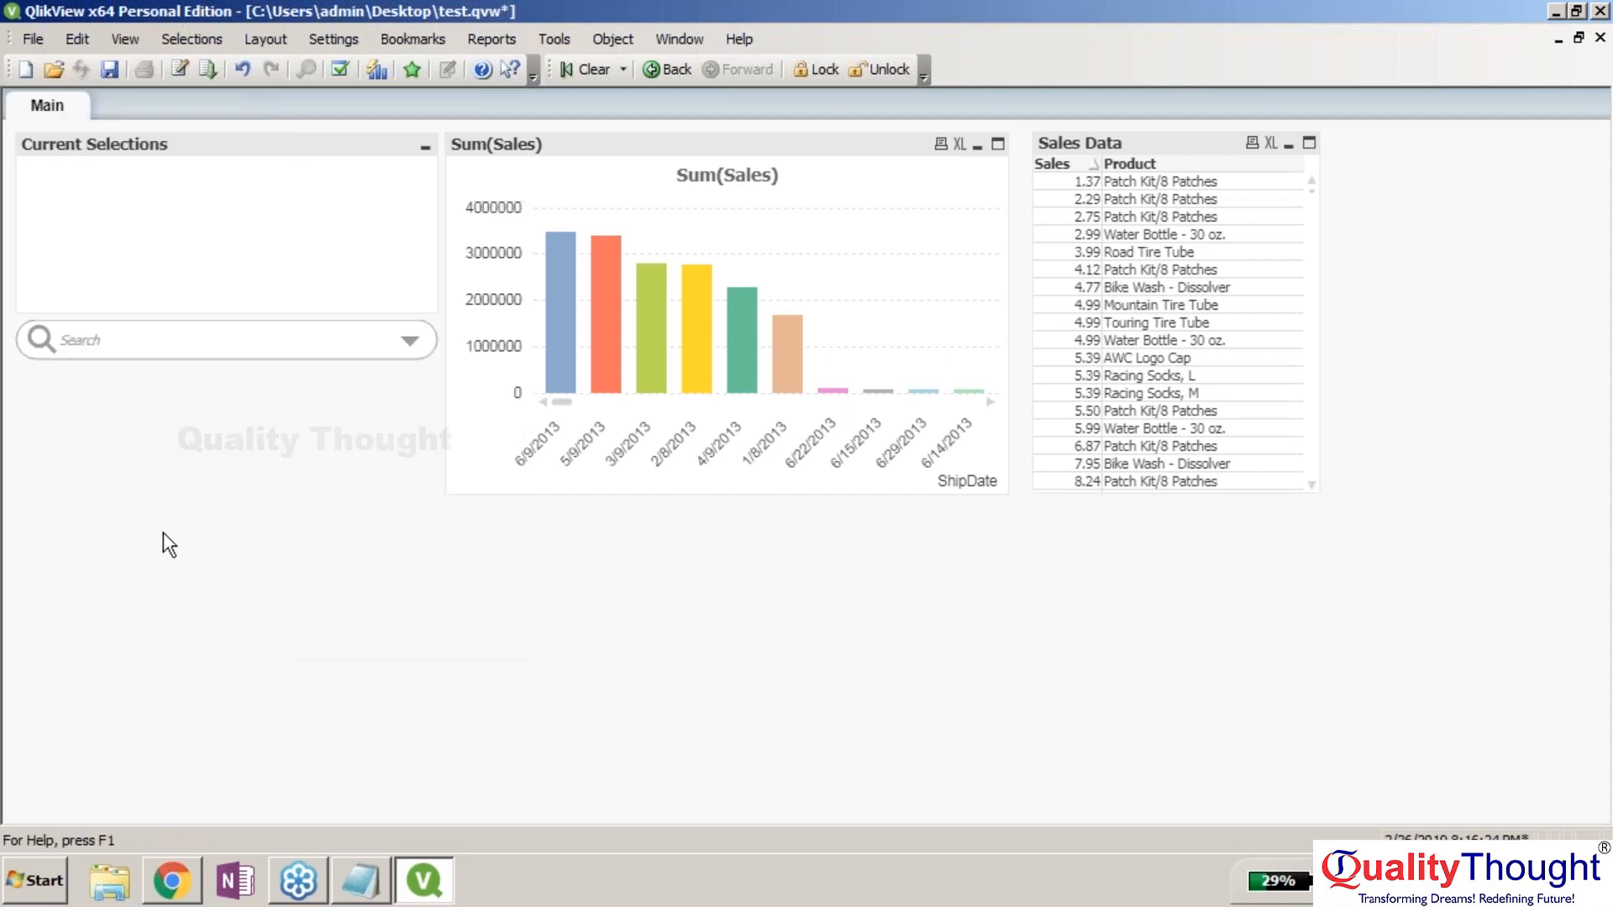
right_click(53, 111)
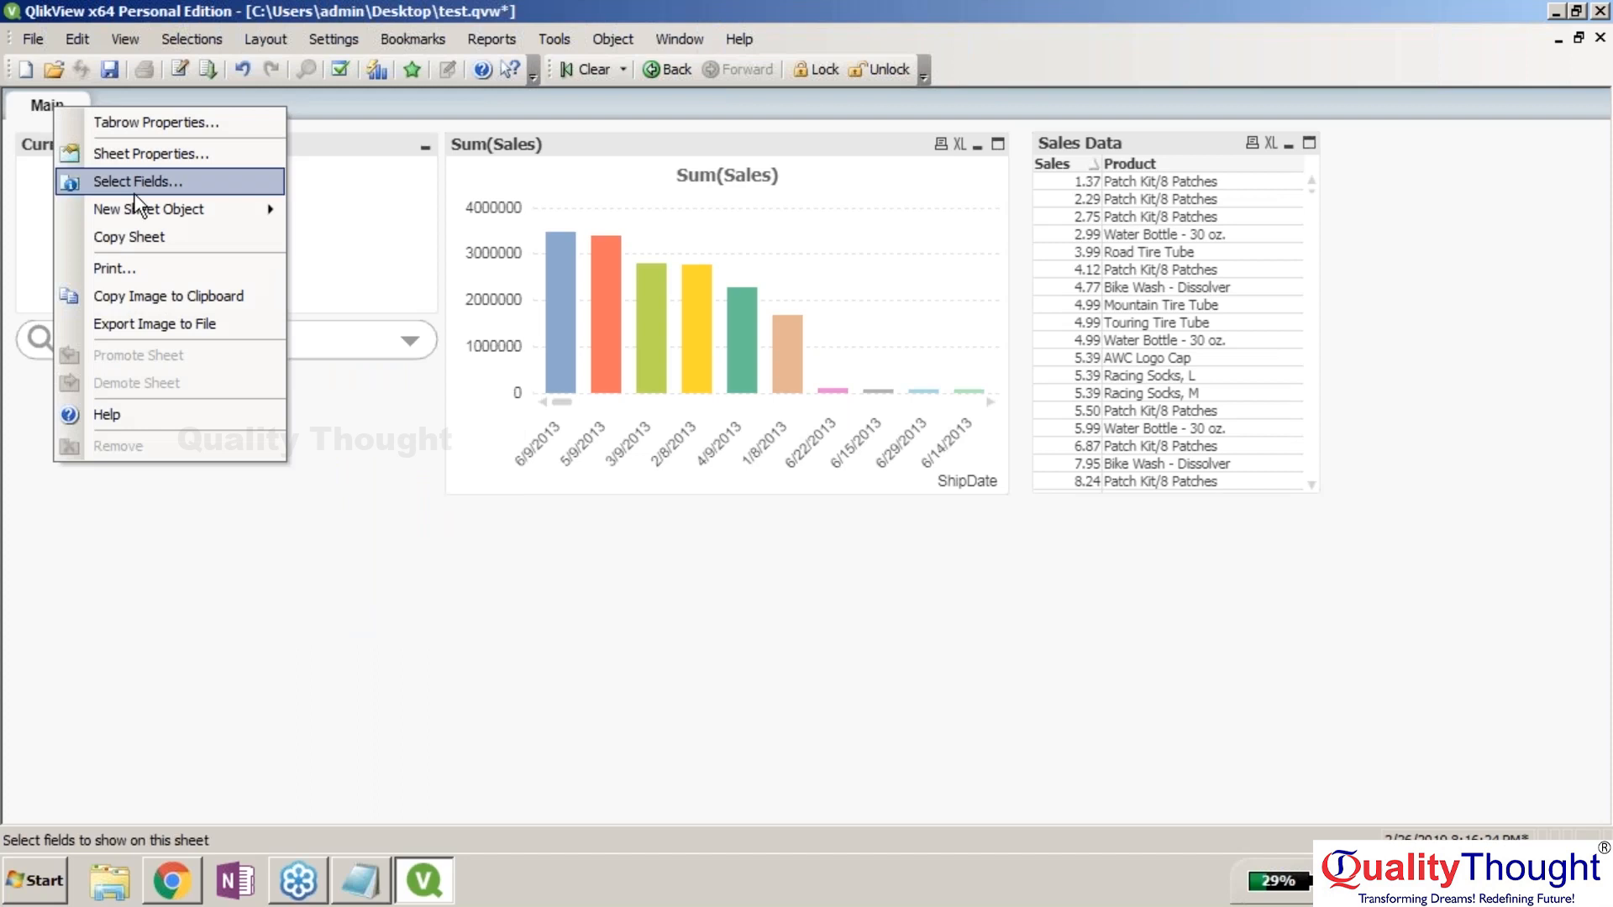
left_click(131, 236)
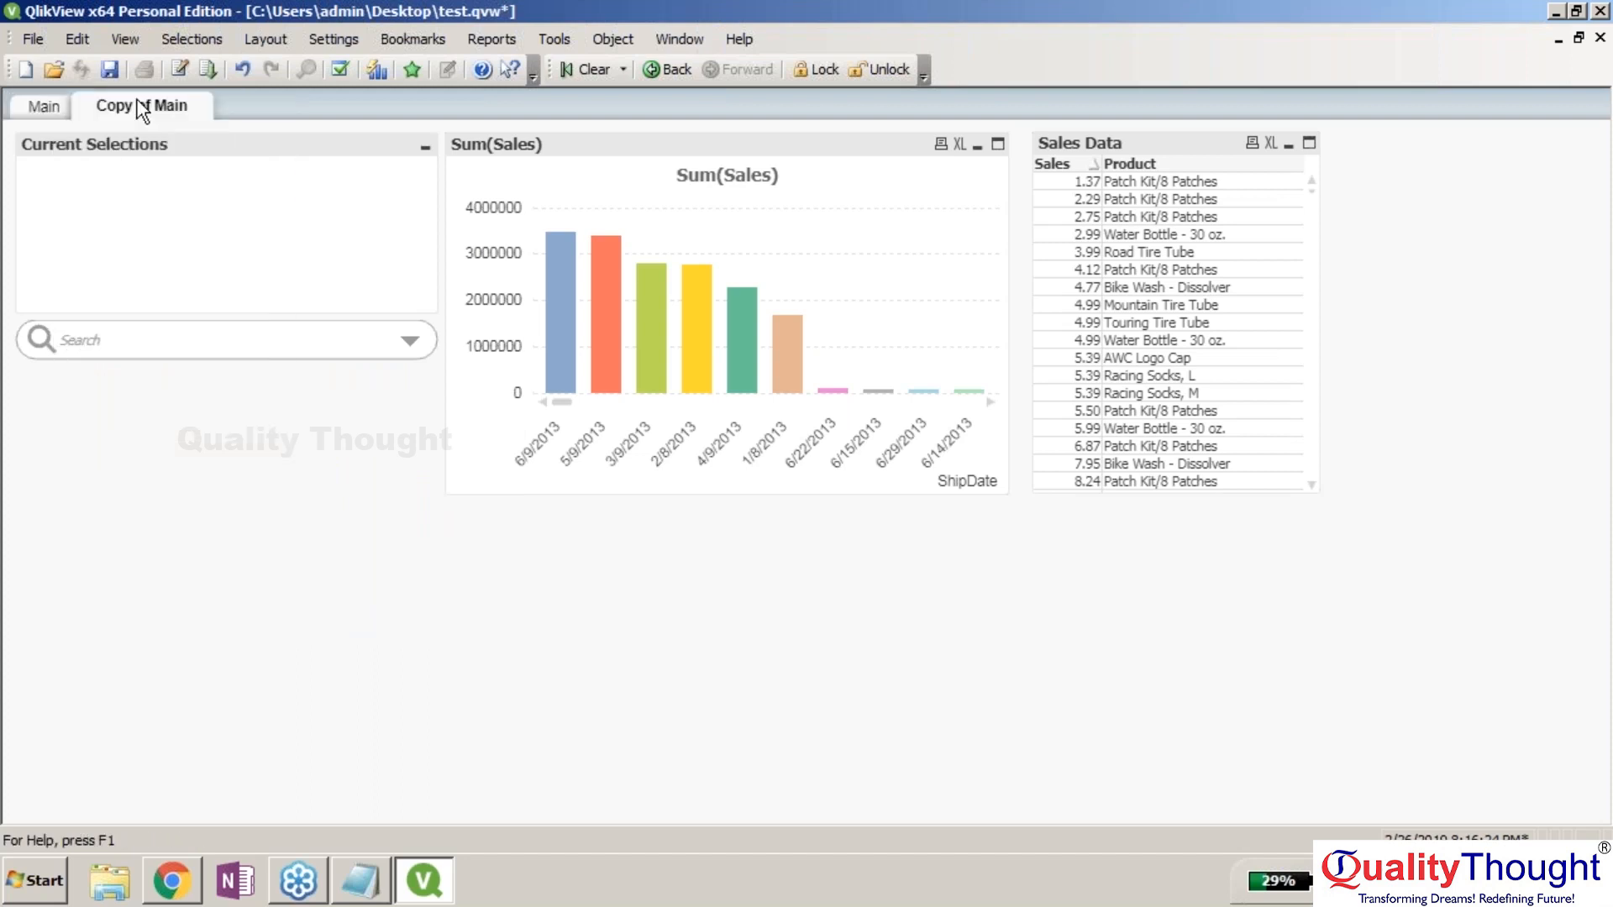
Delete the Sales Data table from Copy of Main.
left_click(1178, 146)
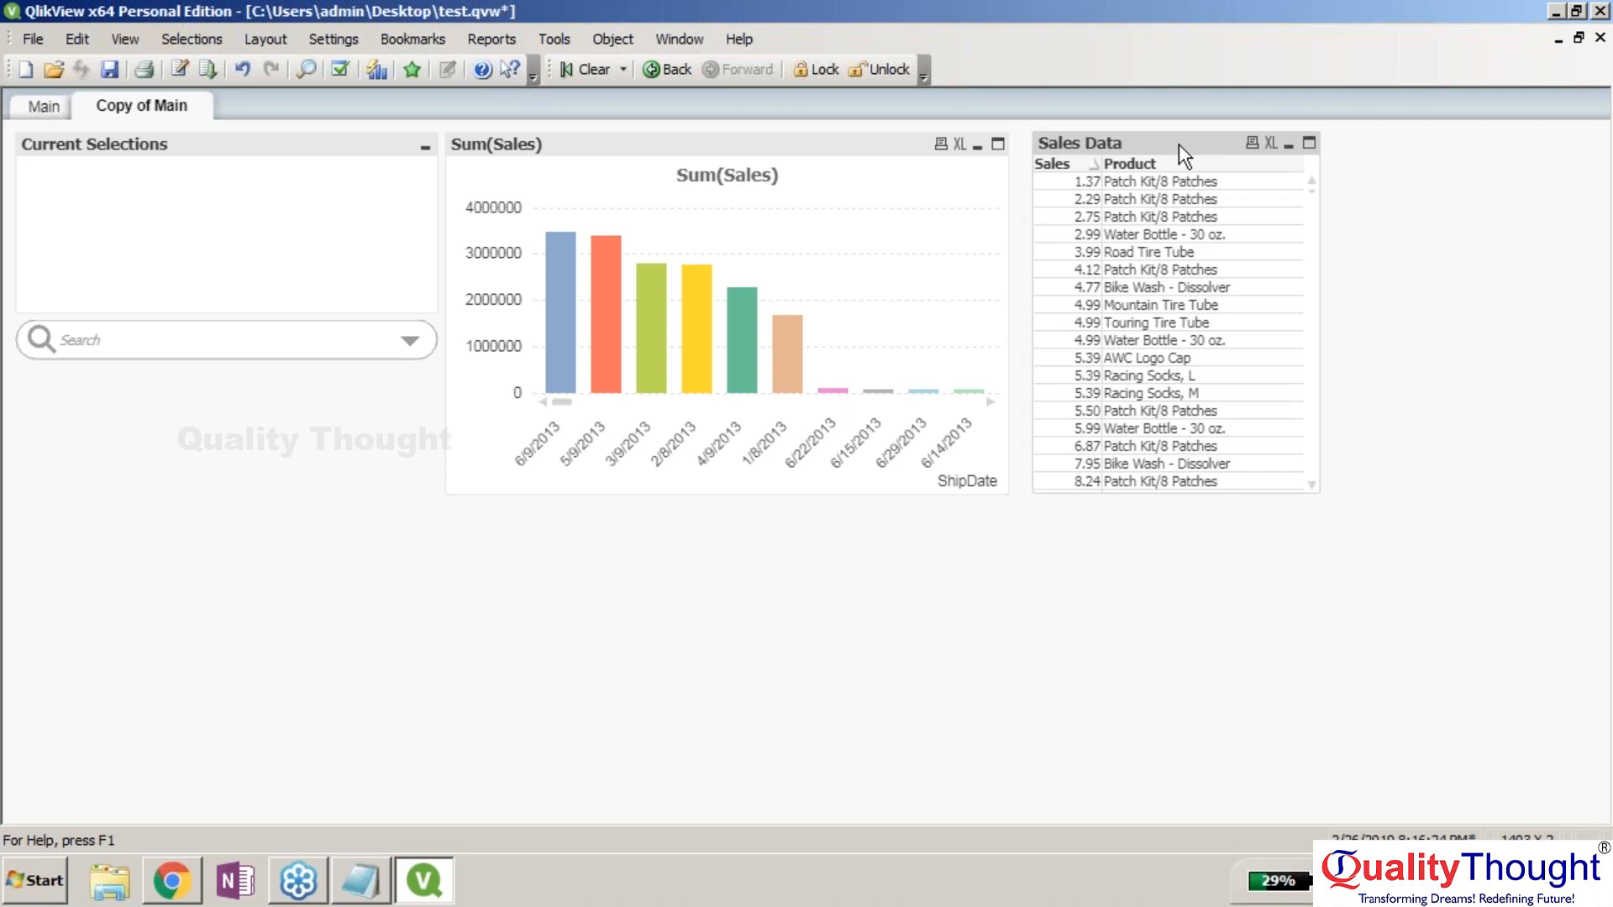
right_click(1178, 144)
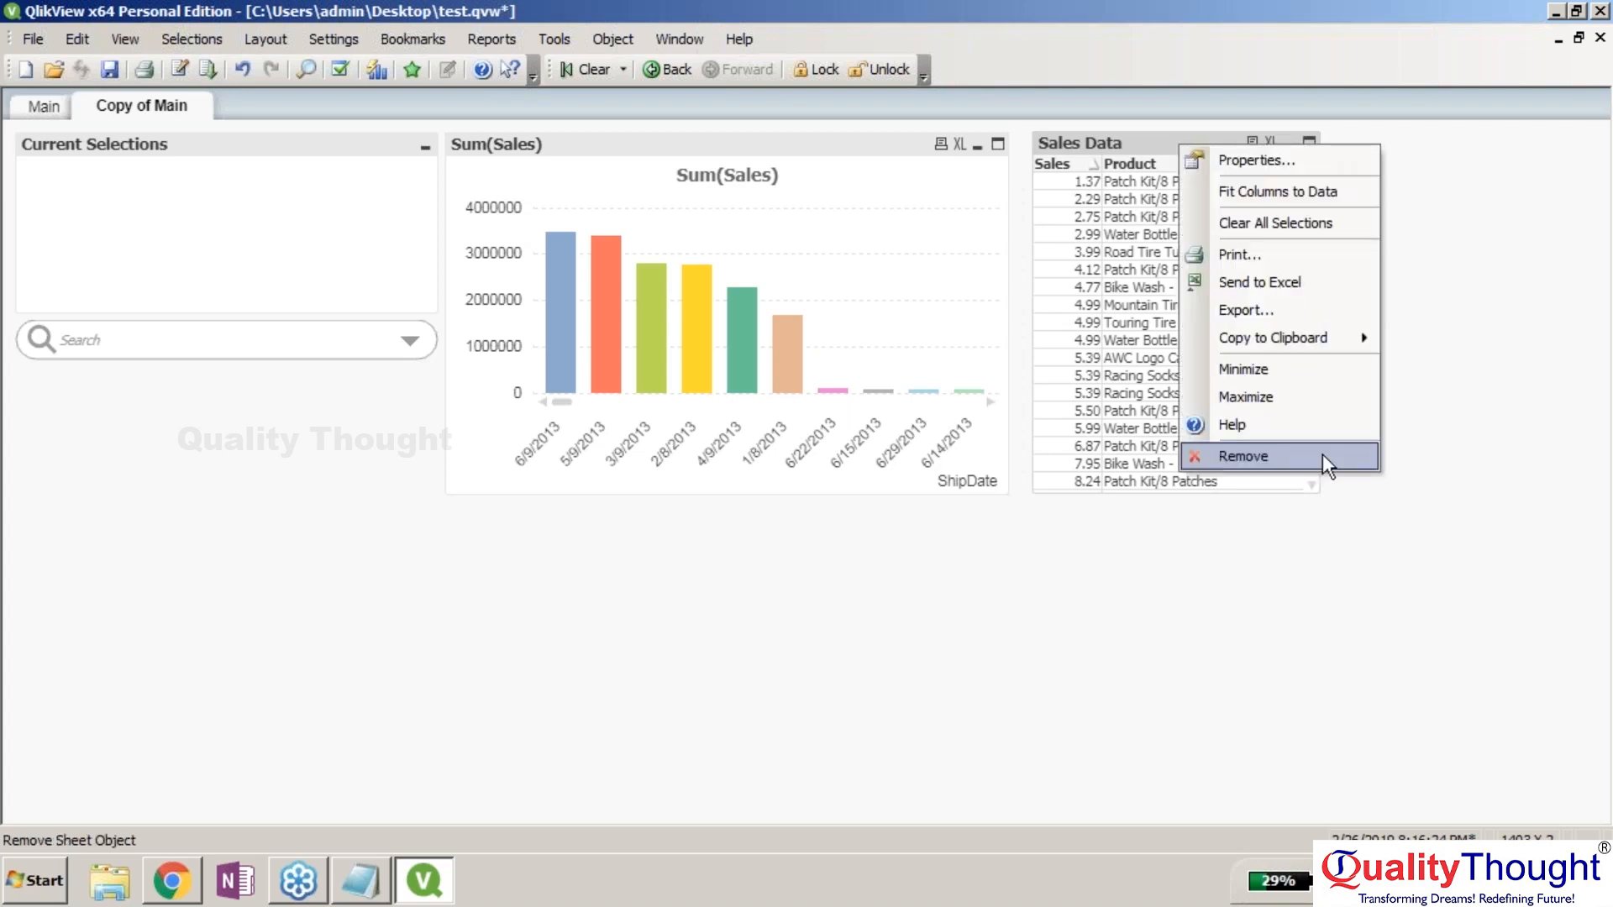
left_click(1322, 454)
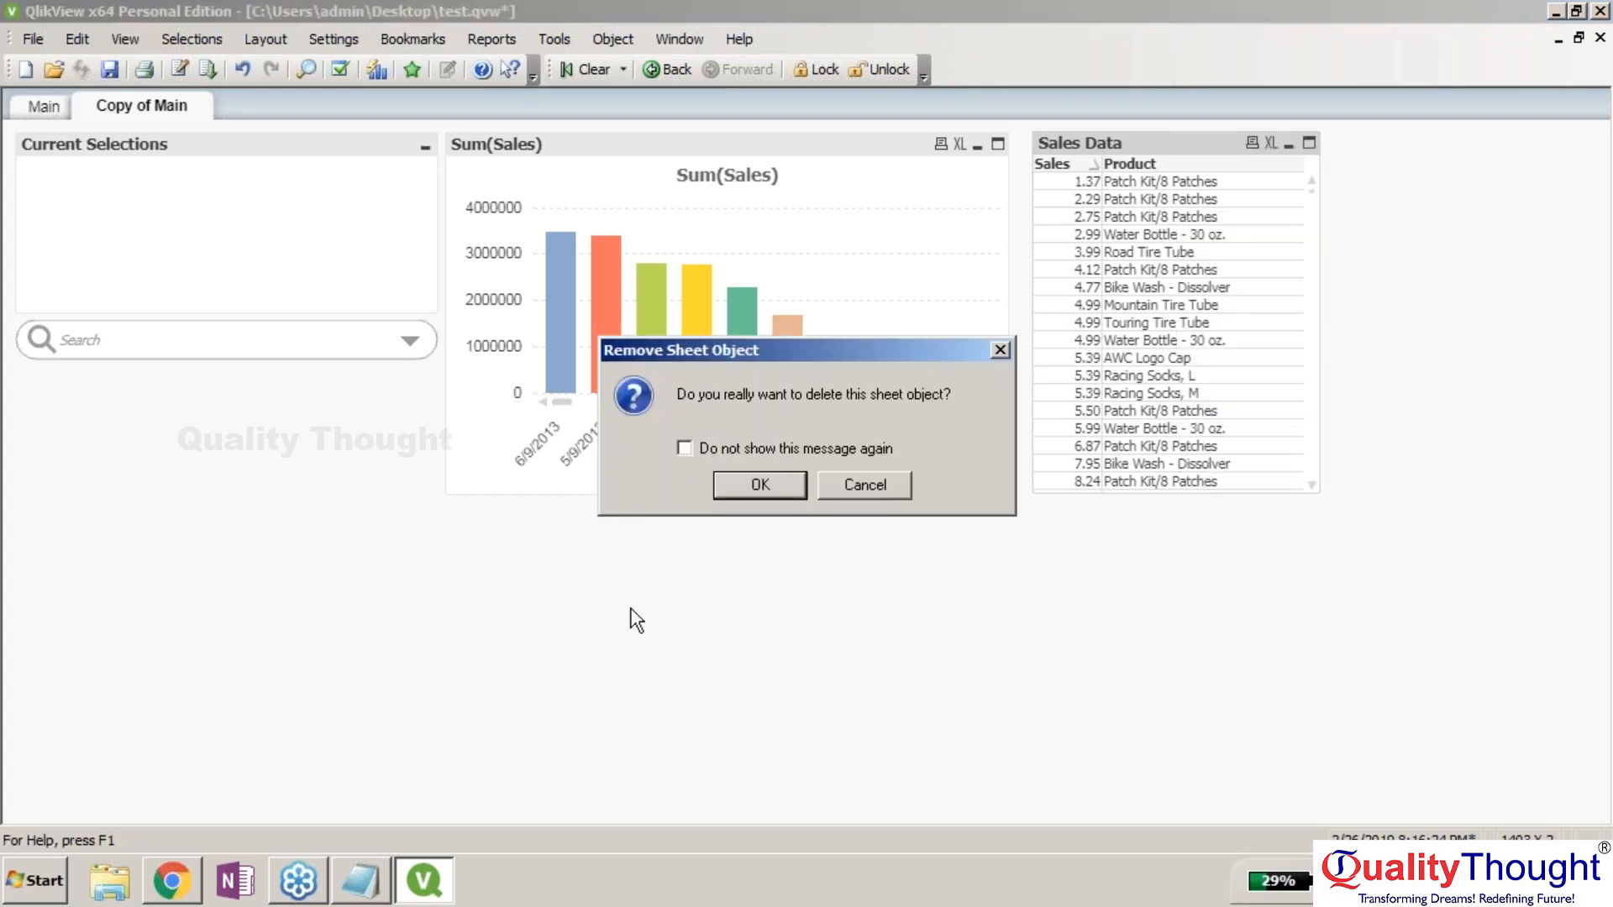
key("Return")
Minimize Current Selections and the Sum(Sales) chart, stacking the Current Selections icon above Sum.
left_click(425, 146)
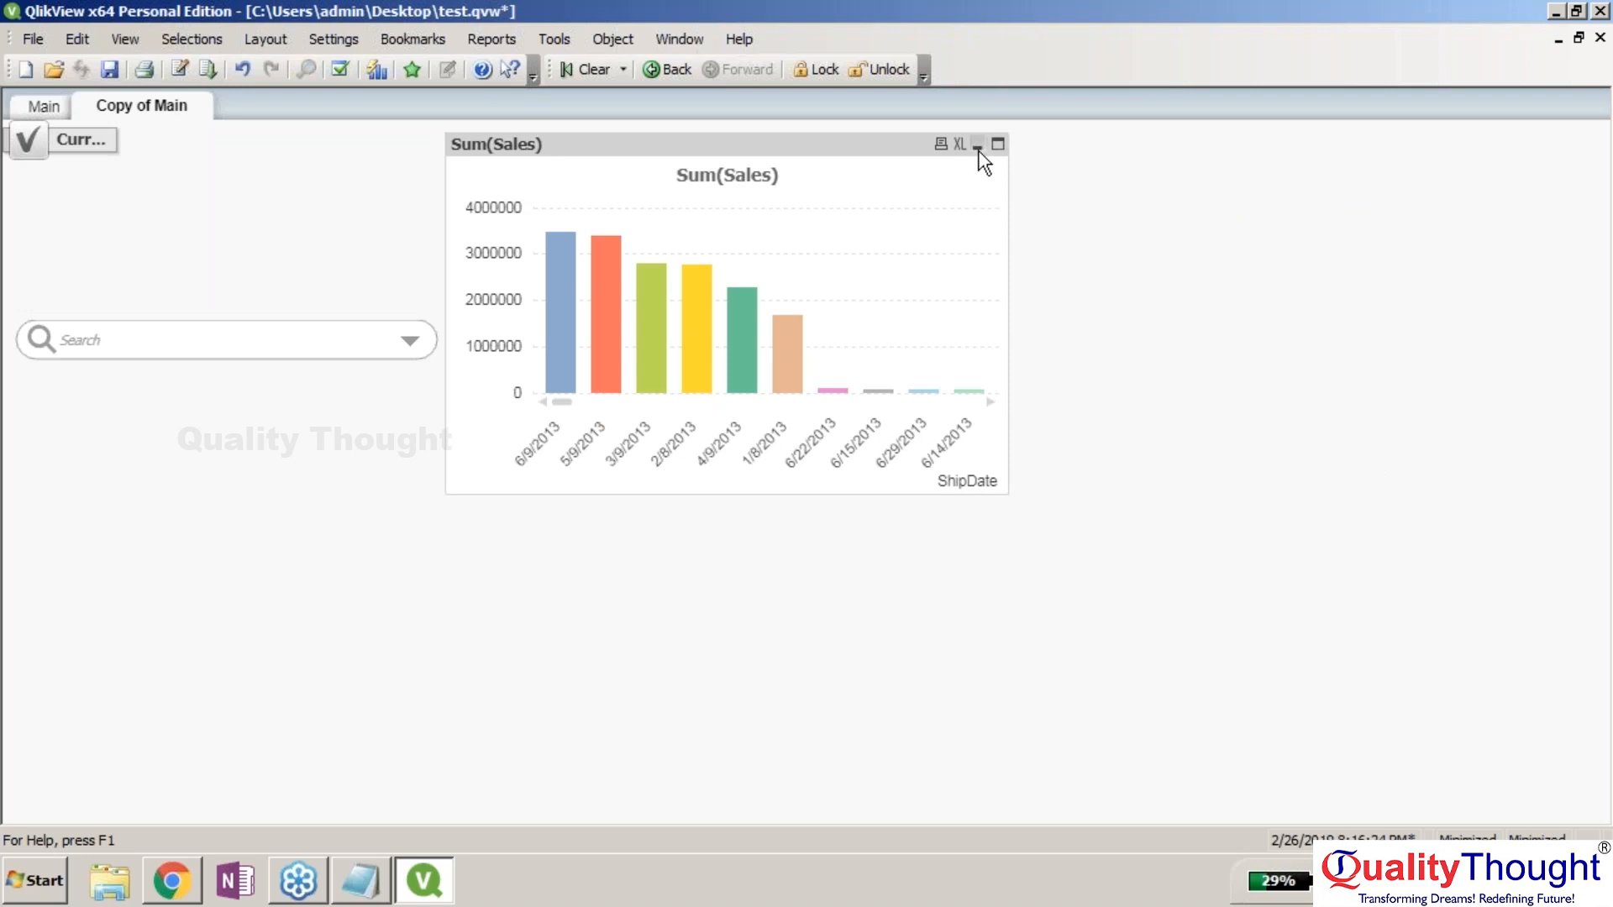
left_click(978, 146)
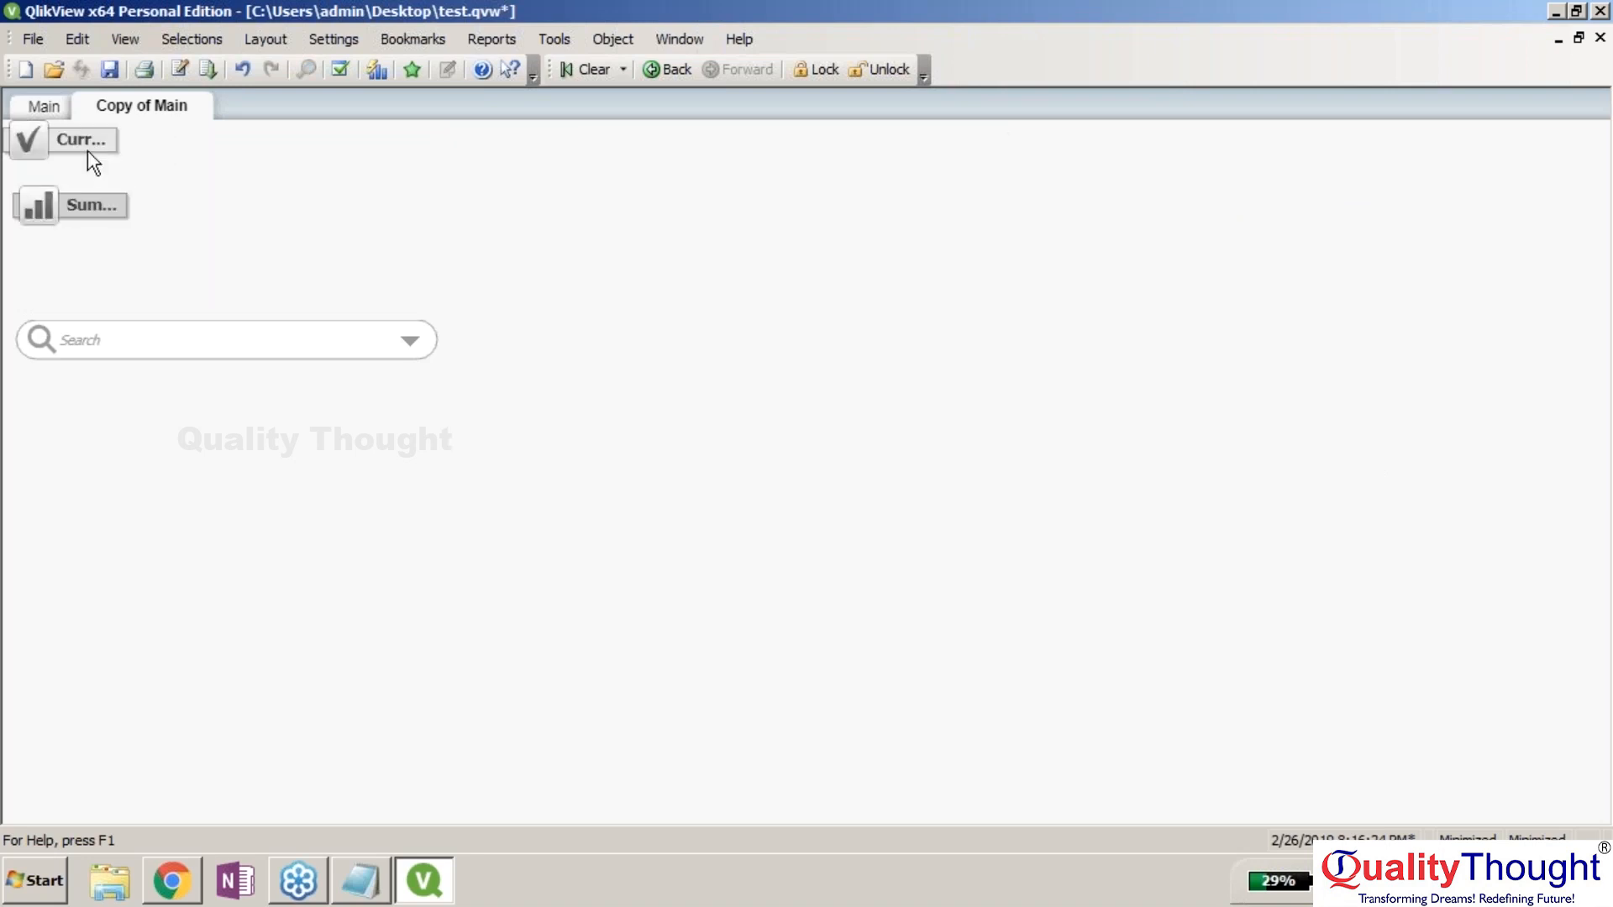
left_click_drag(93, 151, 98, 231)
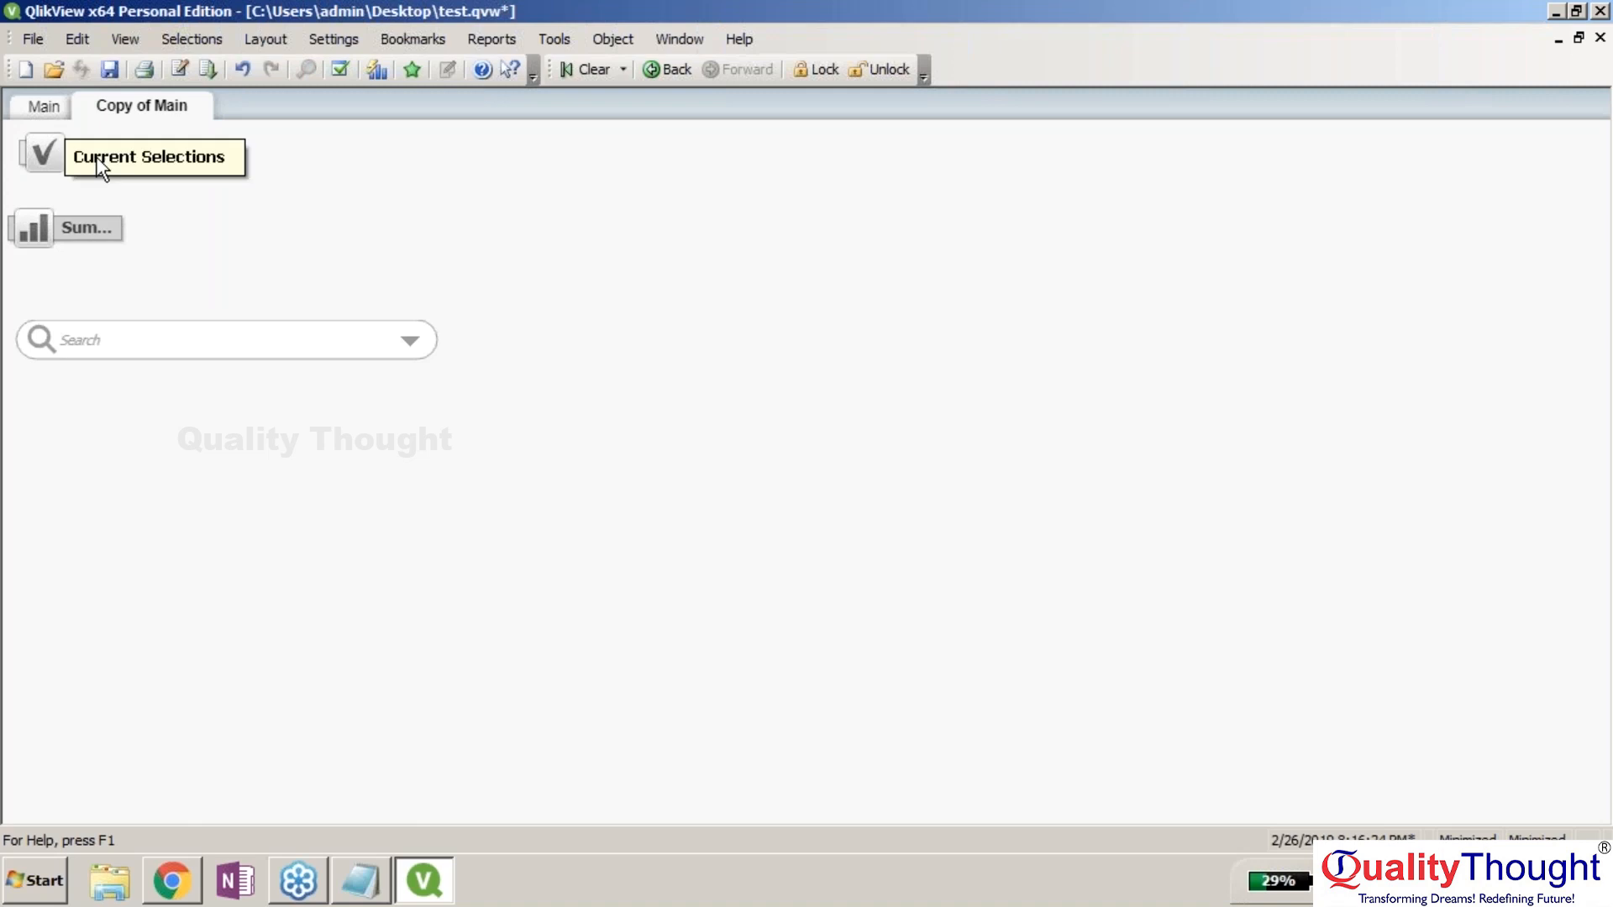
left_click_drag(97, 158, 86, 179)
left_click(269, 251)
Widen the search box and move it across the top of the sheet.
left_click(244, 340)
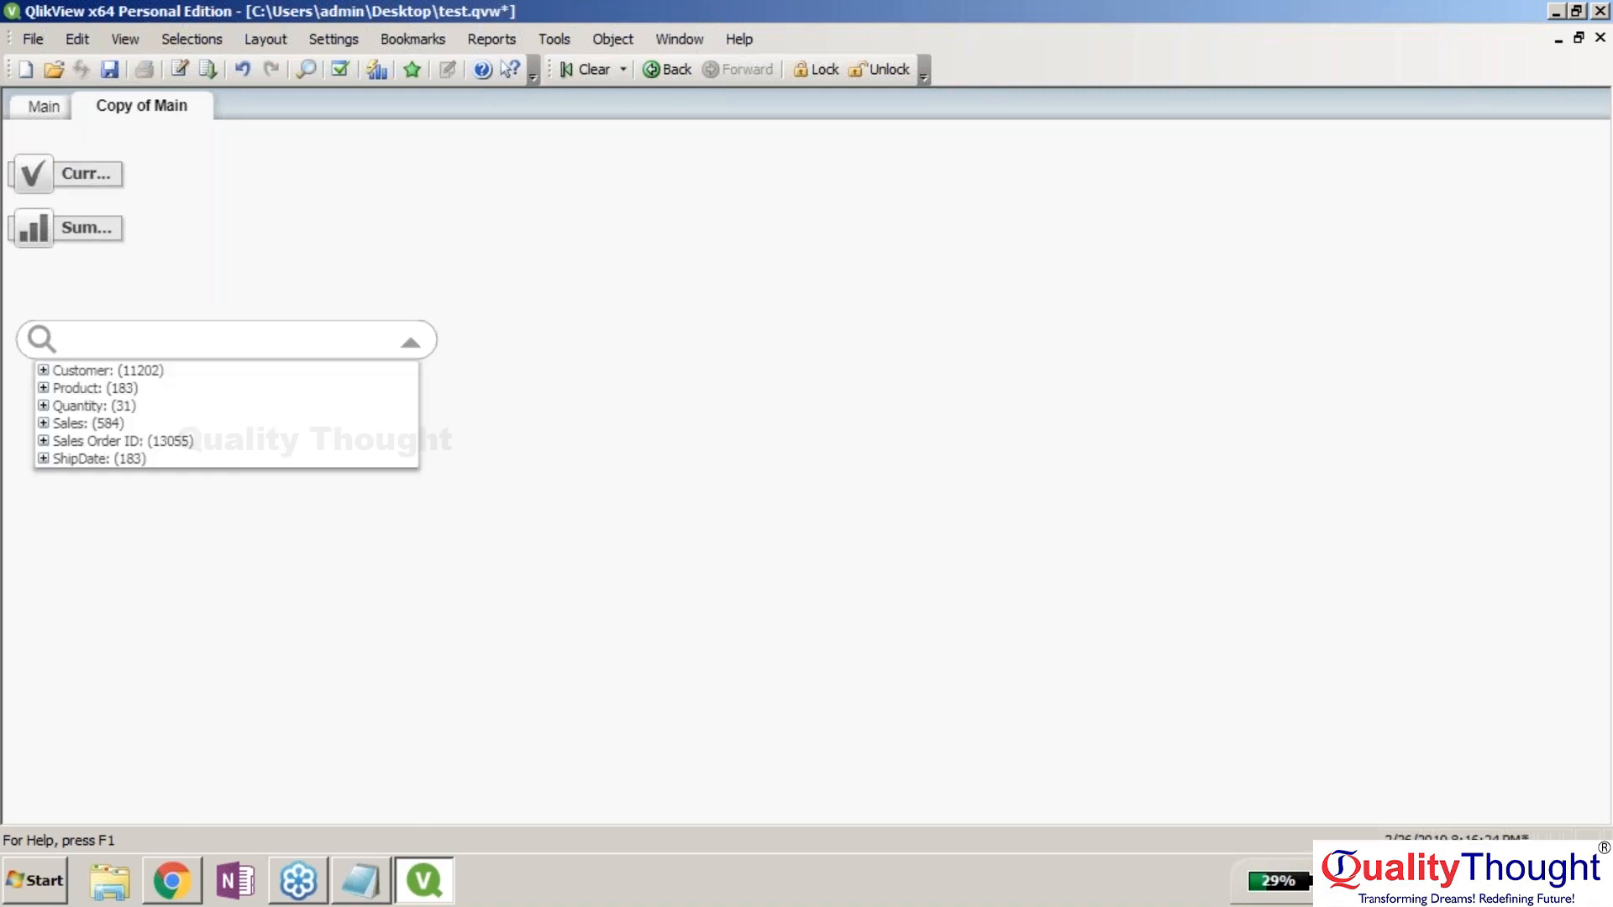
left_click_drag(433, 328, 1260, 165)
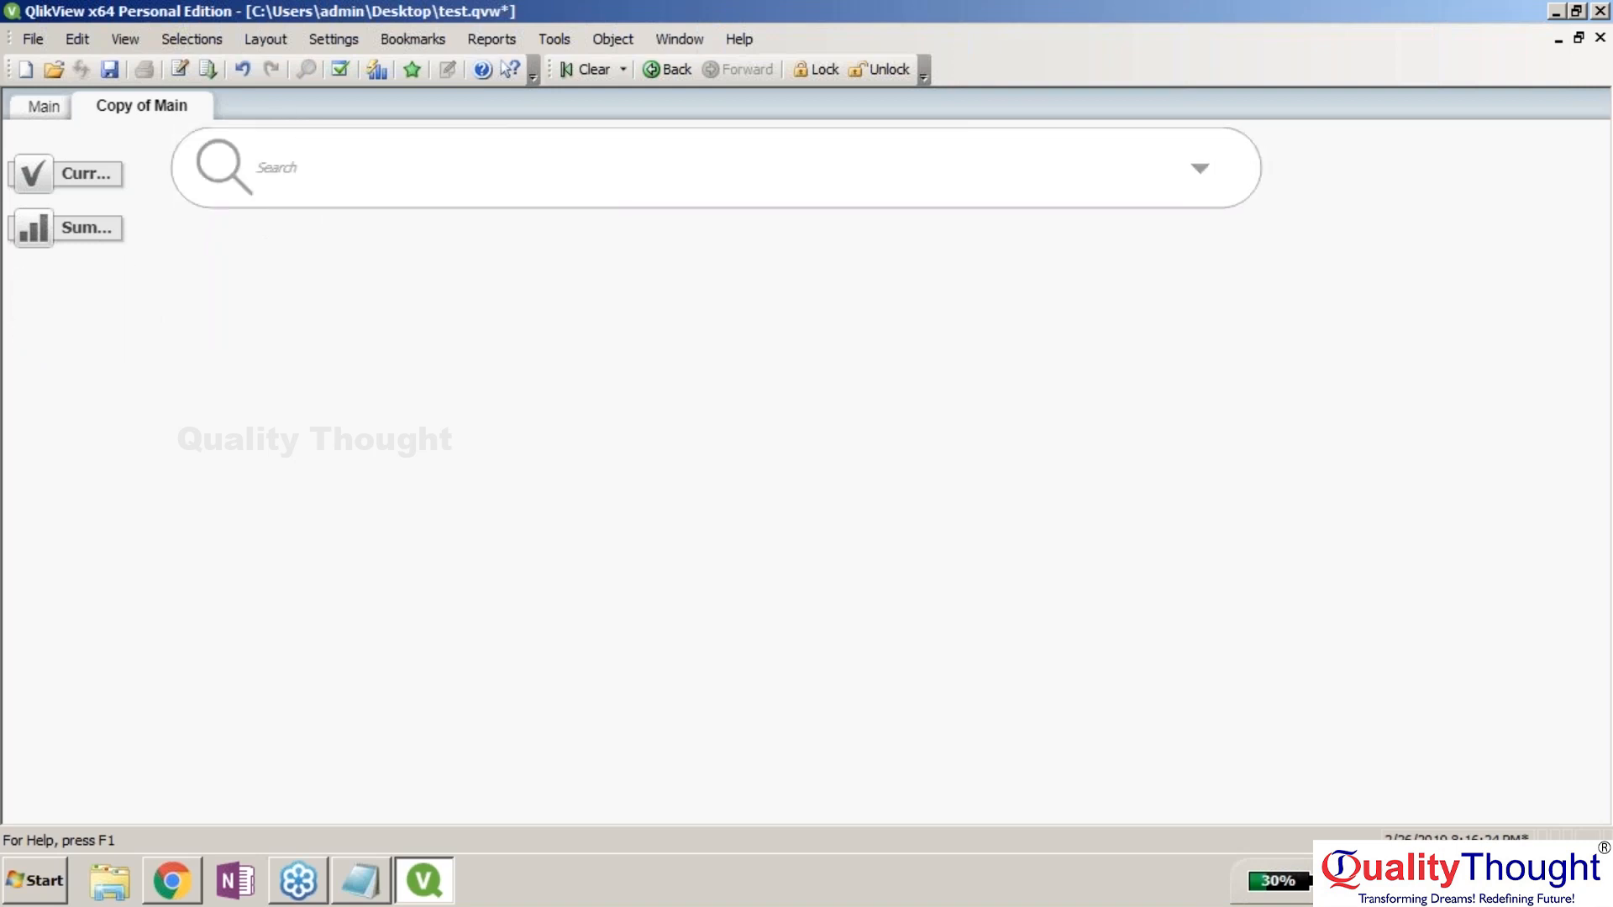
left_click_drag(799, 205, 792, 163)
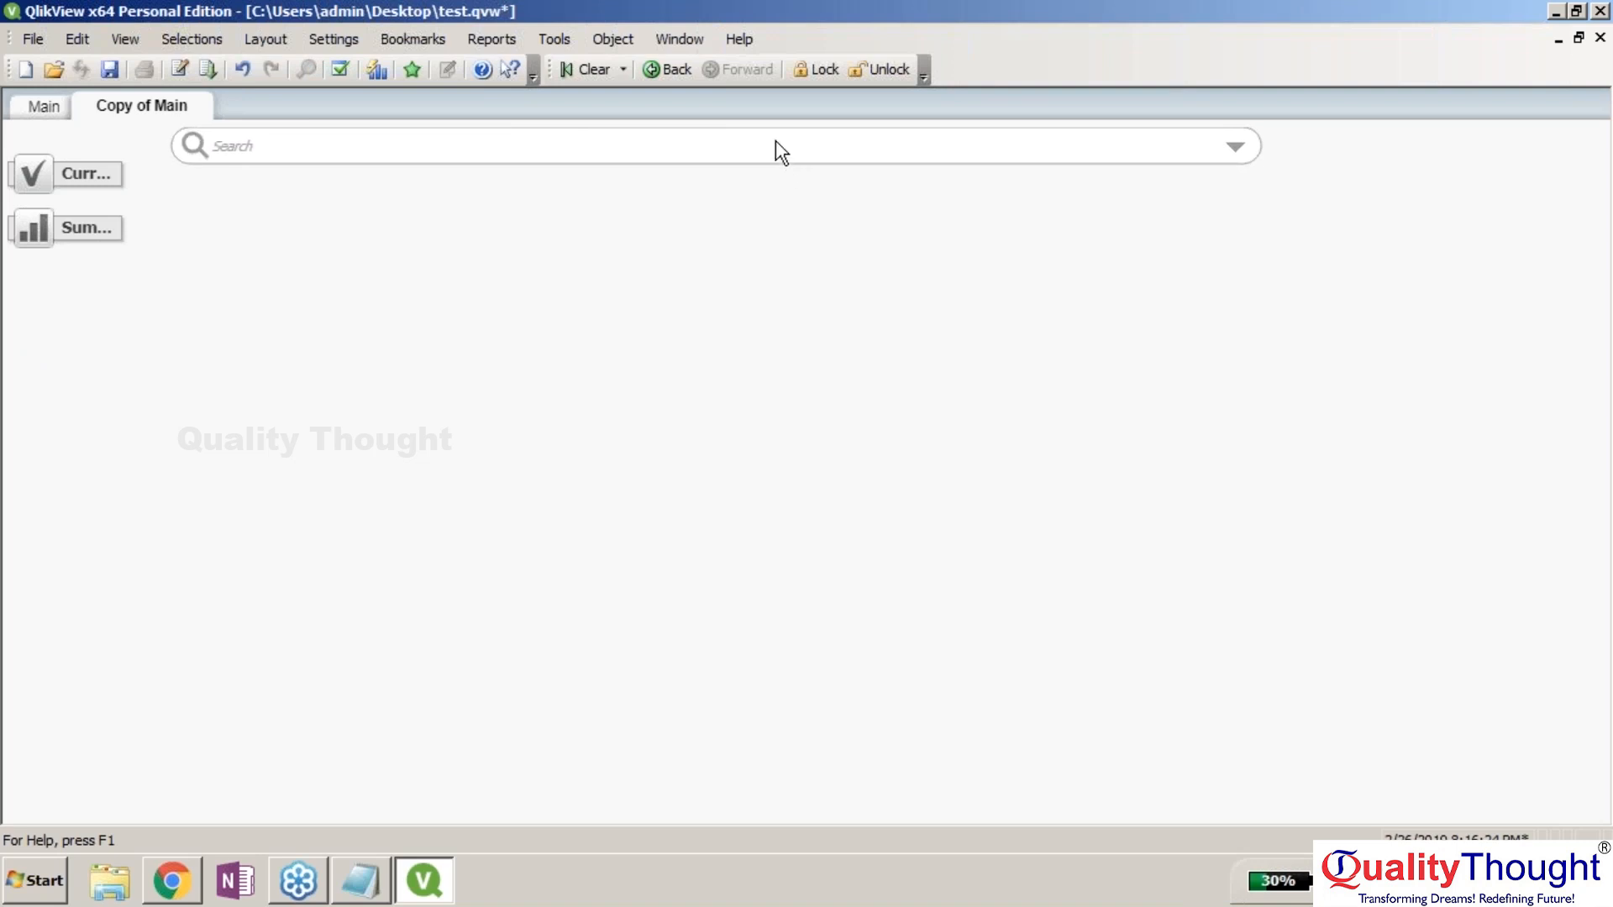
left_click_drag(771, 135, 774, 152)
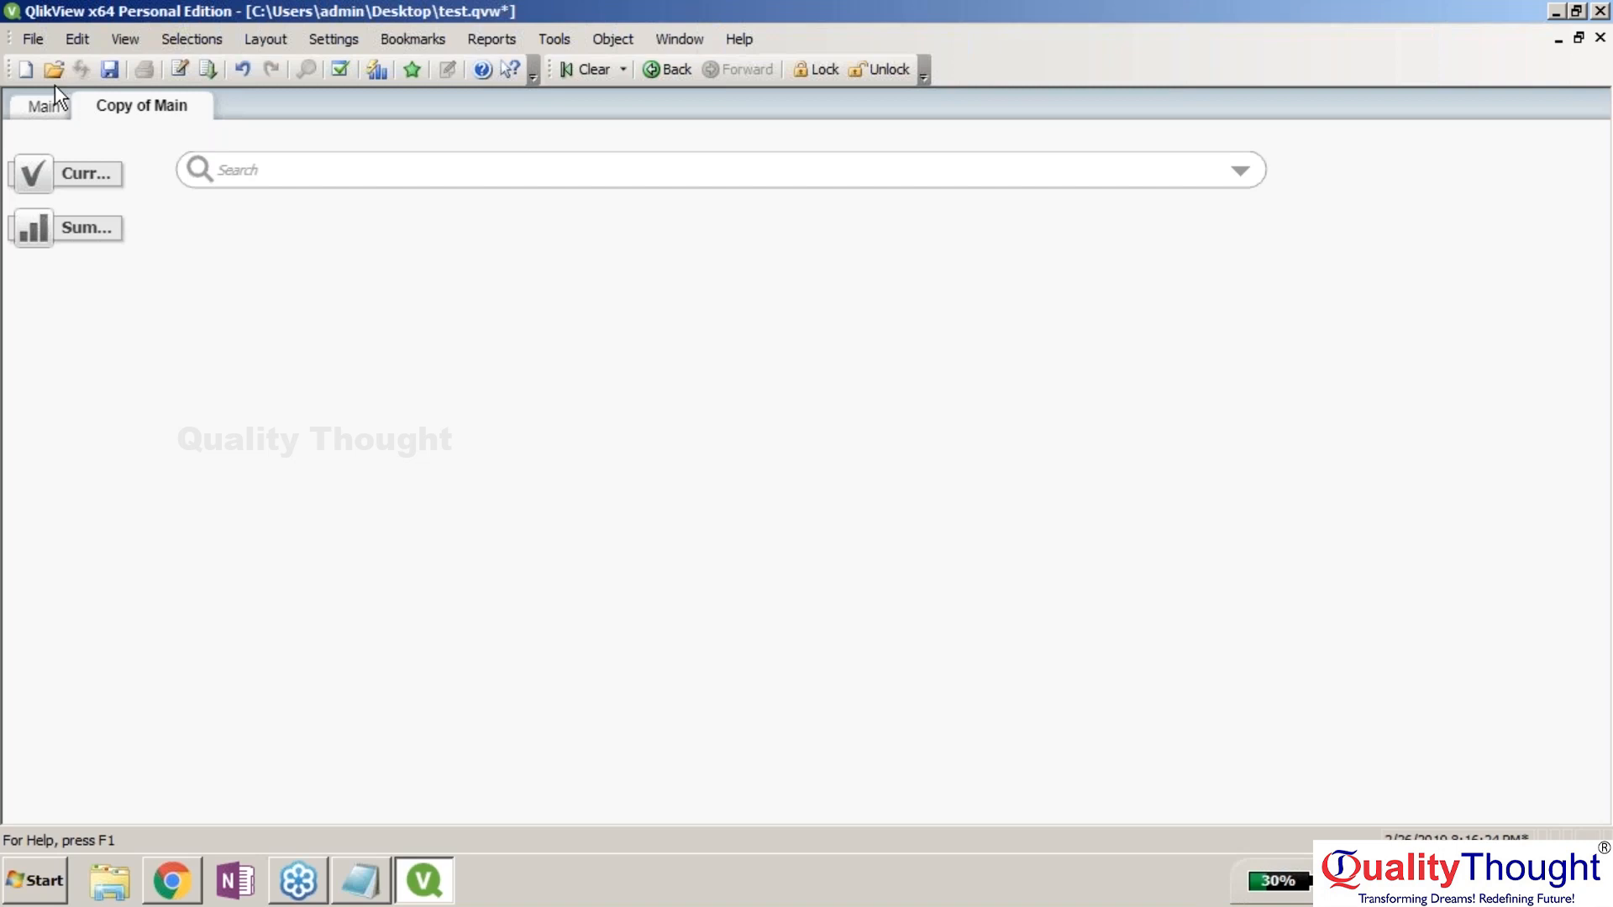
Look through the File and Edit menus, ending with the File menu open.
left_click(31, 39)
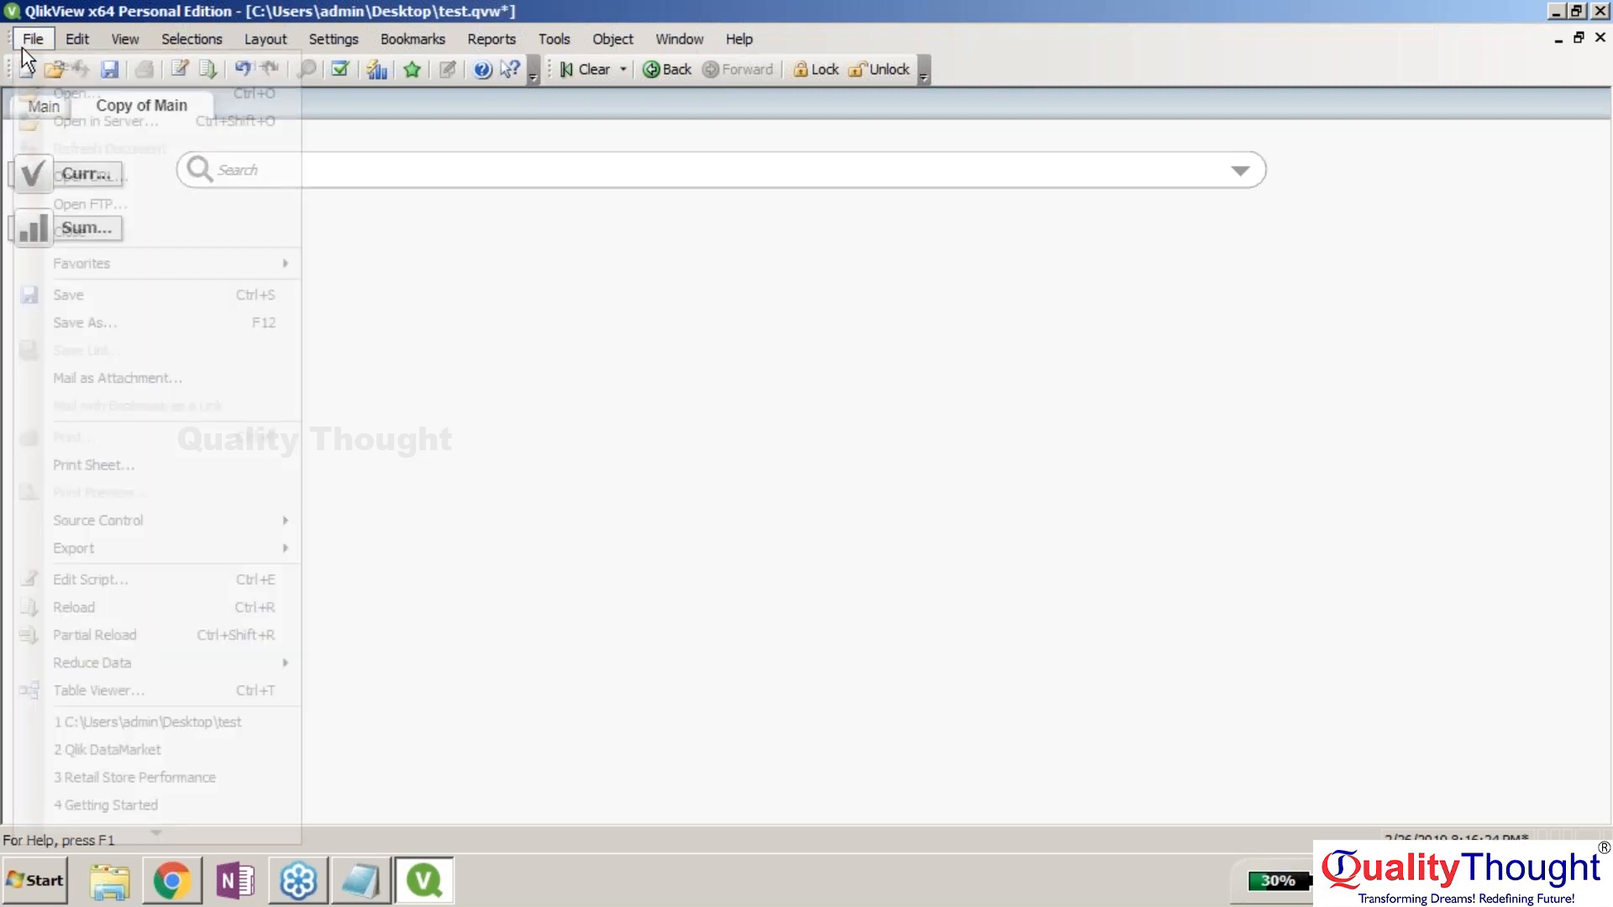
left_click(194, 9)
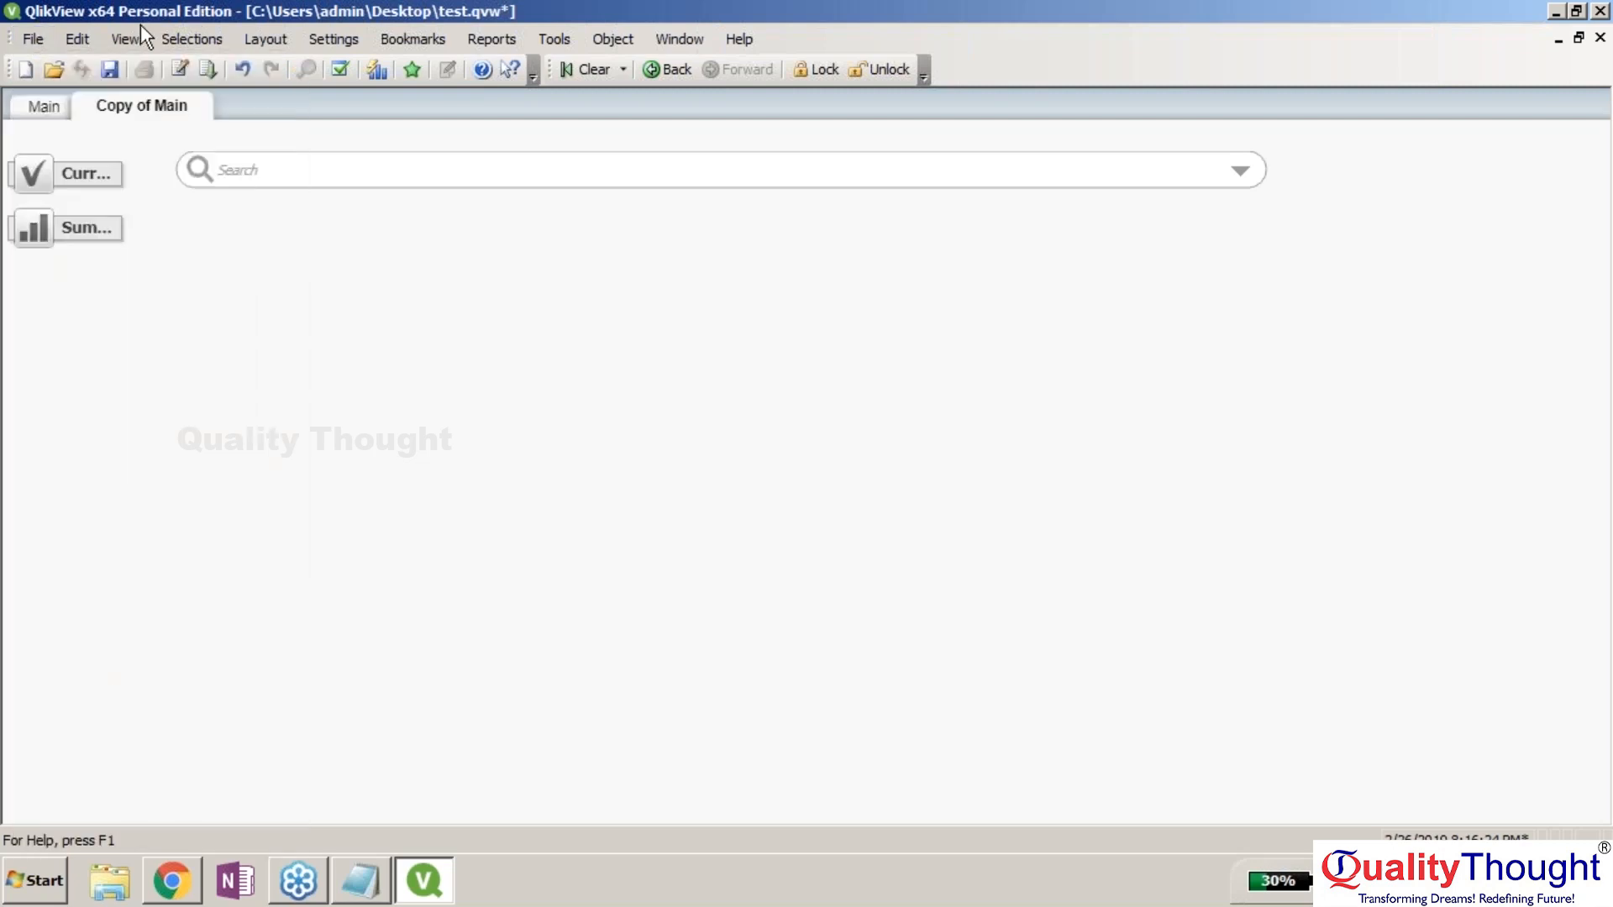
left_click(77, 39)
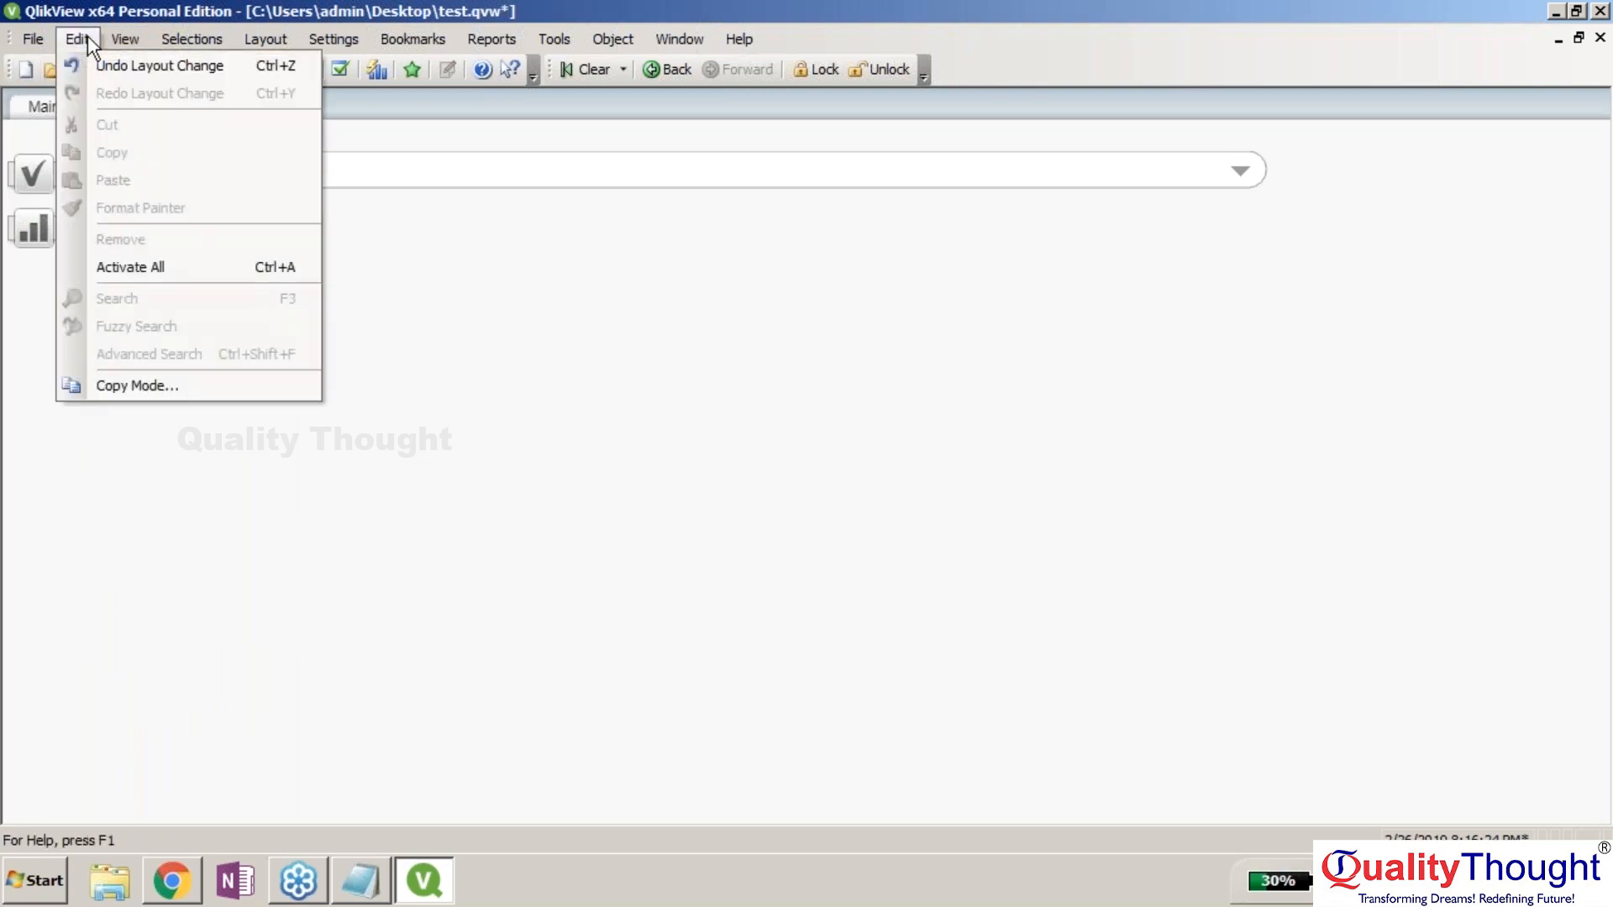
left_click(88, 37)
left_click(32, 39)
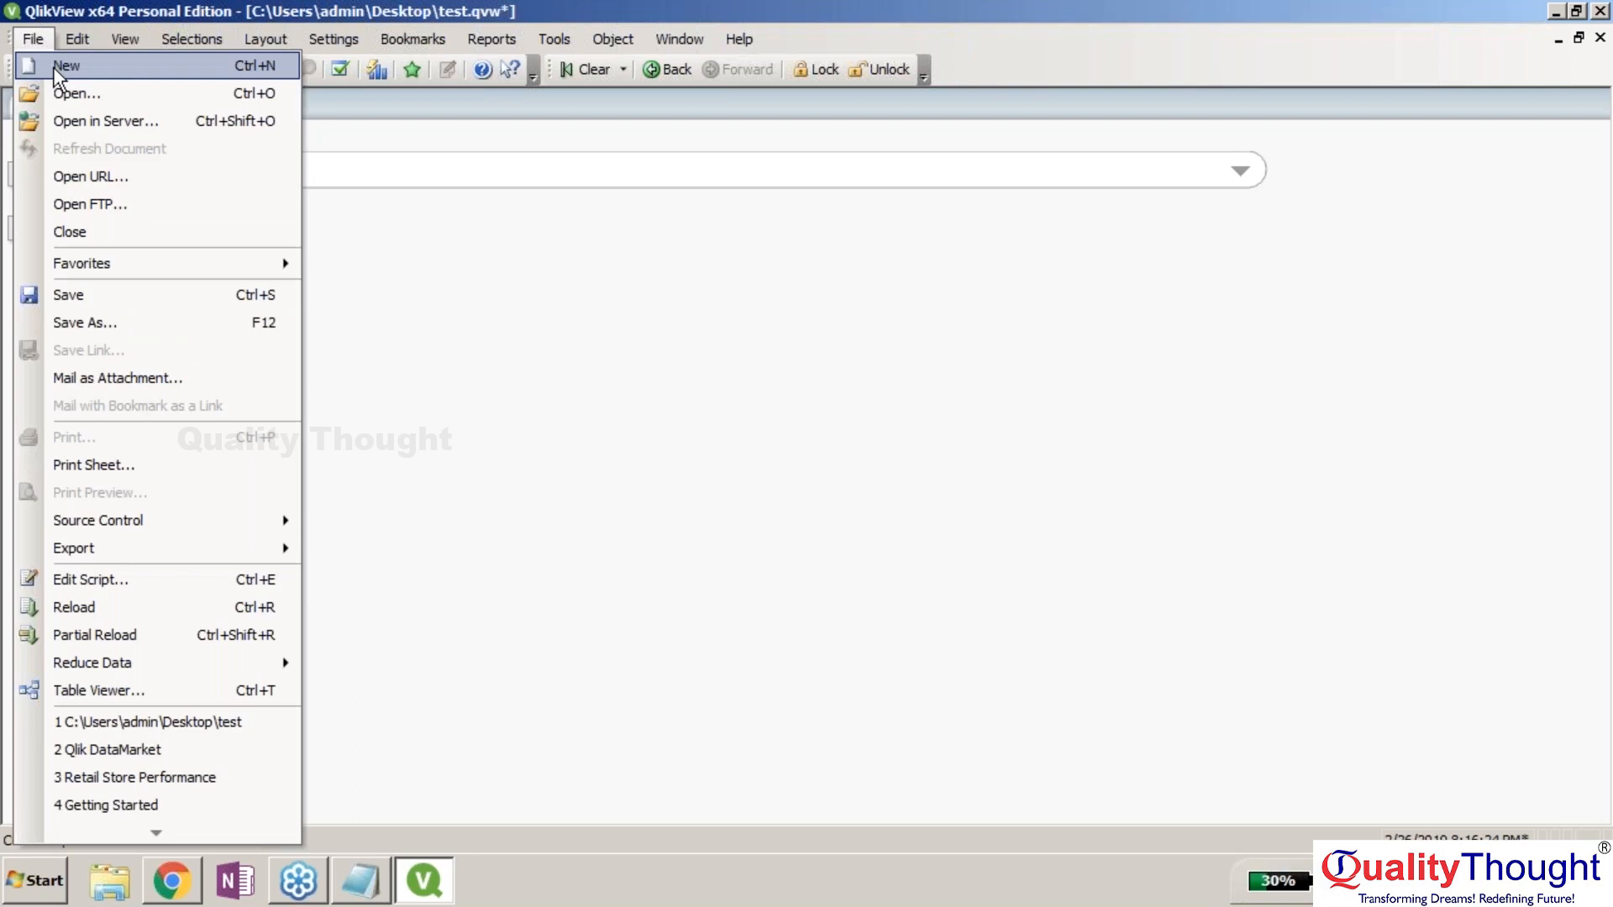
Start a new document and preview the Sample - Superstore spreadsheet as its data source, then go back.
left_click(53, 68)
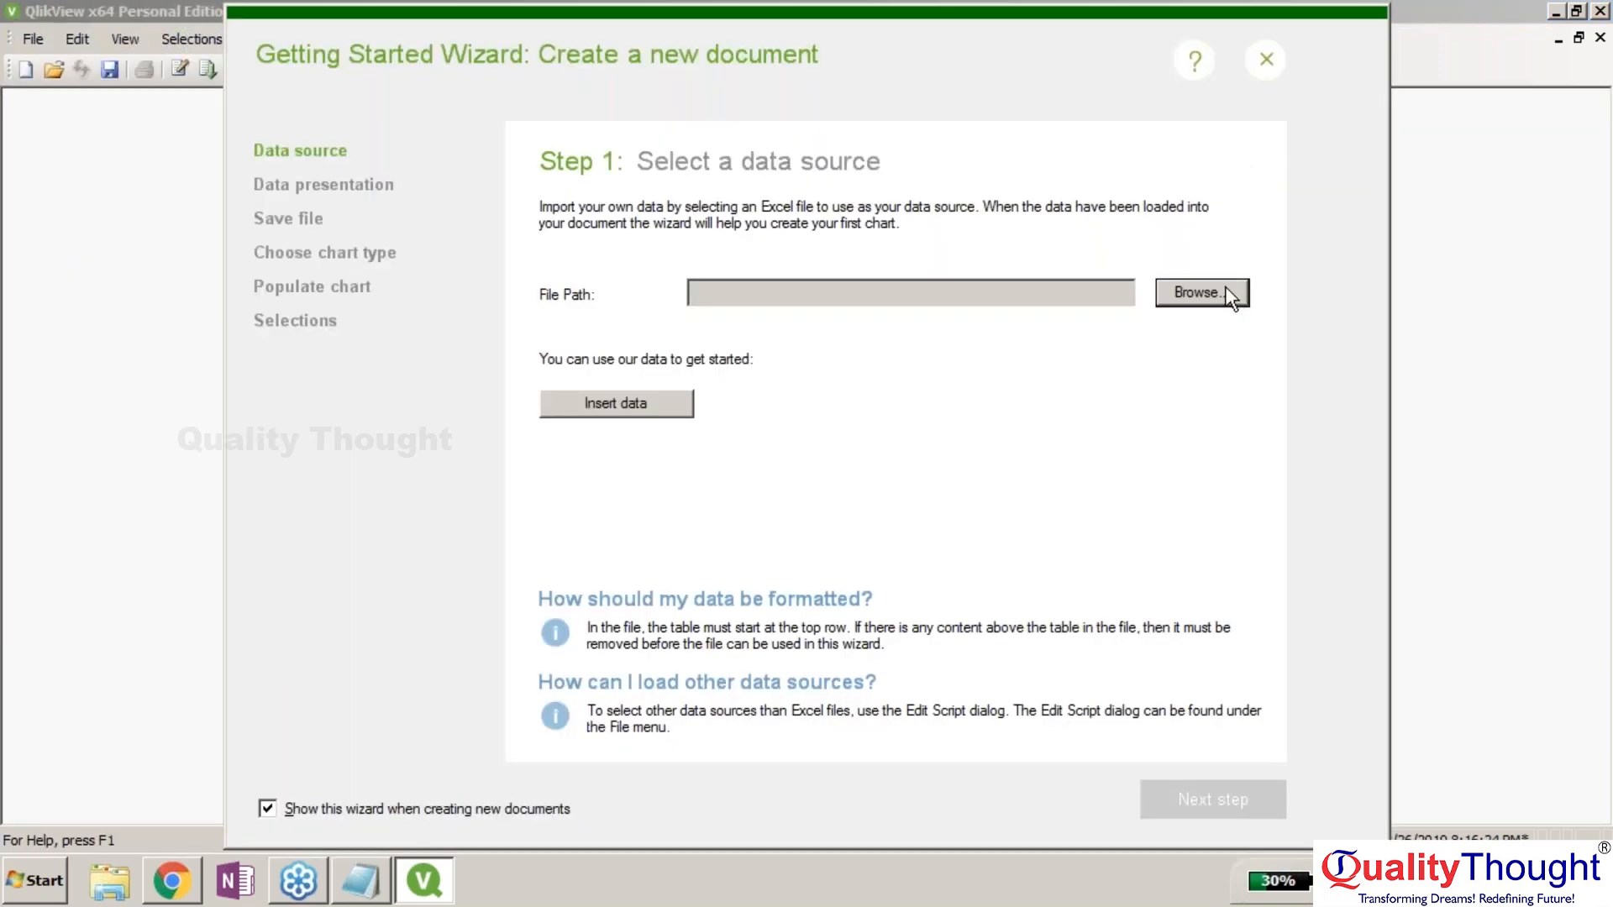
left_click(1228, 295)
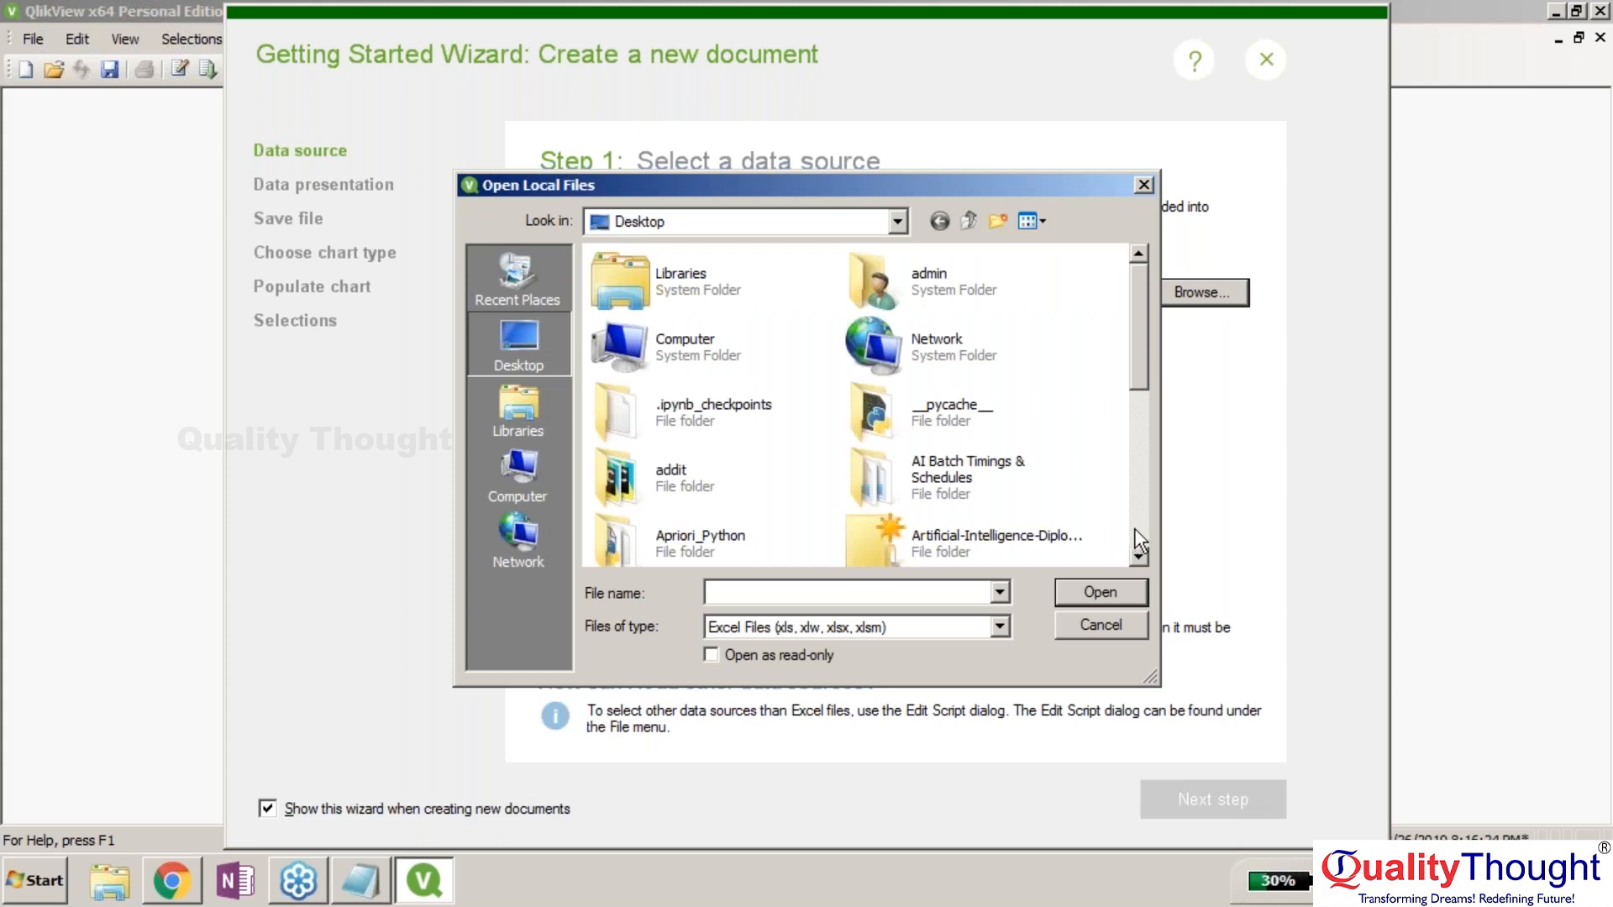
left_click(1139, 539)
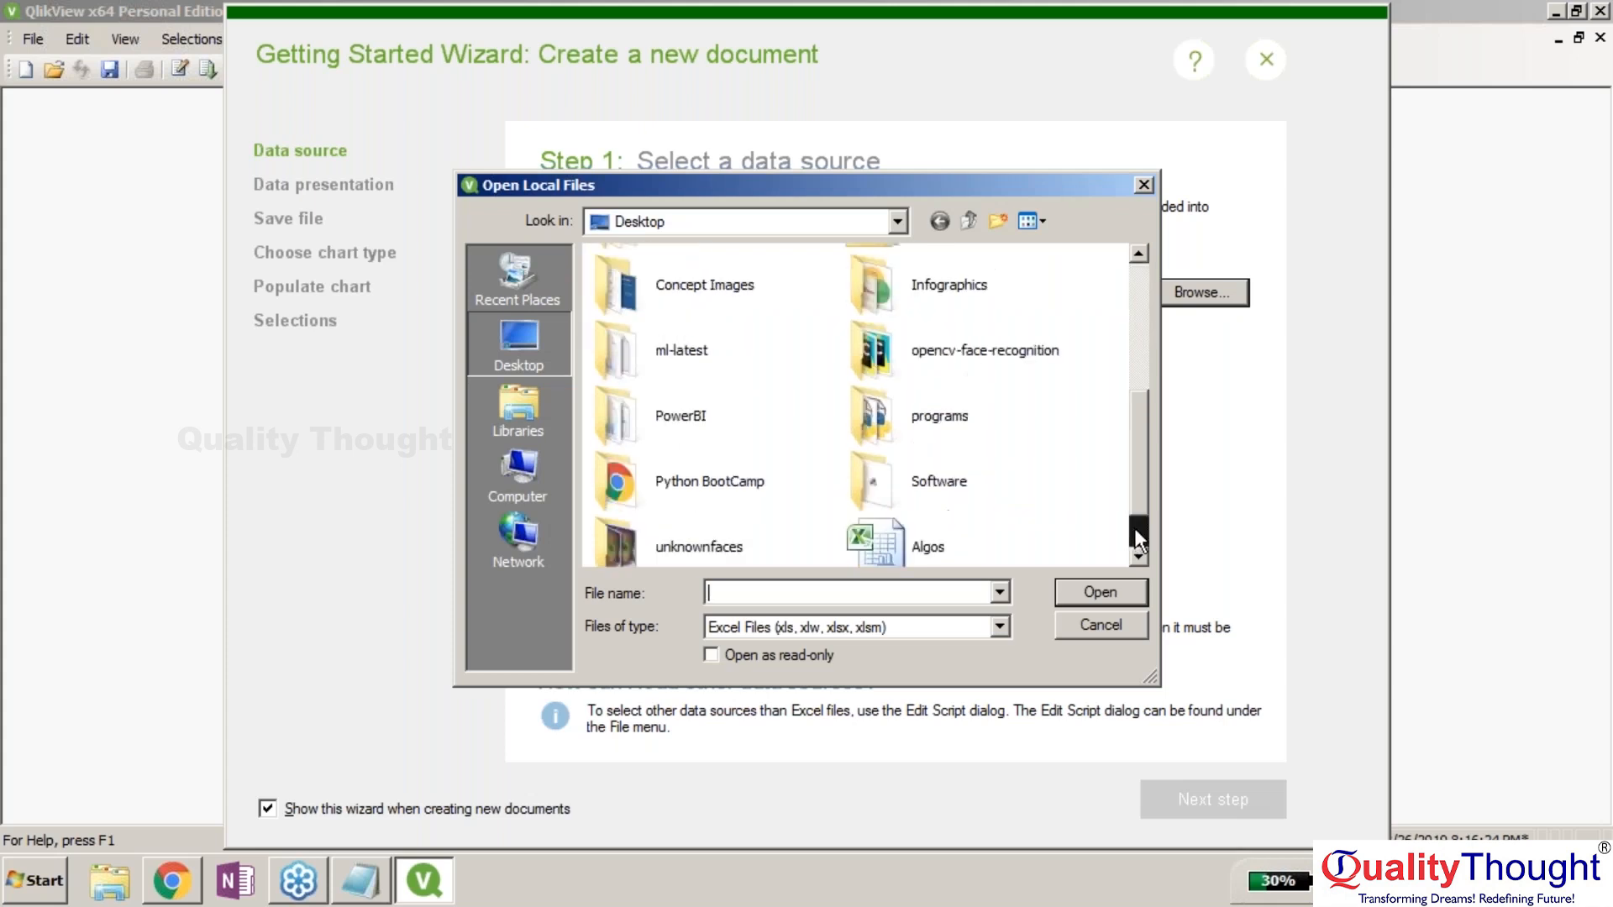
double_click(999, 531)
left_click(1186, 799)
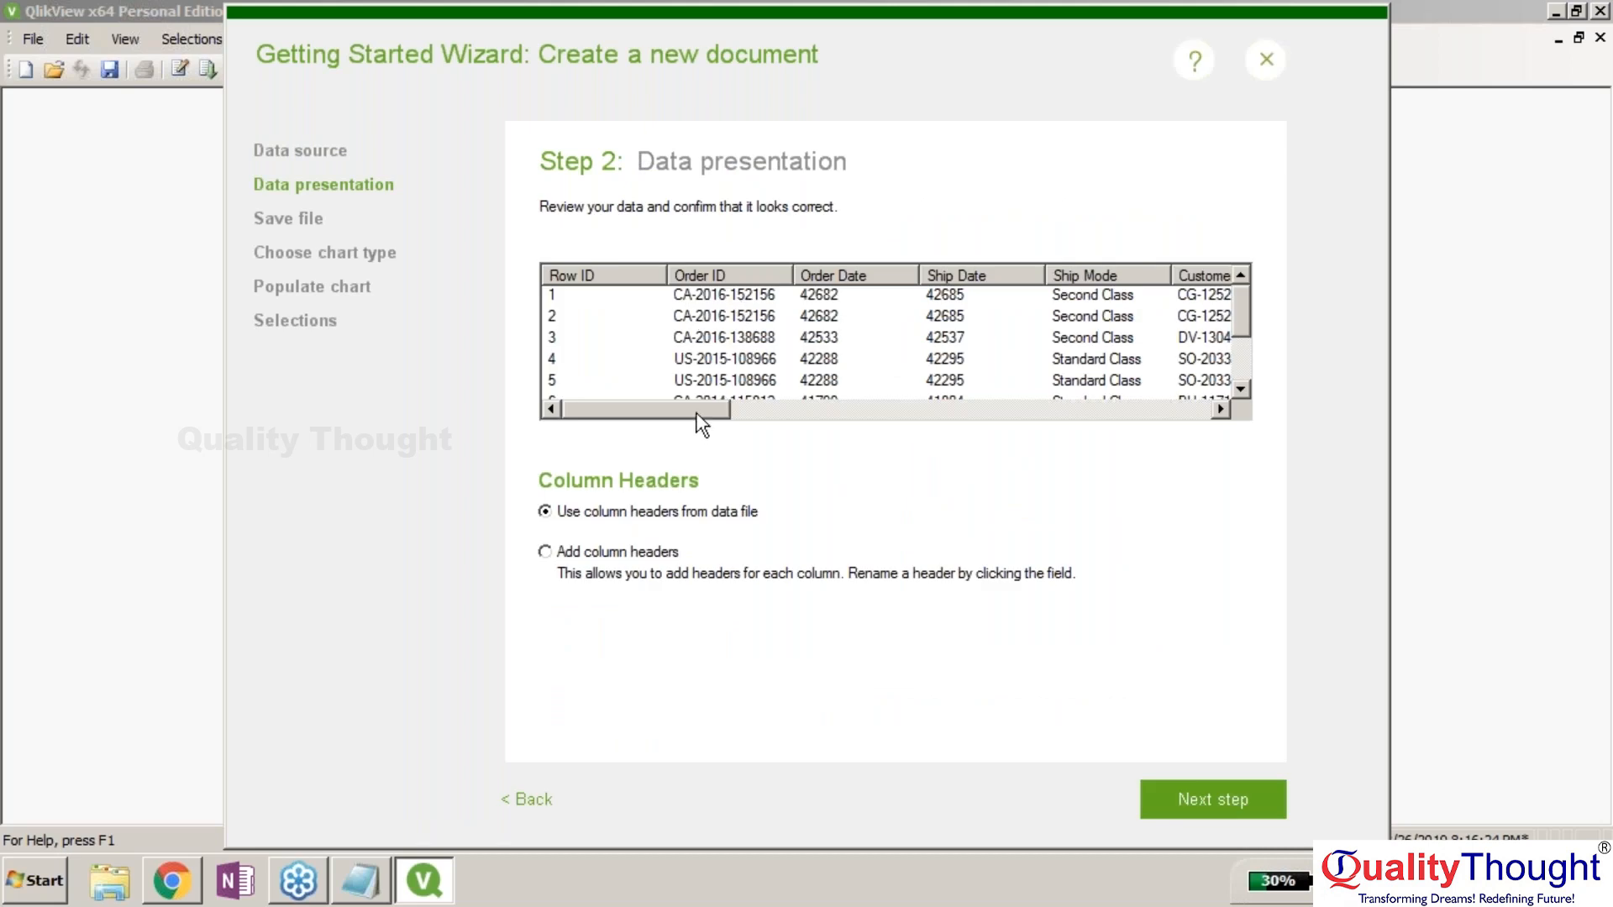
left_click_drag(697, 414, 508, 827)
left_click(523, 798)
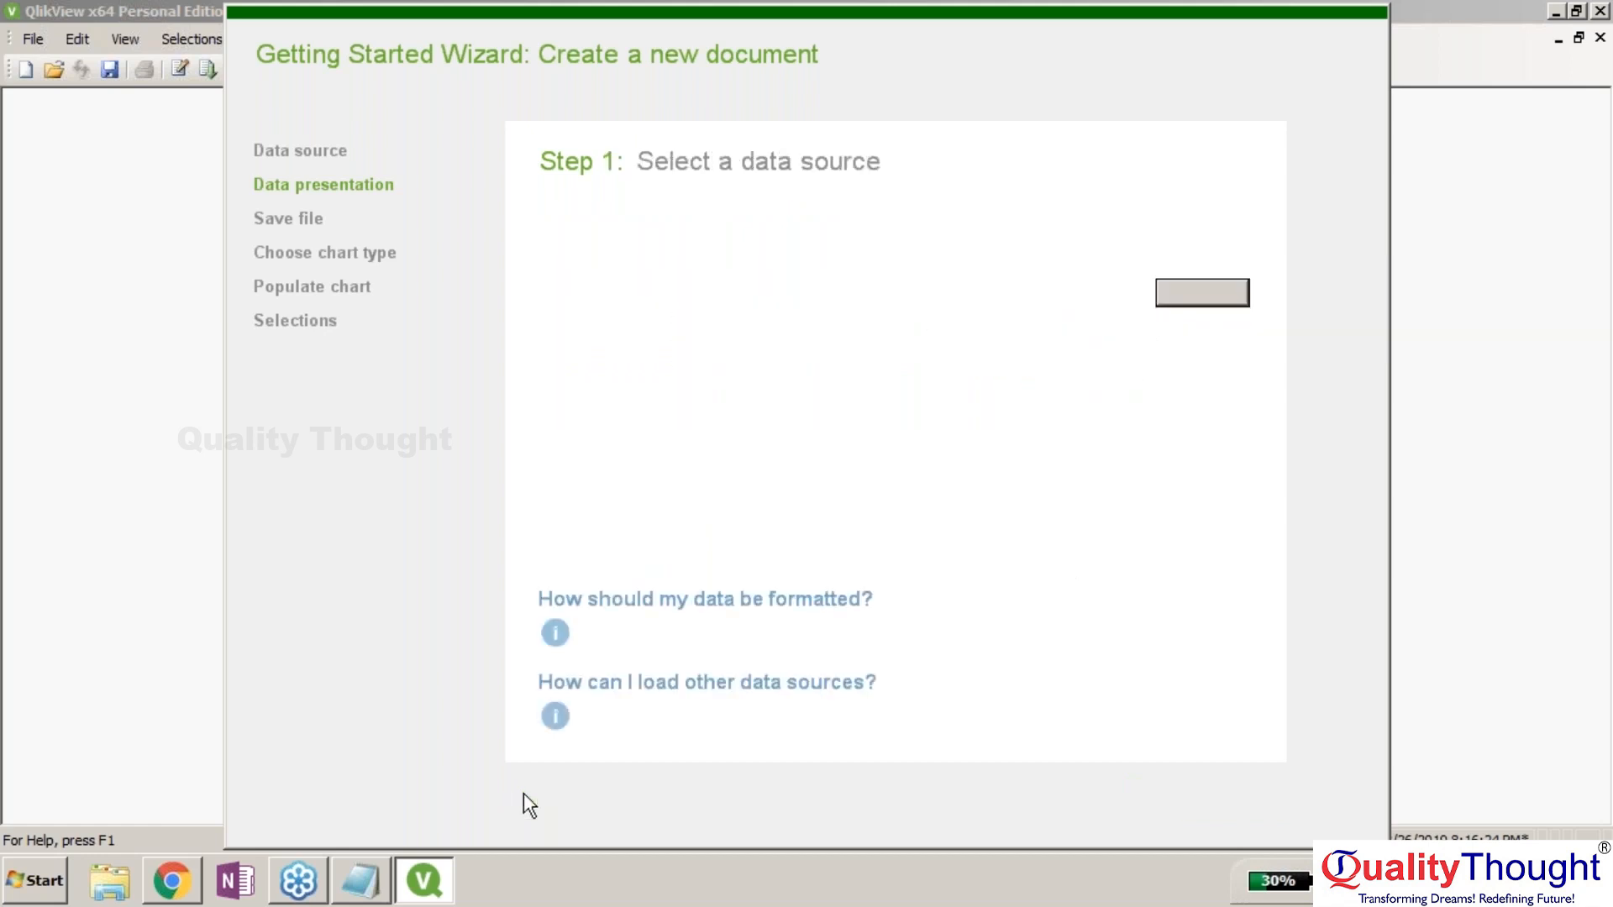
Preview the bundled Sales Orders sample data instead, then close the Getting Started Wizard.
left_click(614, 401)
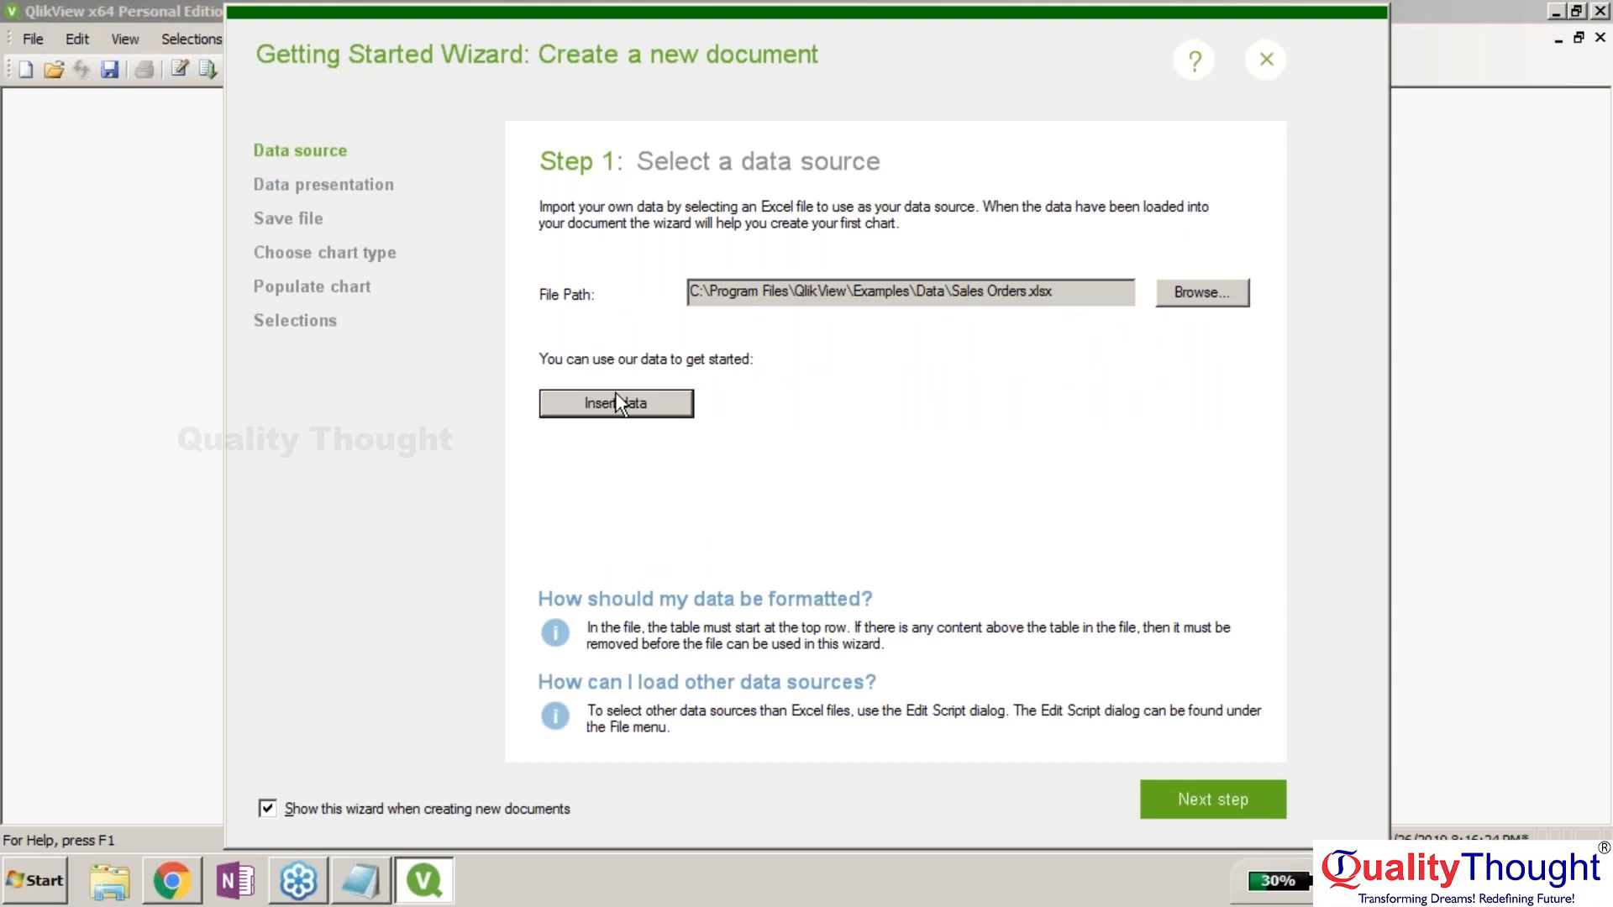
left_click(1212, 798)
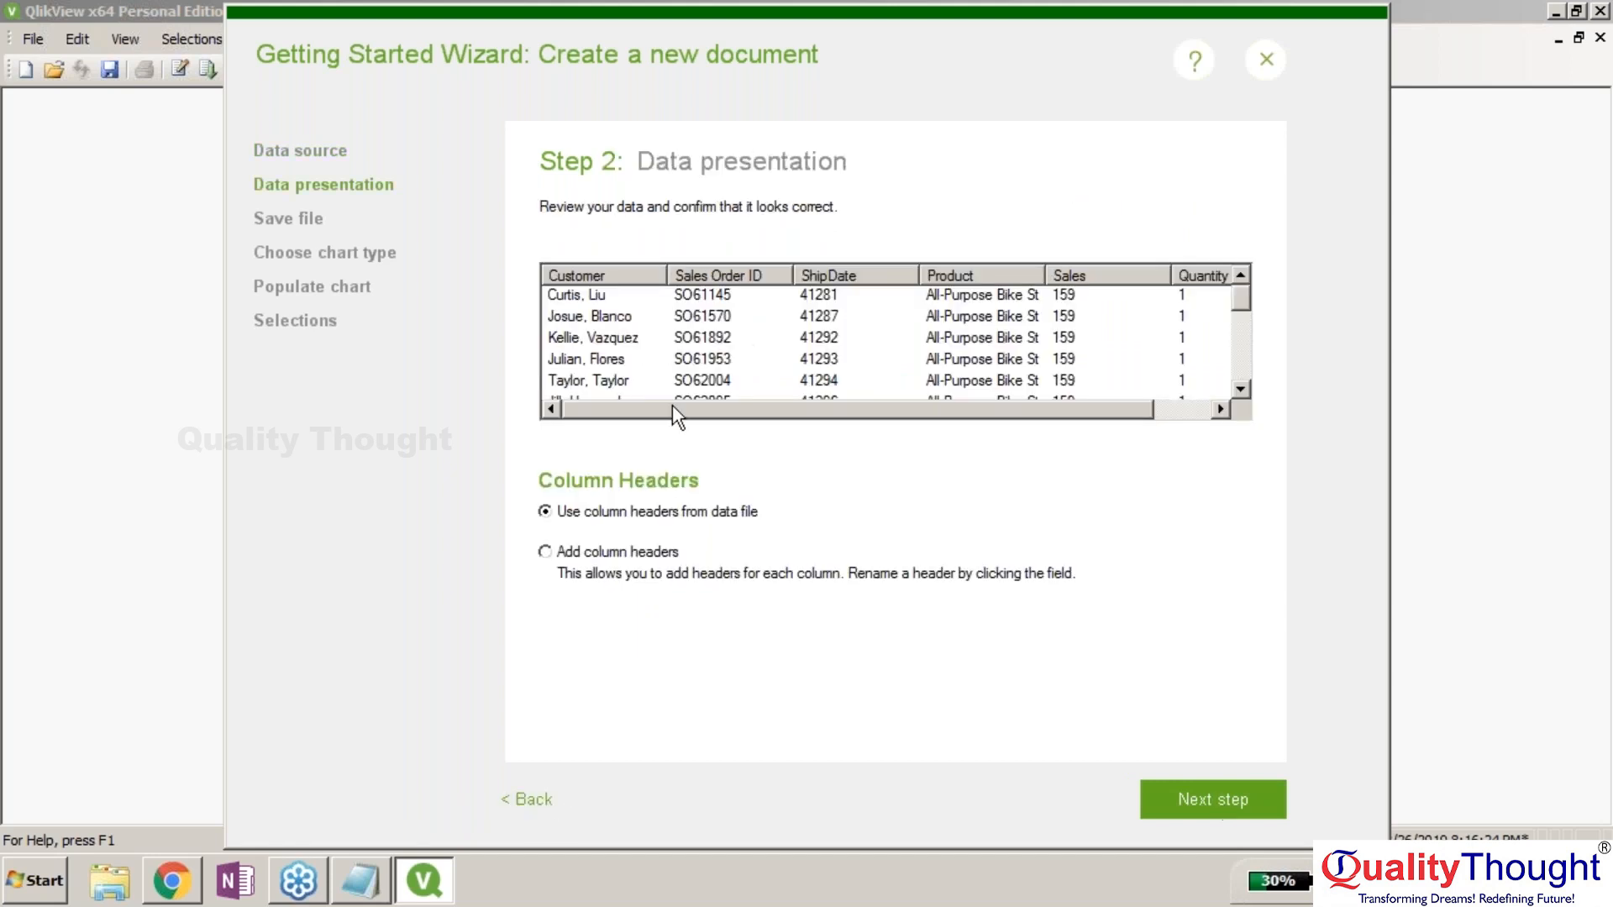
left_click_drag(671, 406, 814, 486)
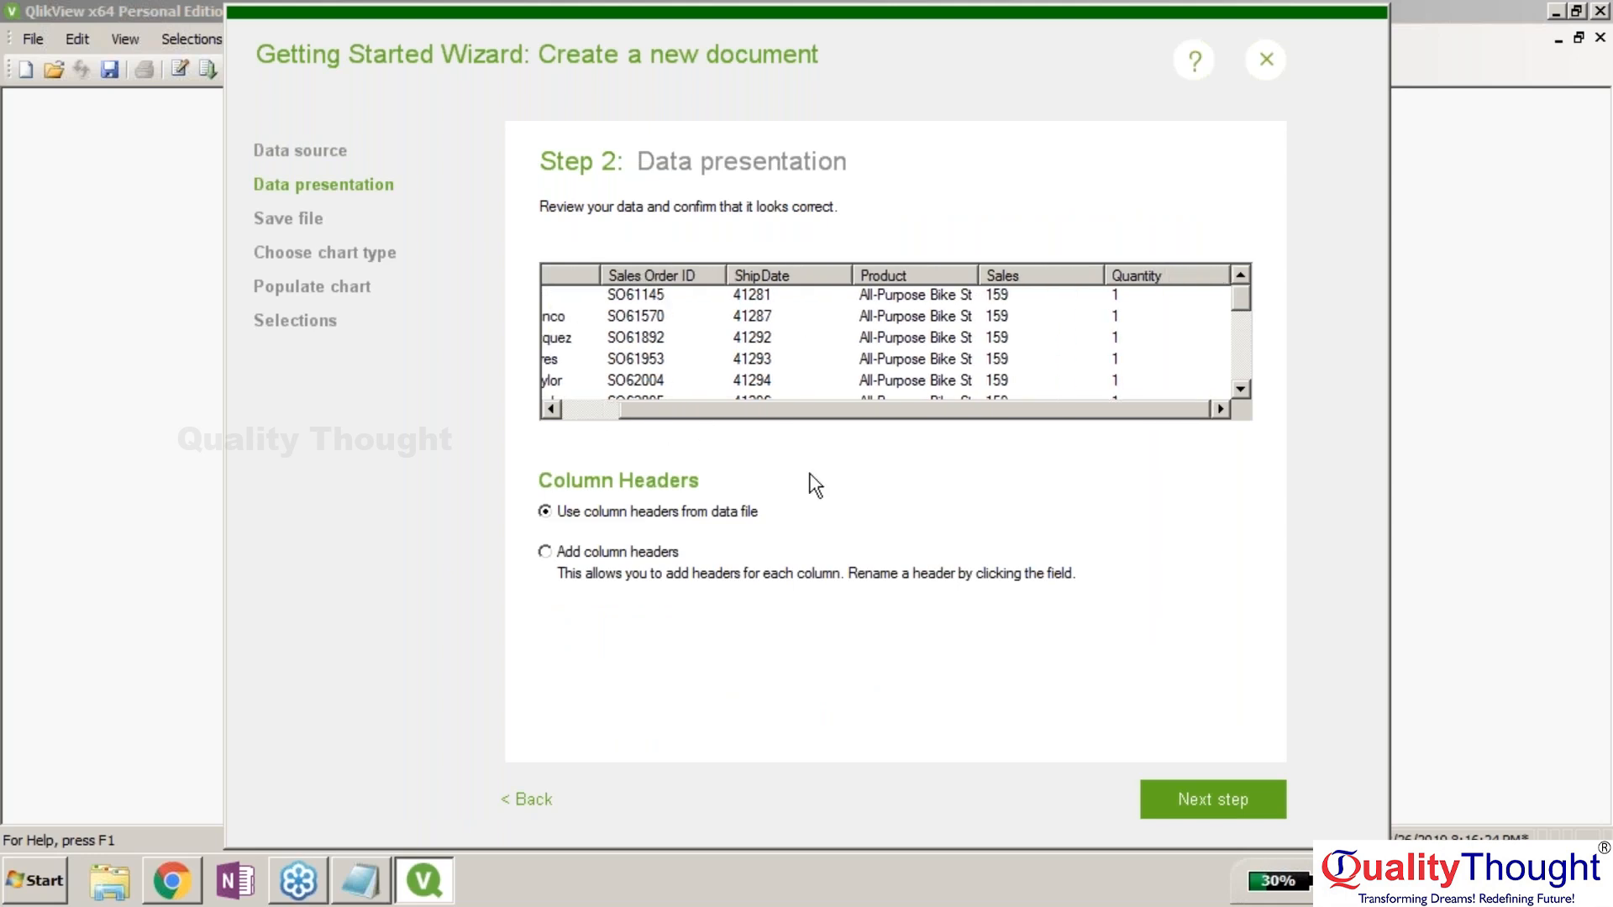
left_click(524, 799)
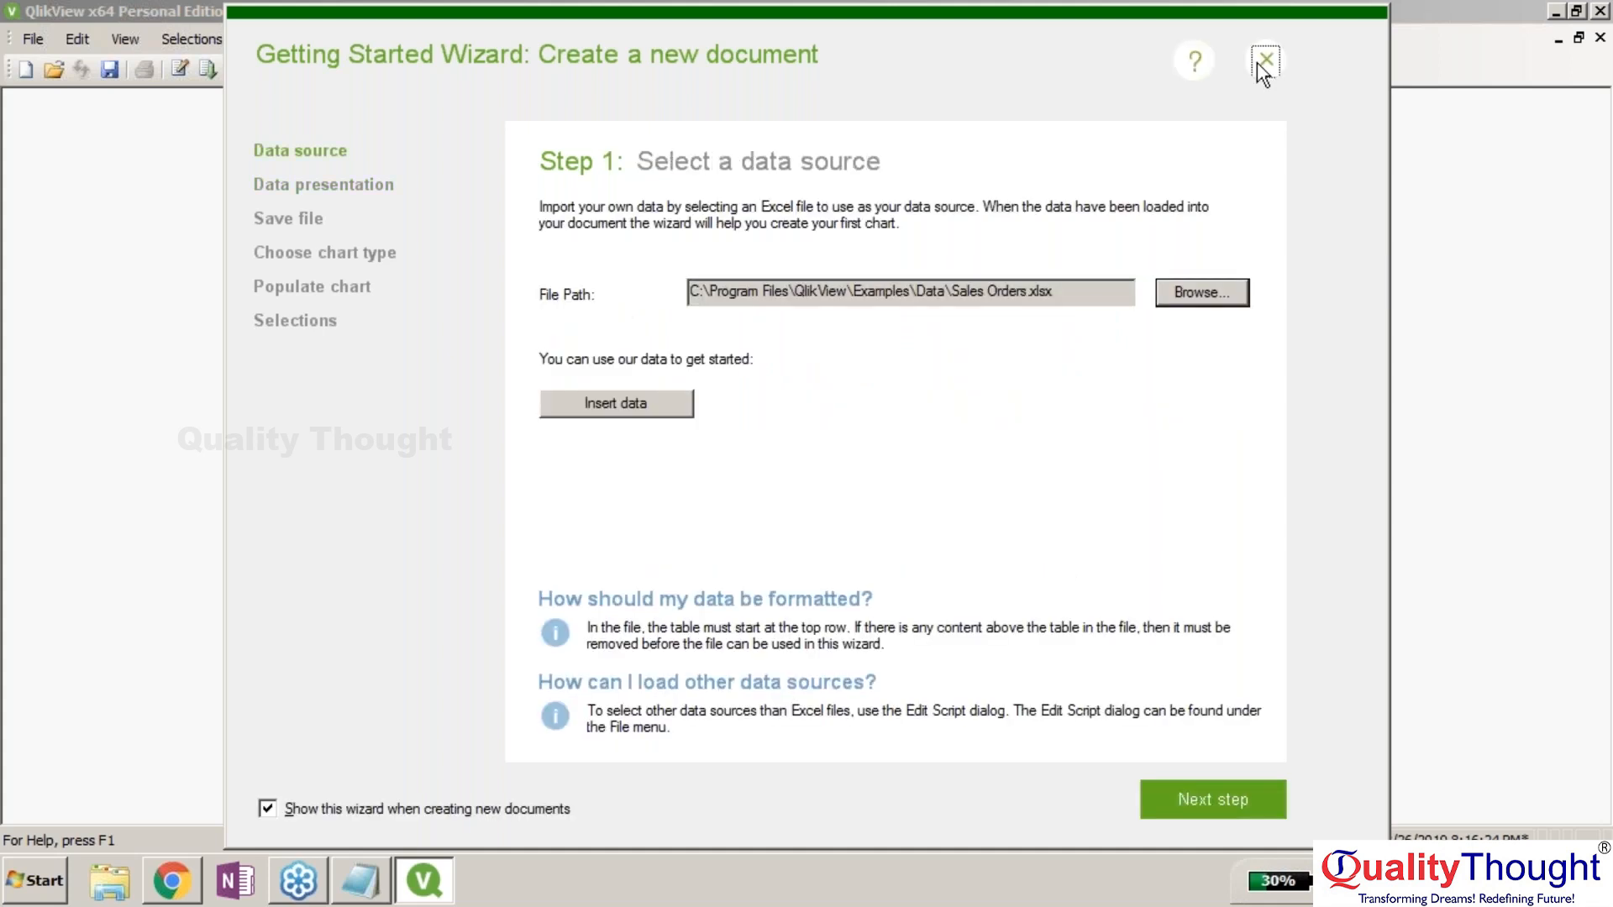
left_click(1265, 59)
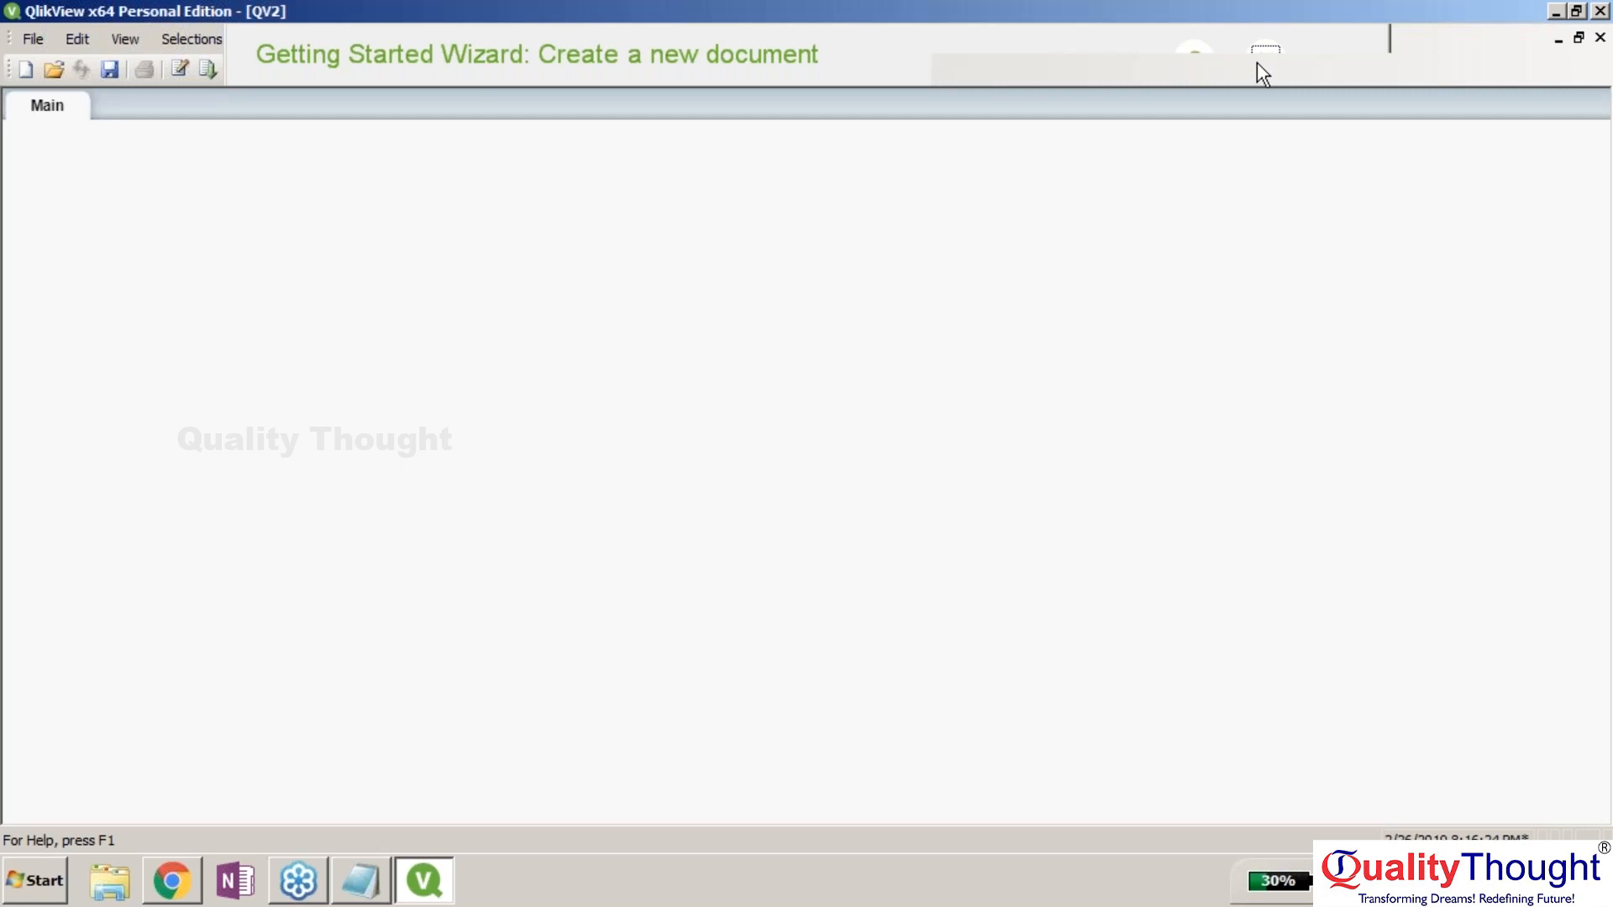
Close the empty QV2 document, cancelling Save As and discarding its changes.
left_click(421, 881)
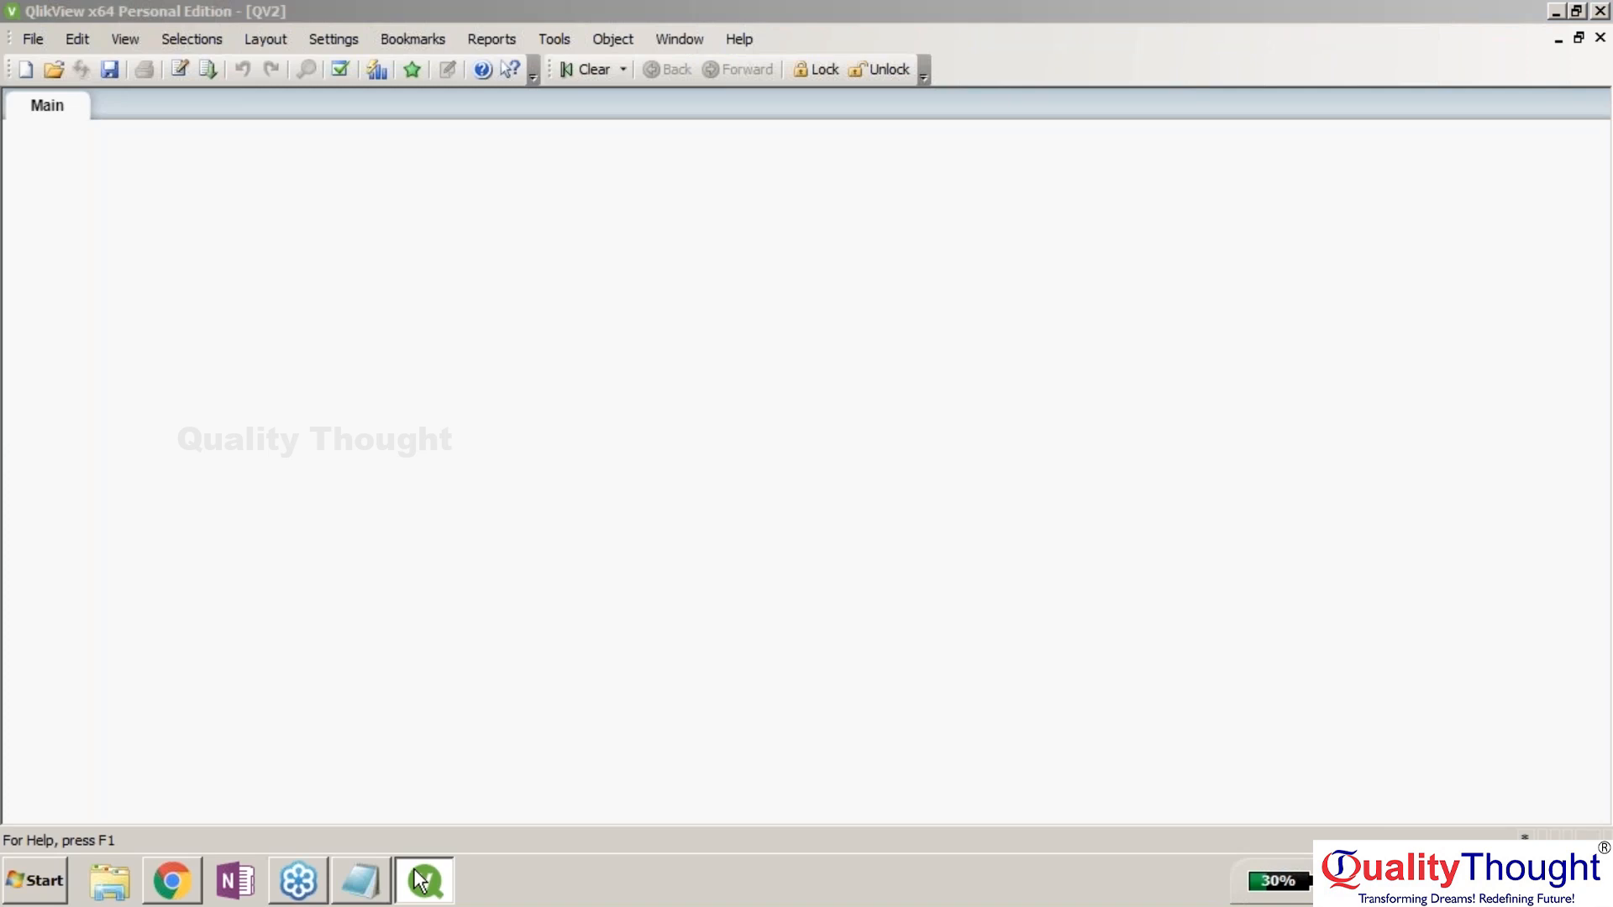
left_click(417, 875)
key("alt+F4")
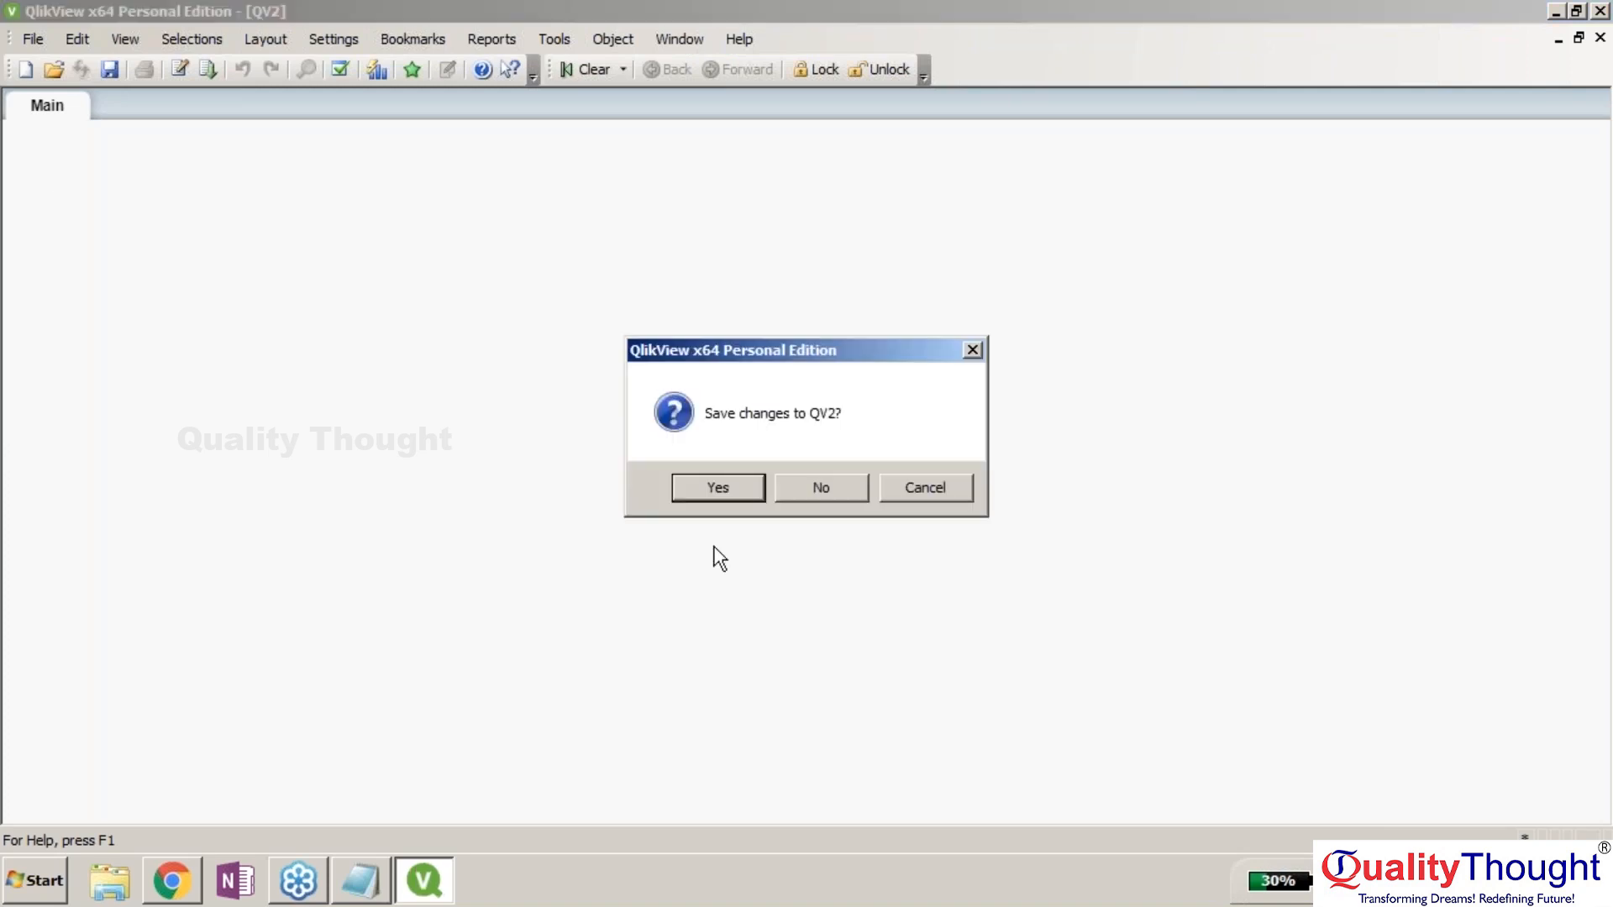
left_click(732, 494)
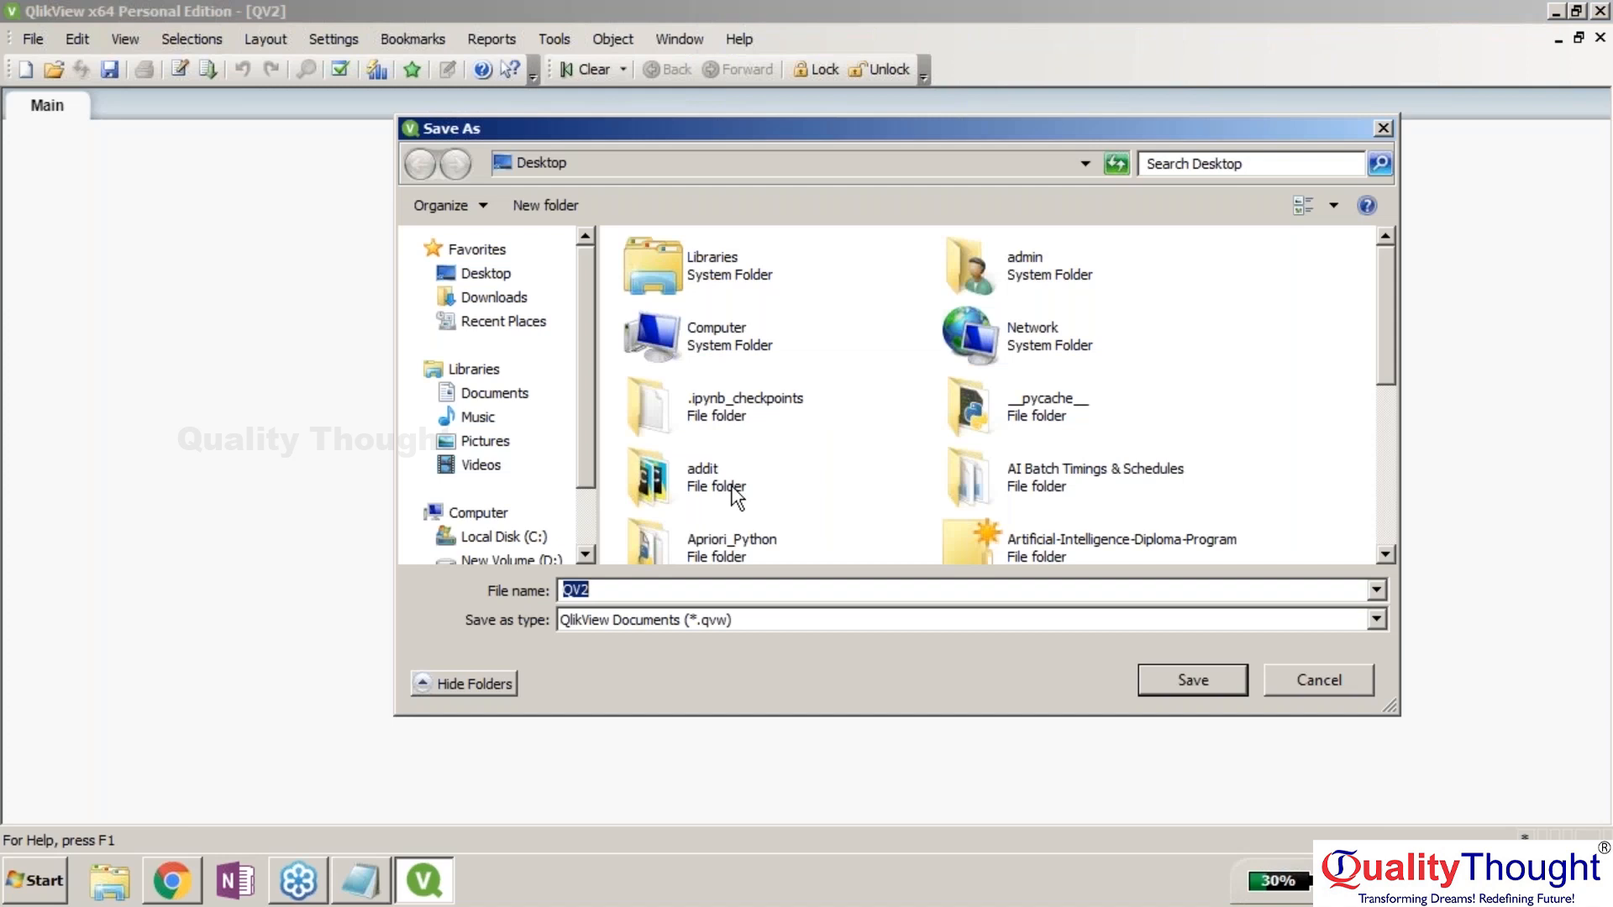
left_click(1318, 680)
left_click(1600, 39)
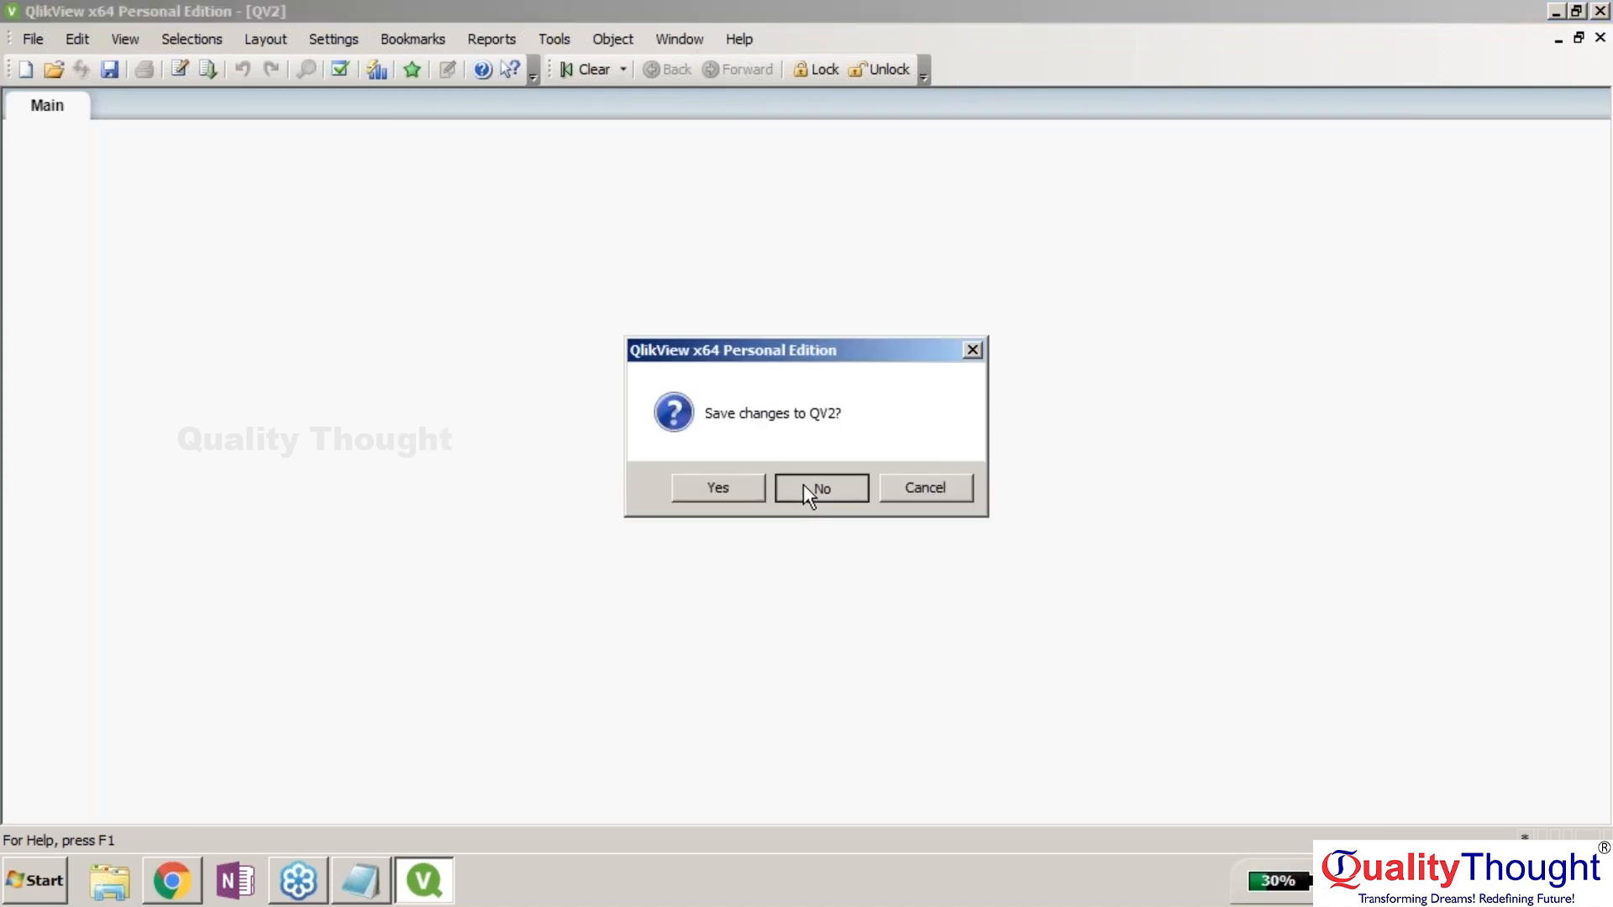
left_click(803, 488)
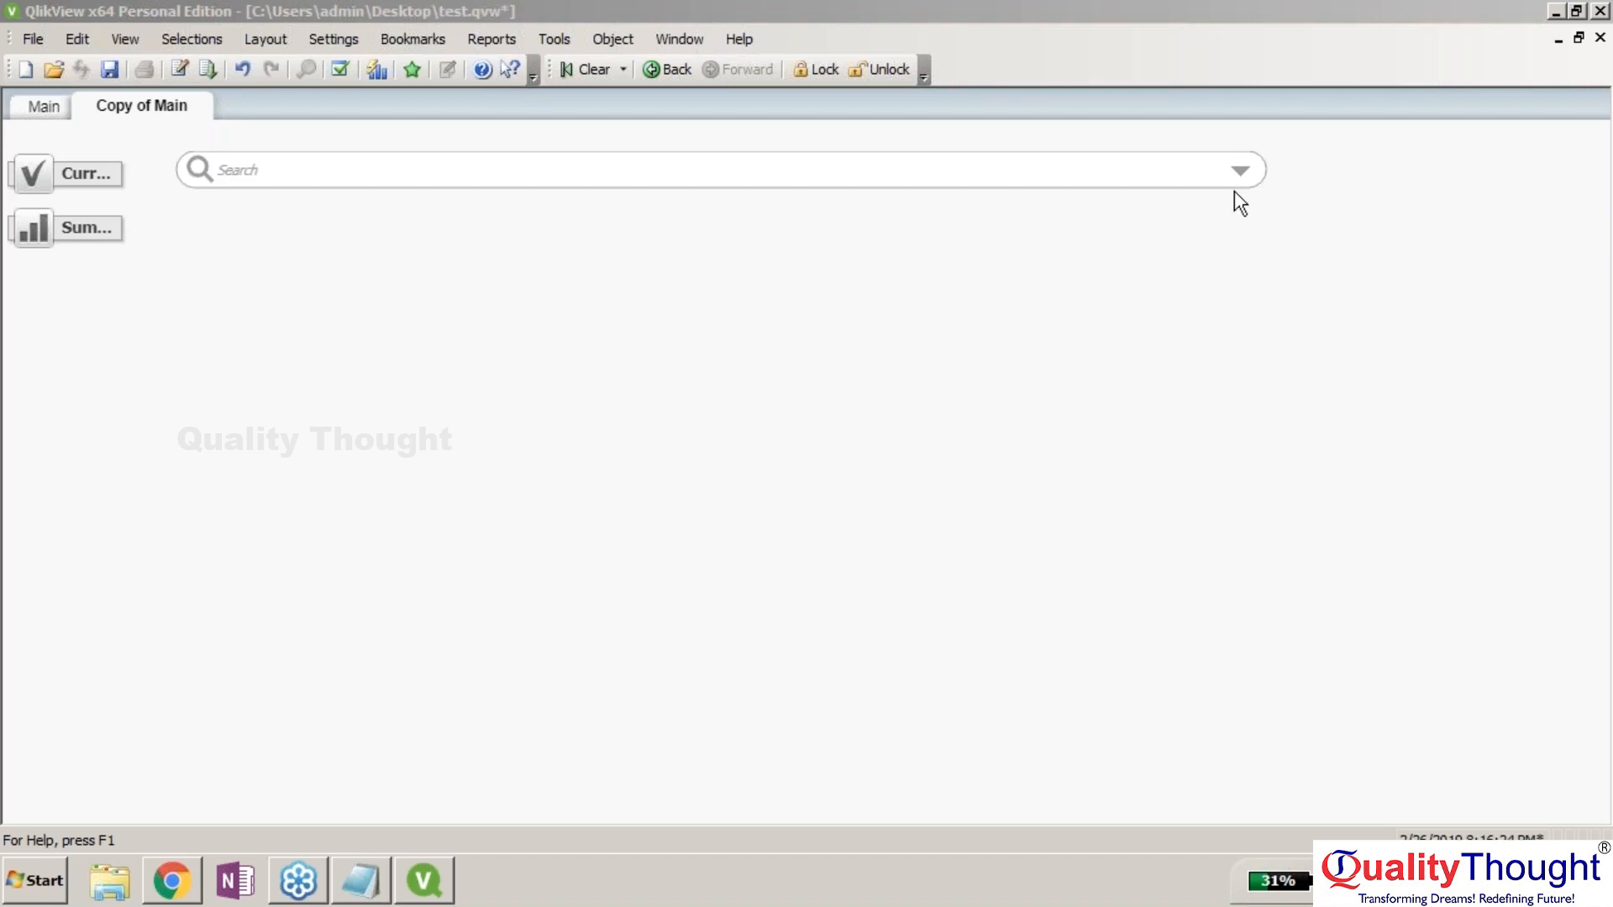
On the Main sheet, select Bike Wash - Dissolver in the Sales Data table.
left_click(61, 179)
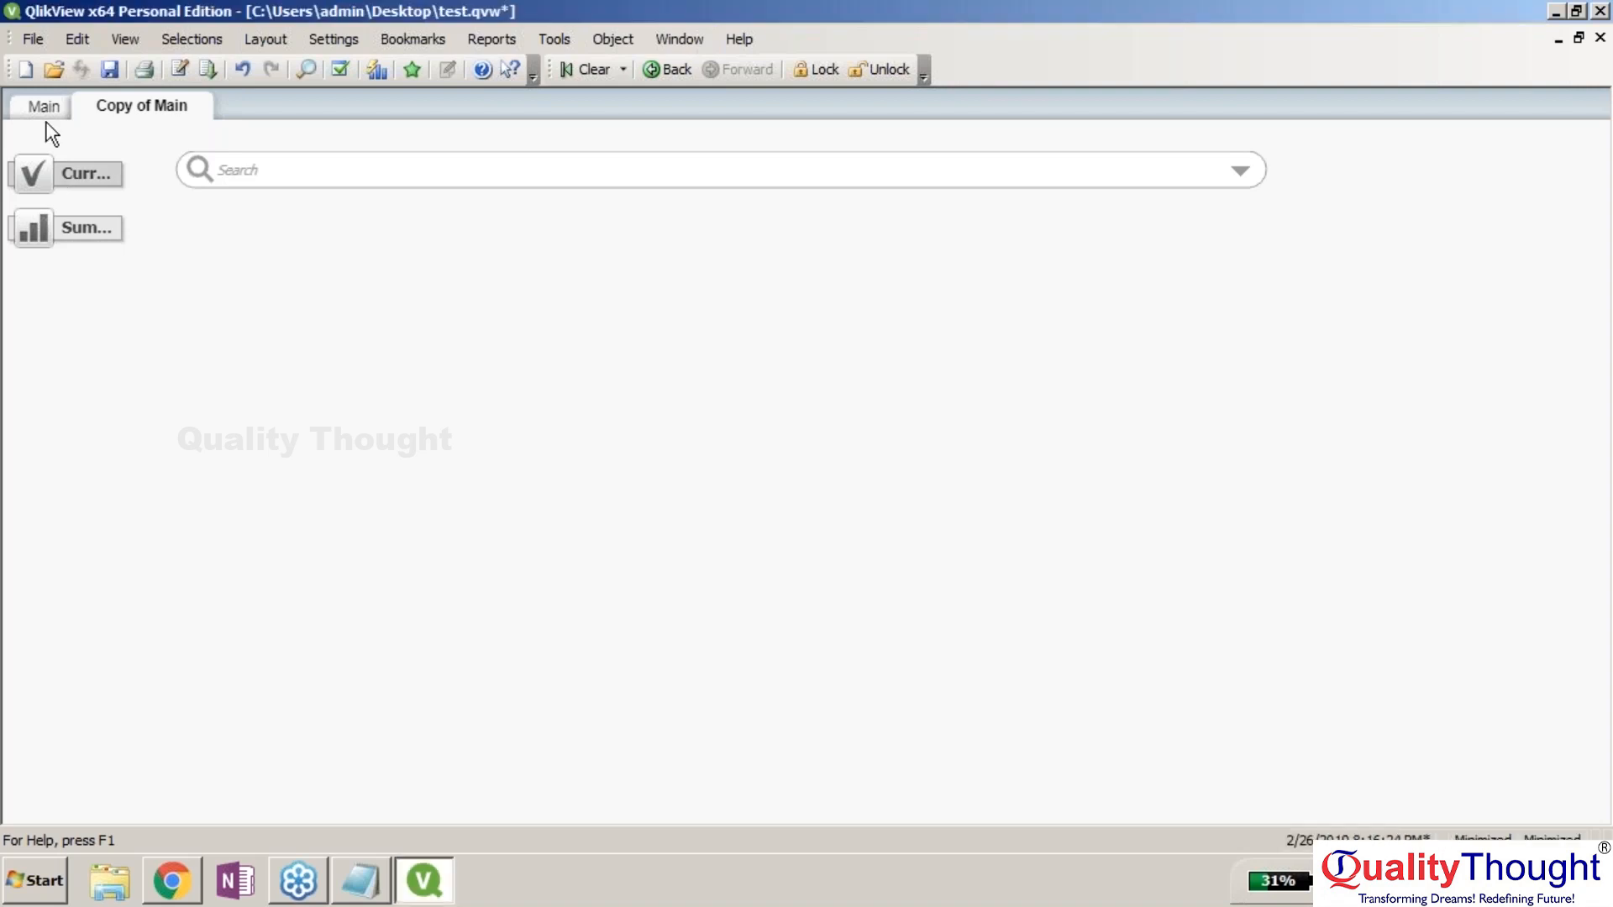
left_click(47, 108)
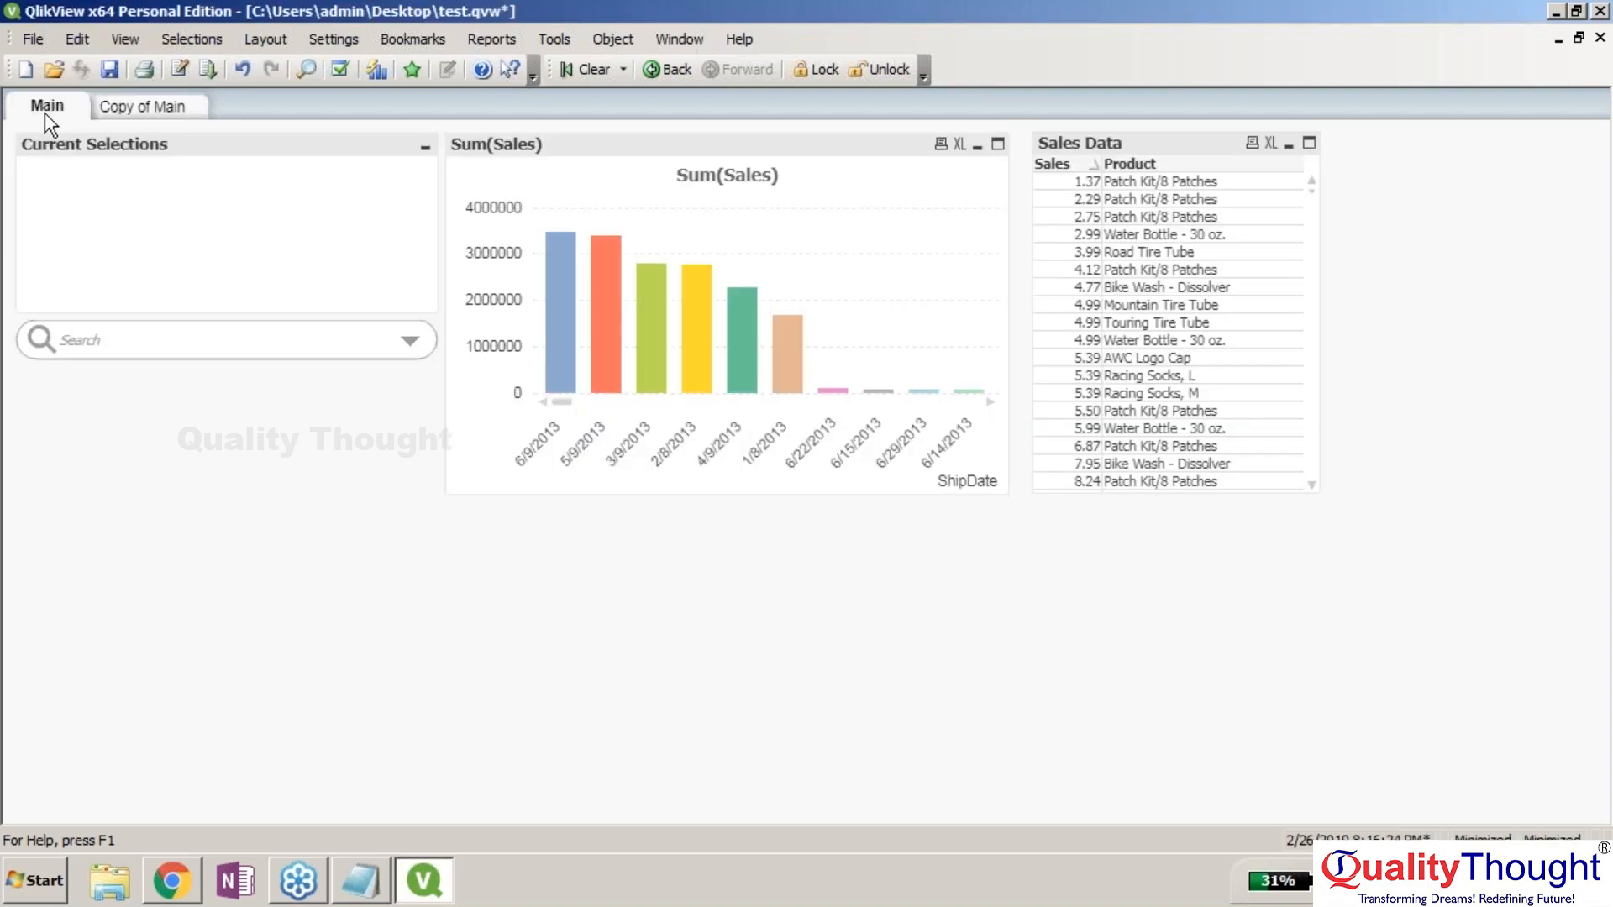
left_click(1139, 294)
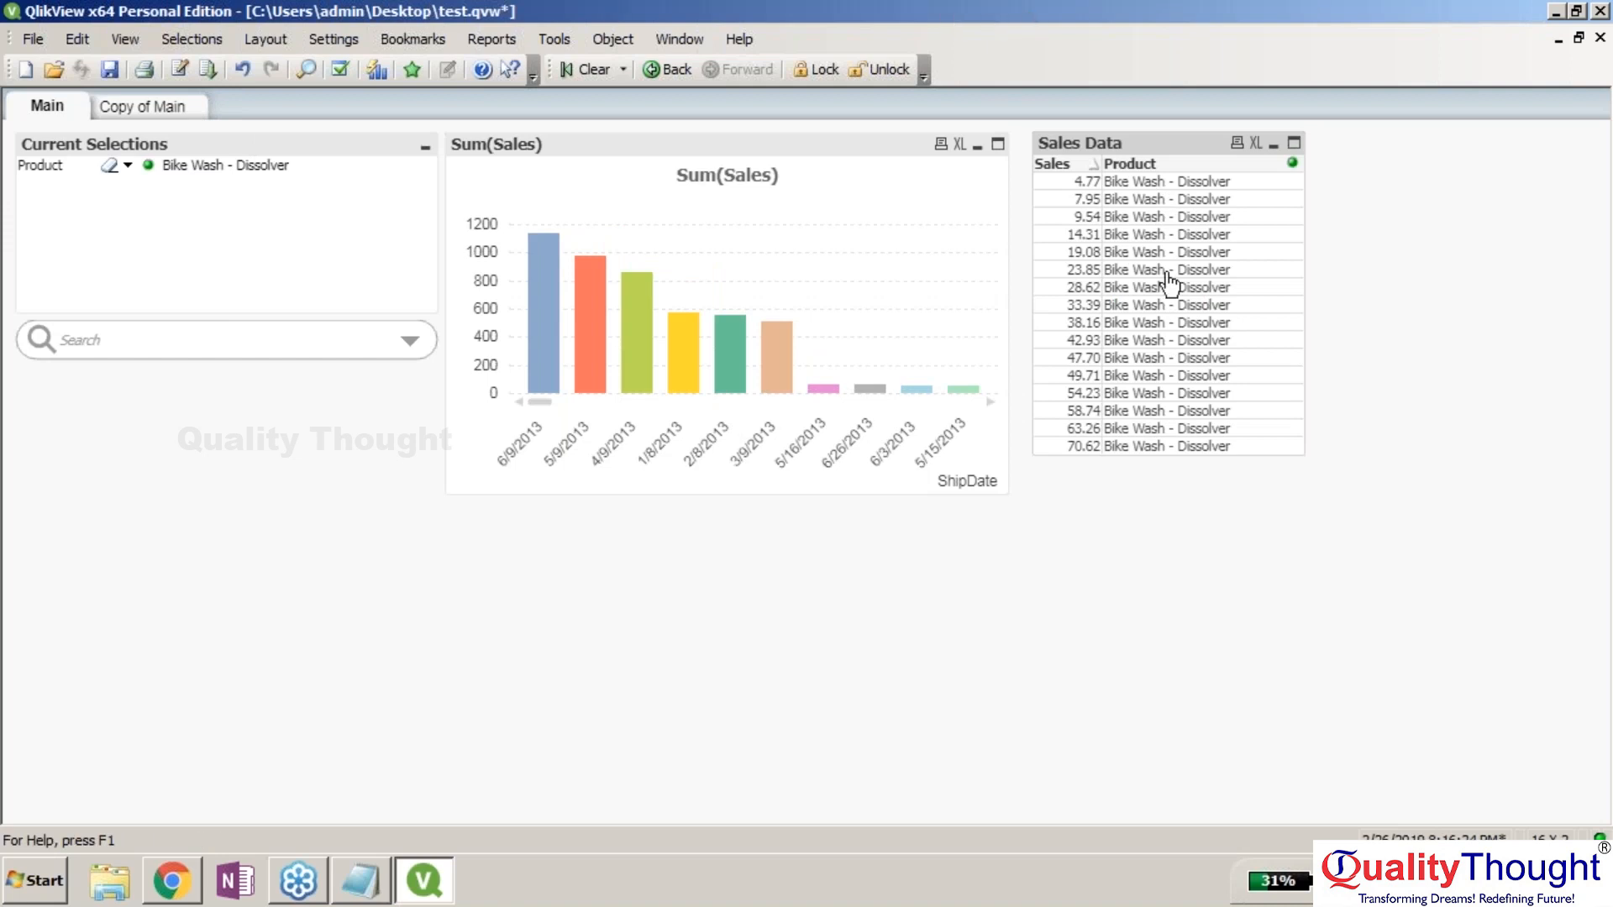
left_click(1598, 404)
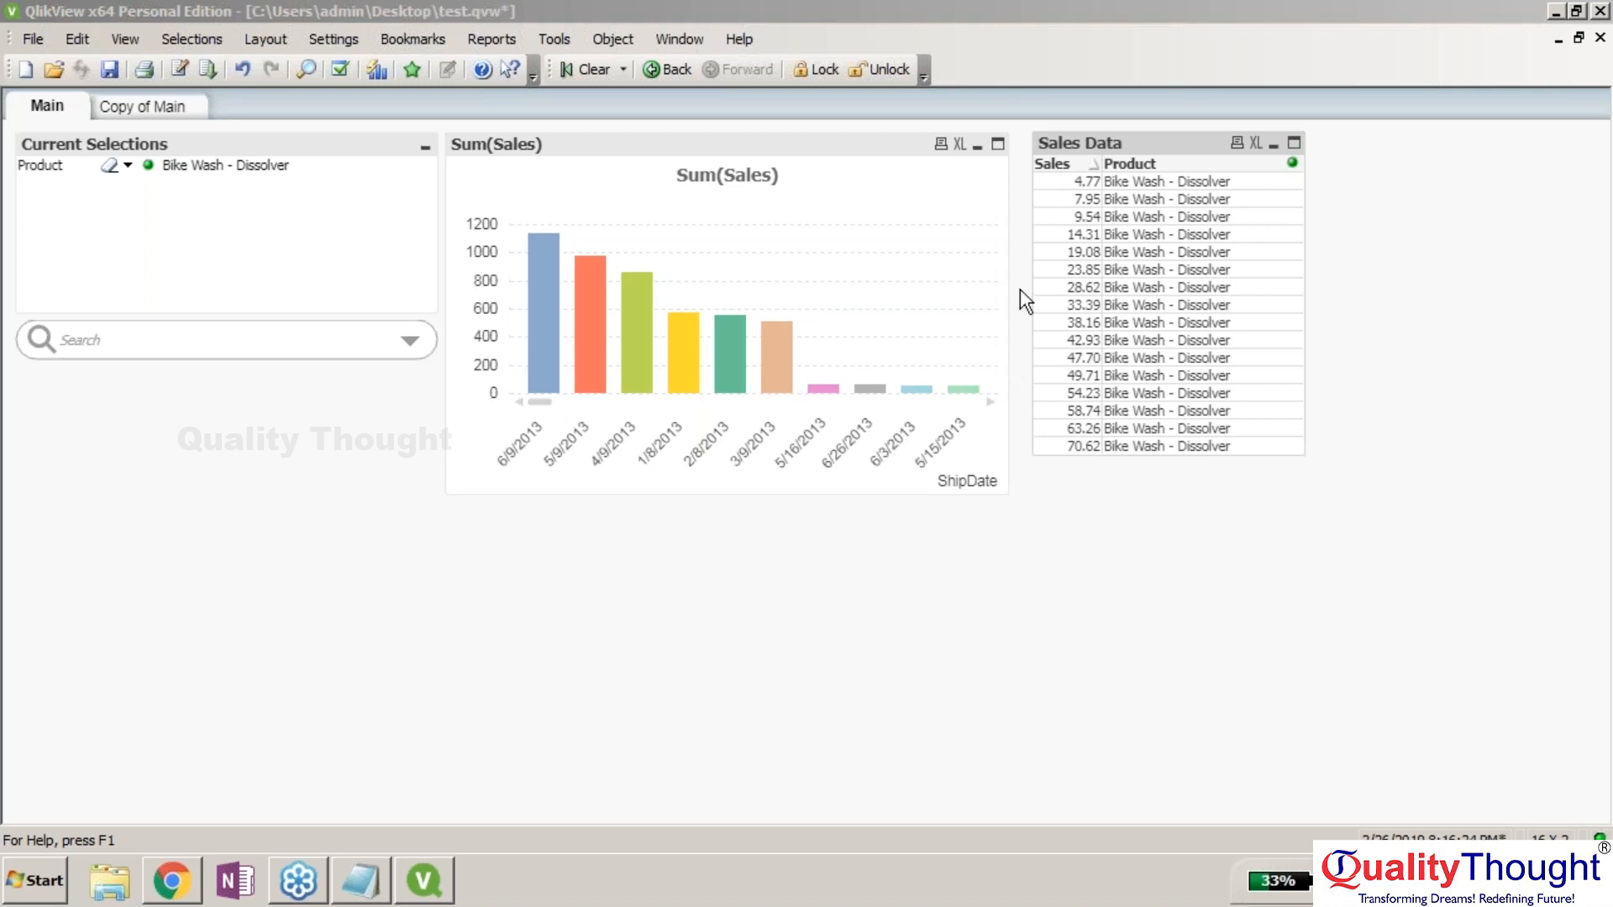
Open the File menu from the filtered Main sheet.
left_click(32, 38)
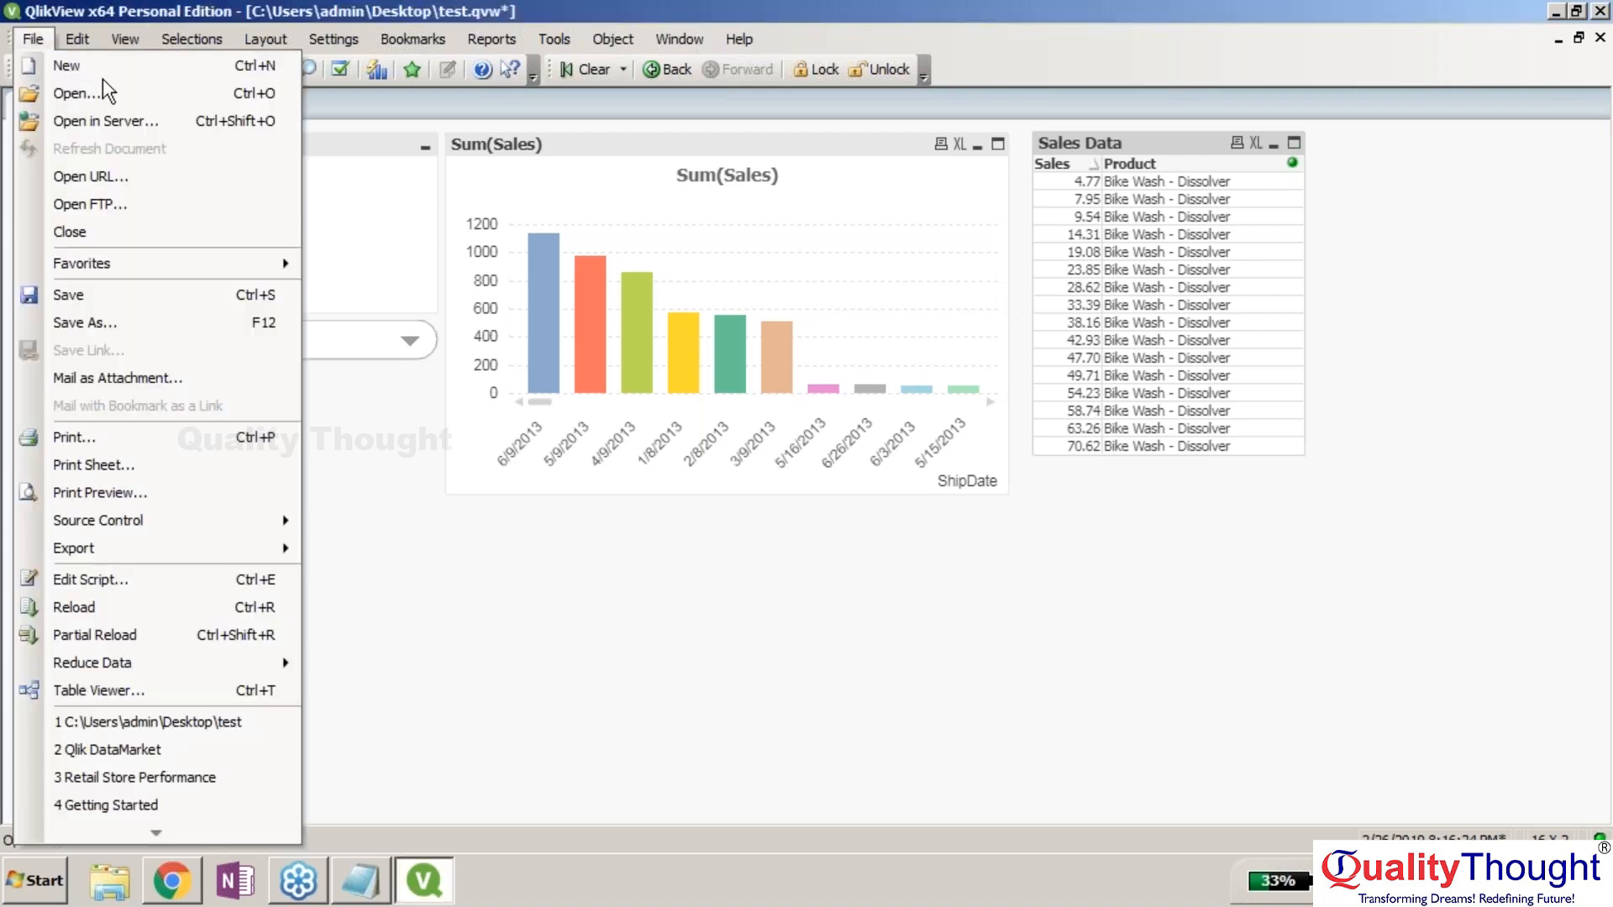
In the script editor, select and copy the whole Sales Orders load script.
left_click(181, 578)
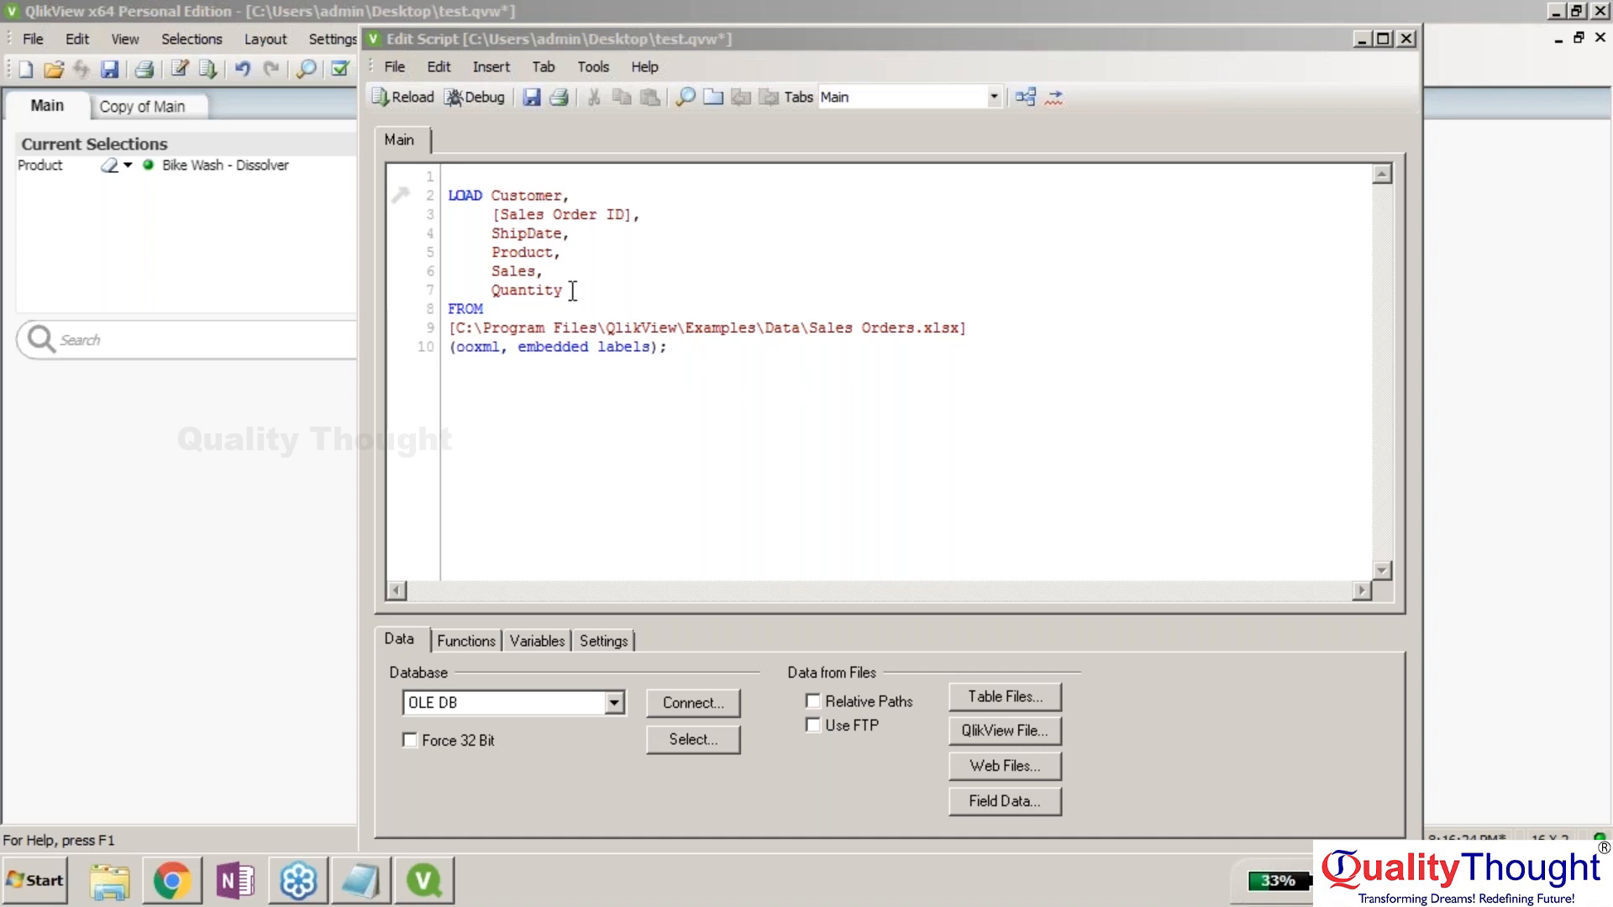
left_click_drag(572, 291, 532, 220)
left_click(579, 233)
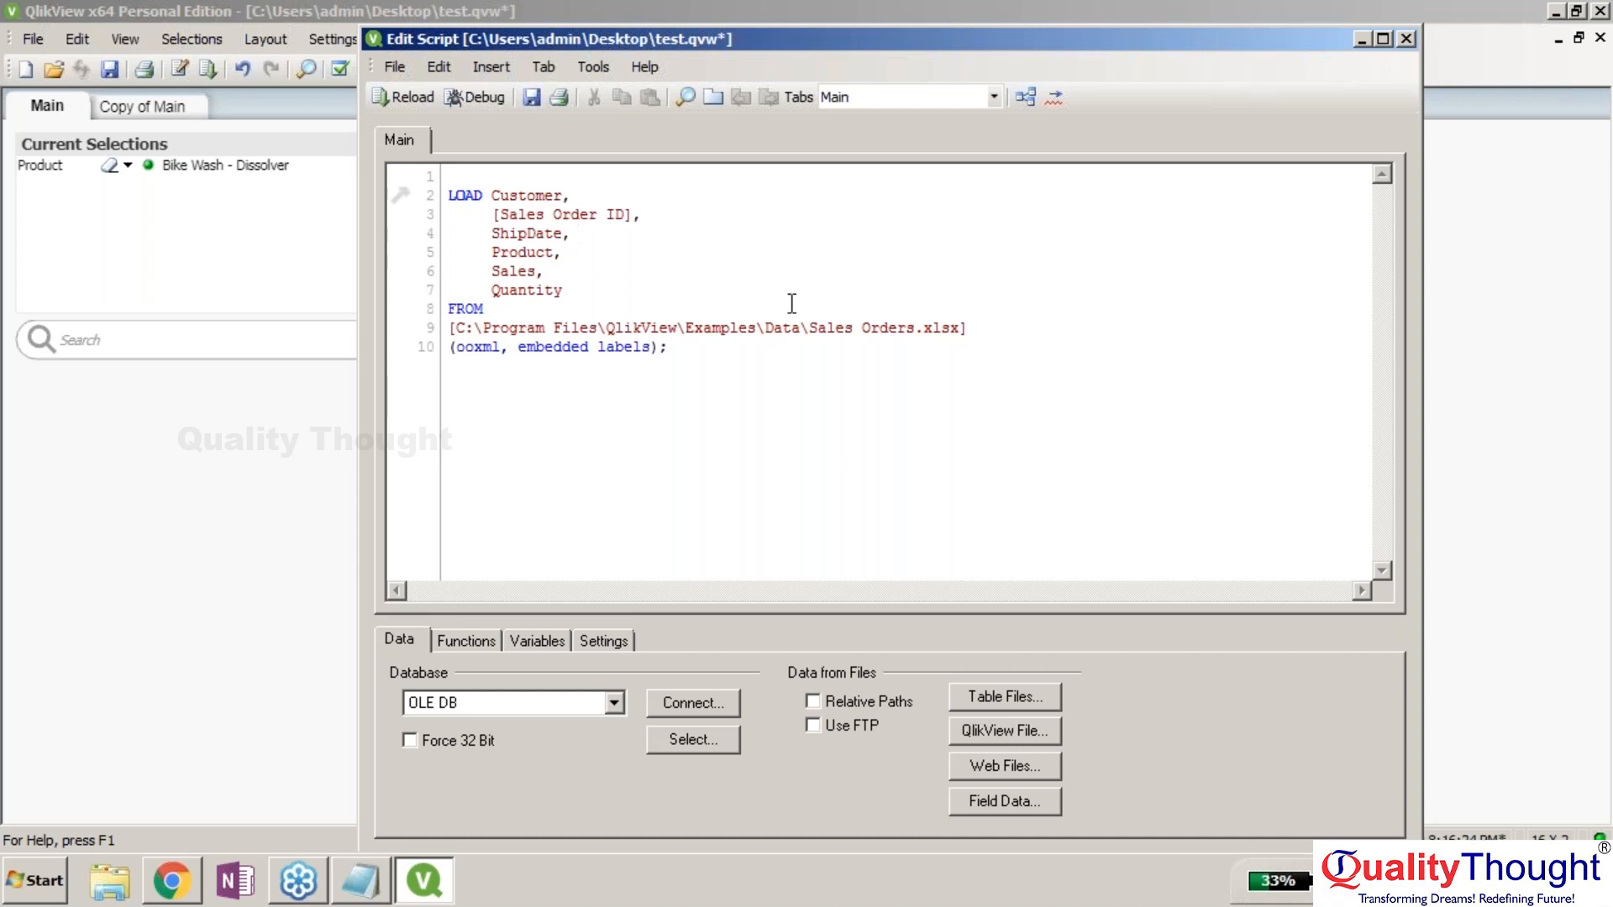
left_click(1595, 420)
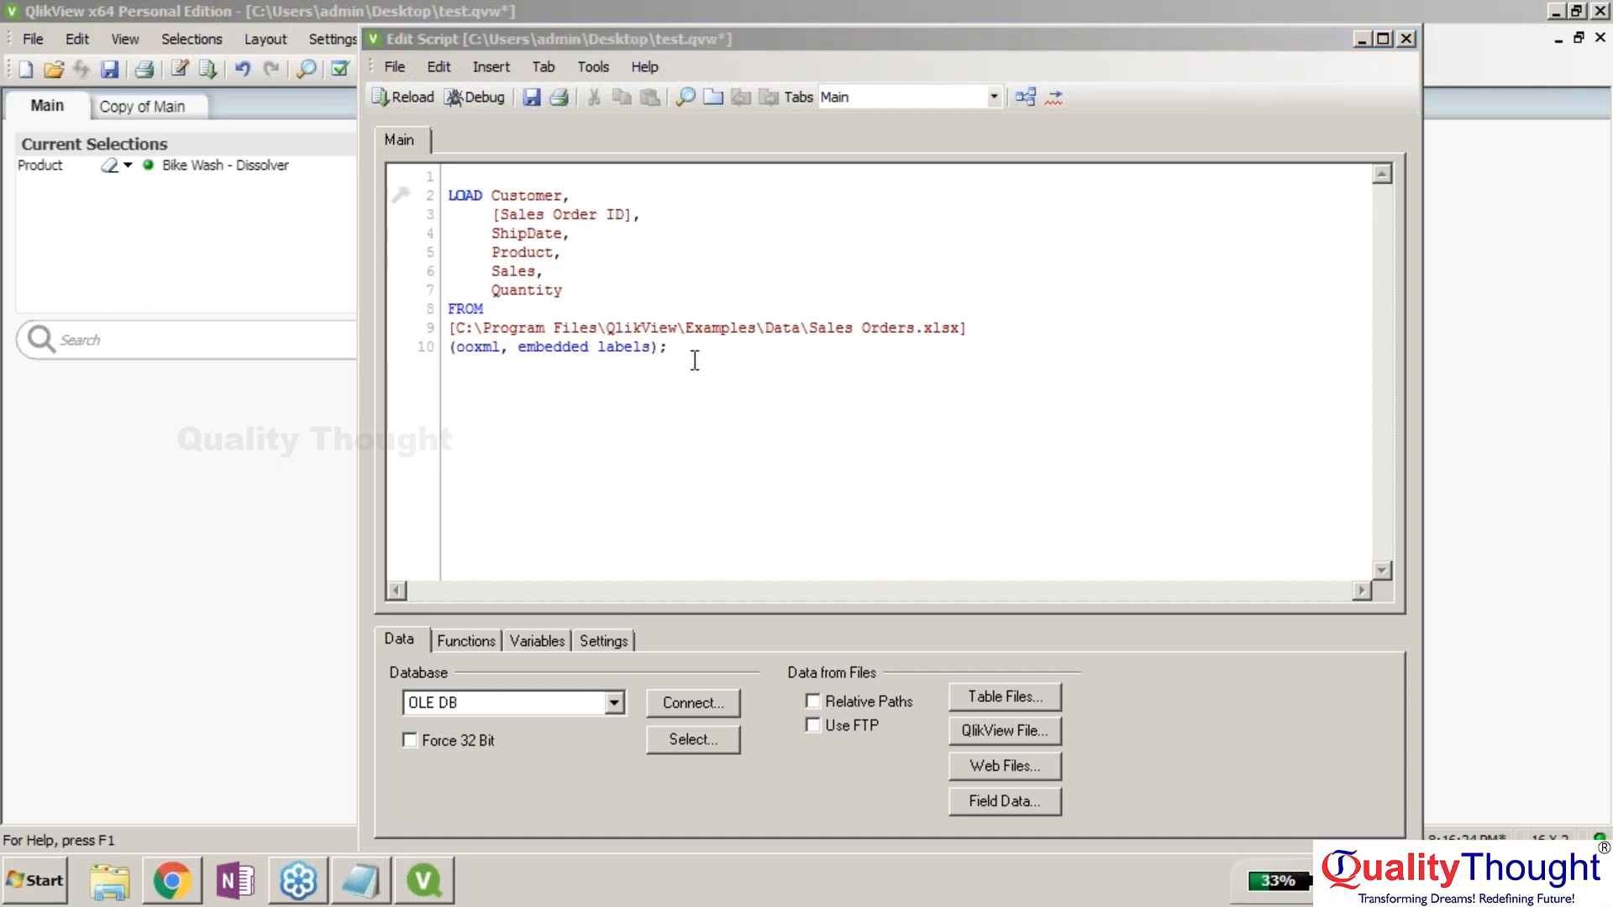
left_click_drag(694, 361, 464, 181)
key("ctrl+c")
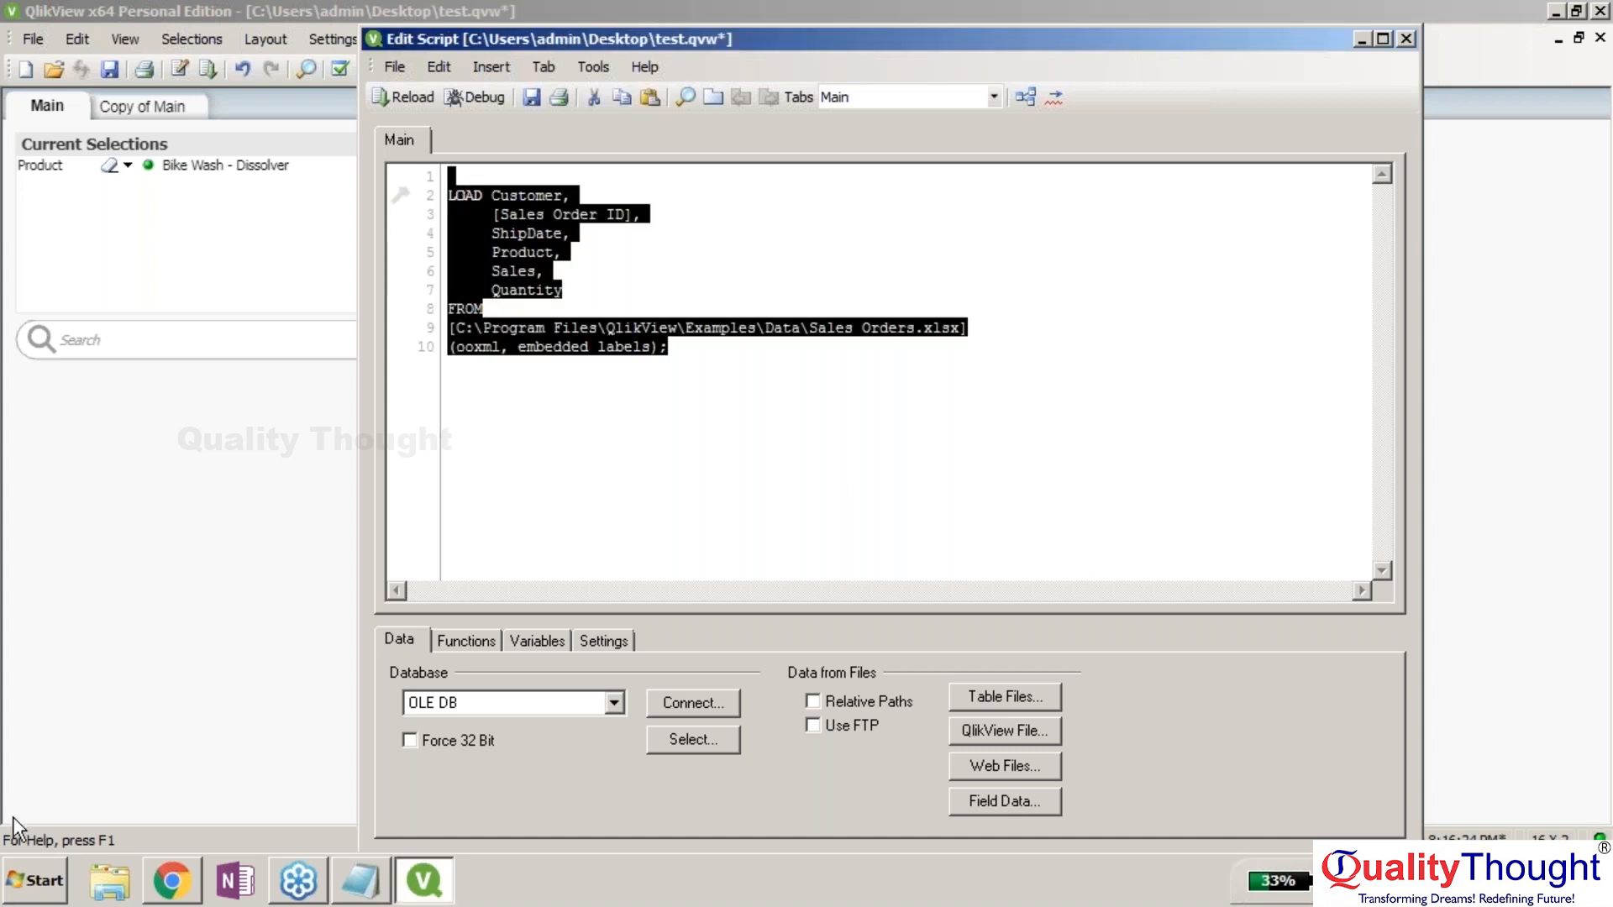
Paste the script into a new Notepad window and close the script editor without keeping changes.
left_click(33, 880)
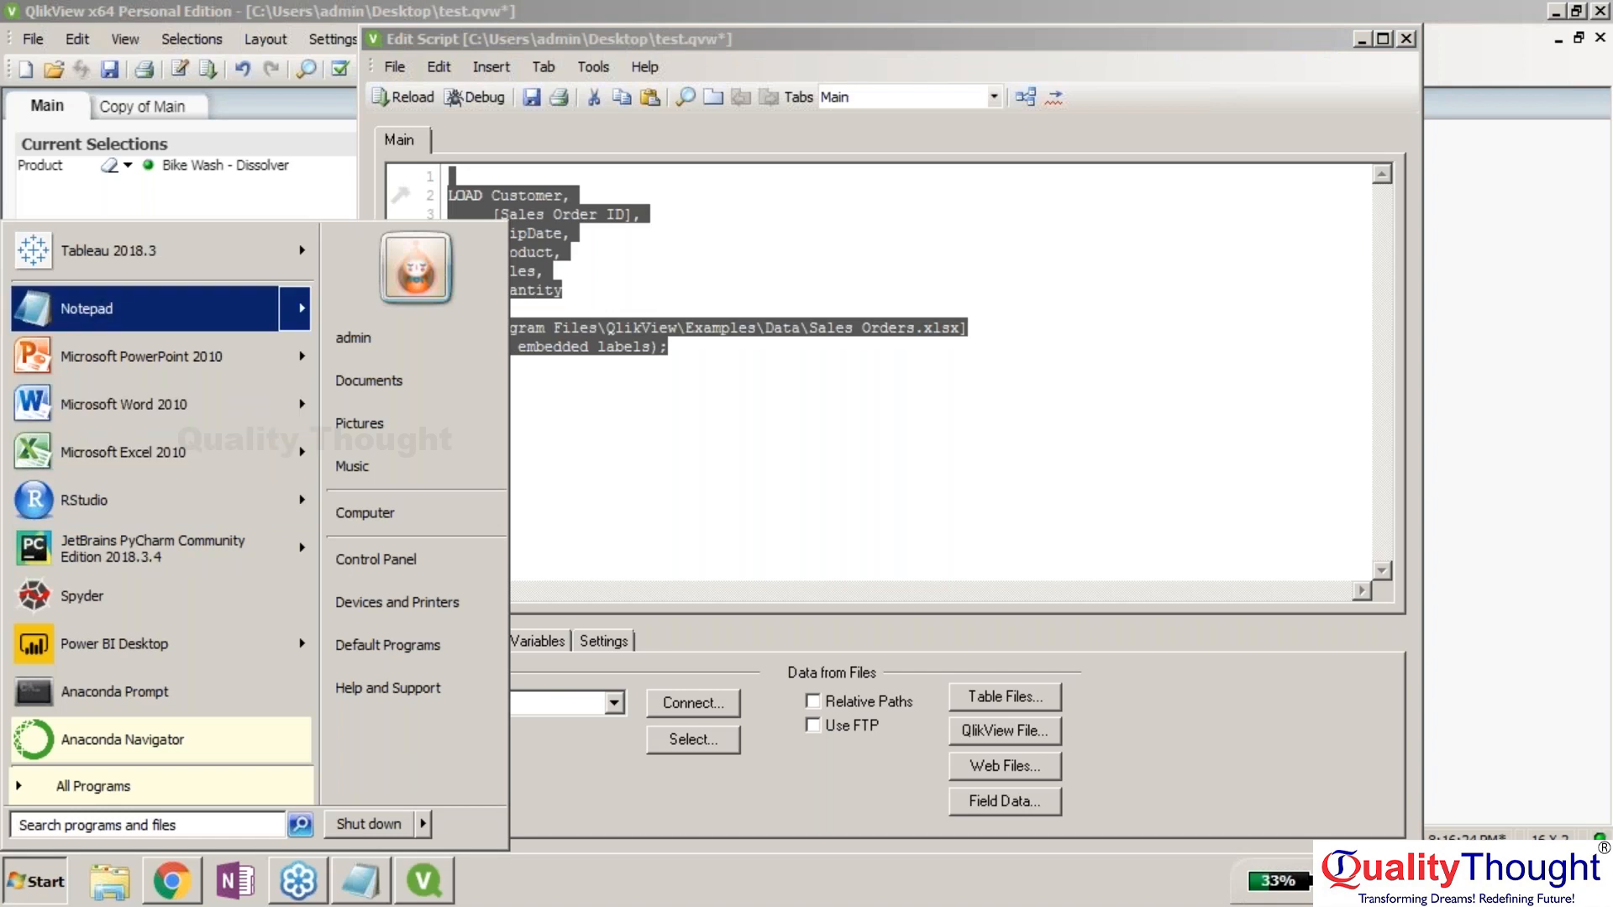
left_click(101, 97)
key("ctrl+v")
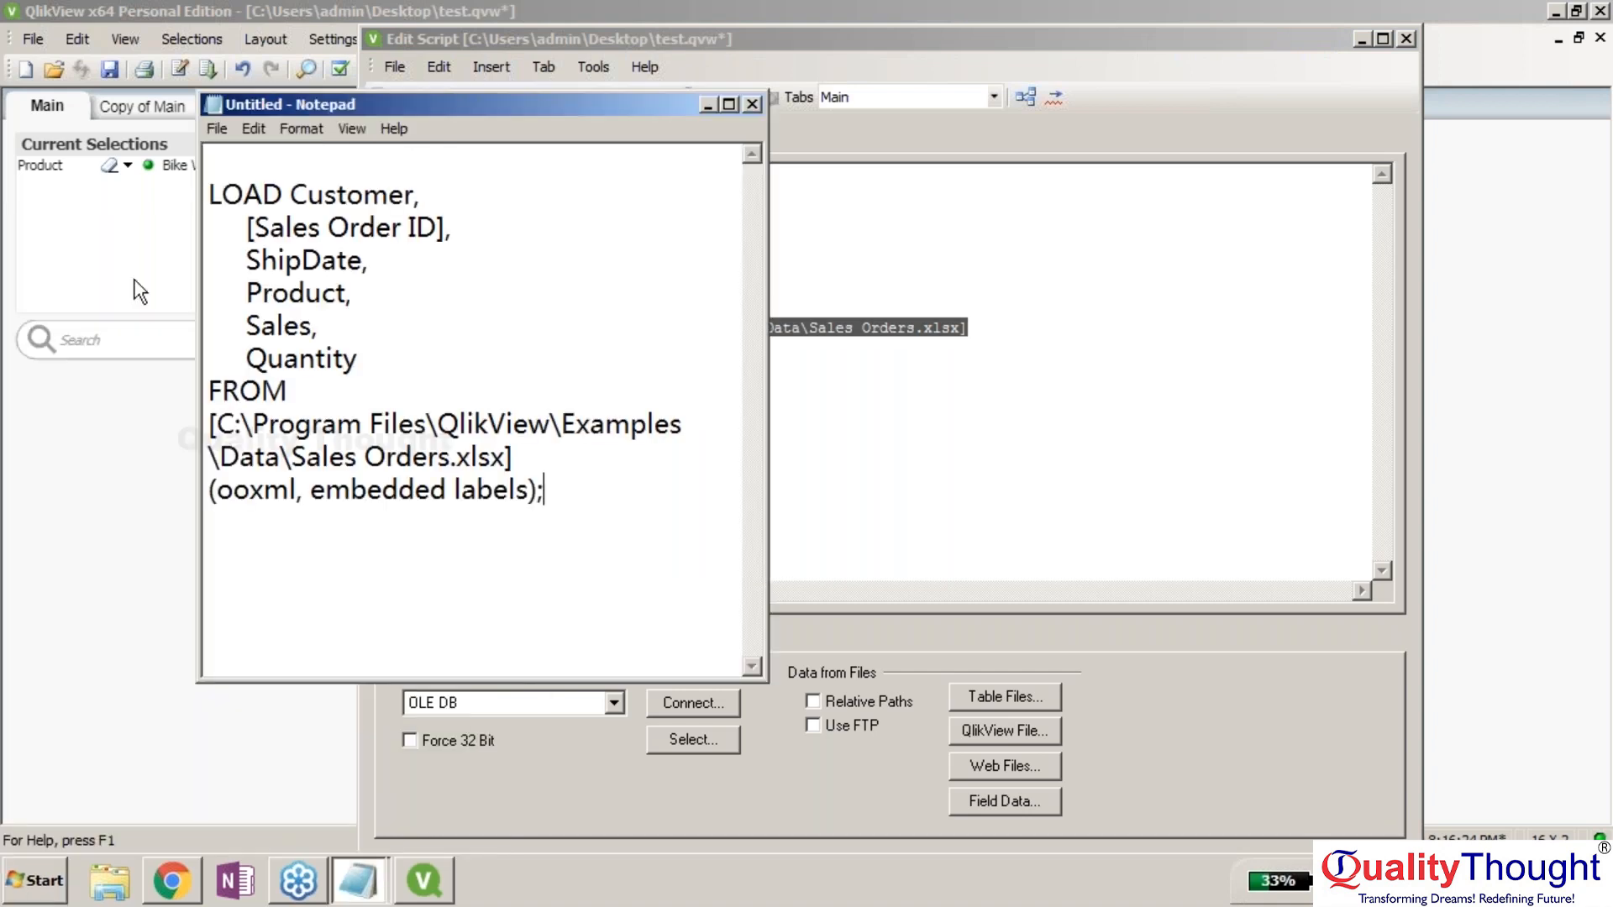
left_click(1120, 33)
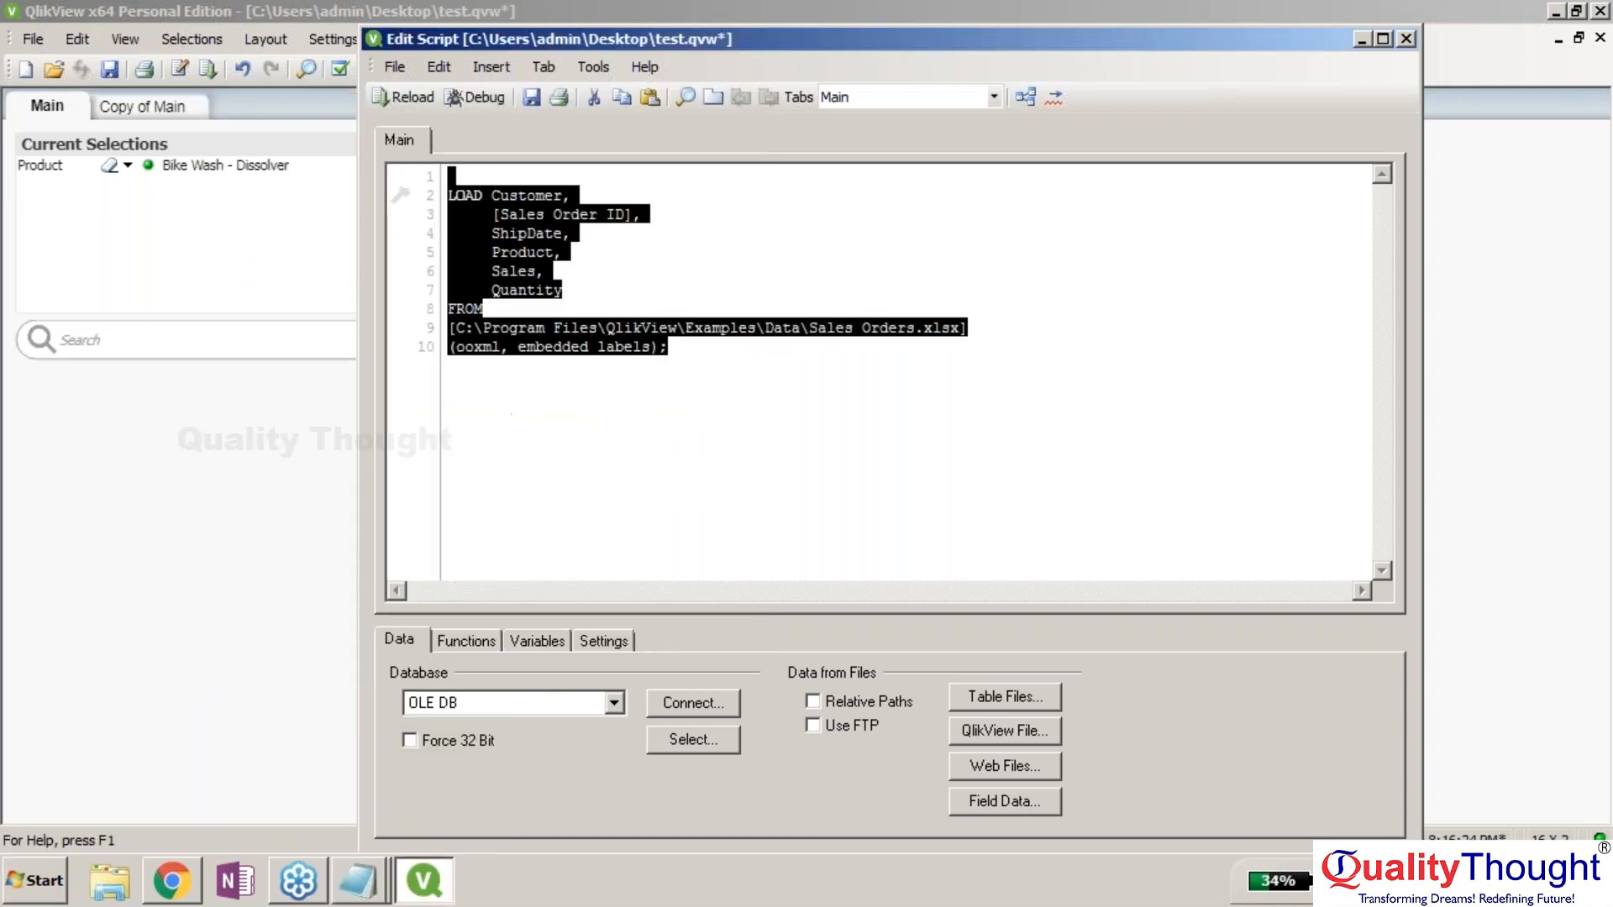
key("Escape")
left_click(915, 521)
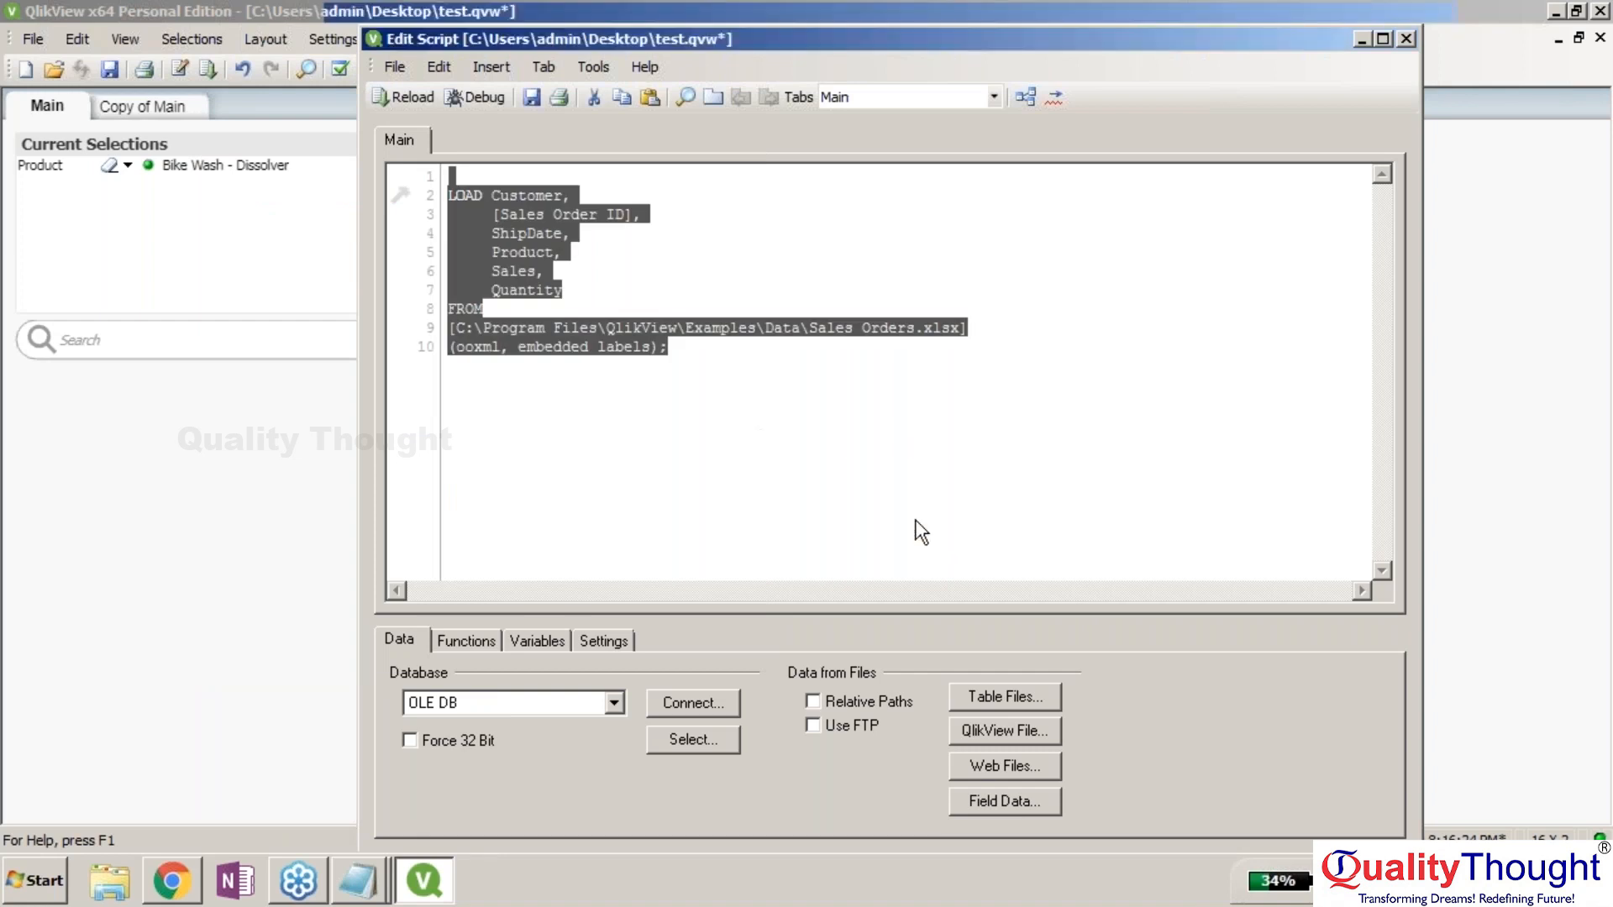
Exit QlikView without saving test, then relaunch QlikView 12 via a Start search for 'qlik'.
key("alt+F4")
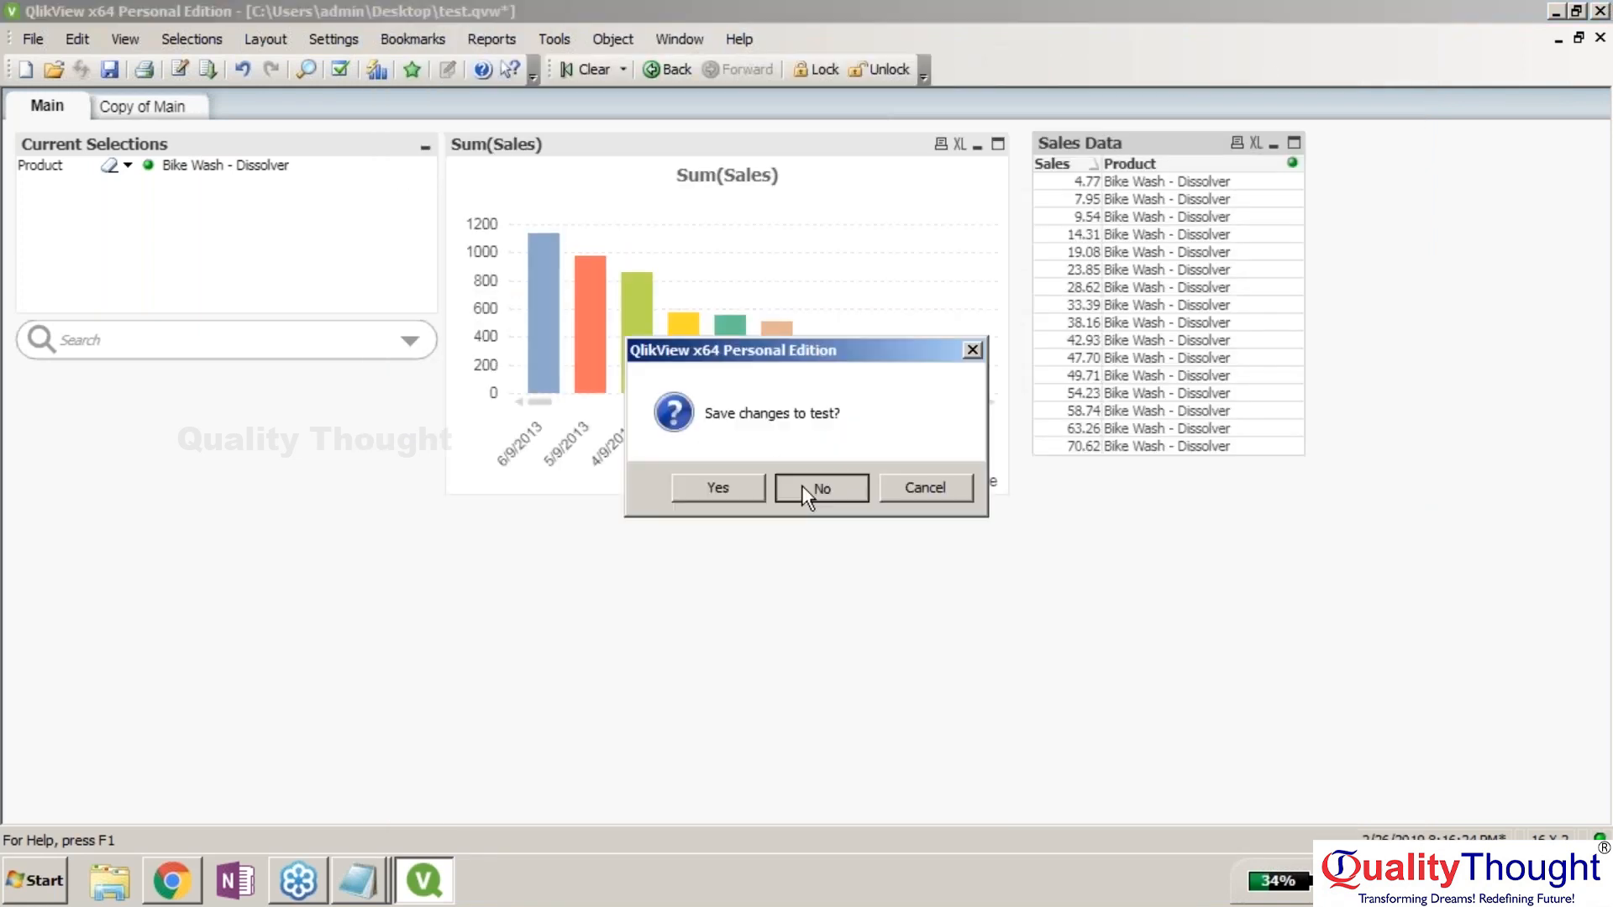
left_click(813, 487)
left_click(12, 900)
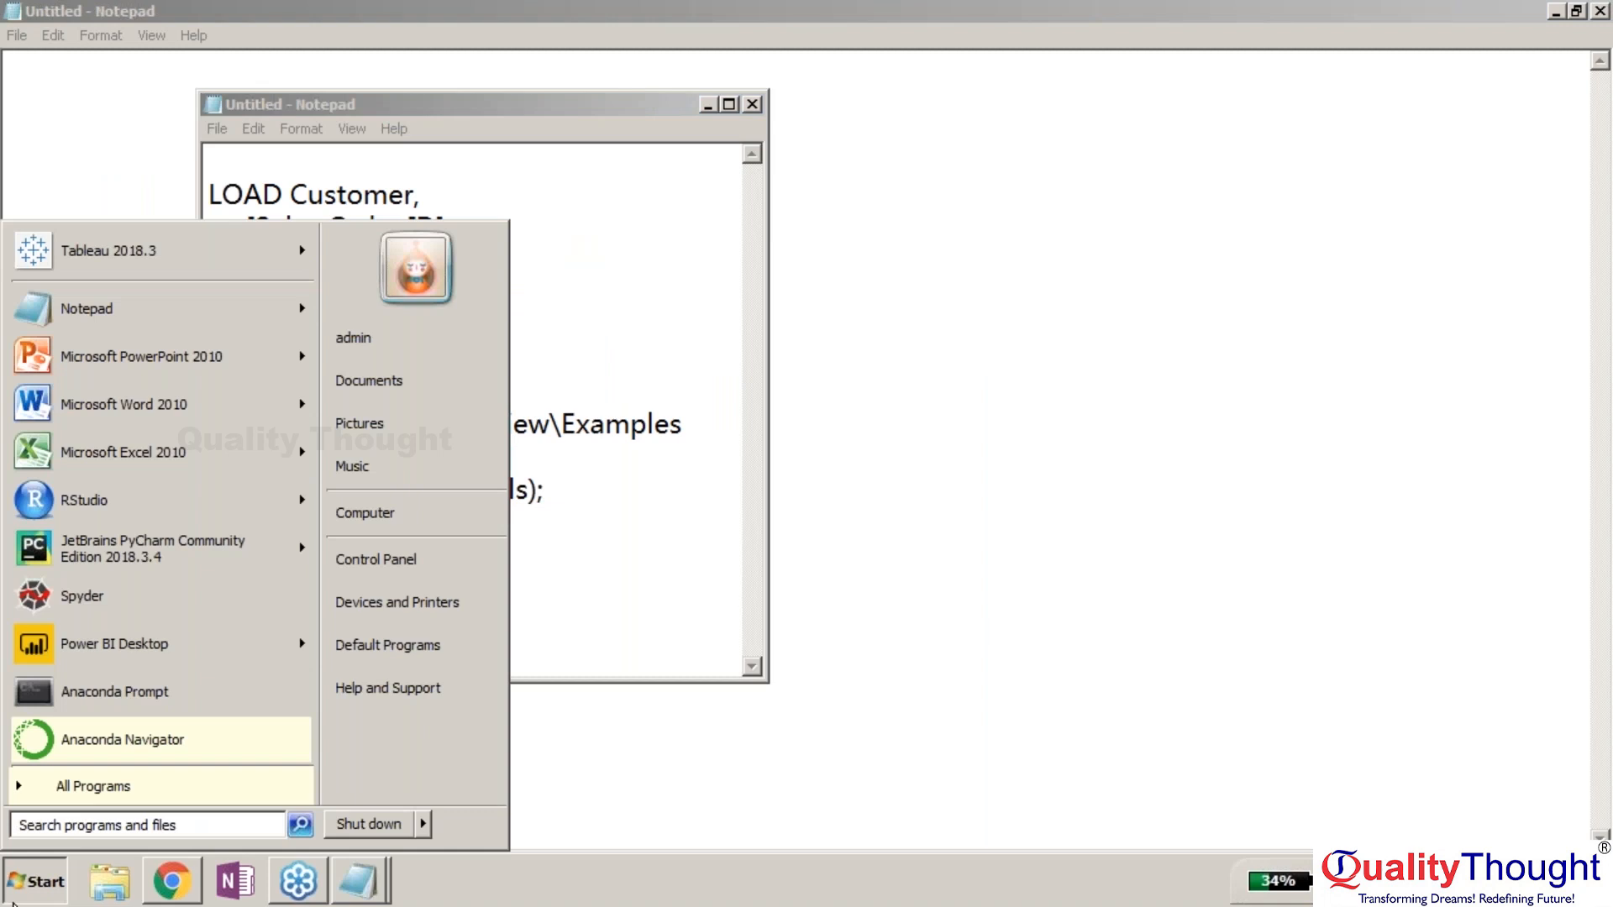
type("qlik")
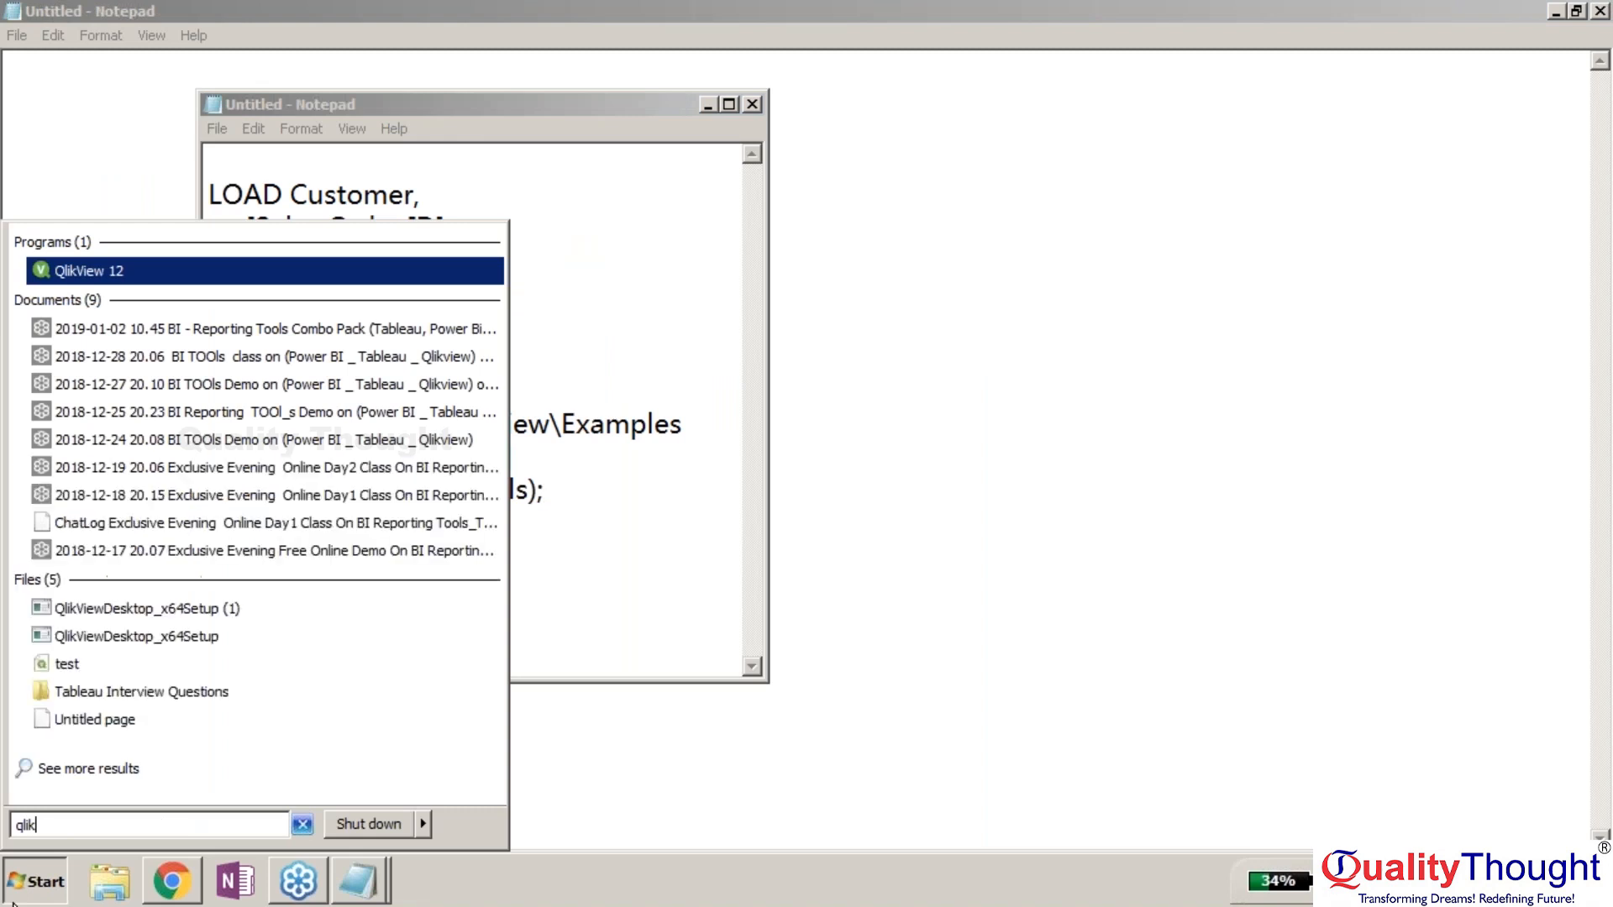
key("Return")
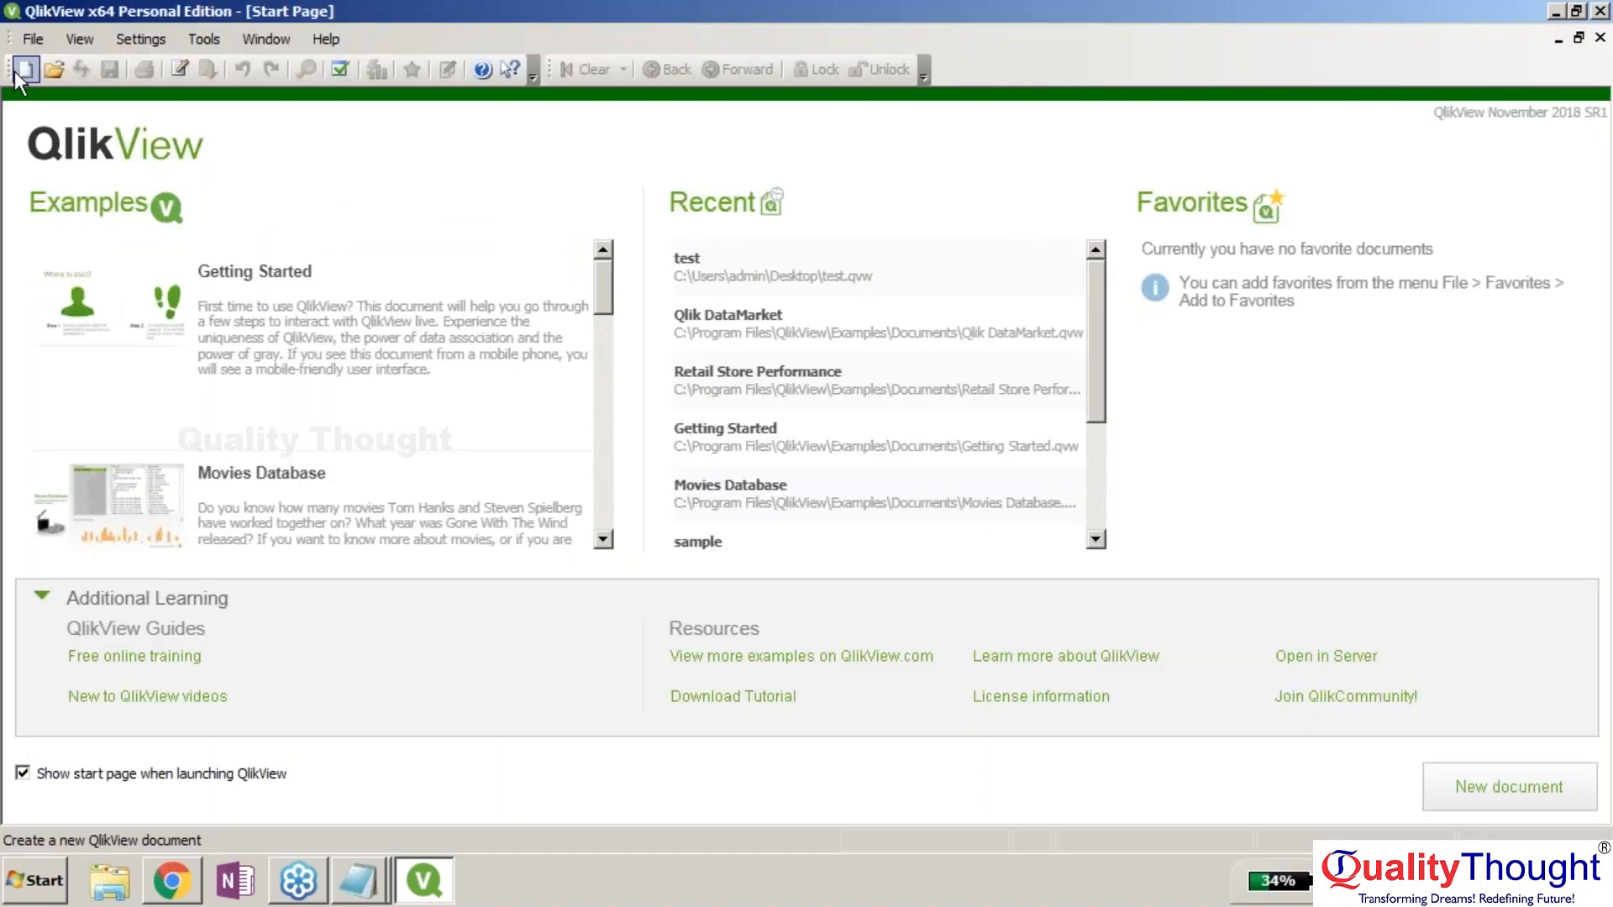
Create a new document, dismiss the Getting Started Wizard, and open its script editor.
left_click(18, 72)
left_click(1265, 60)
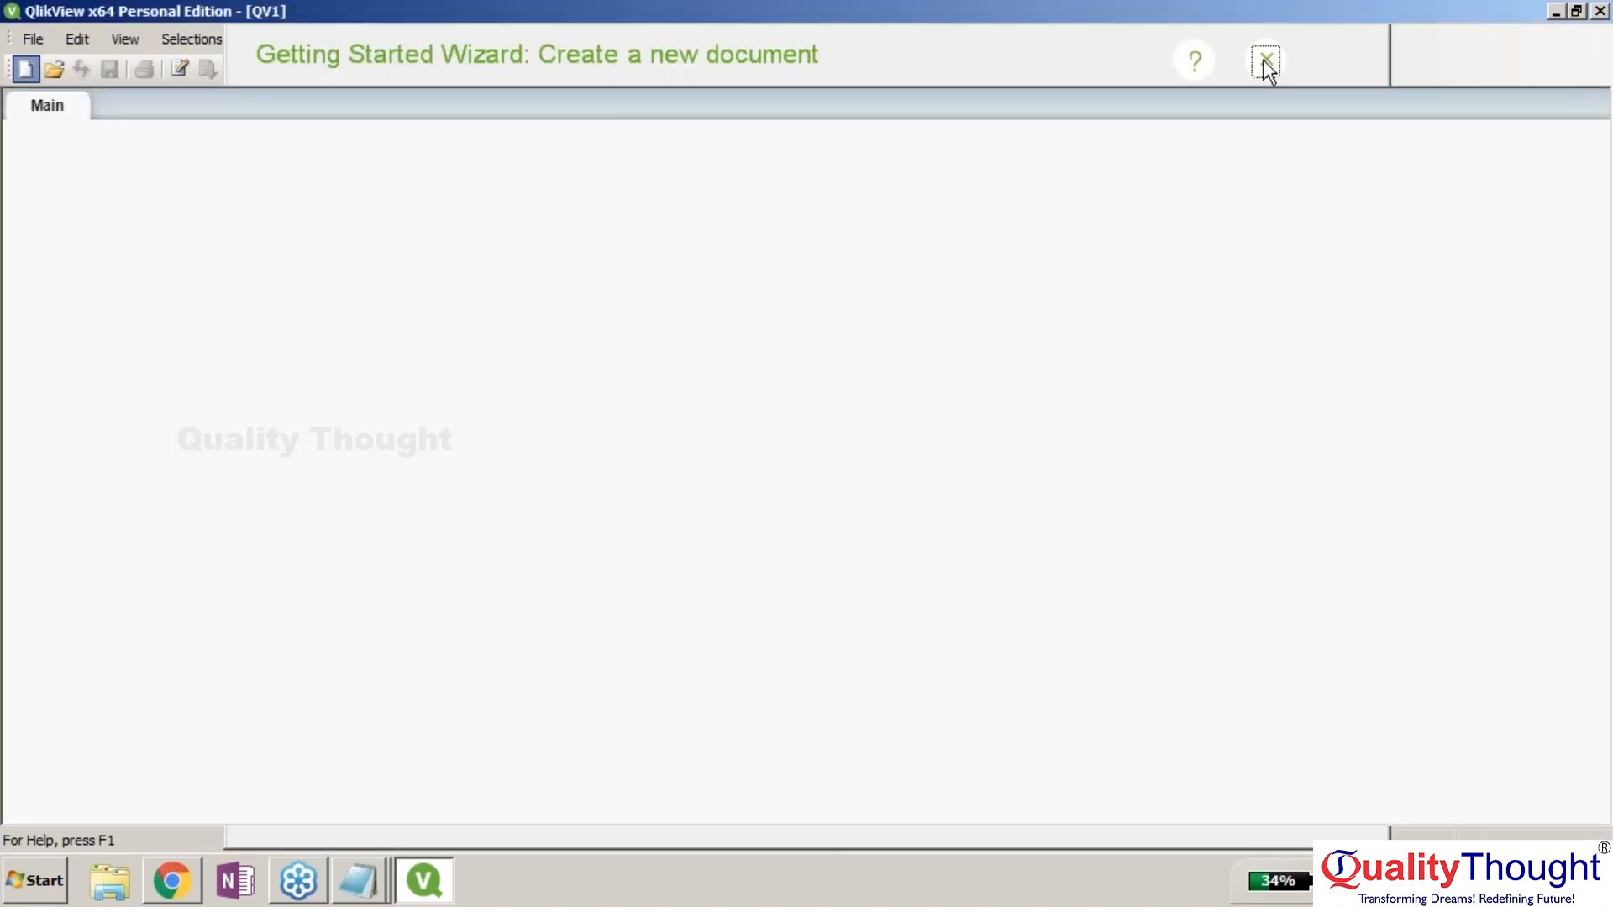
left_click(31, 39)
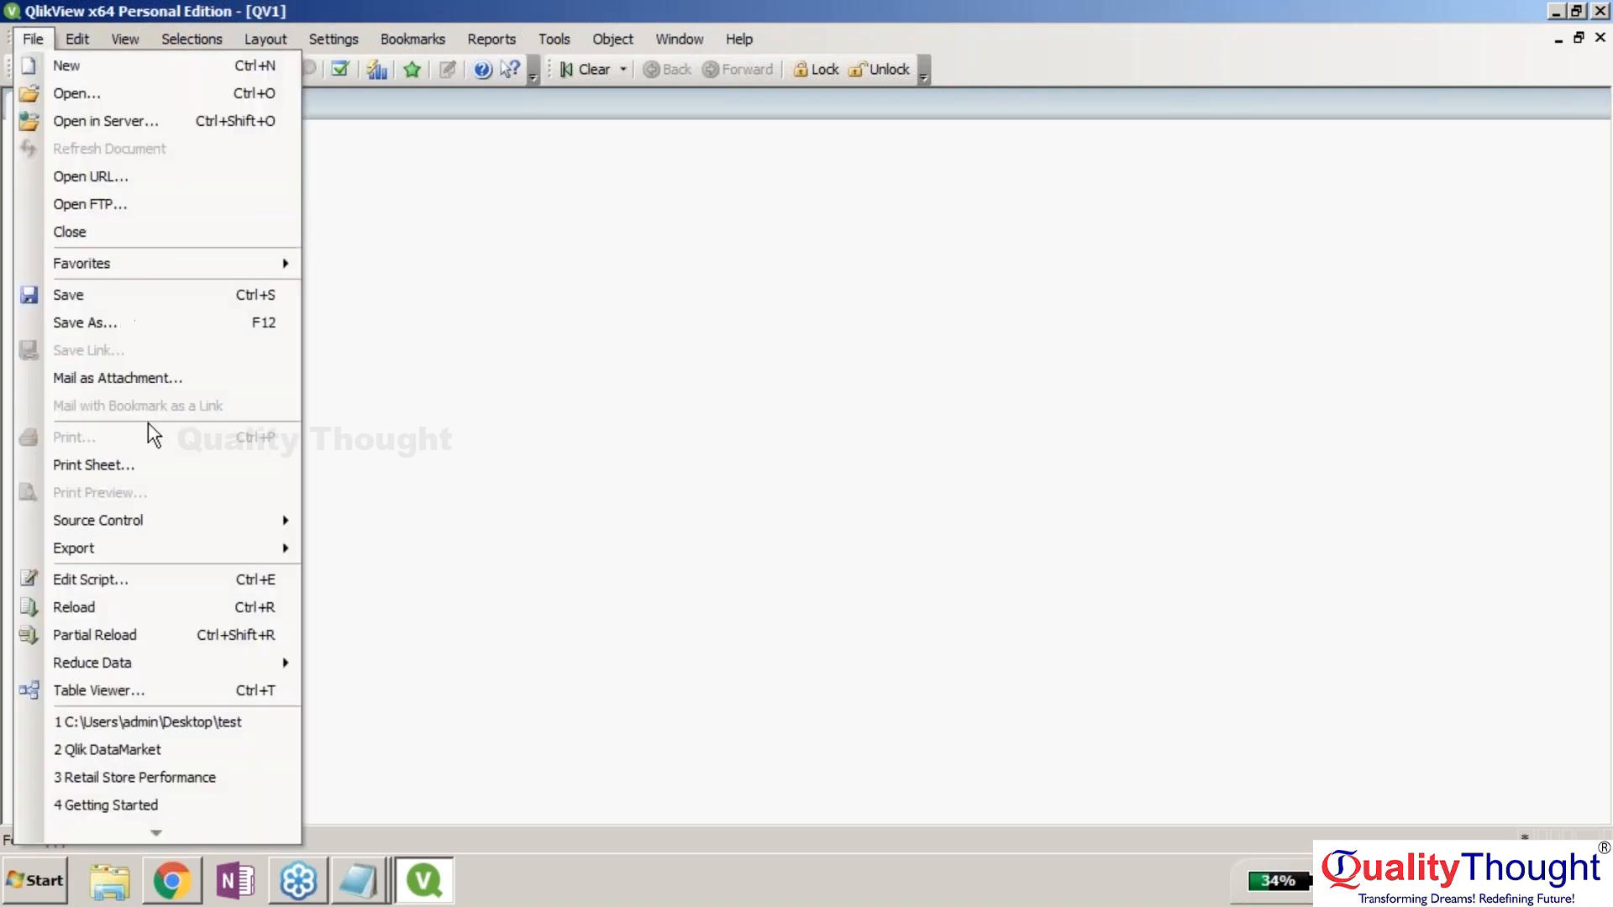
left_click(137, 584)
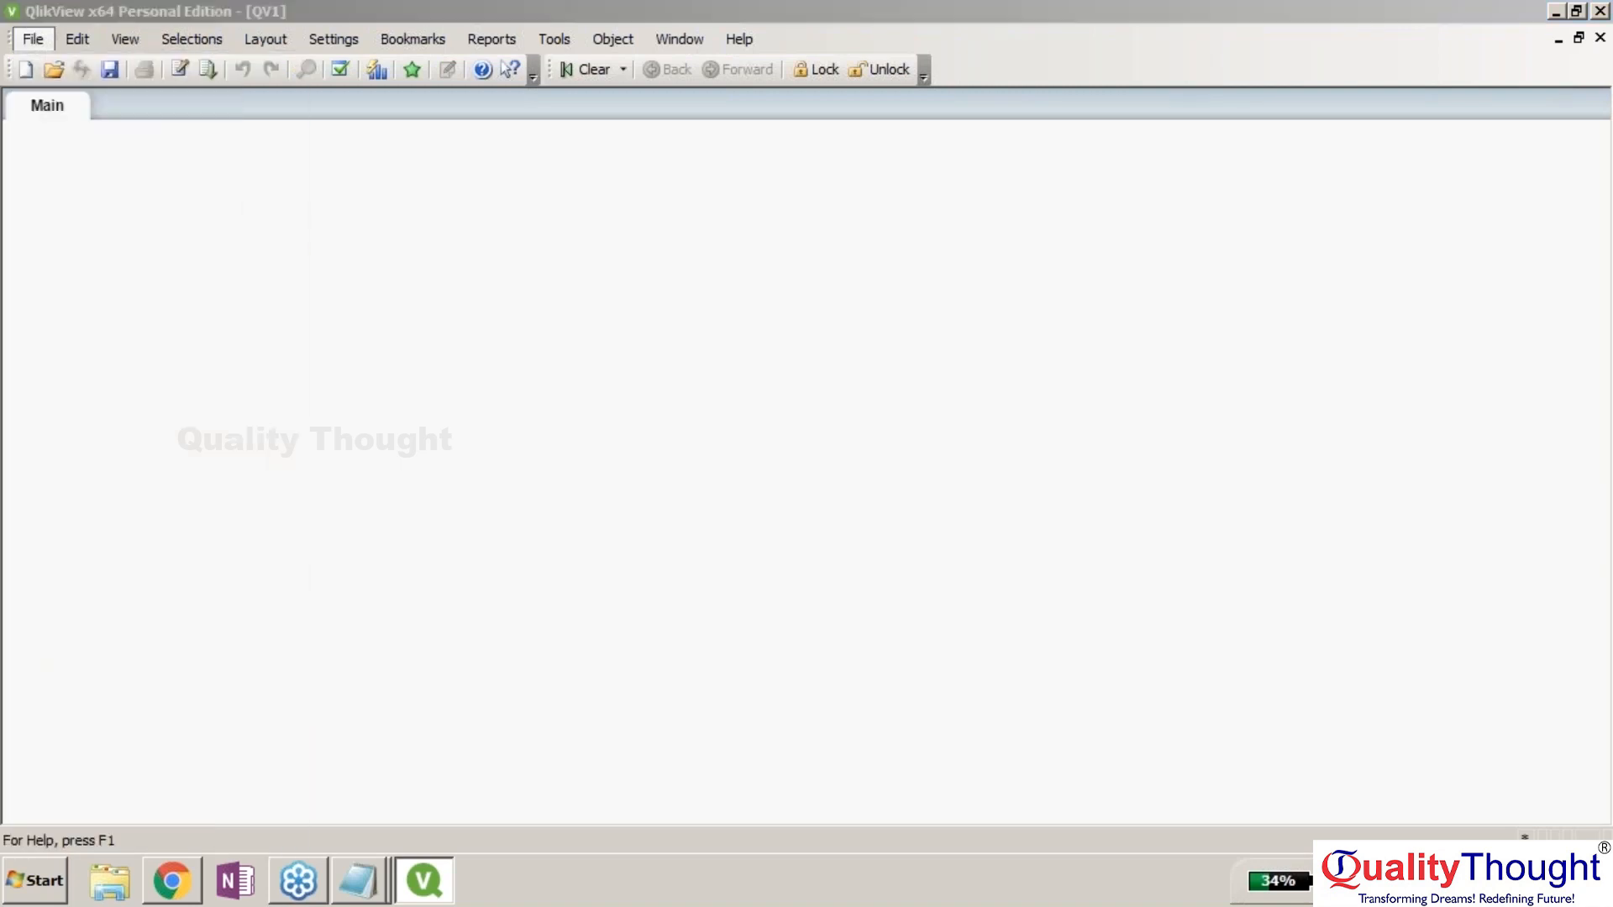
key("ctrl+e")
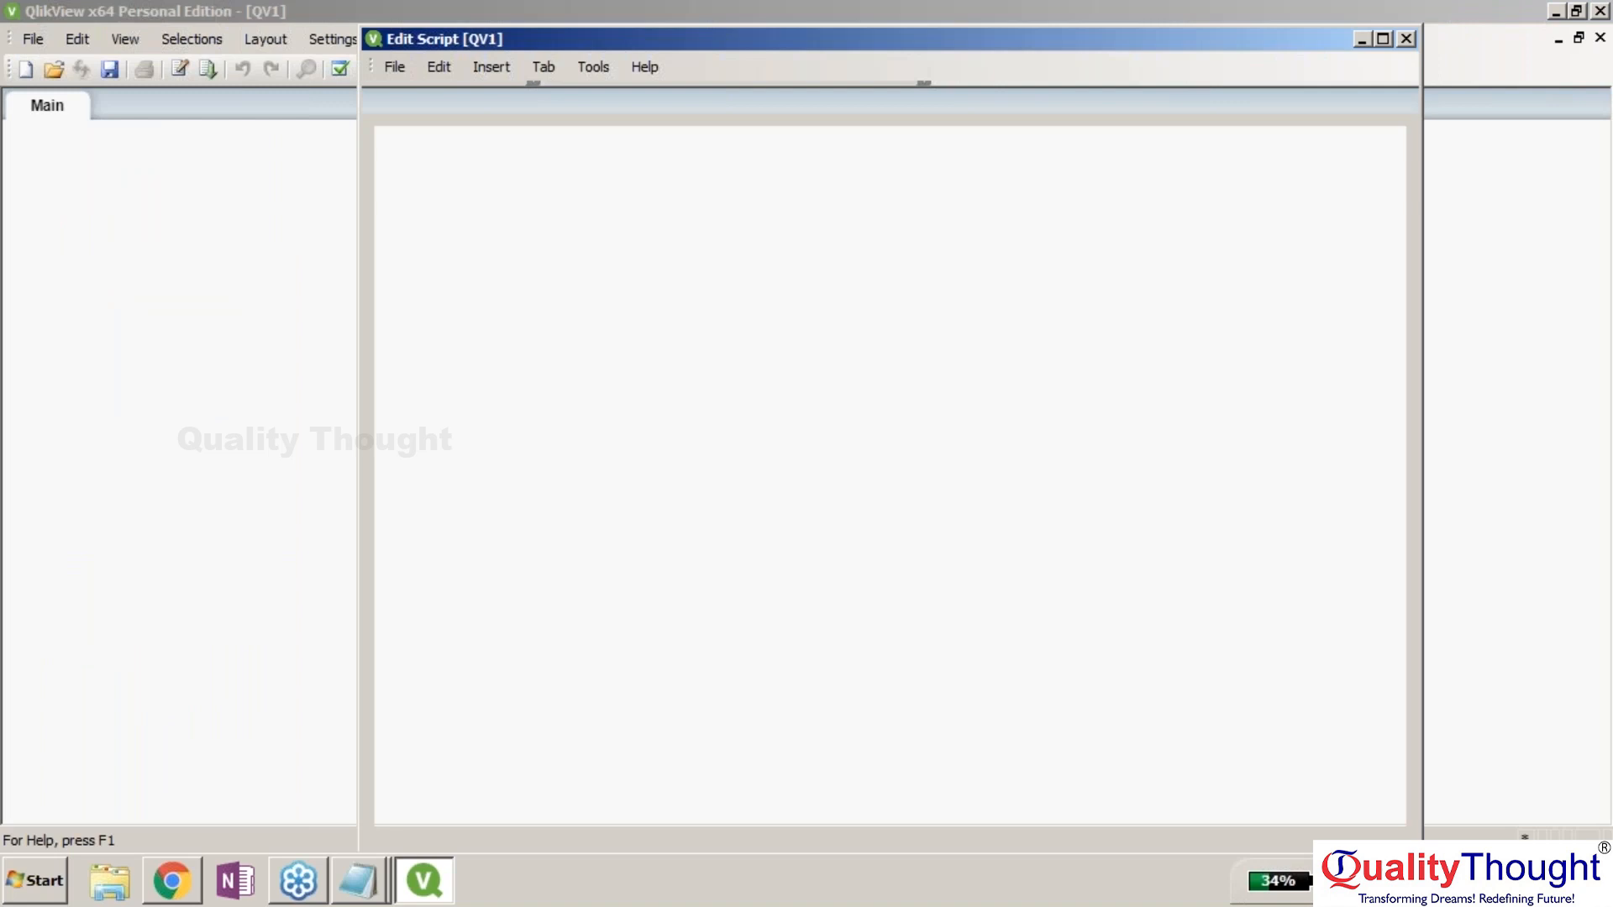
Paste the Sales Orders LOAD statement and start a debug run, agreeing to save first.
type("LOAD Customer,      [Sales Order ID],      ShipDate,      Product,      Sales,      Quantity FROM [C:\\Program Files\\QlikView\\Examples\\Data\\Sales Orders.xlsx] (ooxml, embedded labels);")
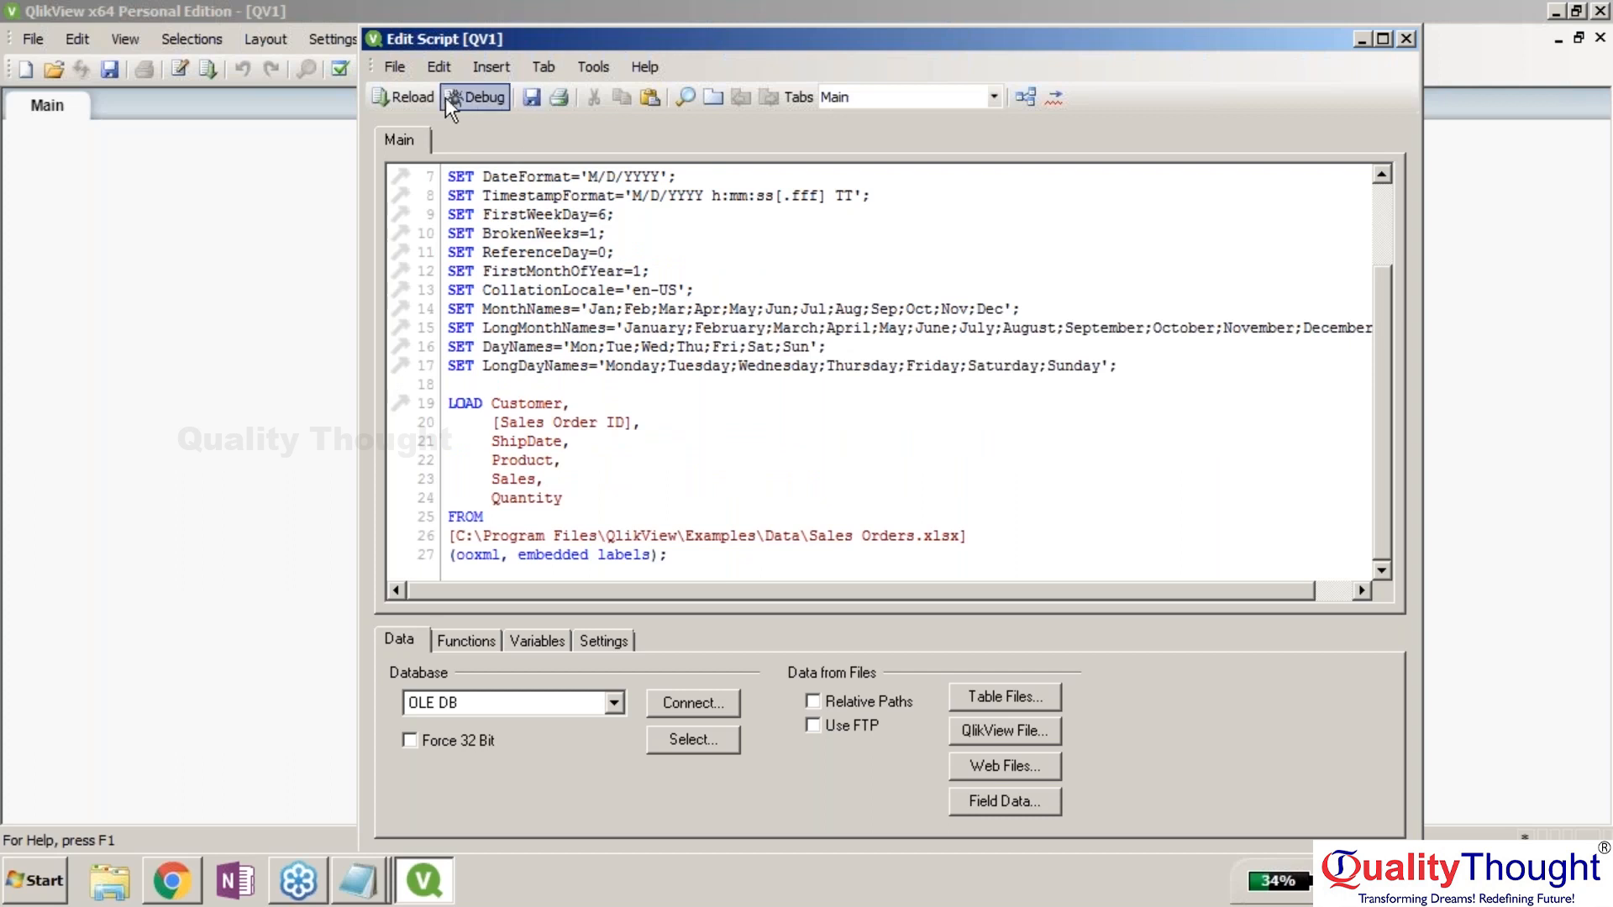
left_click(469, 99)
key("Return")
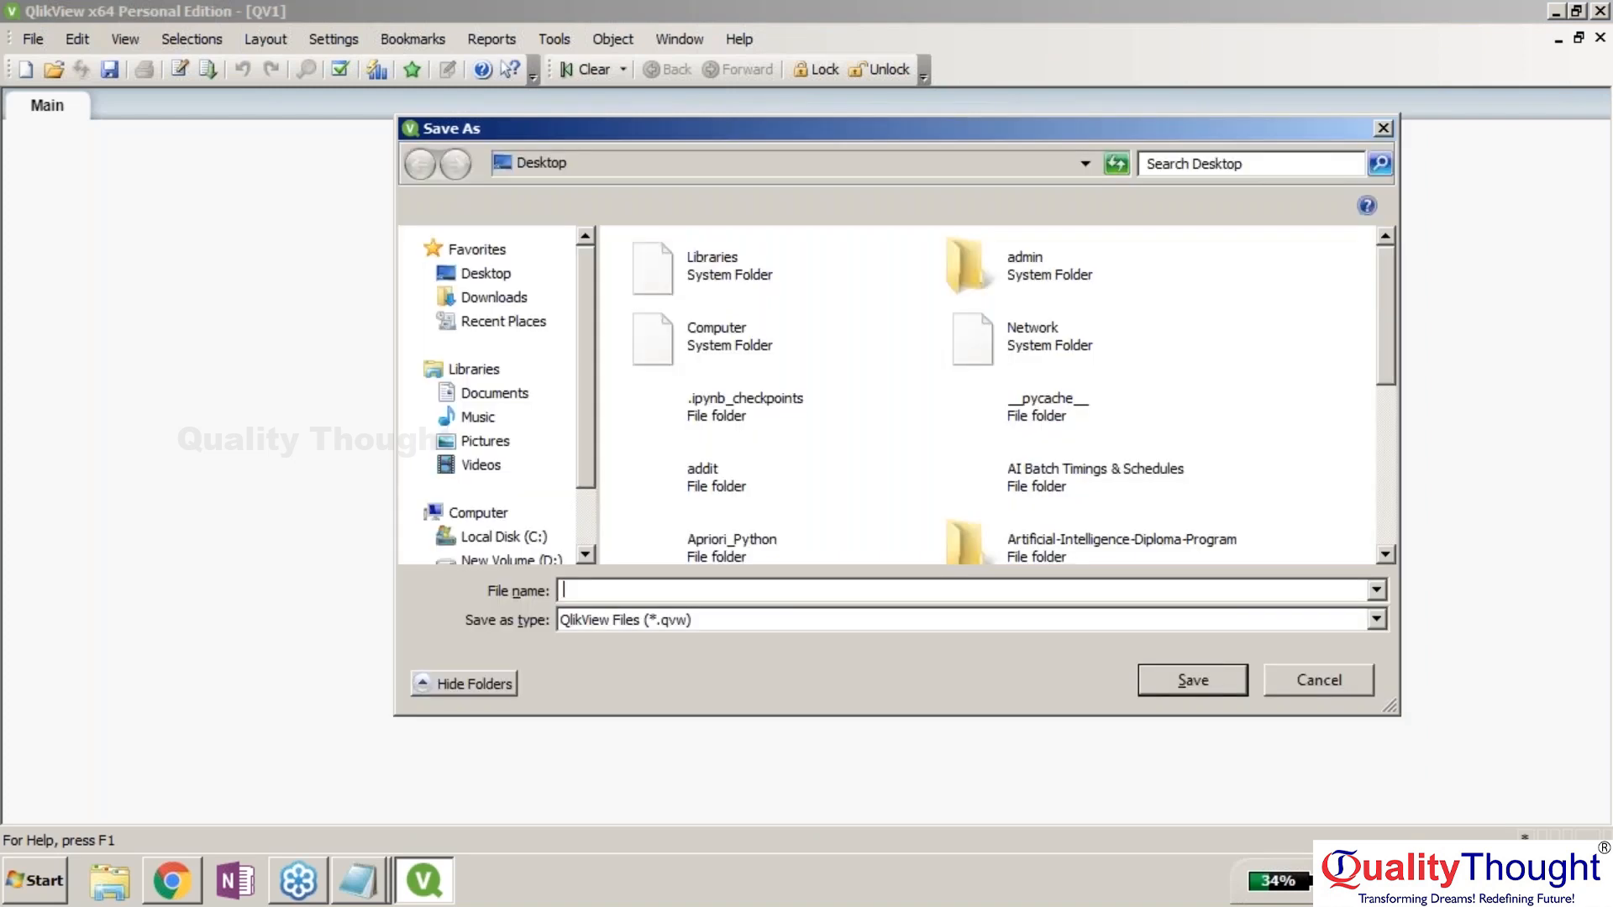
Save the document as t2.qvw on the Desktop.
scroll(735, 531, "down", 1)
type("t2")
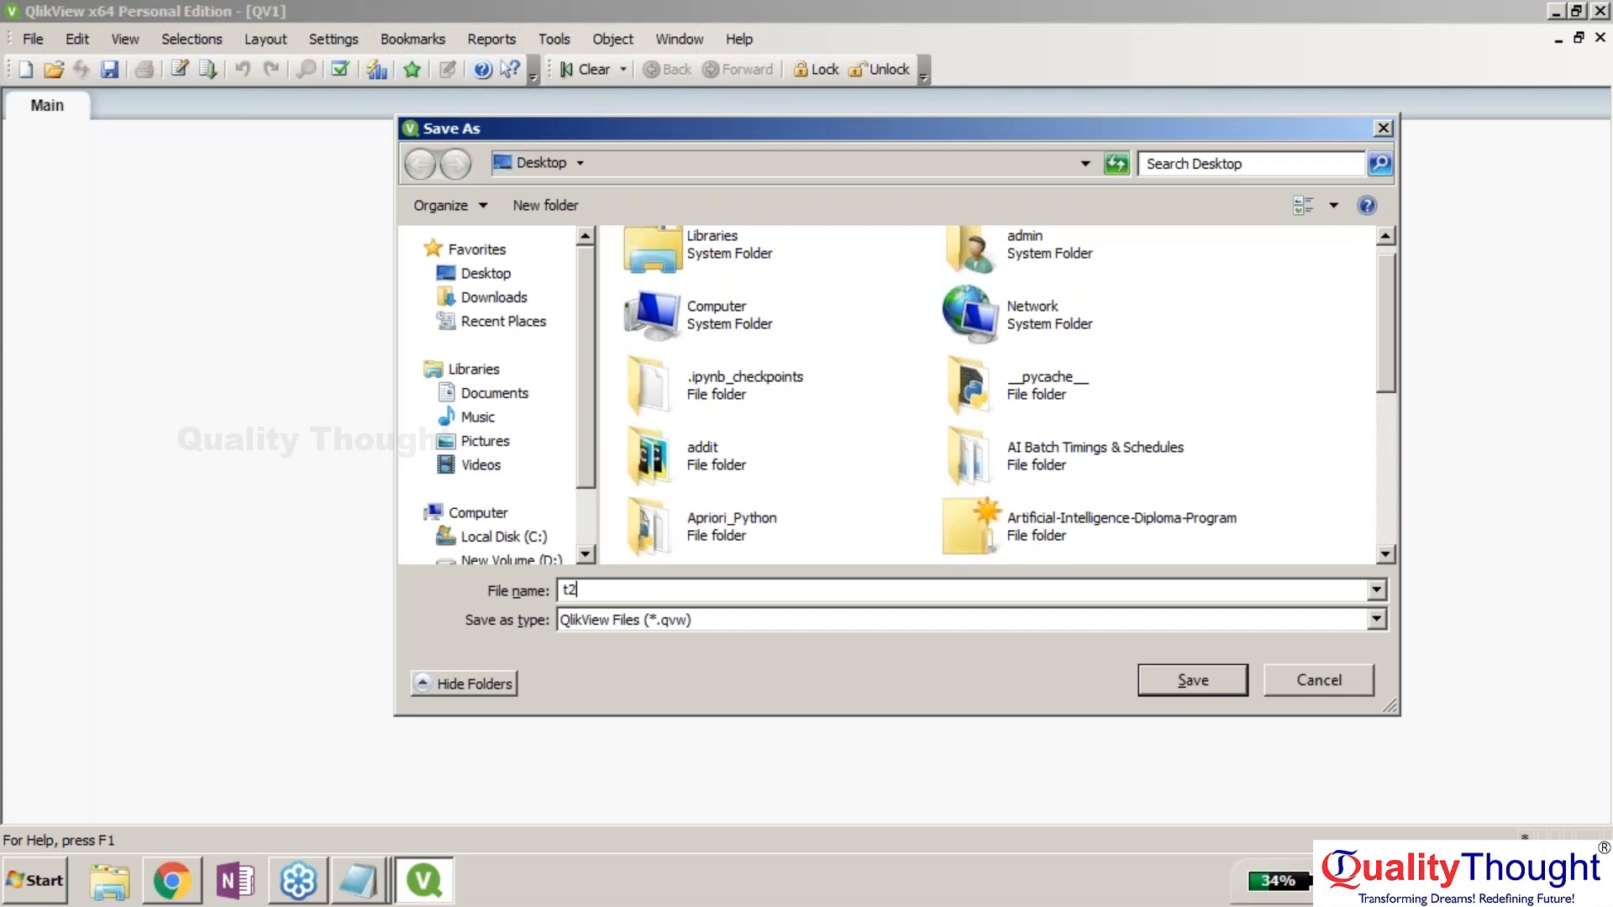
key("Return")
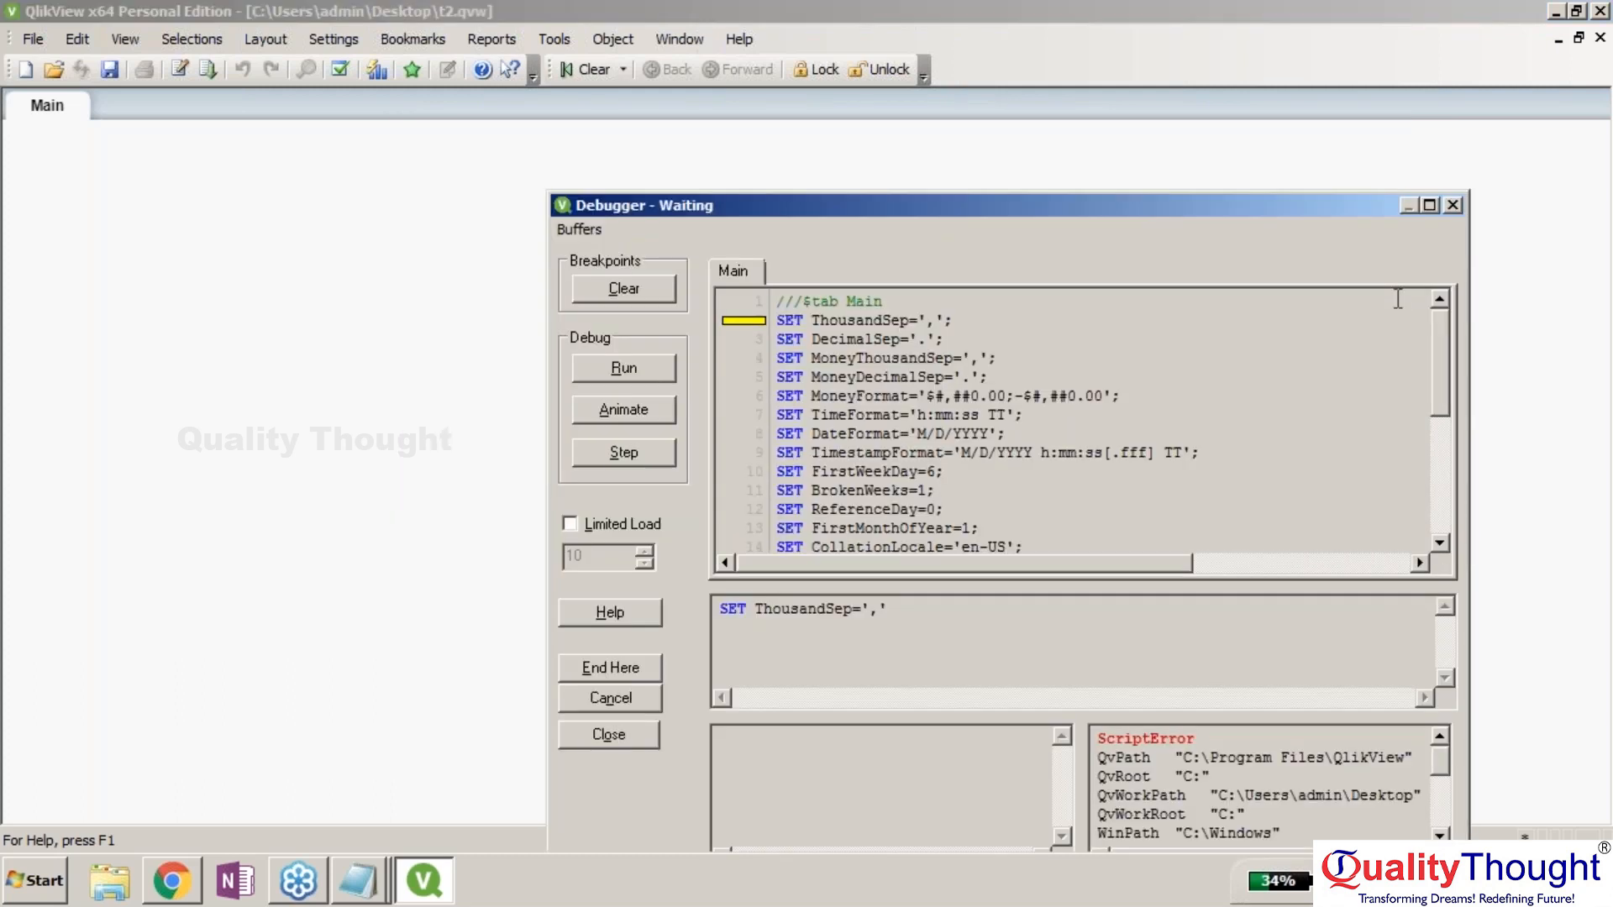
Close the finished debugger, dismiss Sheet Properties unchanged, and start another new document.
mouse_move(1396, 647)
left_mouse_down()
mouse_move(1401, 693)
mouse_move(1385, 636)
left_mouse_up()
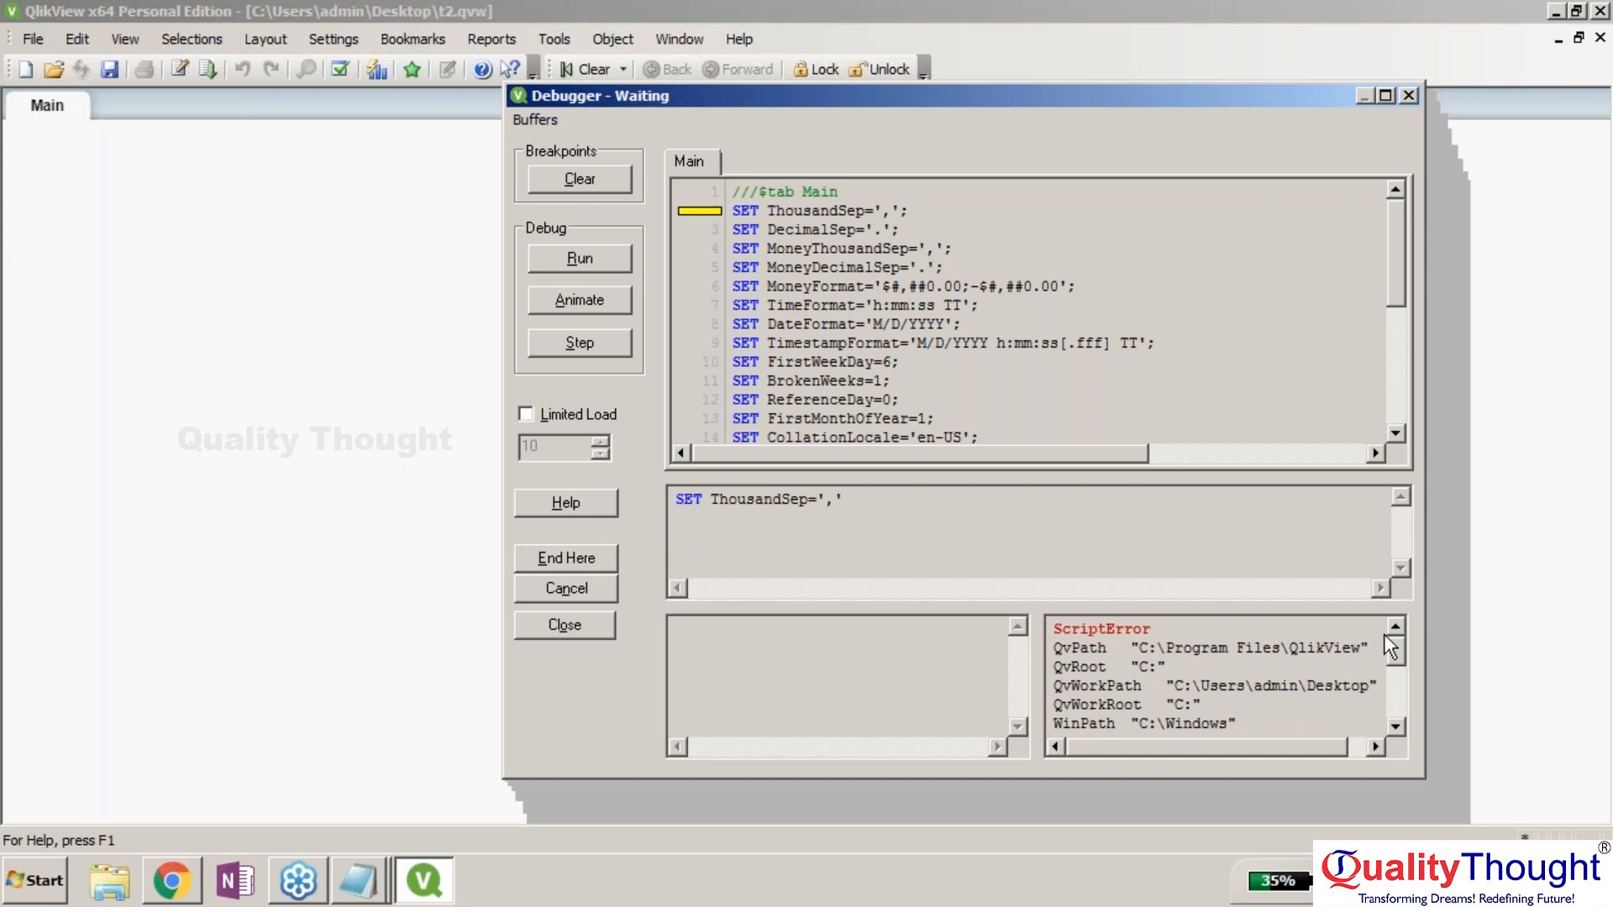
left_click(583, 625)
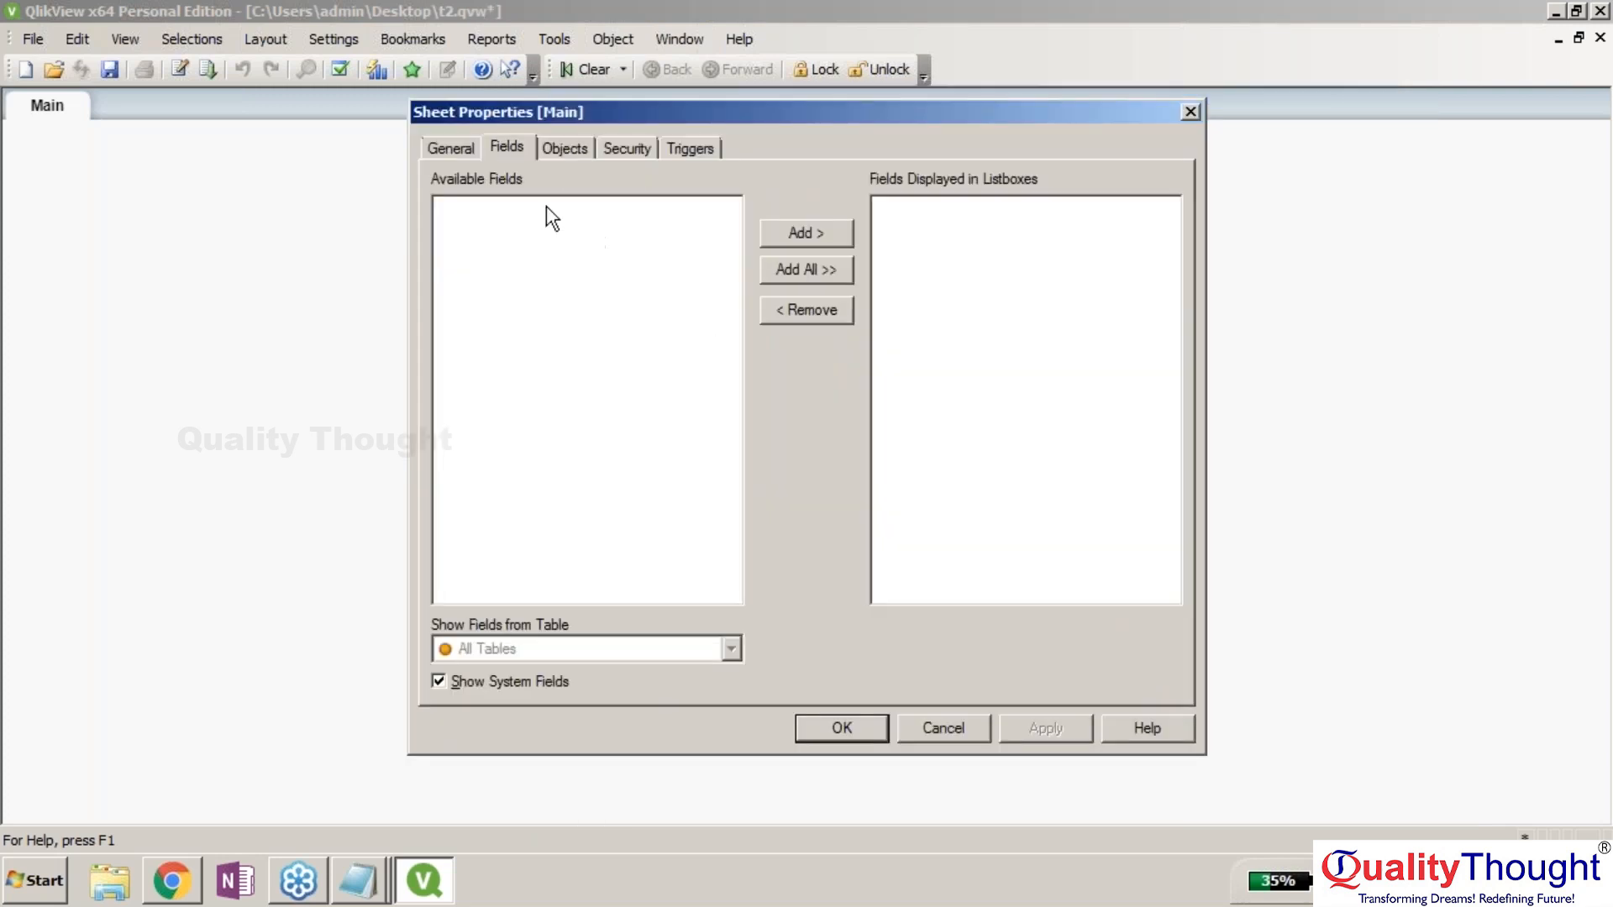
left_click(451, 146)
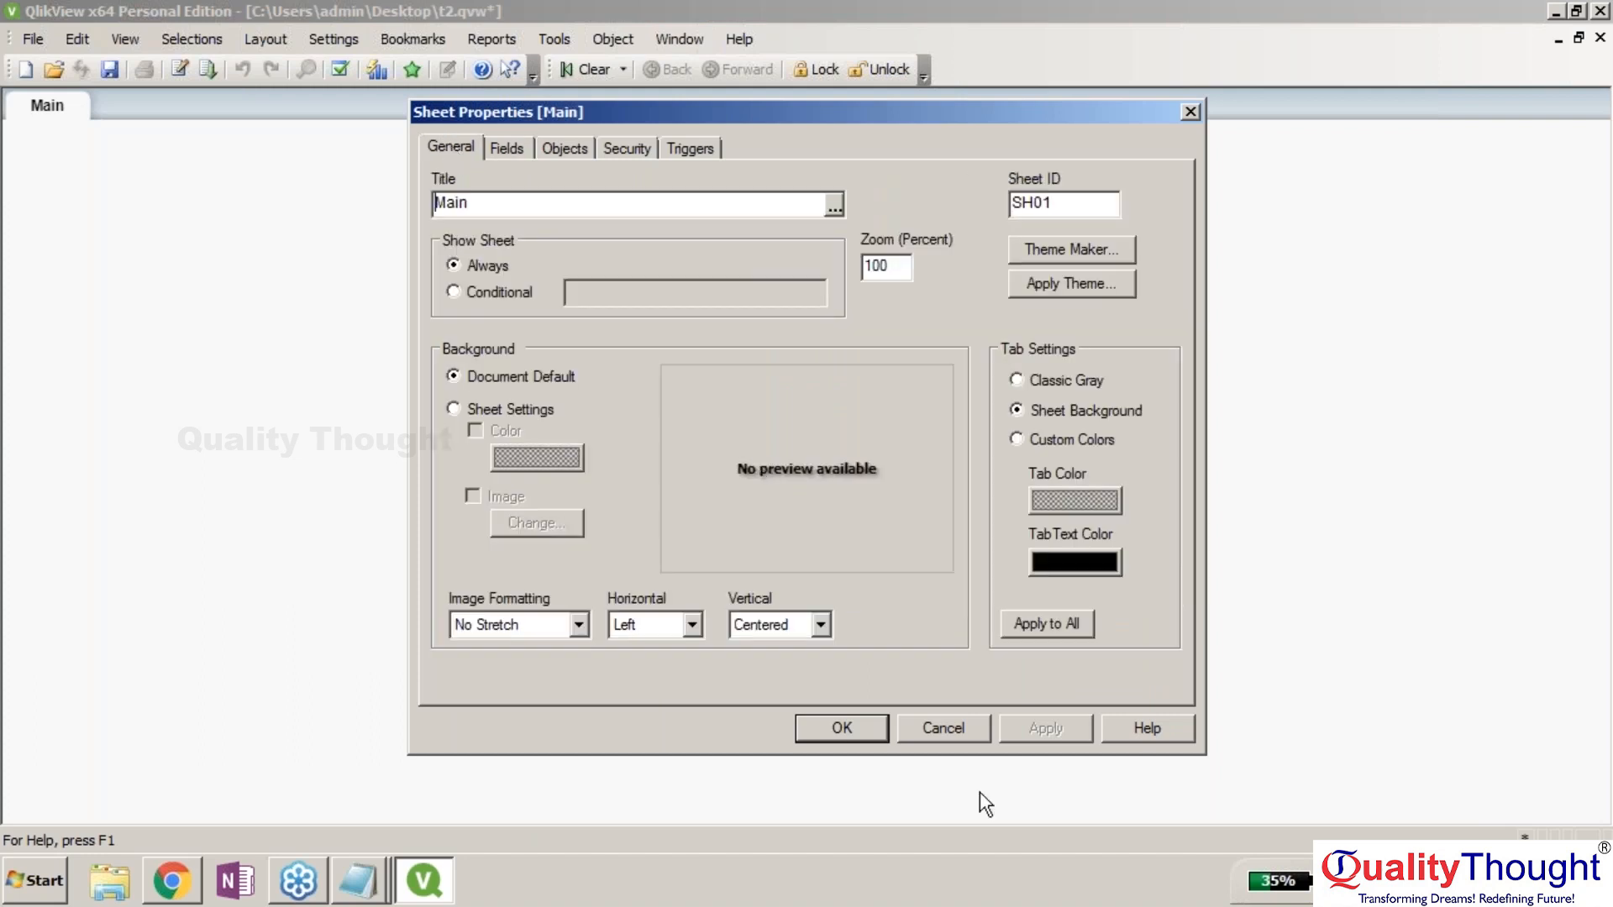
left_click(931, 721)
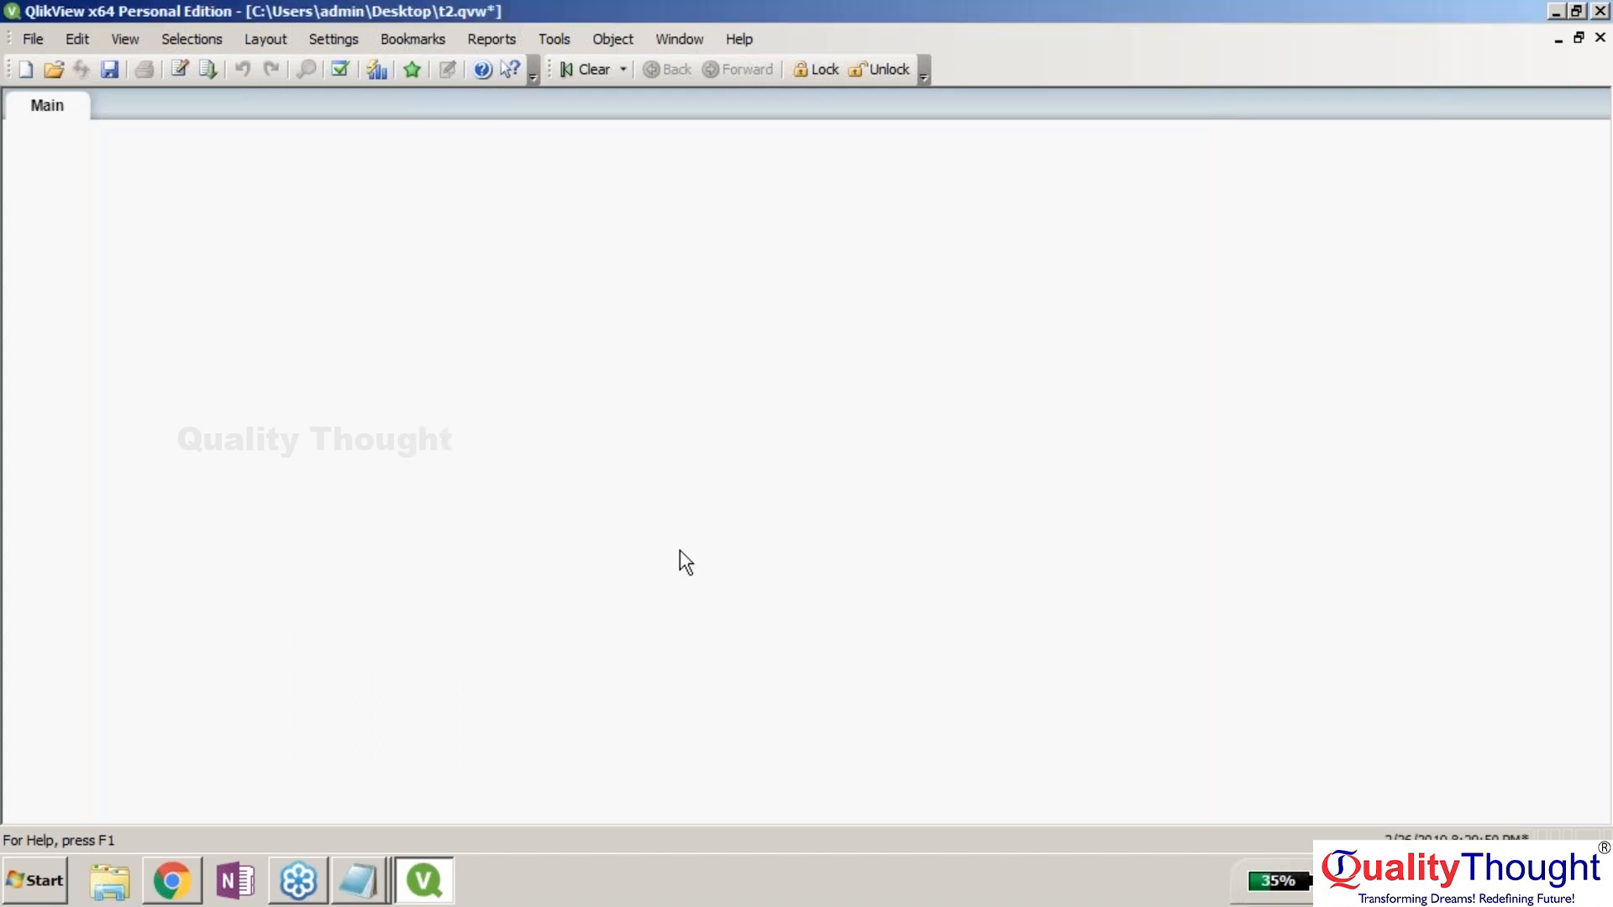
left_click(28, 62)
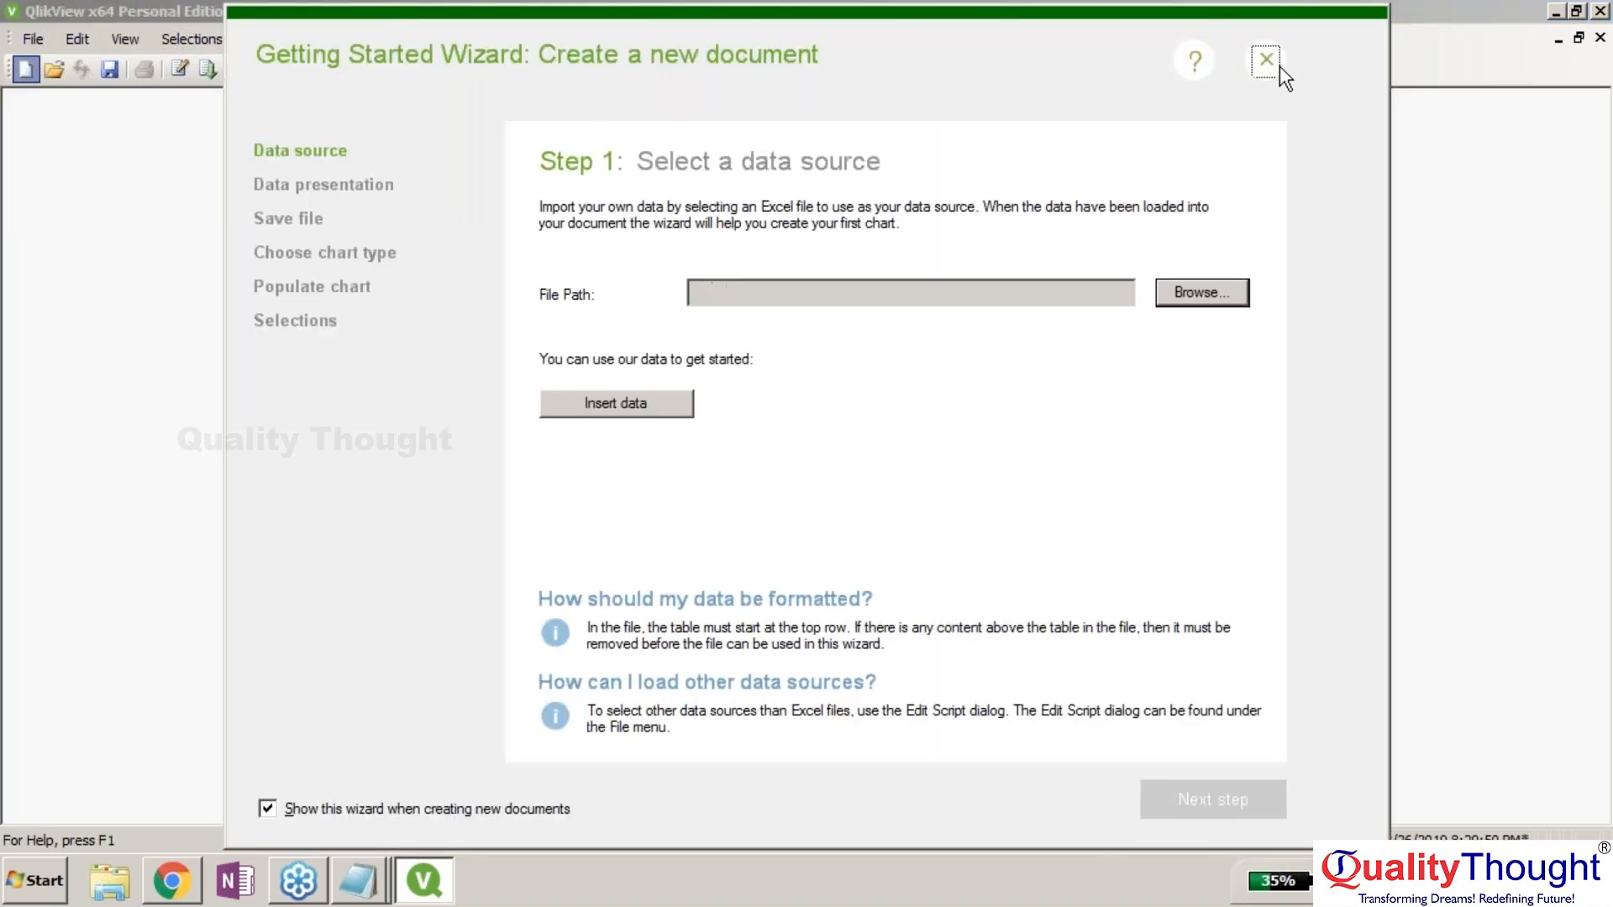
Dismiss the wizard, open the QV2 script editor, and begin then cancel an ODBC connection.
left_click(1276, 65)
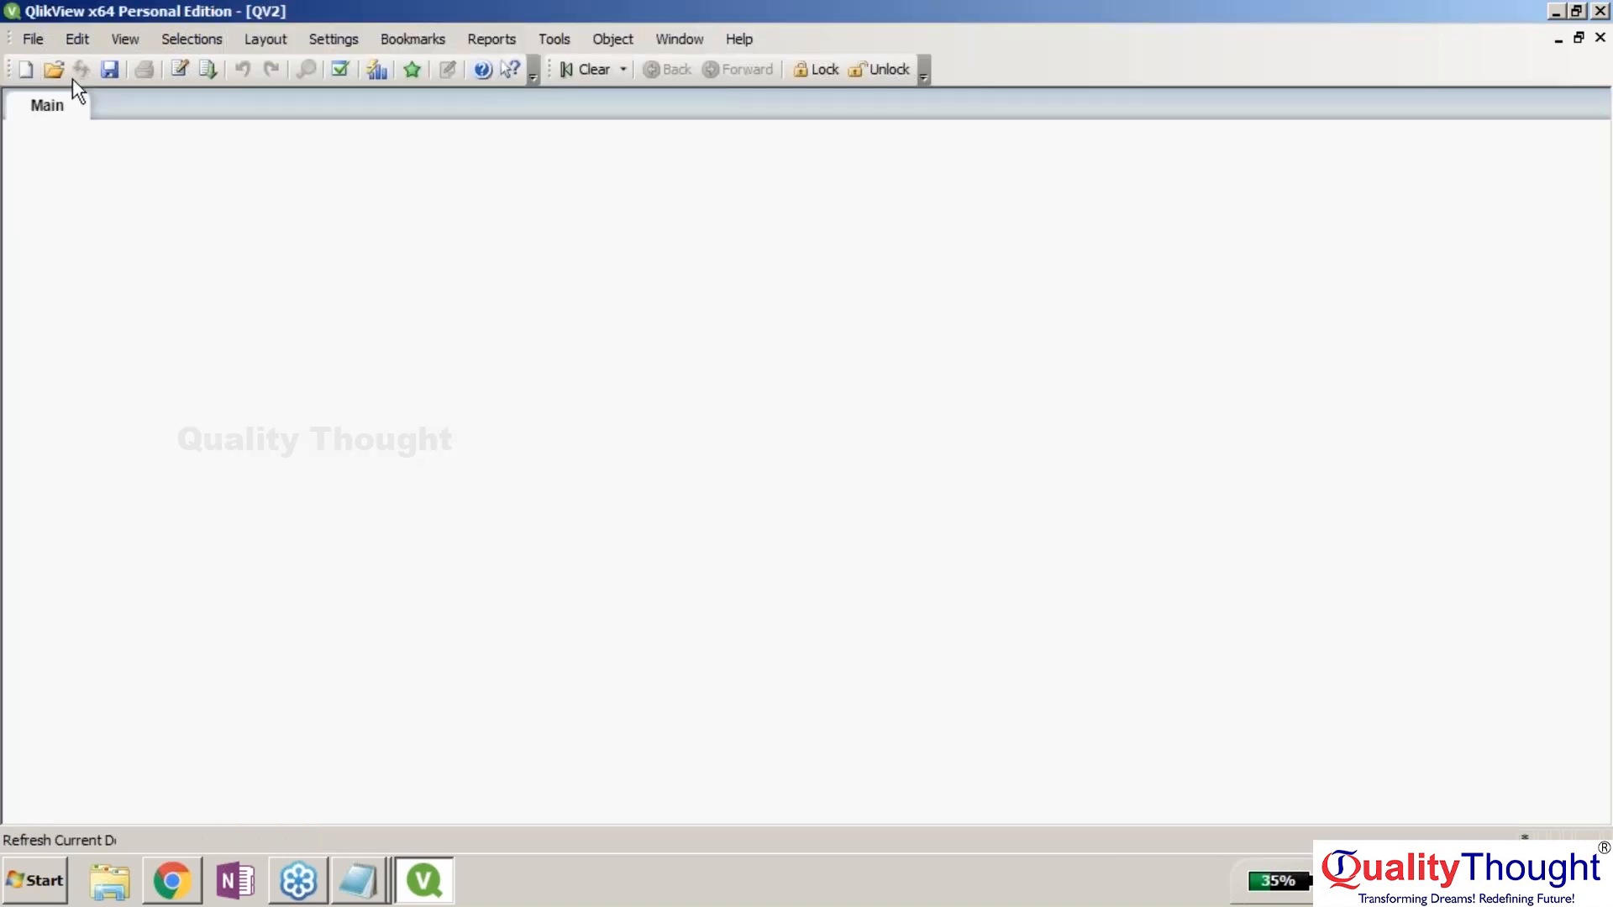
left_click(28, 39)
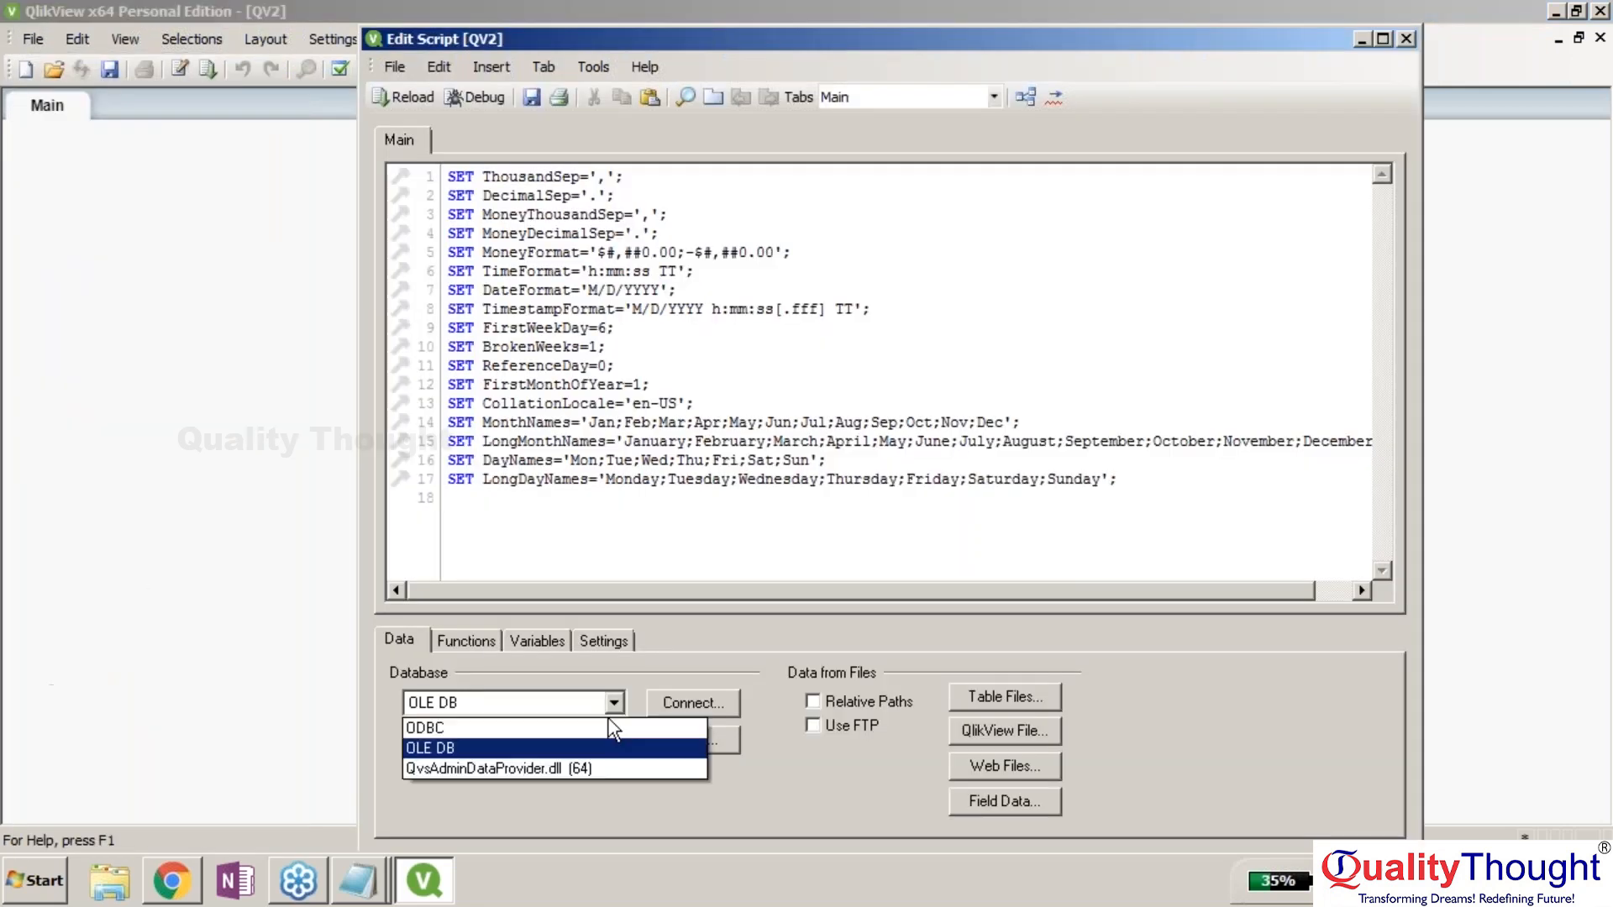
left_click(453, 720)
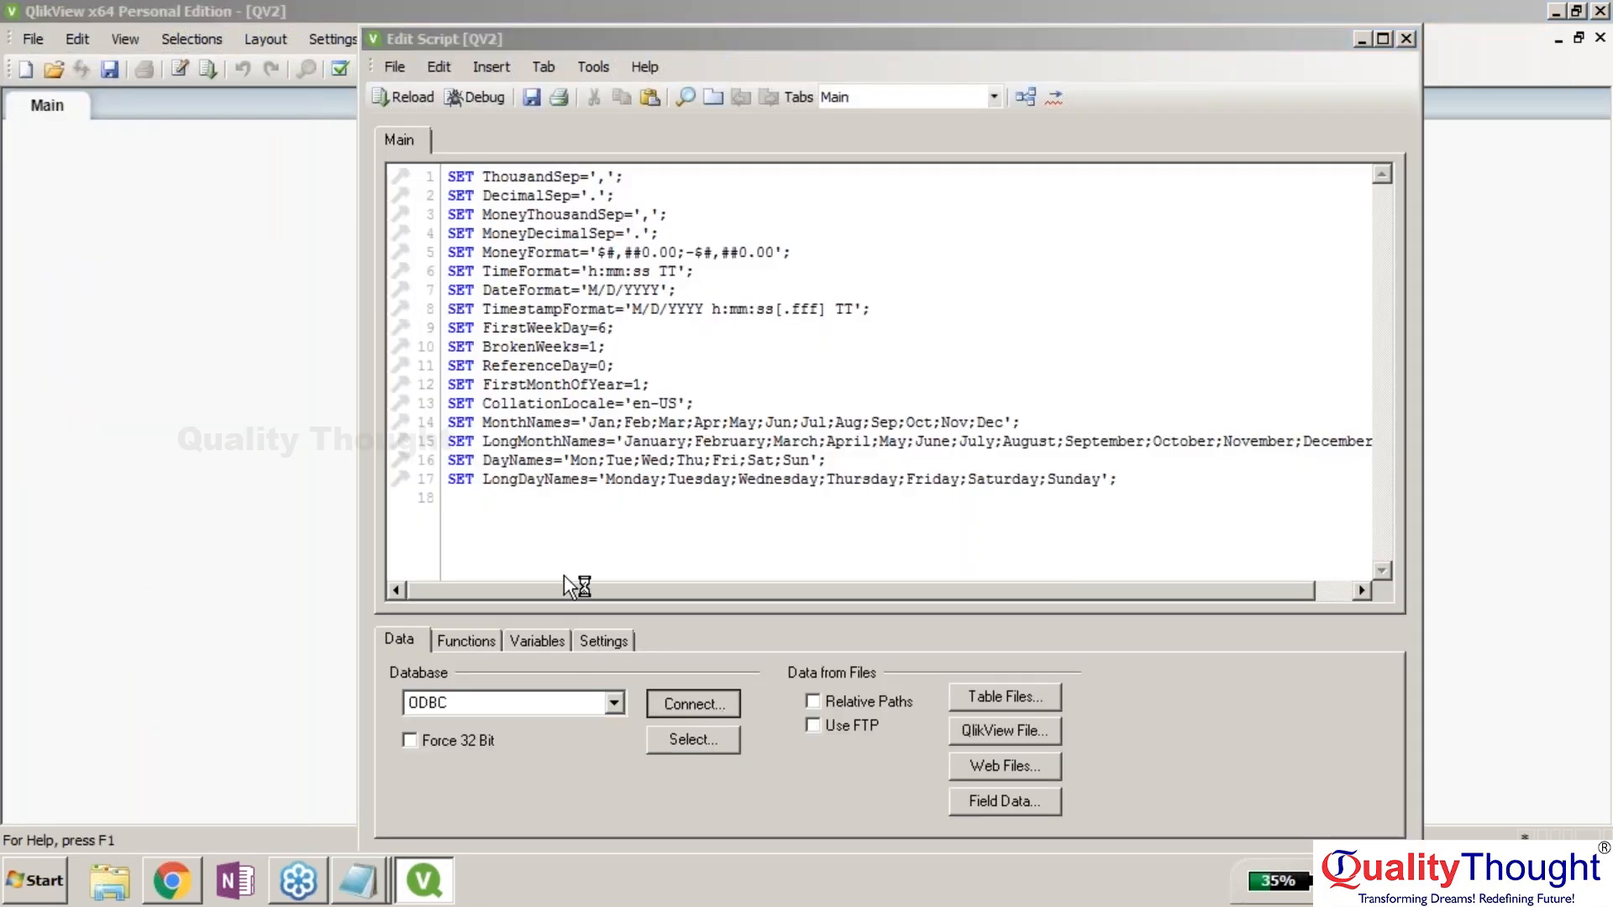
left_click(693, 703)
left_click(1080, 427)
Switch the database type to OLE DB and choose the Oracle Provider for OLE DB.
left_click(613, 704)
left_click(580, 738)
left_click(673, 708)
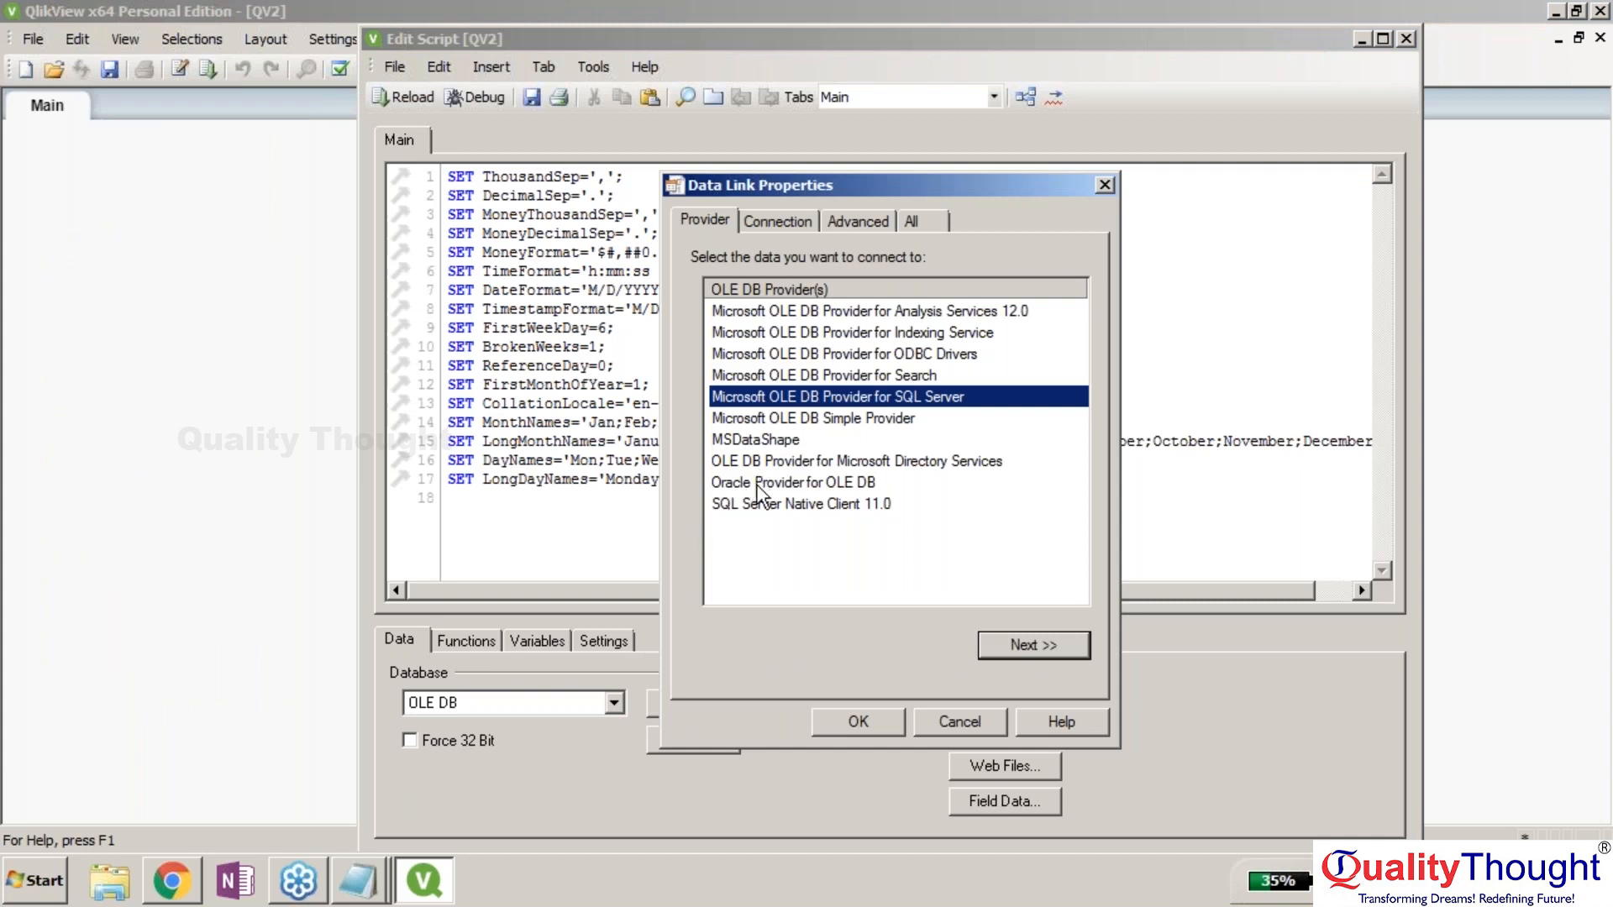
left_click(759, 484)
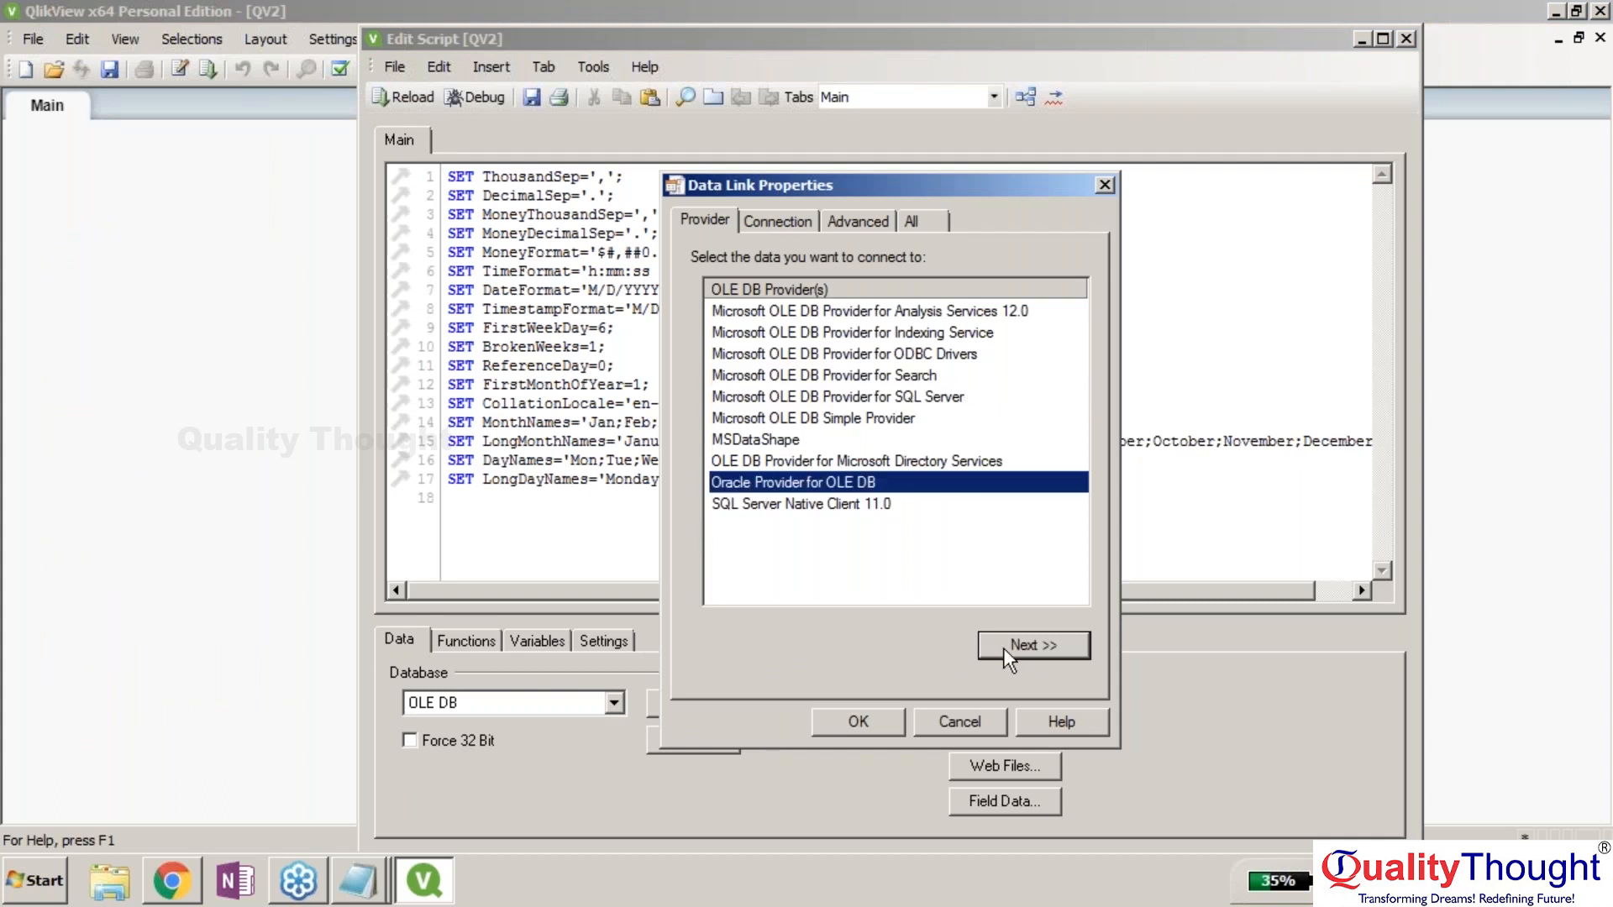
left_click(1004, 648)
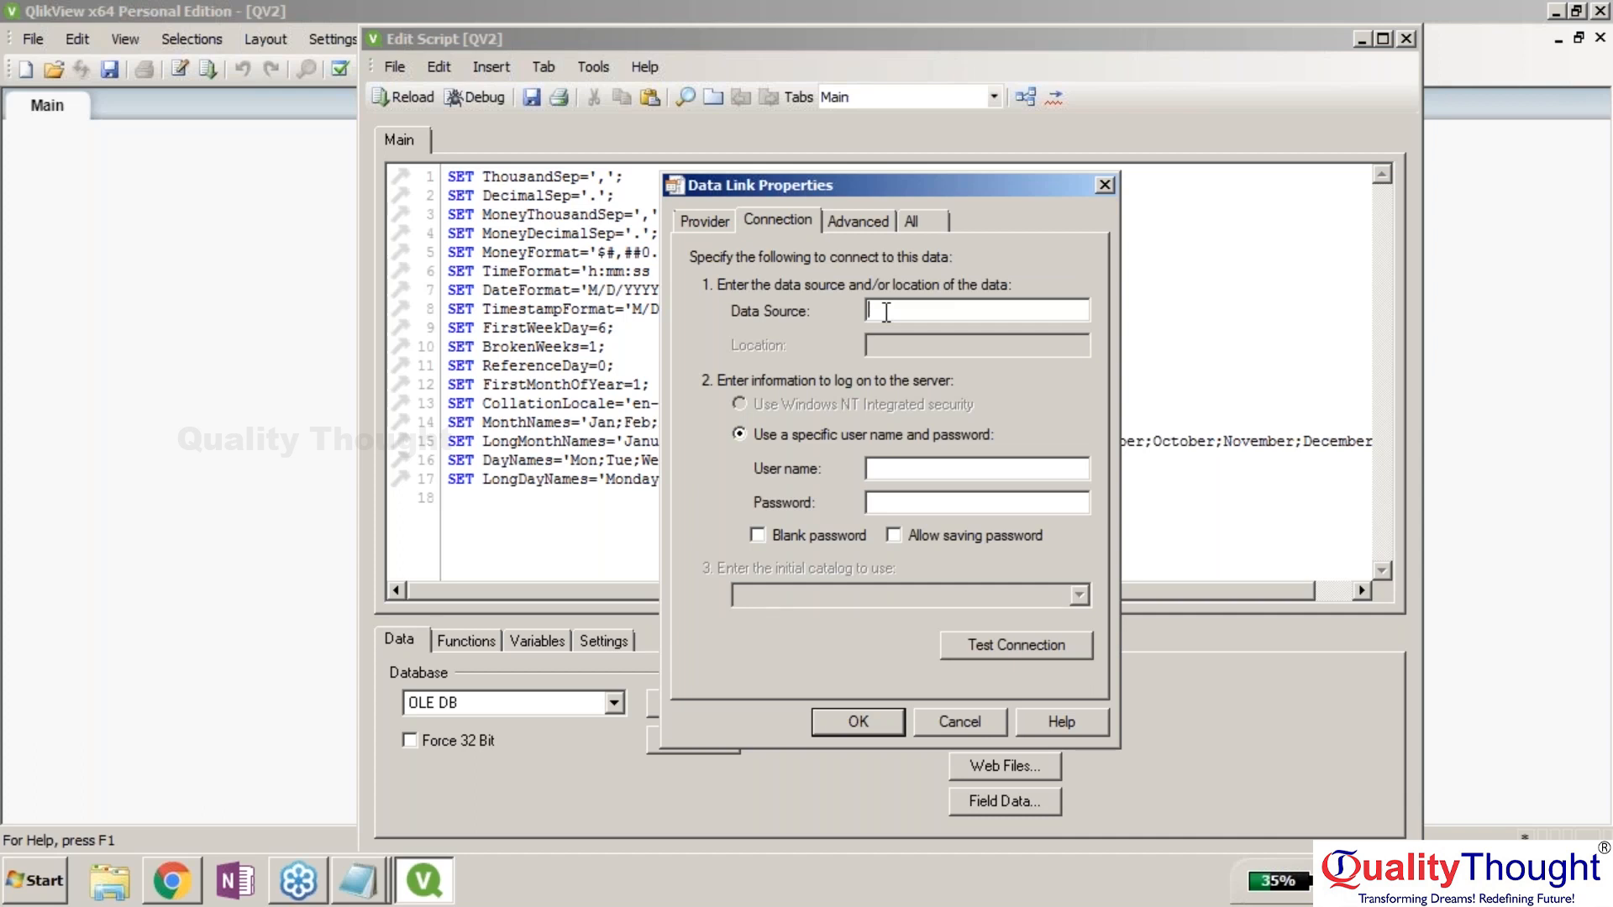
Enter data source XE with the HR user and its password, test successfully, and accept.
type("XE")
left_click(953, 466)
type("hr")
key("Tab")
type("hr")
left_click(989, 649)
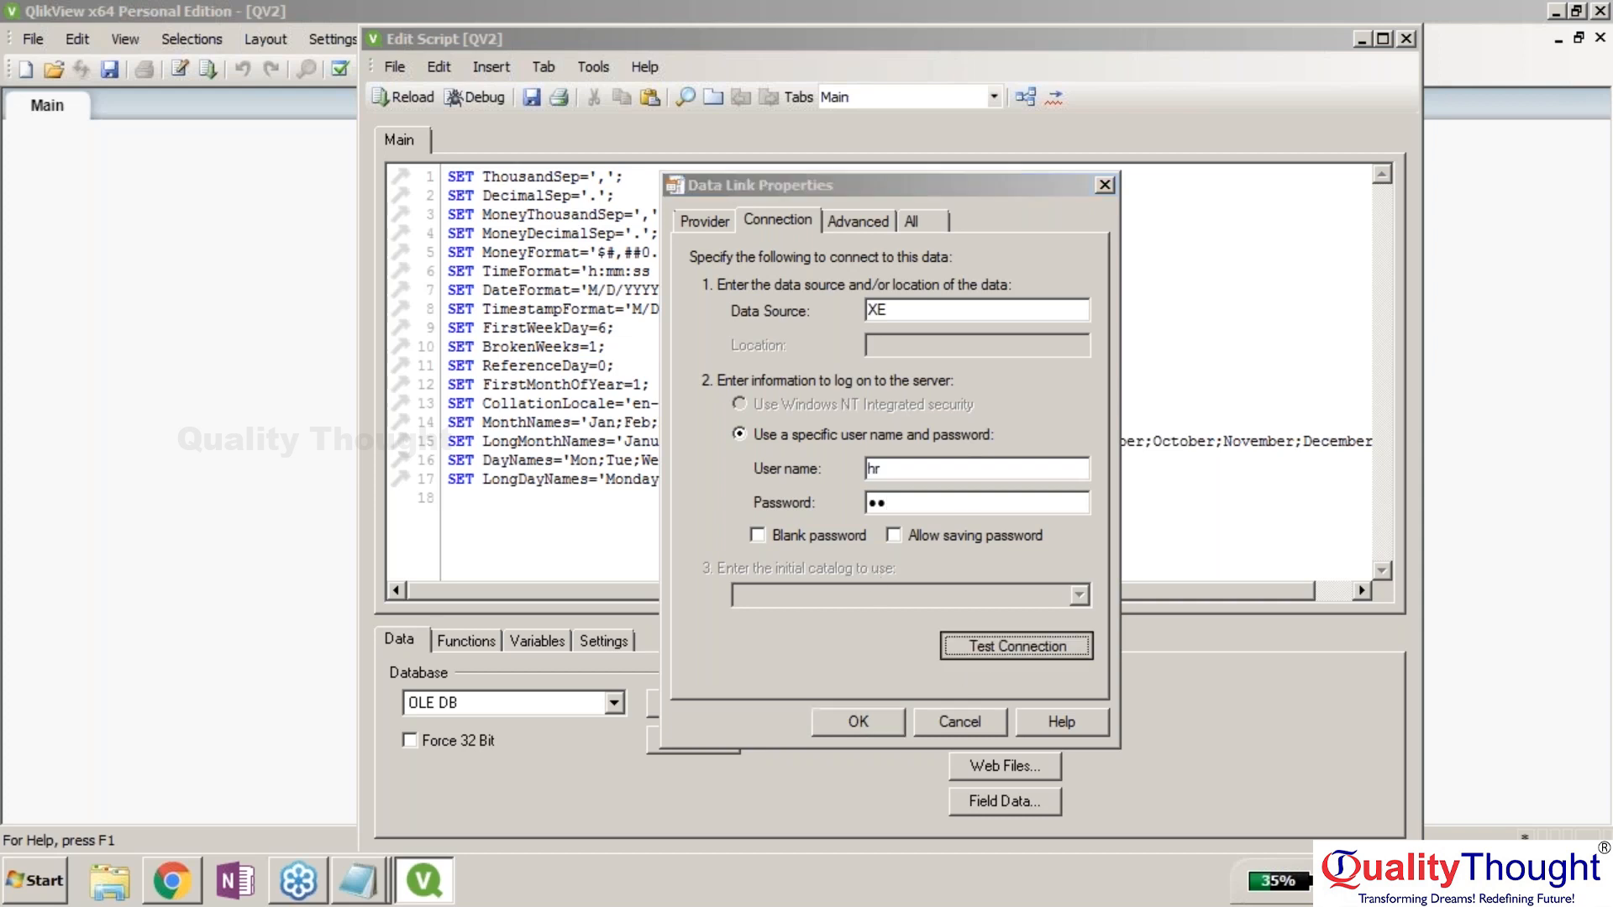
left_click(927, 514)
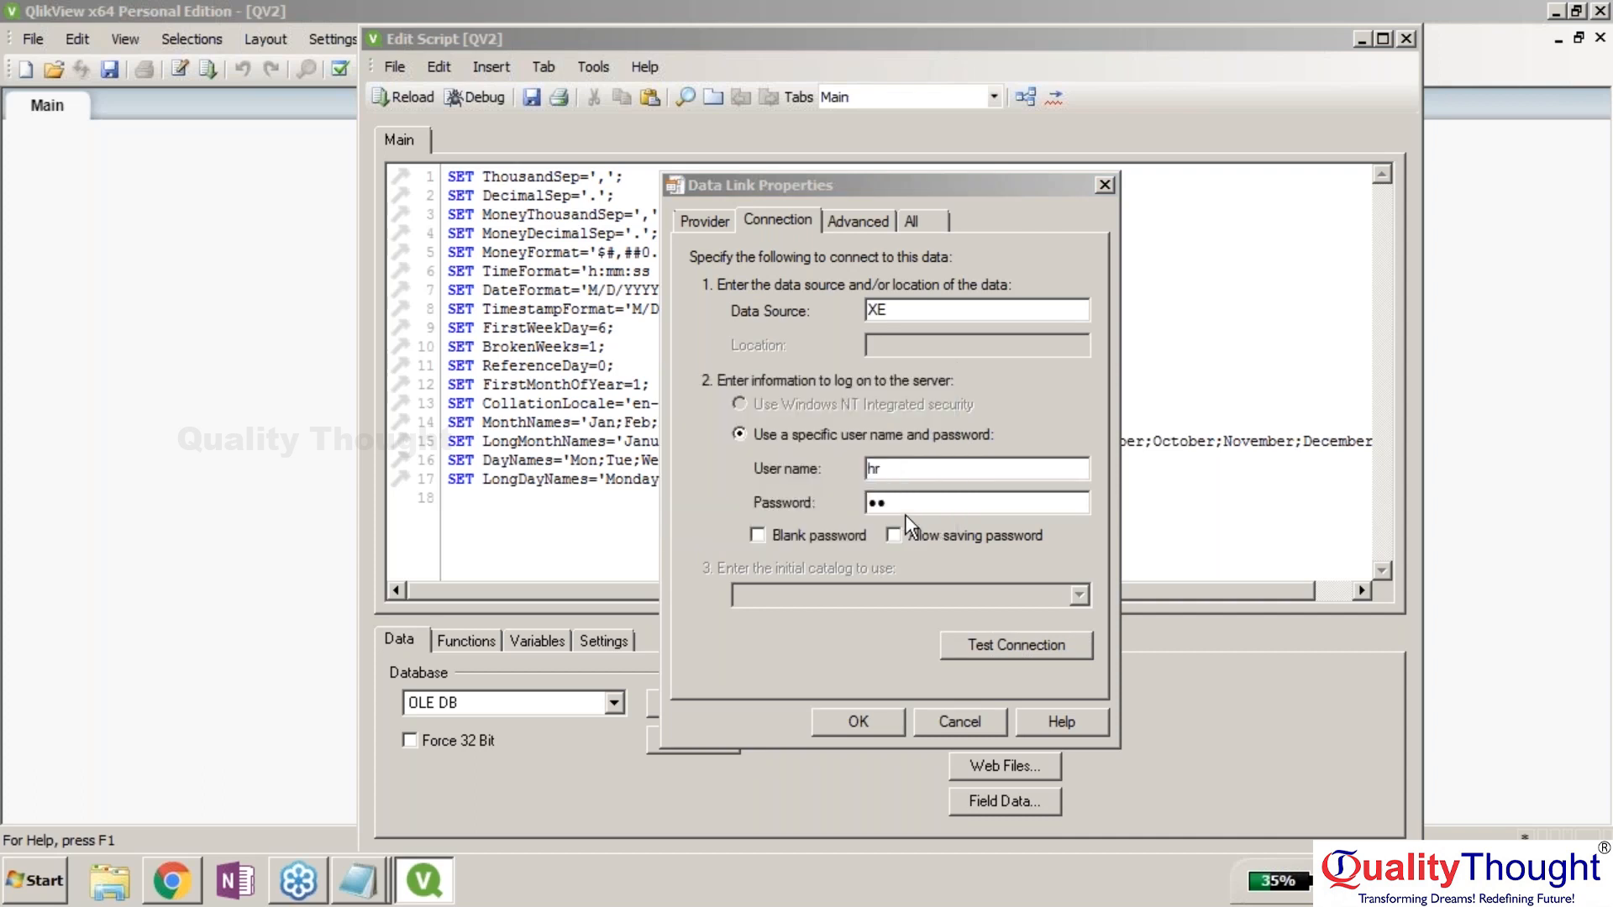
left_click(883, 719)
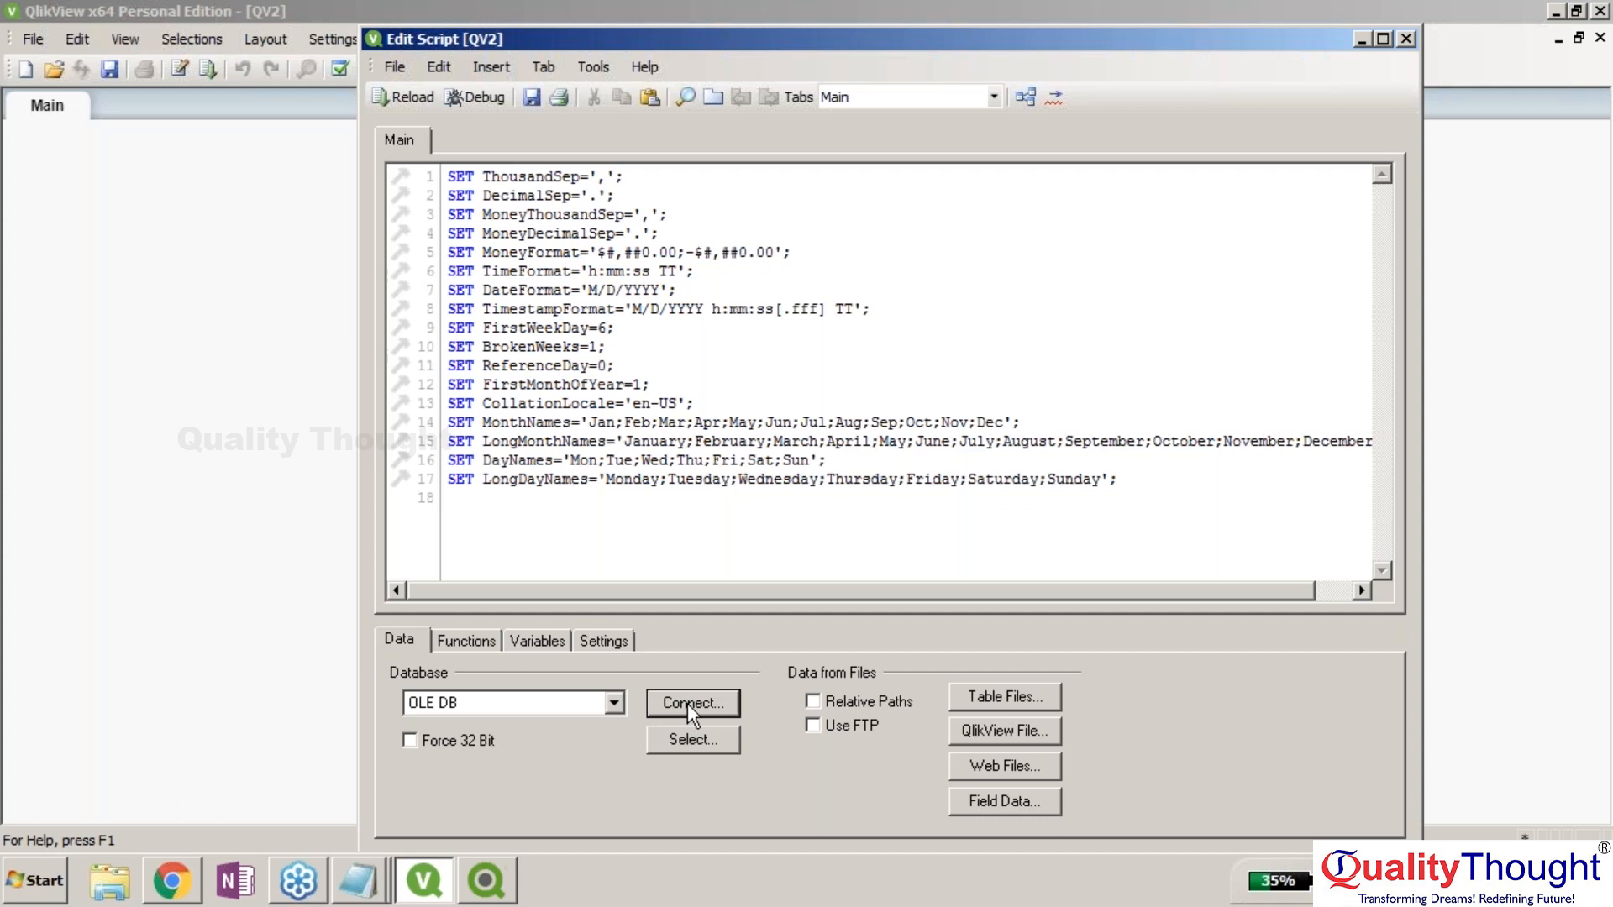
Retry from the logon prompt: pick Oracle Provider again and enter XE and the HR login.
left_click(487, 892)
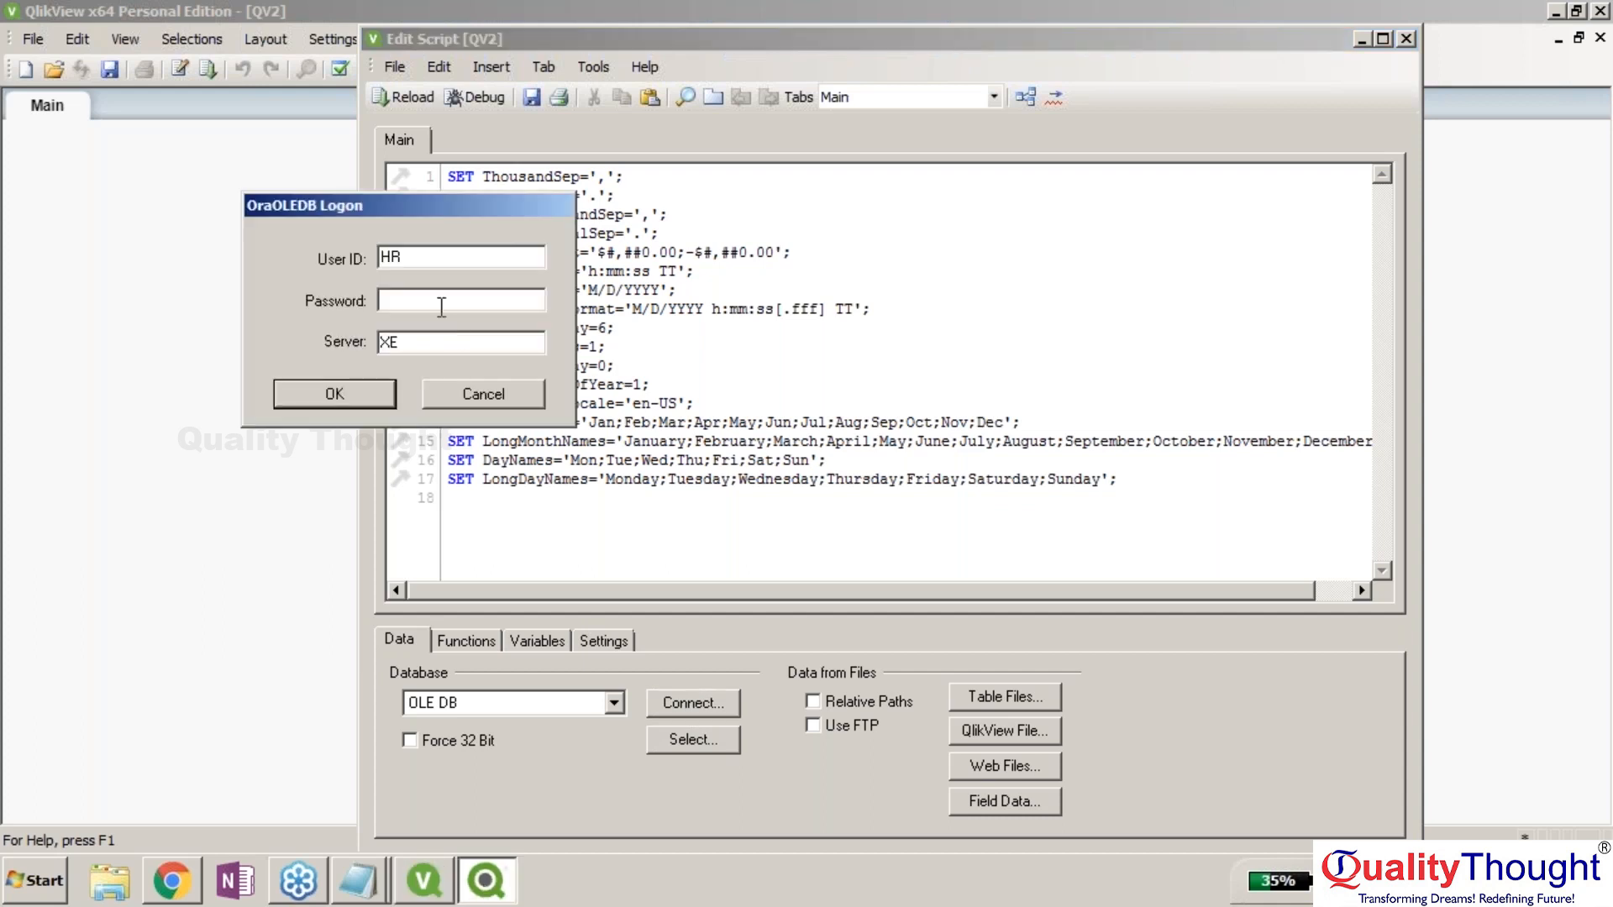
left_click(373, 391)
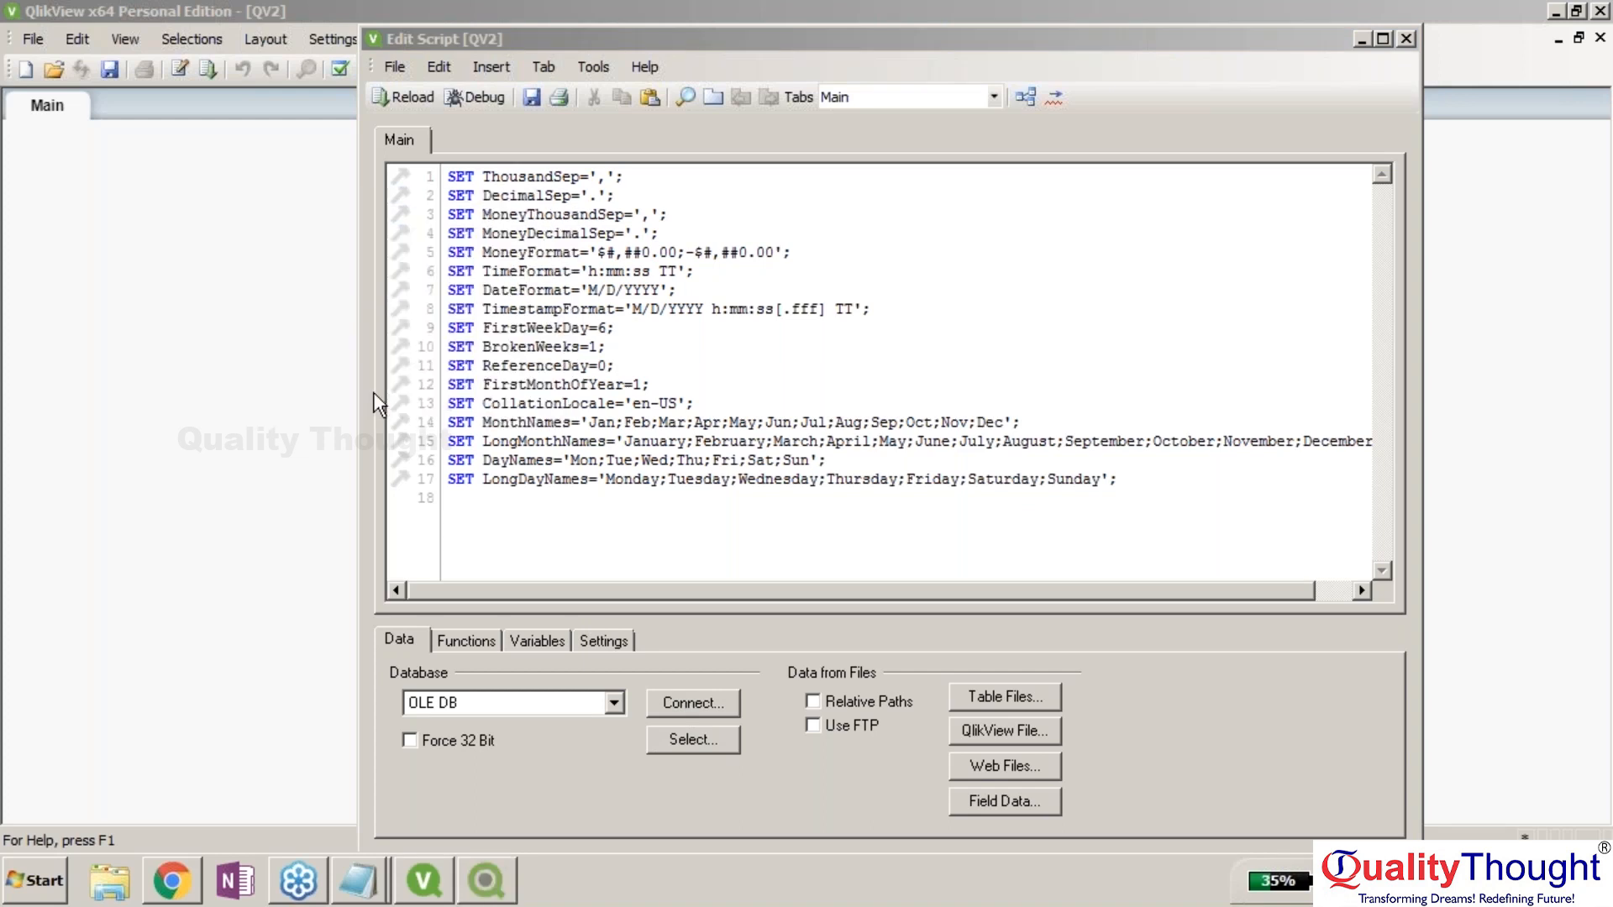
left_click(809, 482)
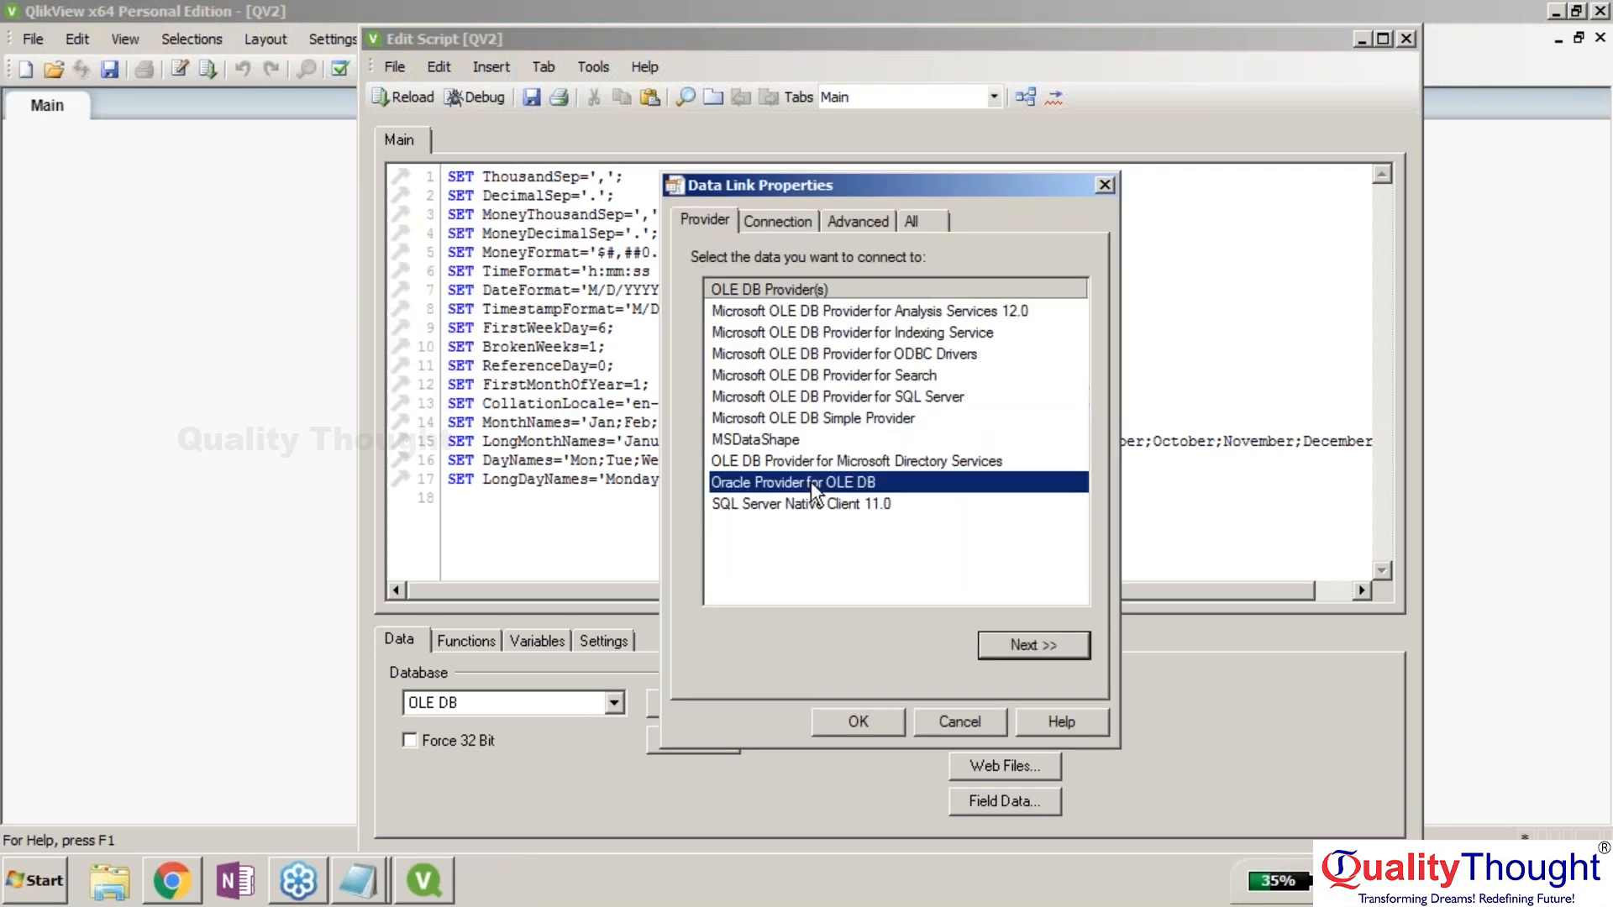
key("Return")
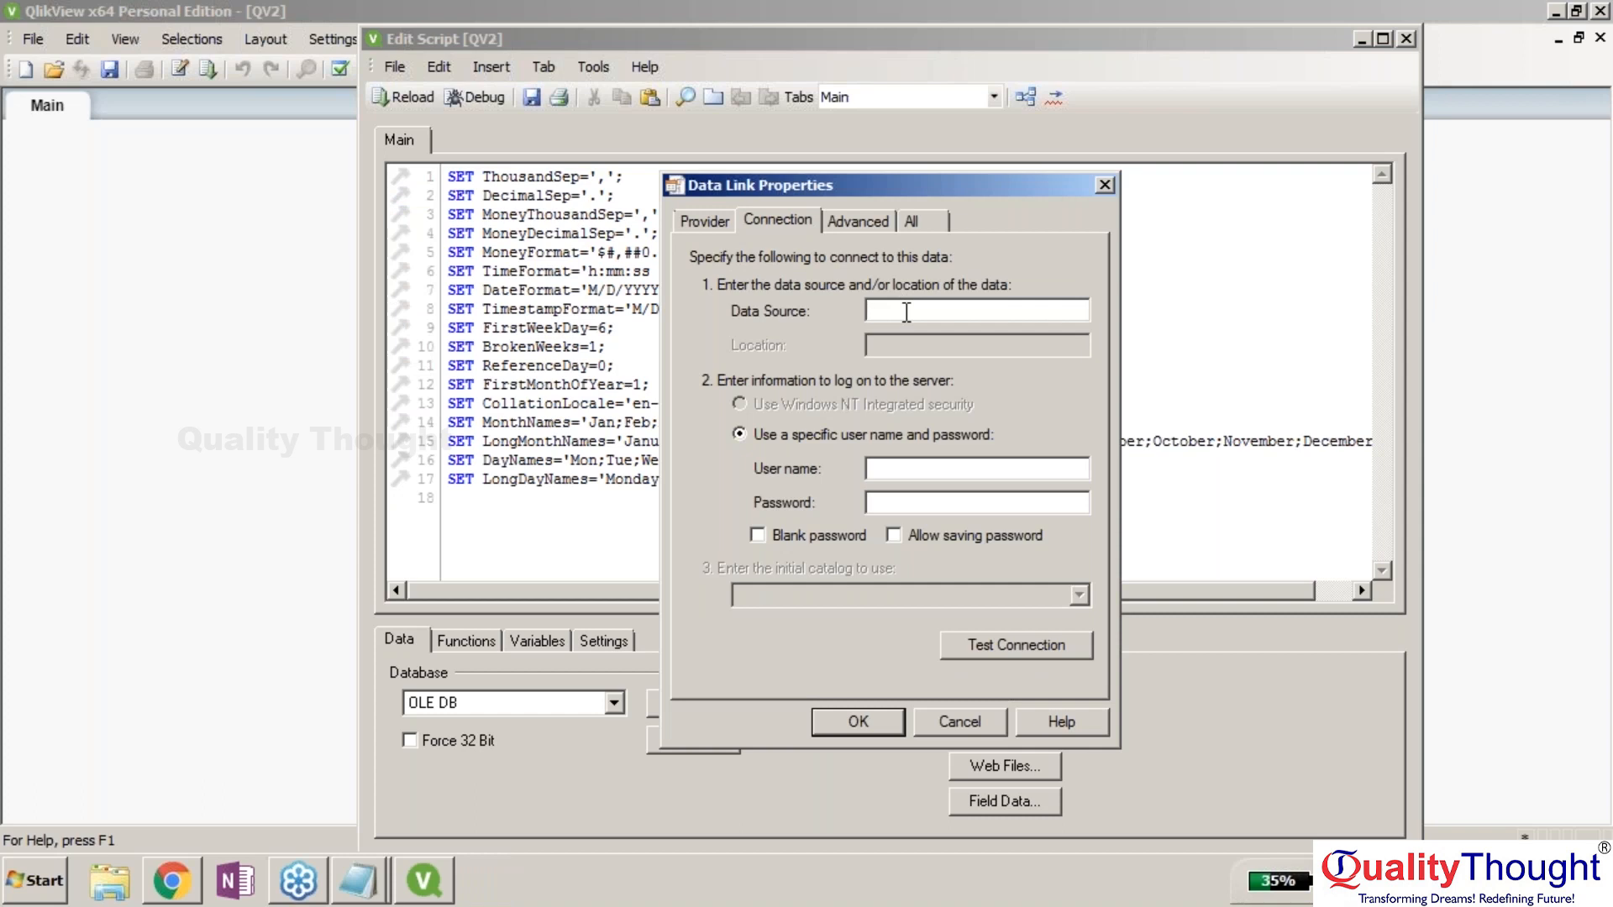
type("XE")
key("Tab")
key("Tab")
type("hr")
key("Tab")
type("hr")
Allow saving the password, test the connection, and accept the connection settings.
left_click(896, 536)
left_click(999, 651)
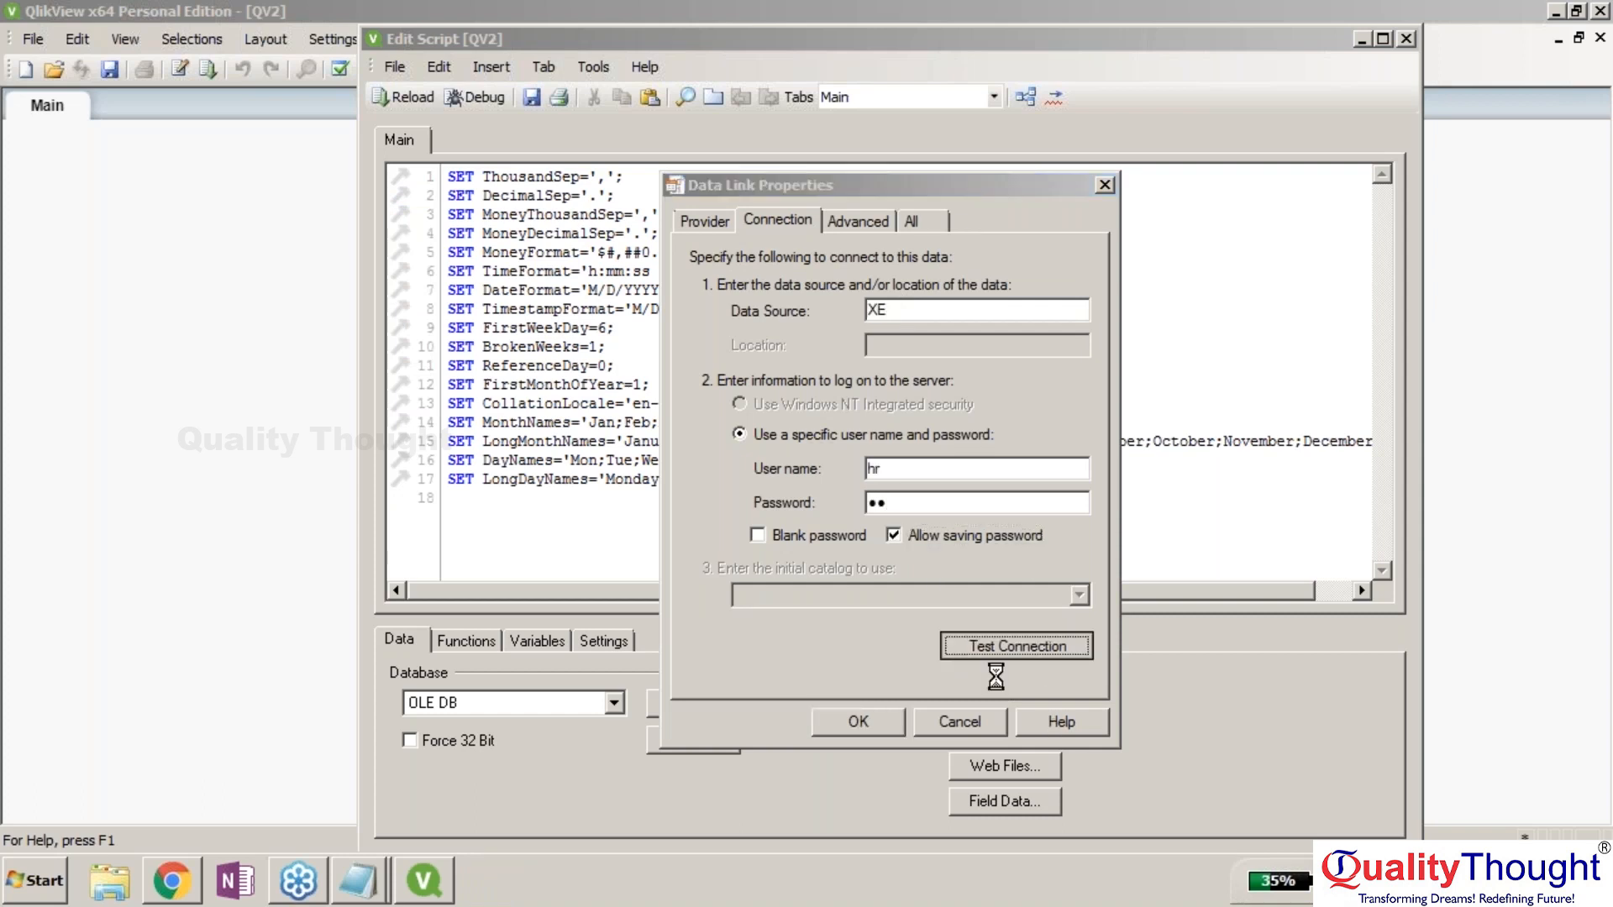
left_click(853, 723)
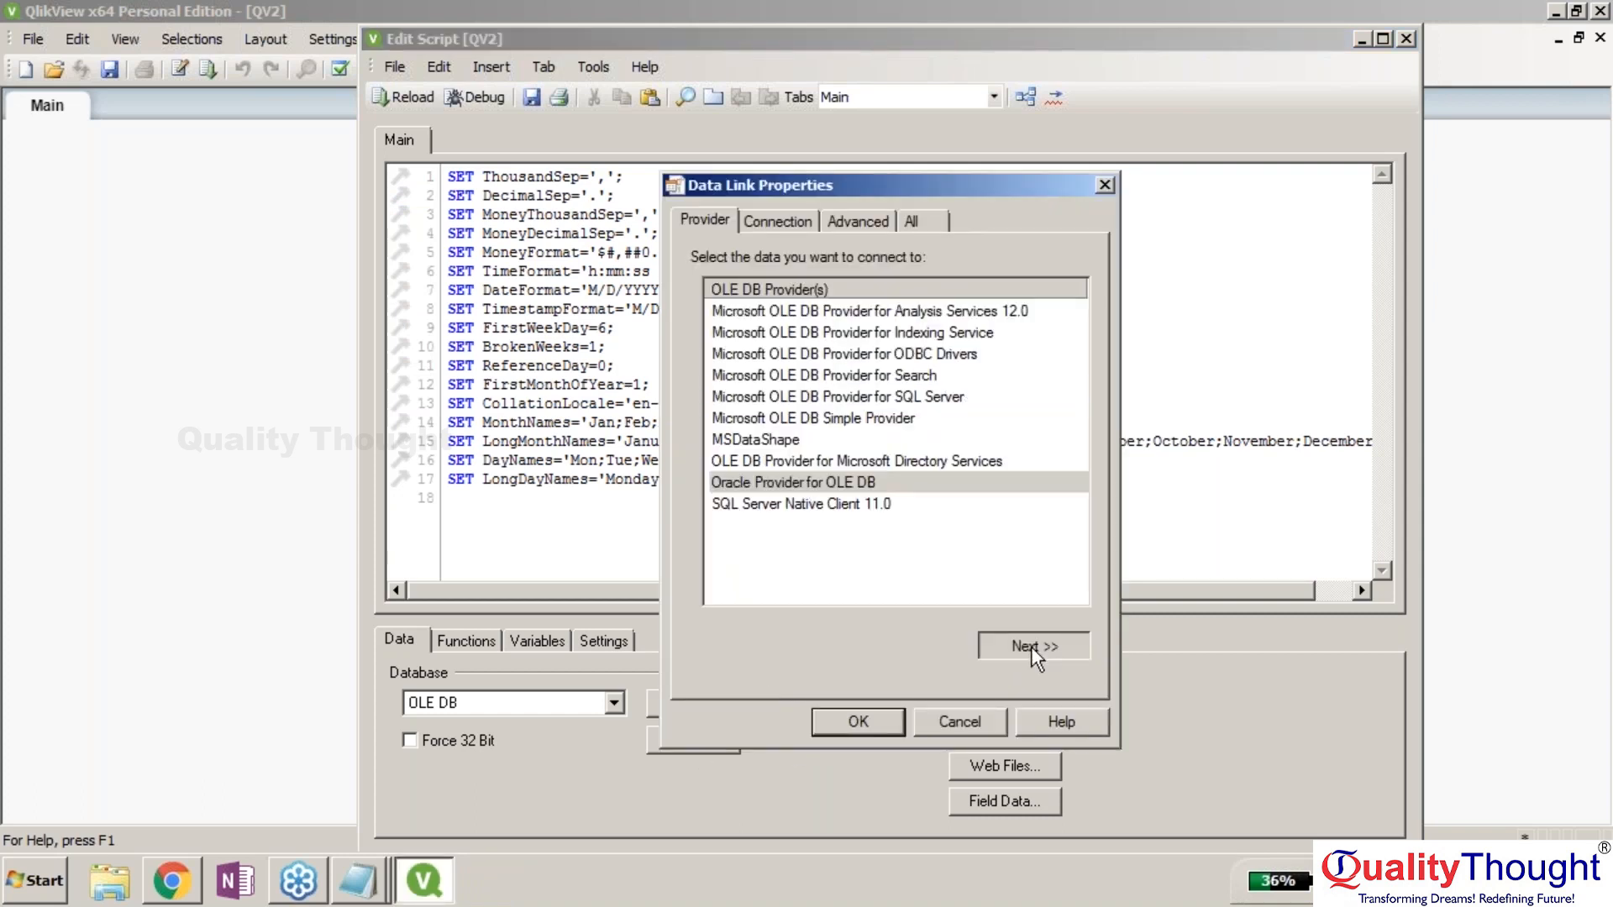
left_click(1031, 647)
left_click(864, 714)
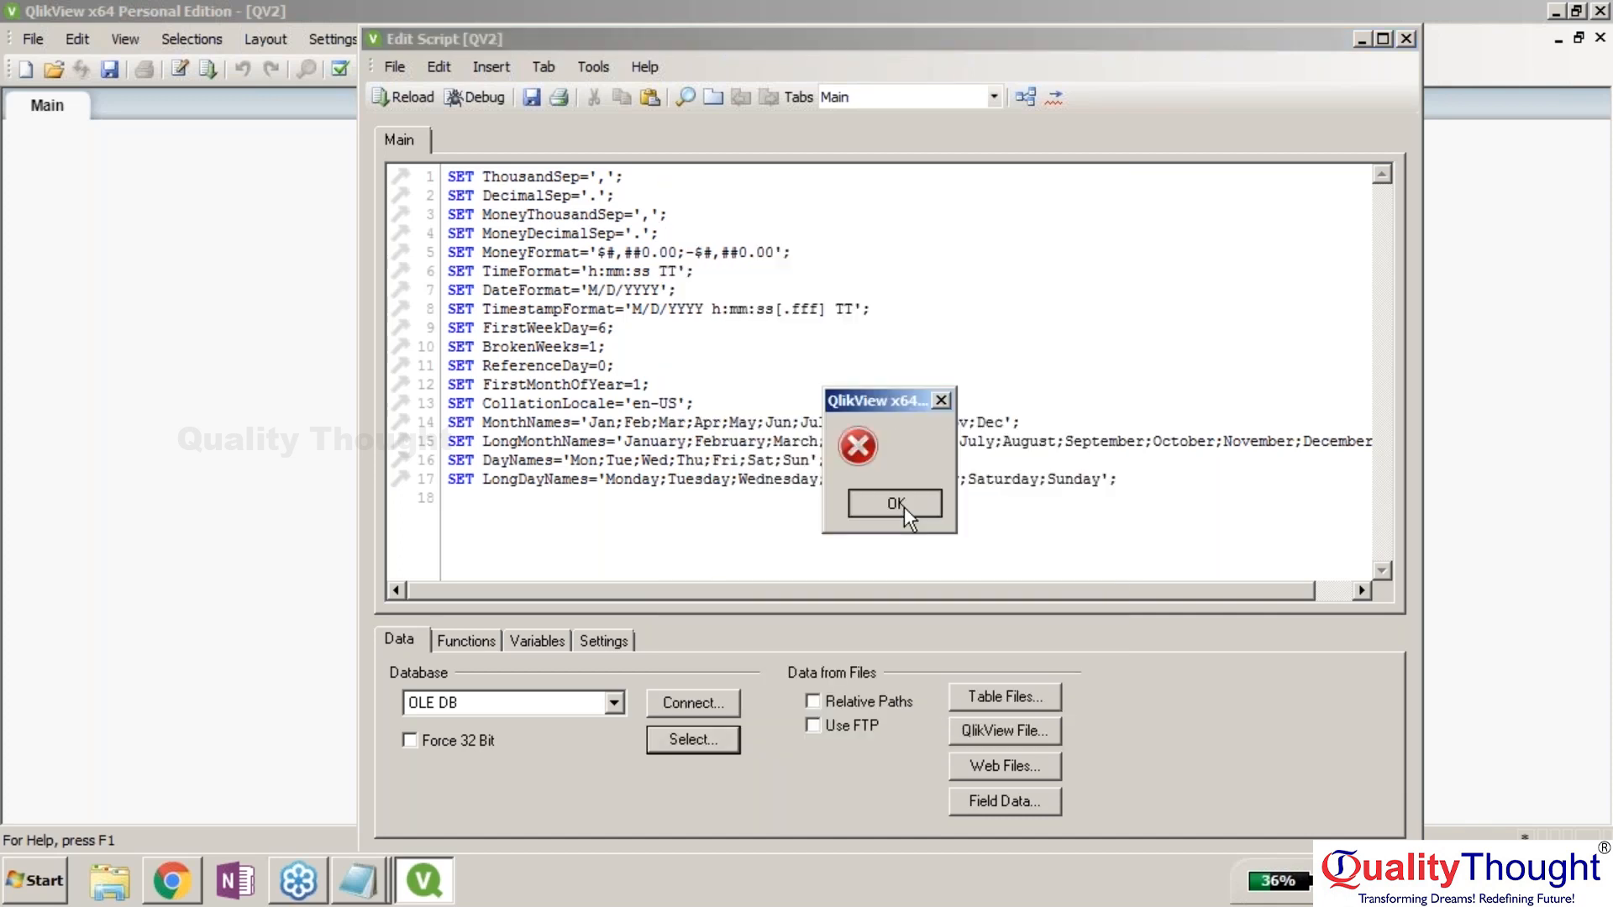
Dismiss the connection error and close the Create Select Statement dialog and script editor.
left_click(903, 507)
left_click_drag(1235, 223, 774, 78)
left_click(950, 84)
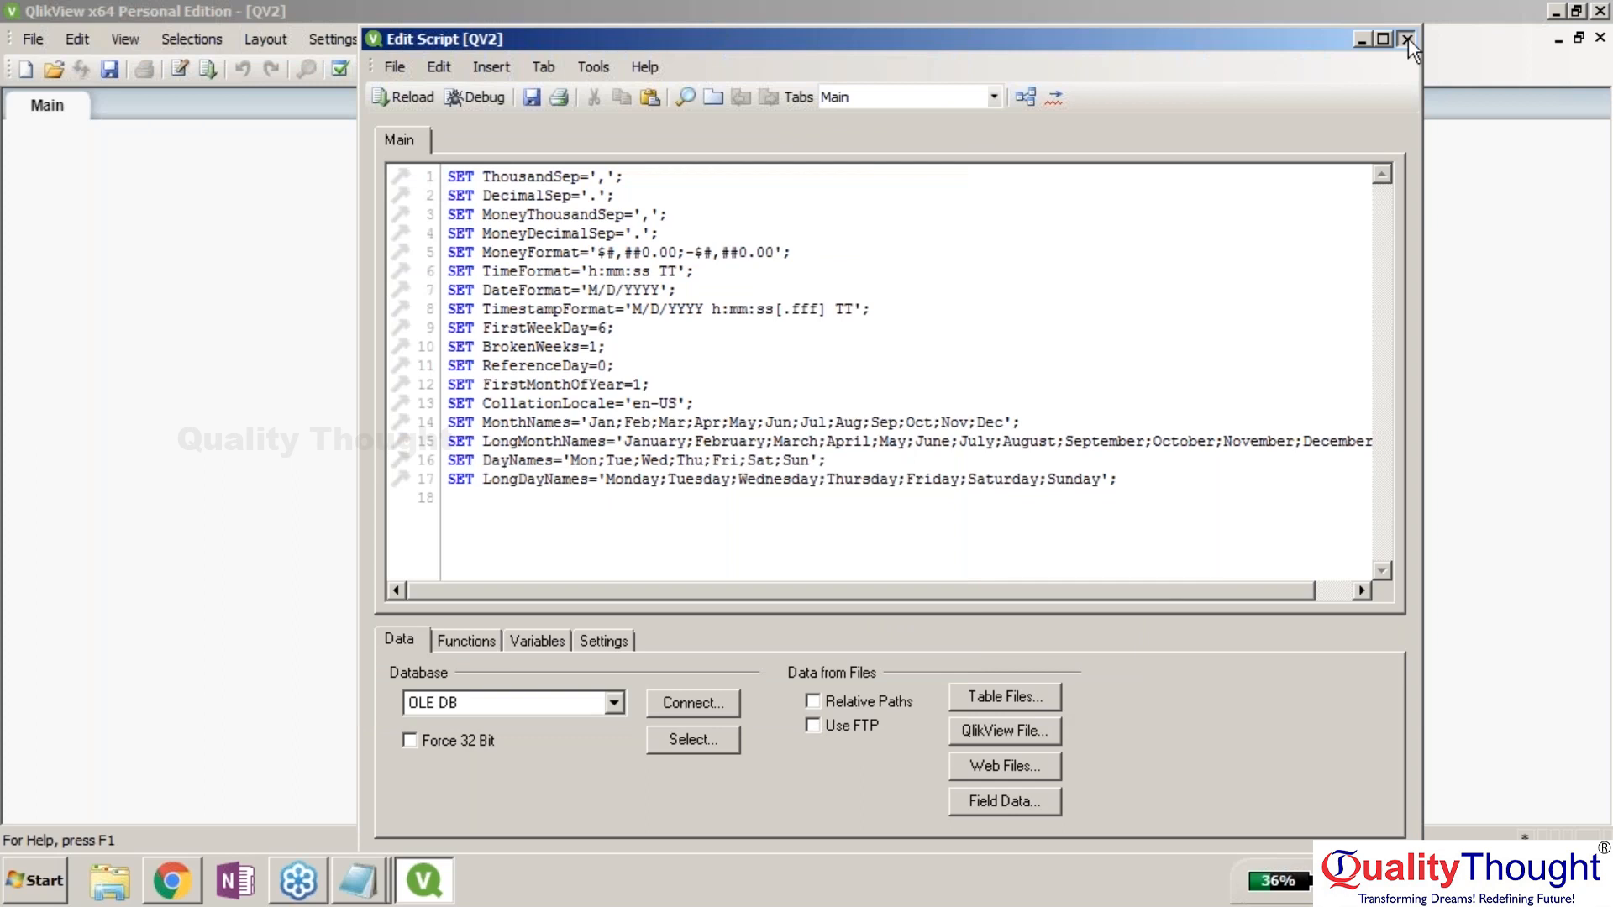
left_click(1408, 37)
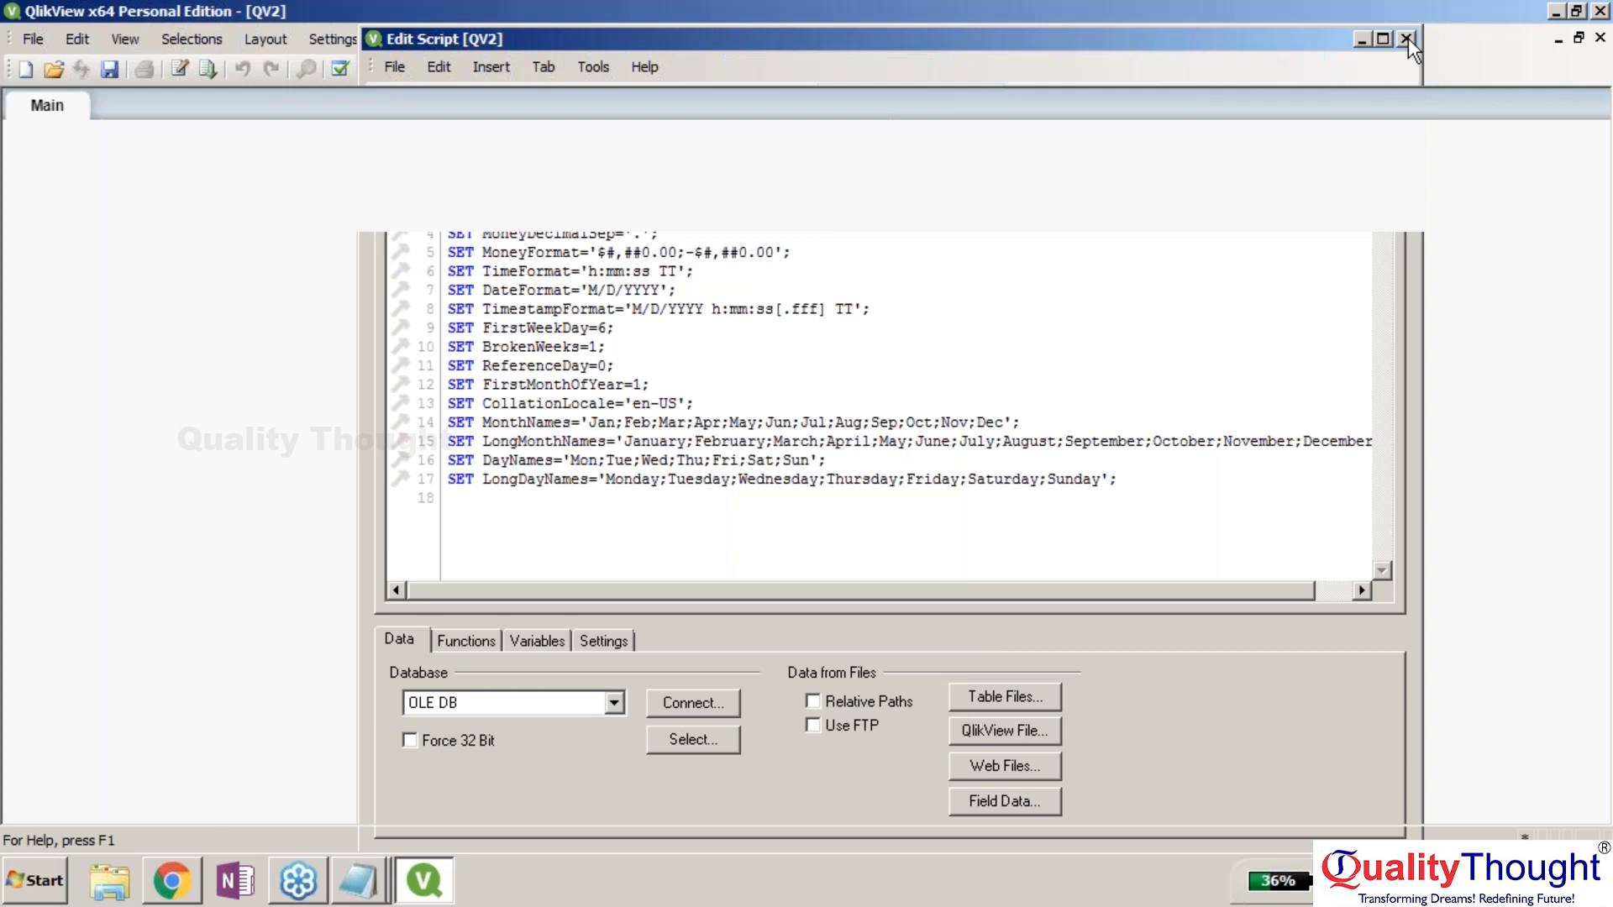
Insert an Oracle Provider OLEDB CONNECT line for data source XE with the HR login, password saved.
left_click(33, 40)
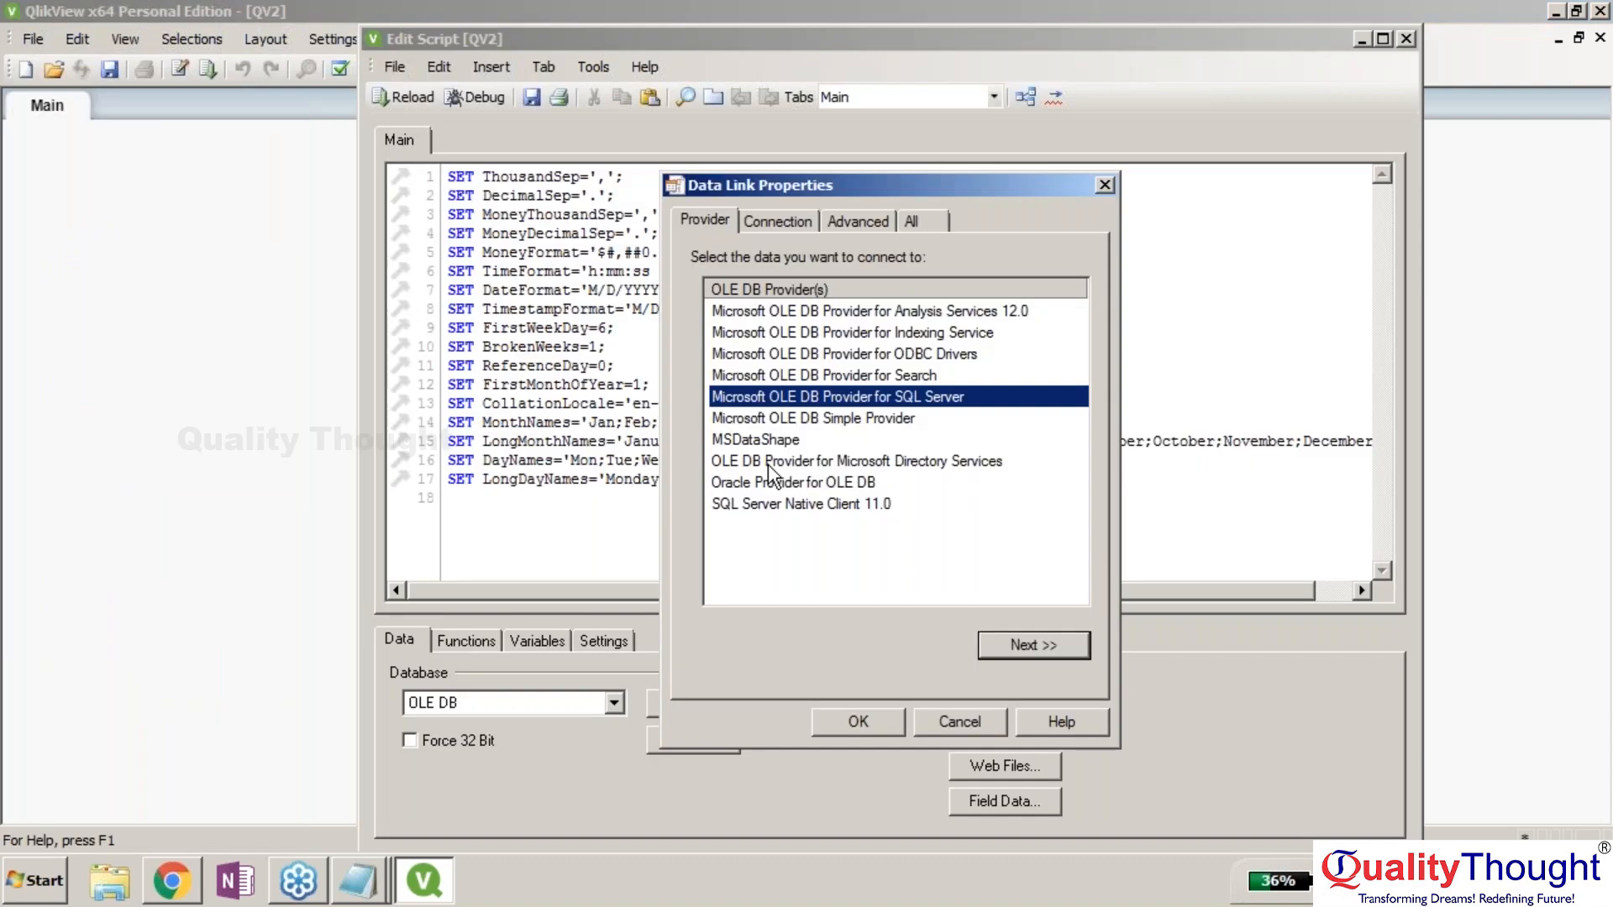
double_click(768, 461)
type("XE")
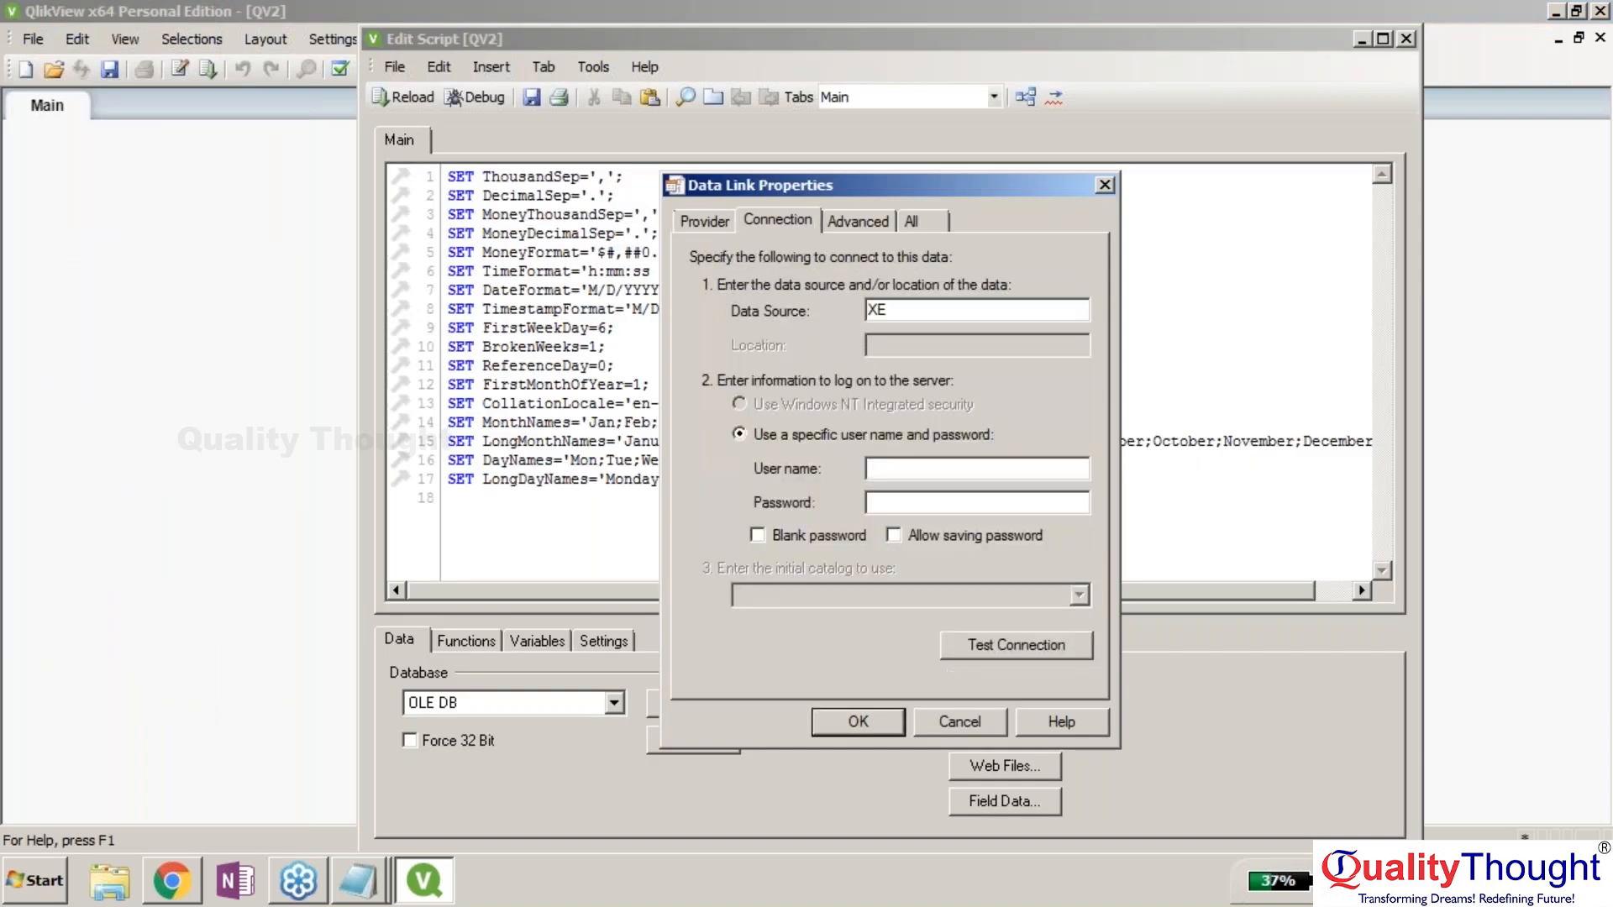
key("Tab")
type("hr")
key("Tab")
type("hr")
key("Tab")
left_click(894, 535)
left_click(998, 651)
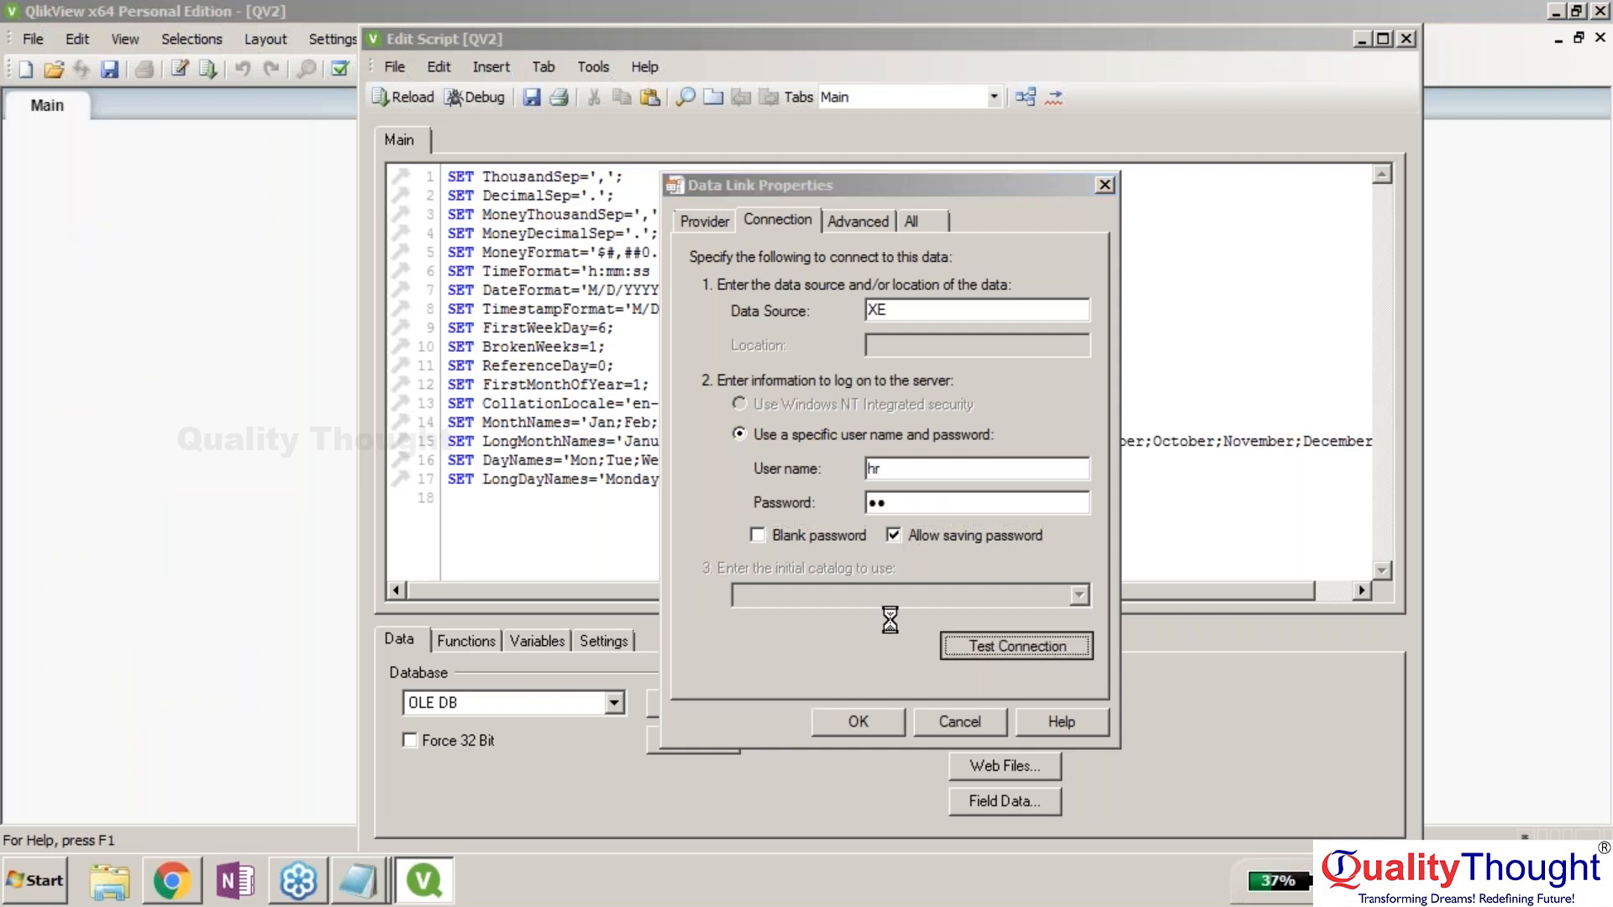
key("Return")
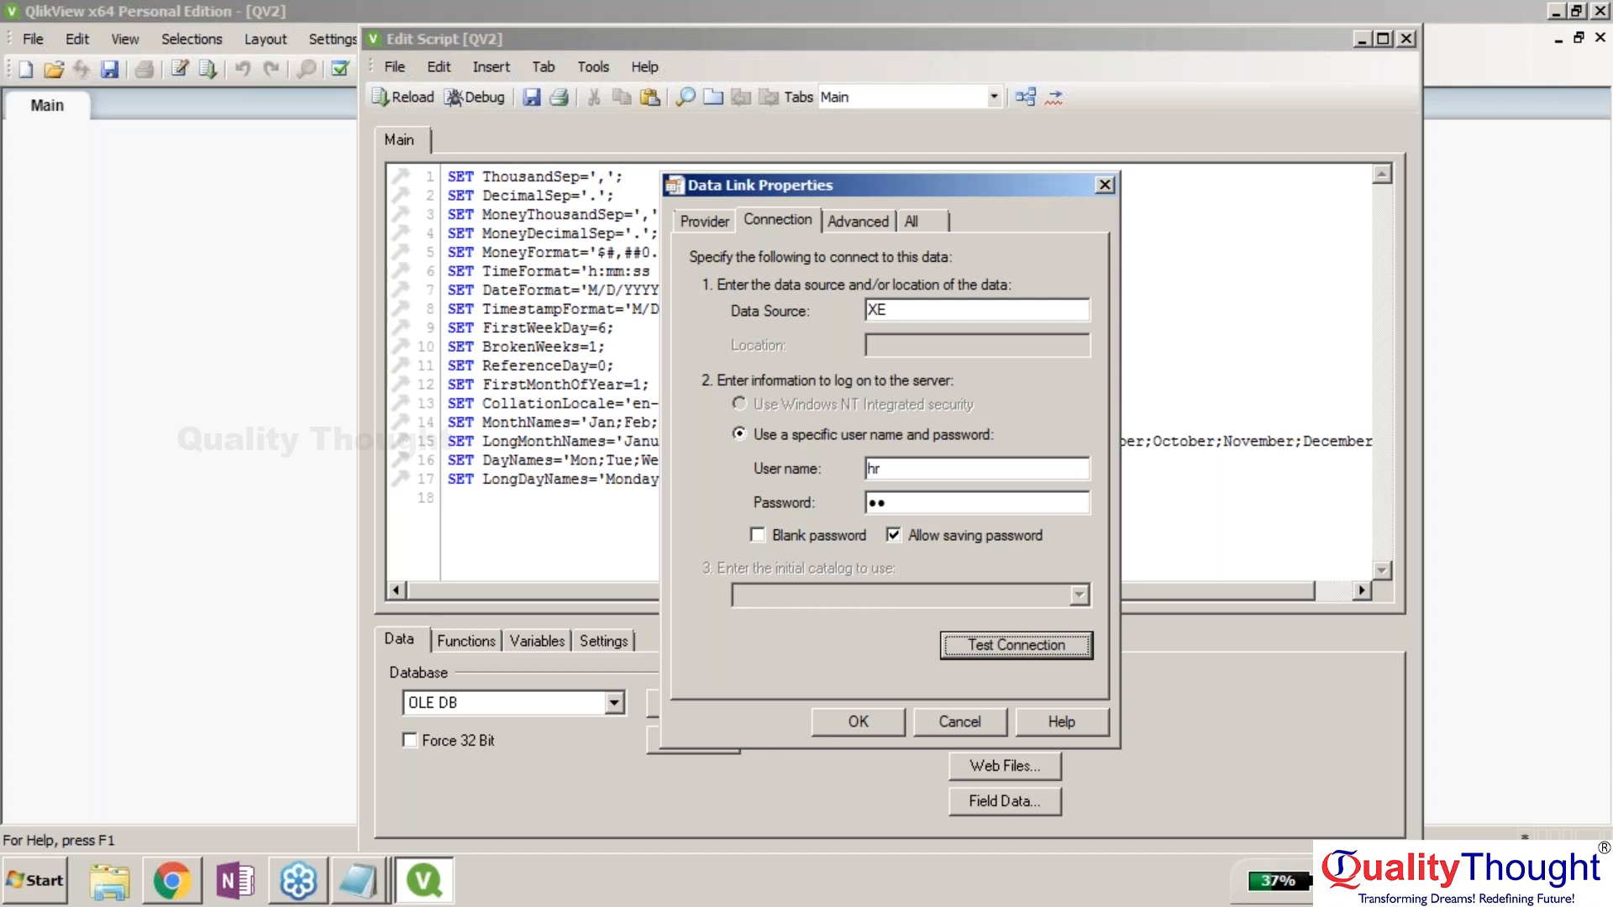
left_click(858, 722)
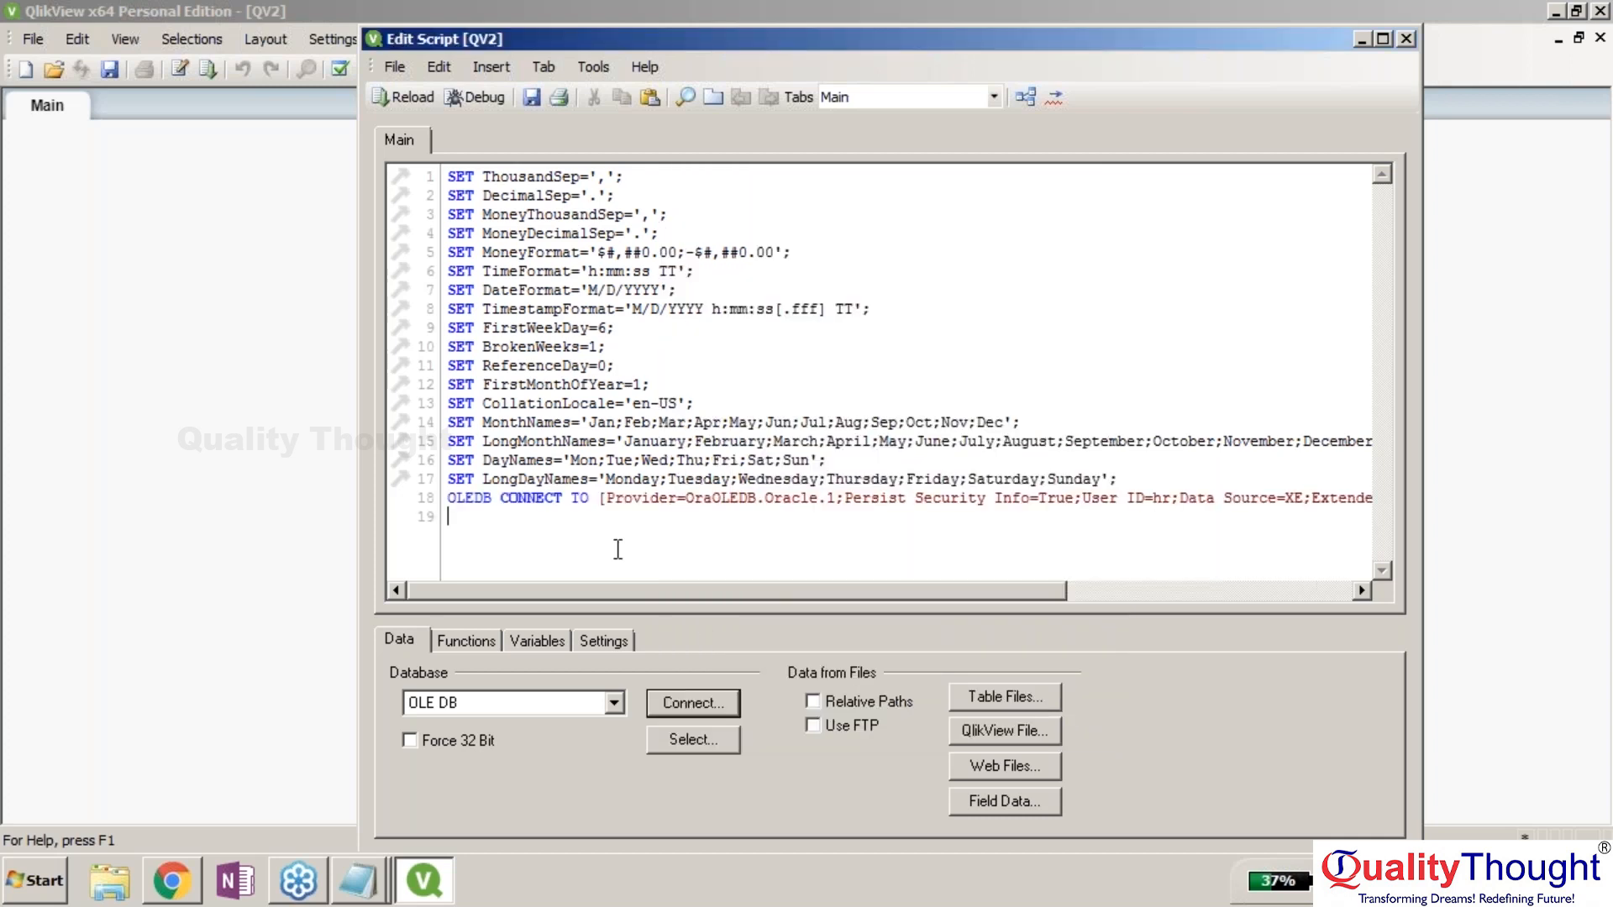
key("ctrl+r")
Save the document as t2.qvw.
left_click(755, 487)
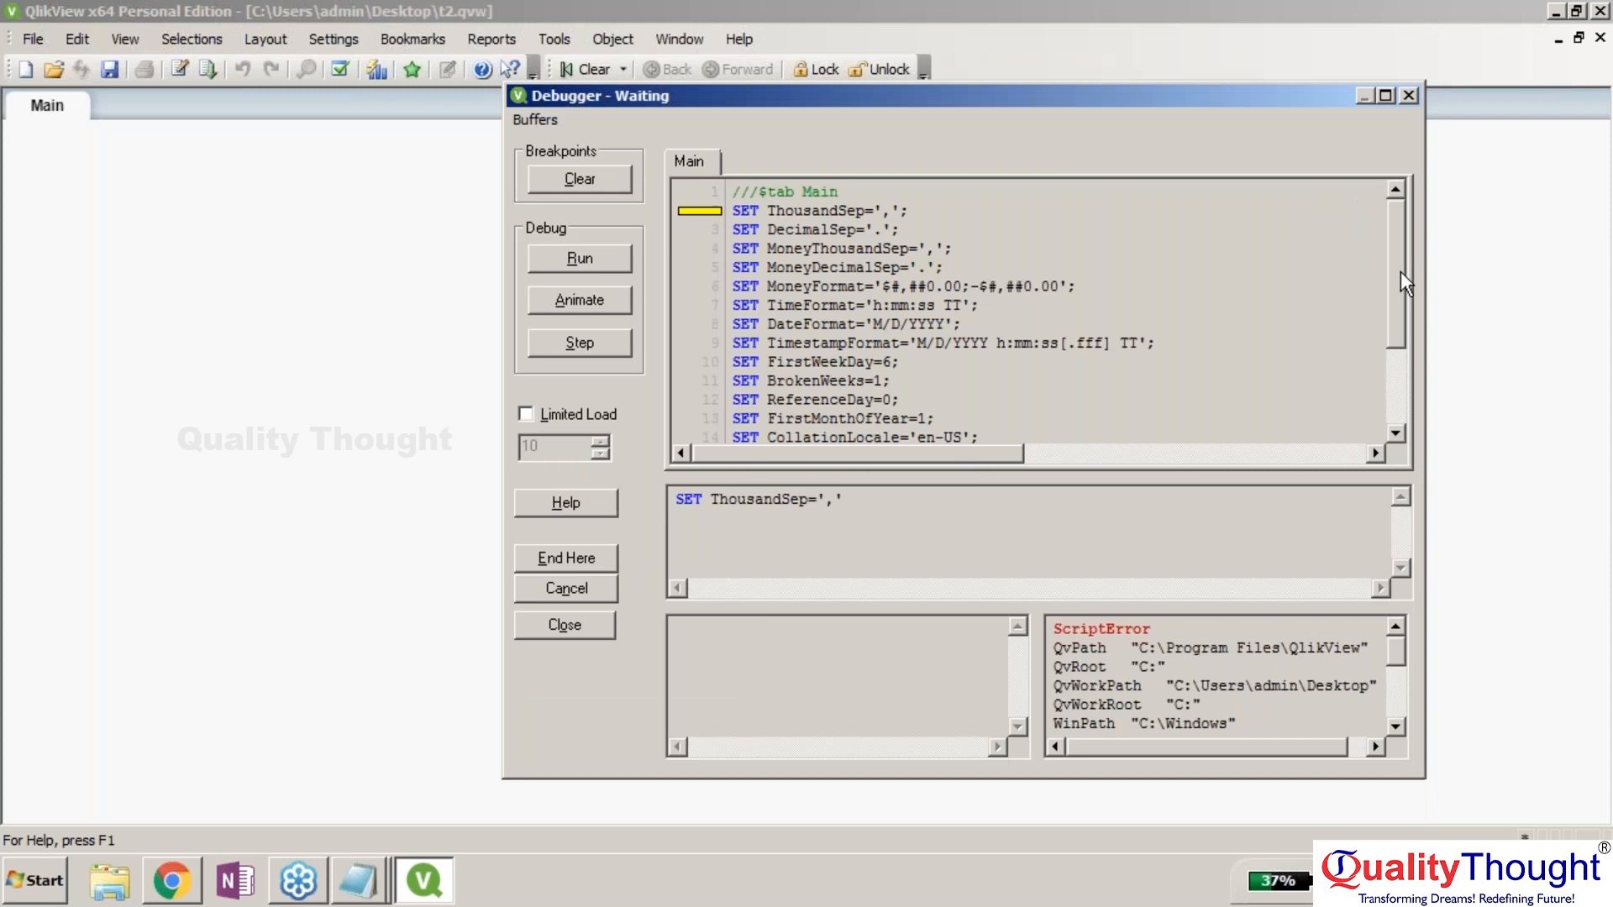
left_click_drag(1399, 271, 1403, 340)
left_click_drag(962, 458, 1298, 470)
left_click_drag(1212, 742, 1230, 742)
left_click_drag(1396, 658, 1399, 712)
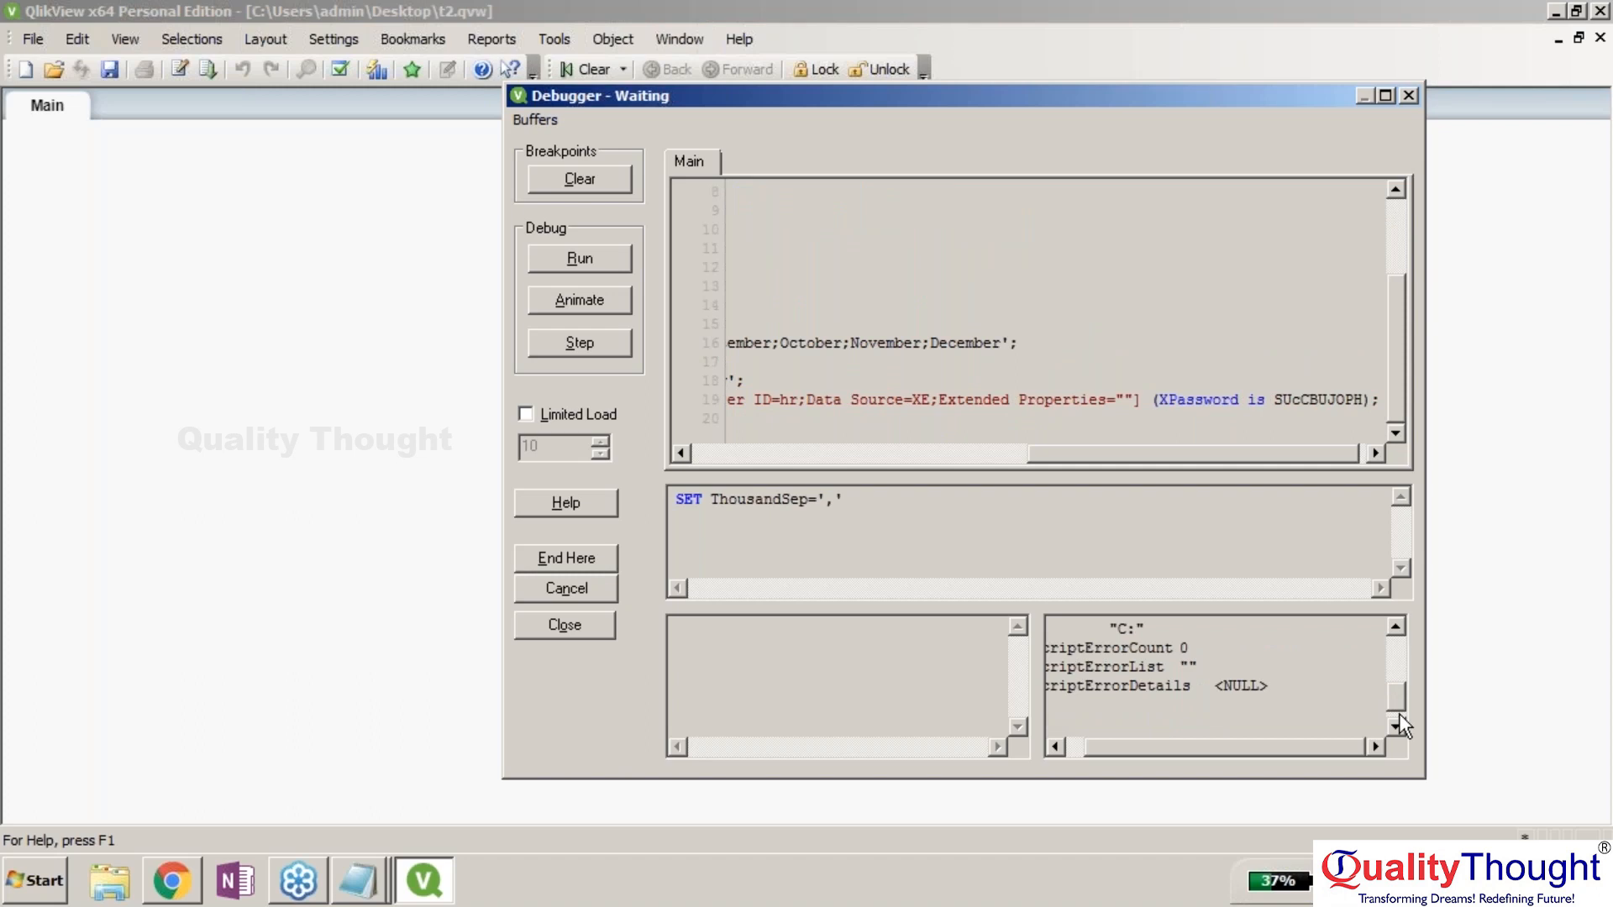
left_click_drag(1165, 756, 604, 260)
Run the load script in the debugger, enlarge it to read the output, then close it.
left_click(605, 260)
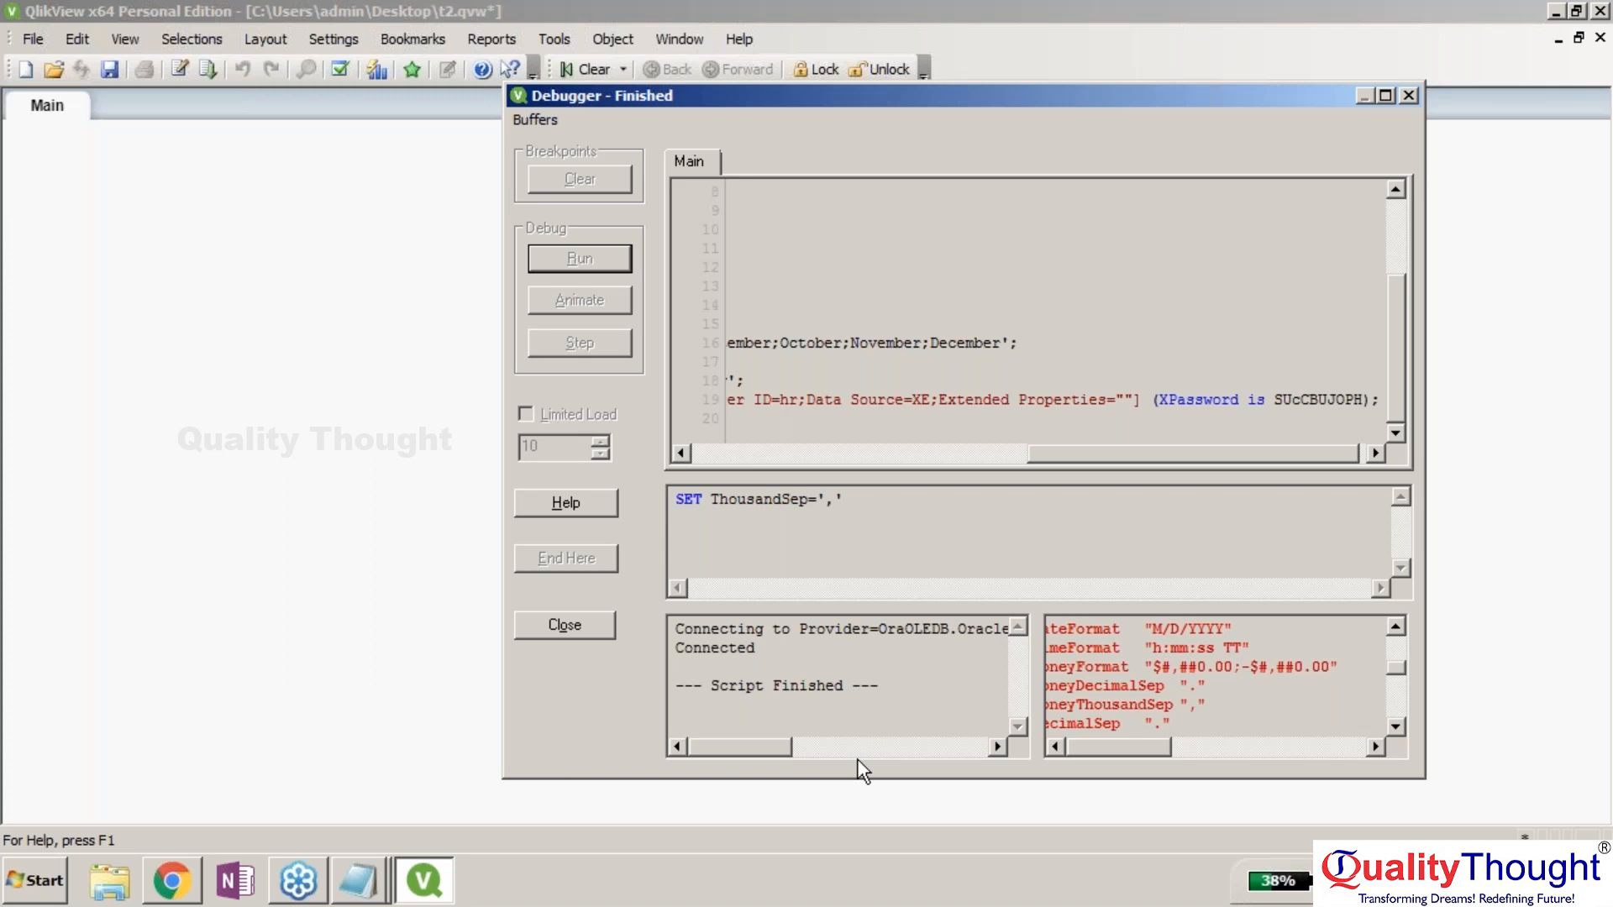
left_click_drag(1041, 116, 721, 115)
double_click(716, 99)
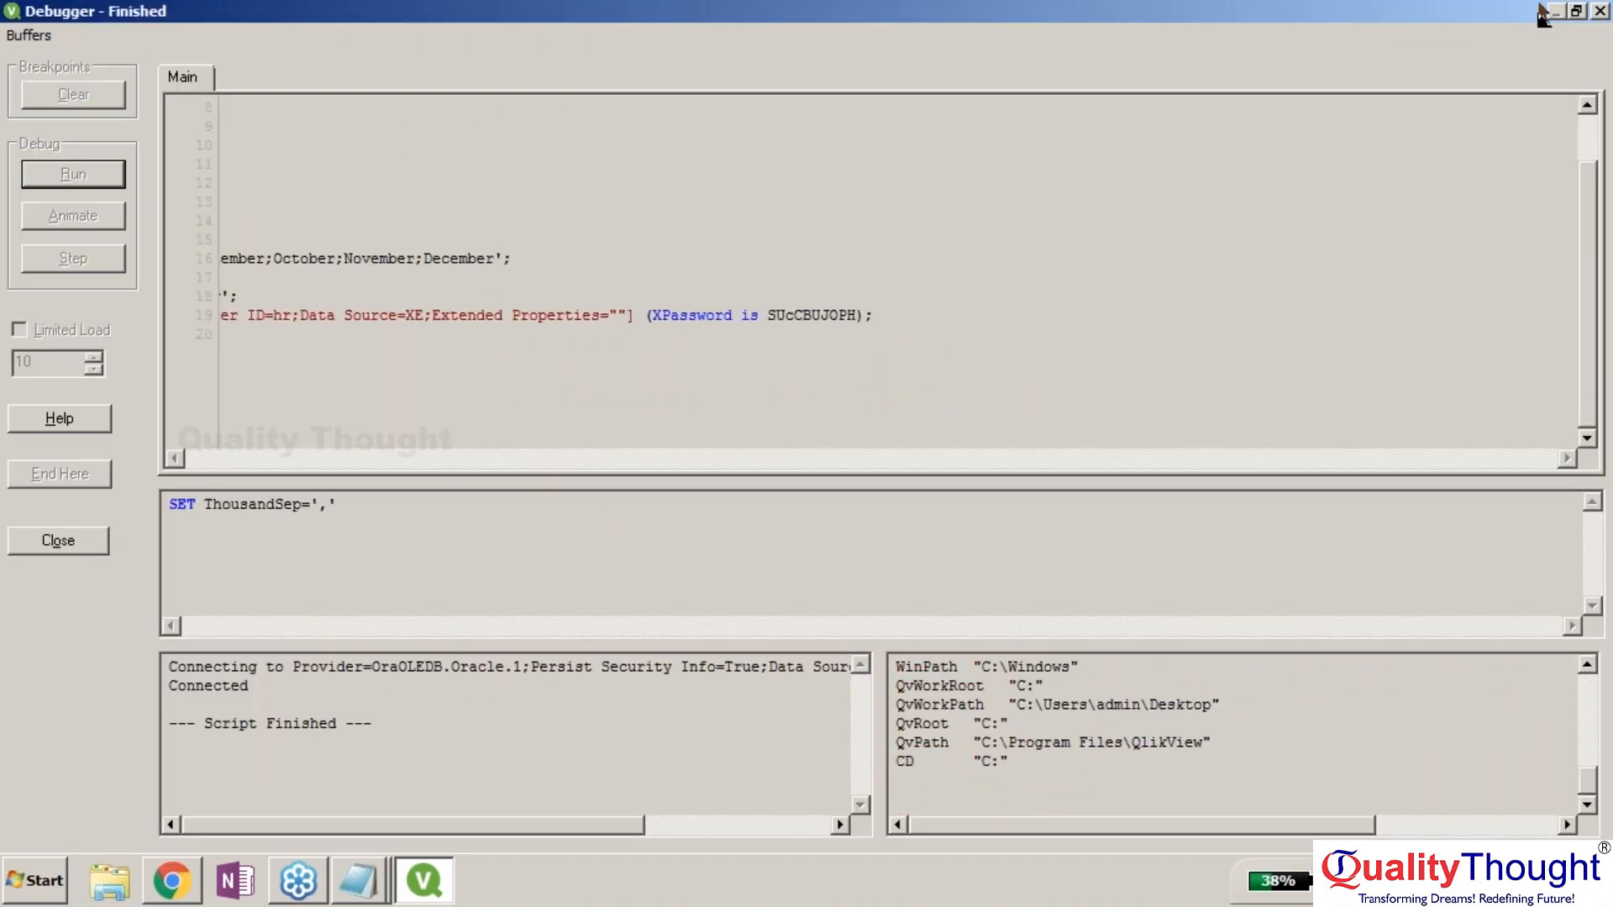
left_click(1598, 13)
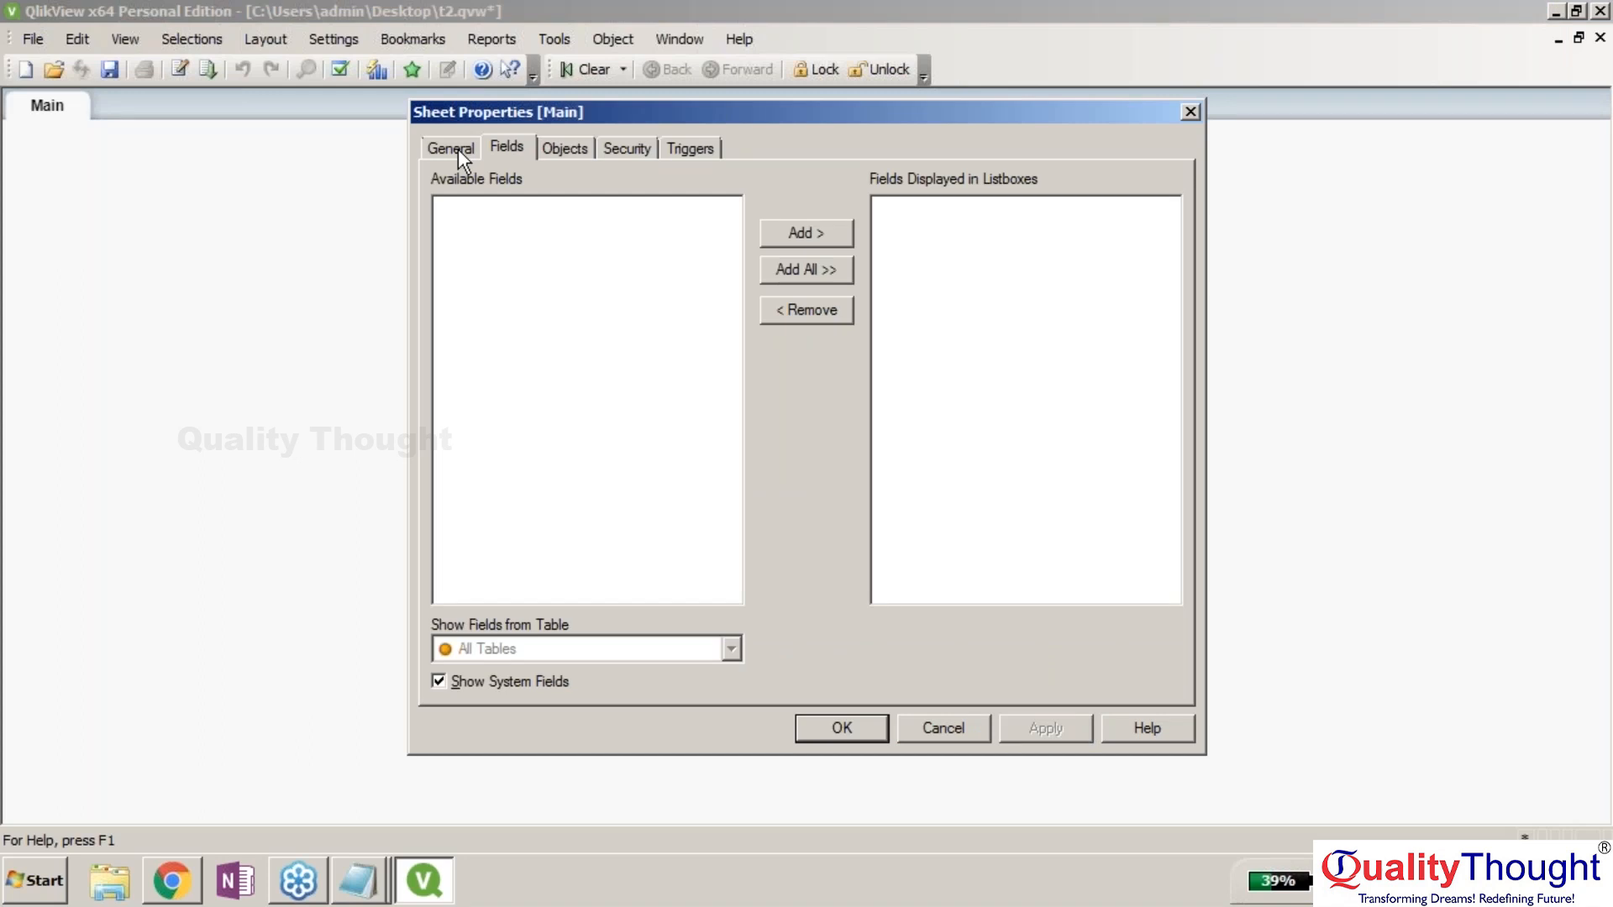
Check the Main sheet's general properties (title Main, ID SH01, zoom 100%), then return to its field list.
left_click(457, 148)
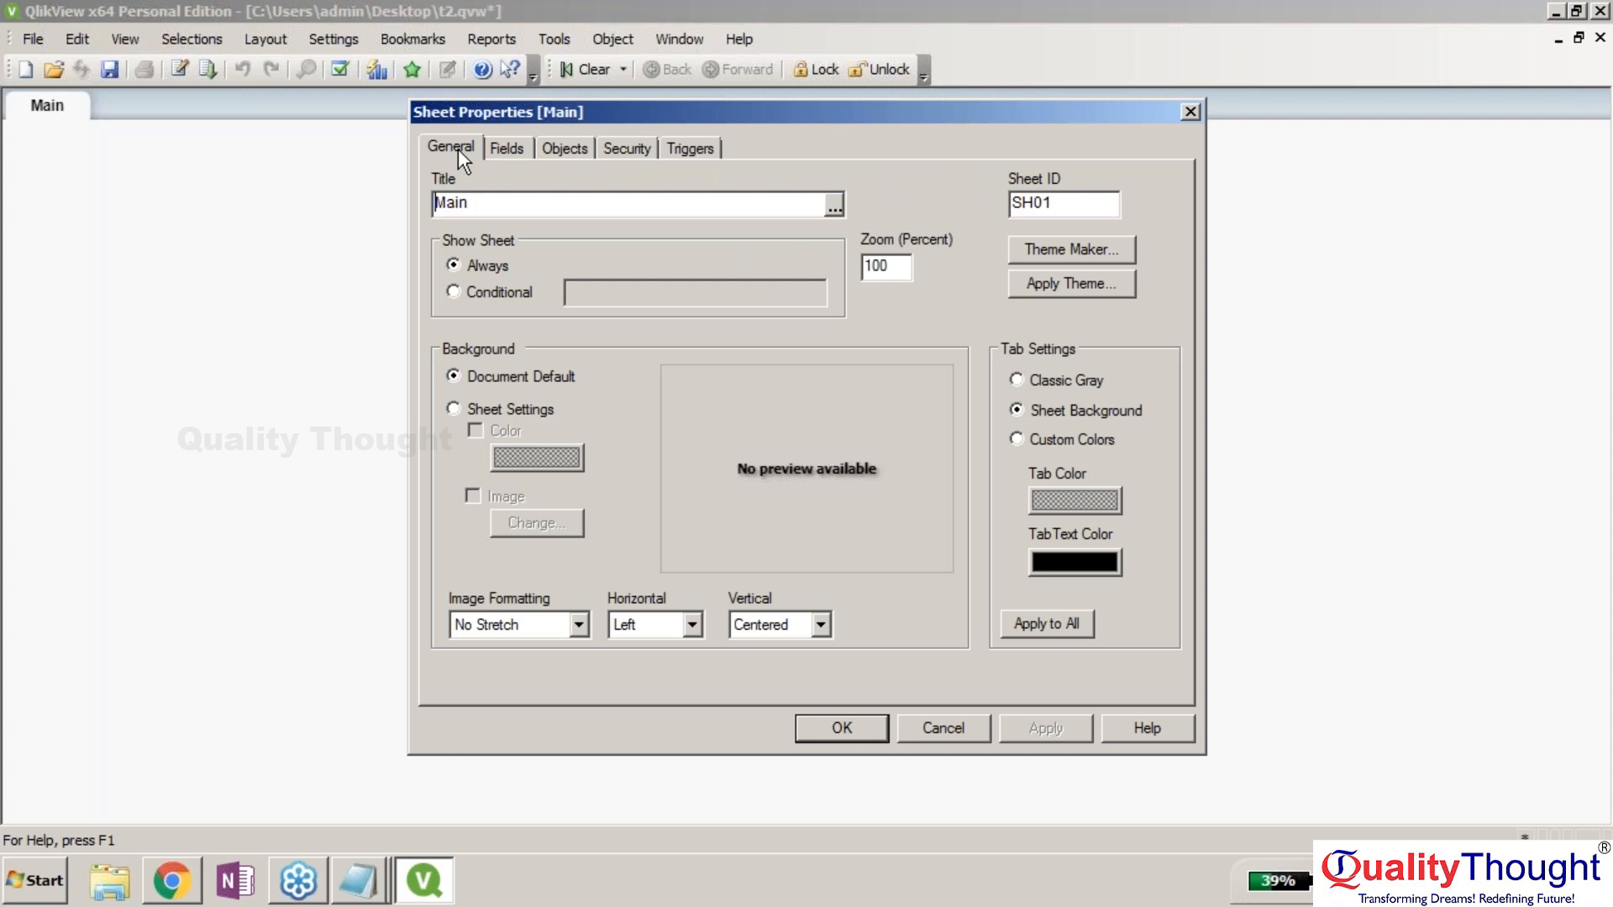
left_click(506, 148)
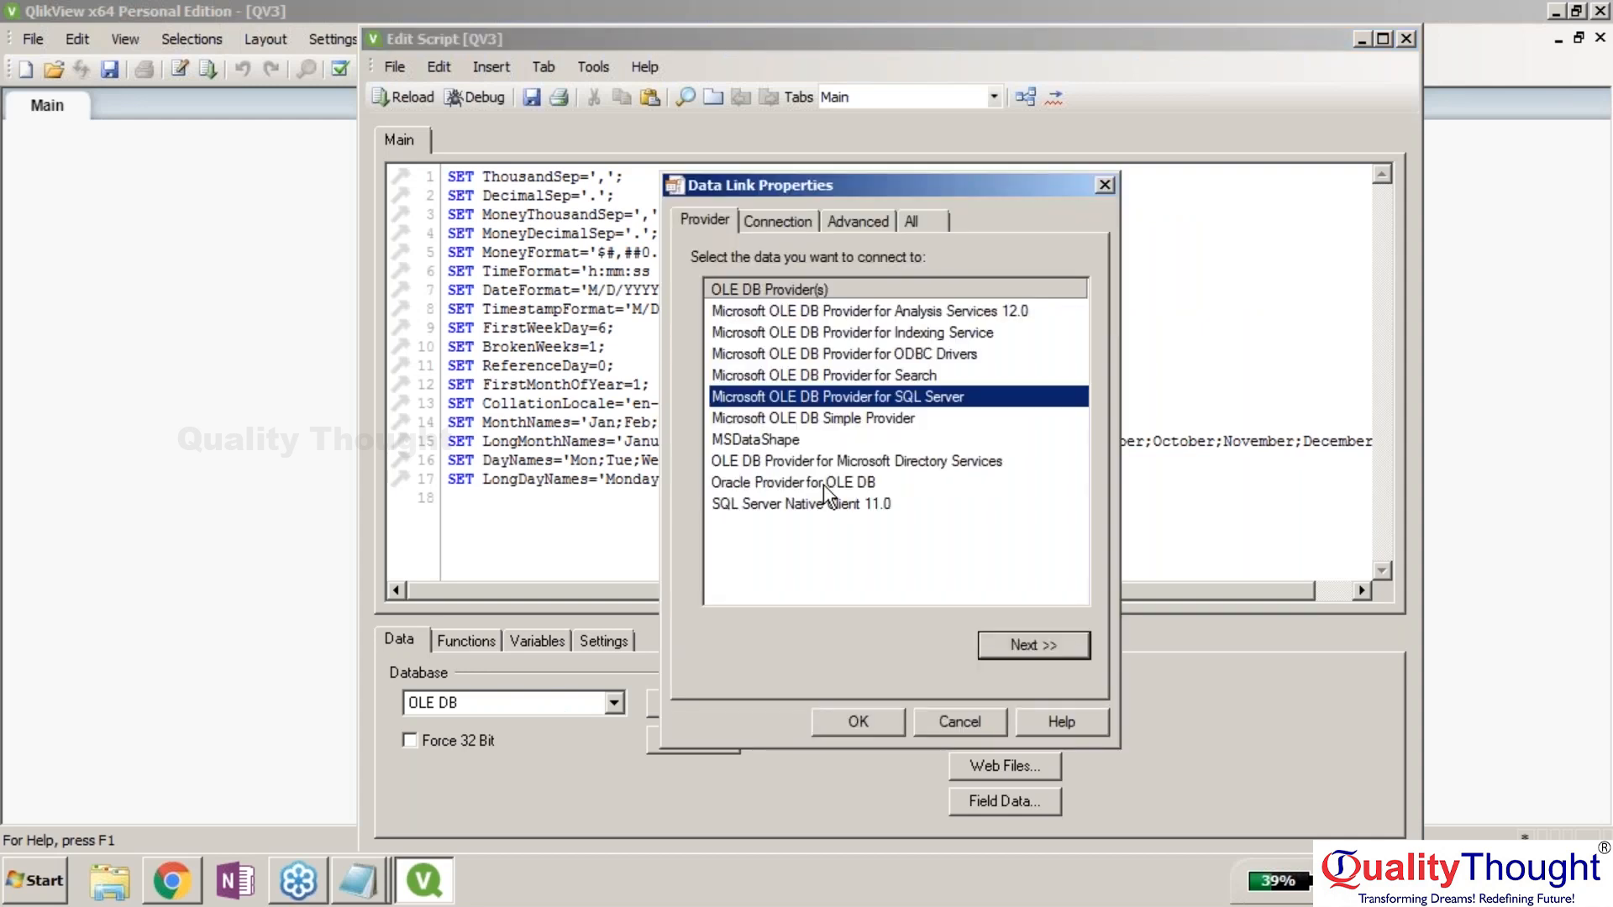
Configure Oracle Provider with data source XE, HR user, saved password, and pass the connection test.
double_click(823, 484)
type("XE")
left_click(930, 467)
type("hr")
key("Tab")
left_click(901, 537)
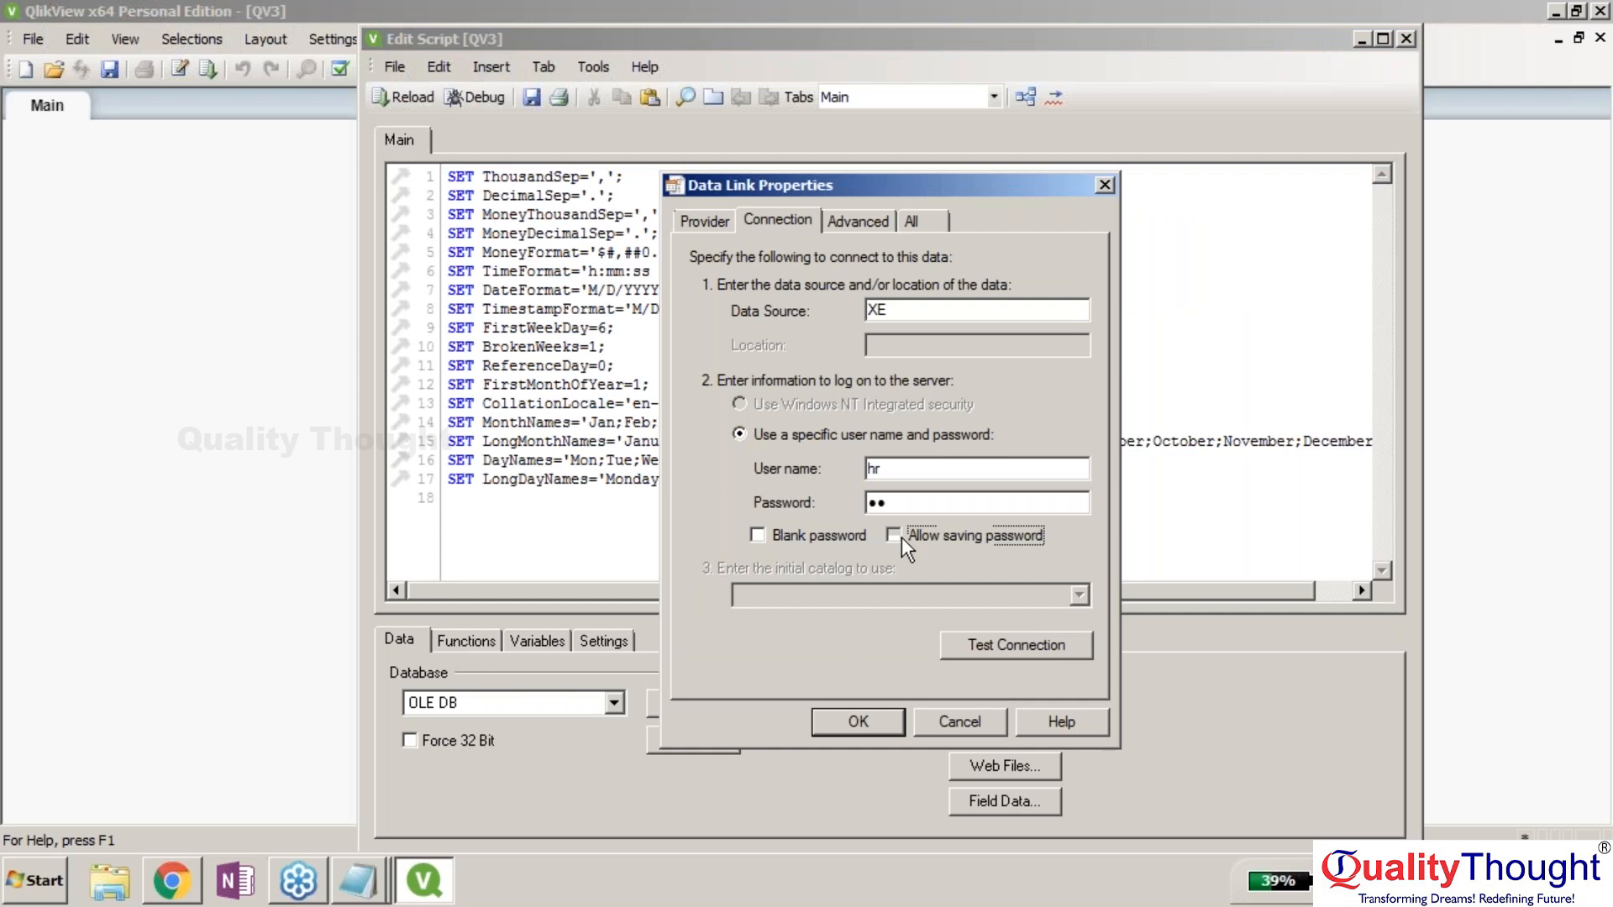
left_click(1022, 645)
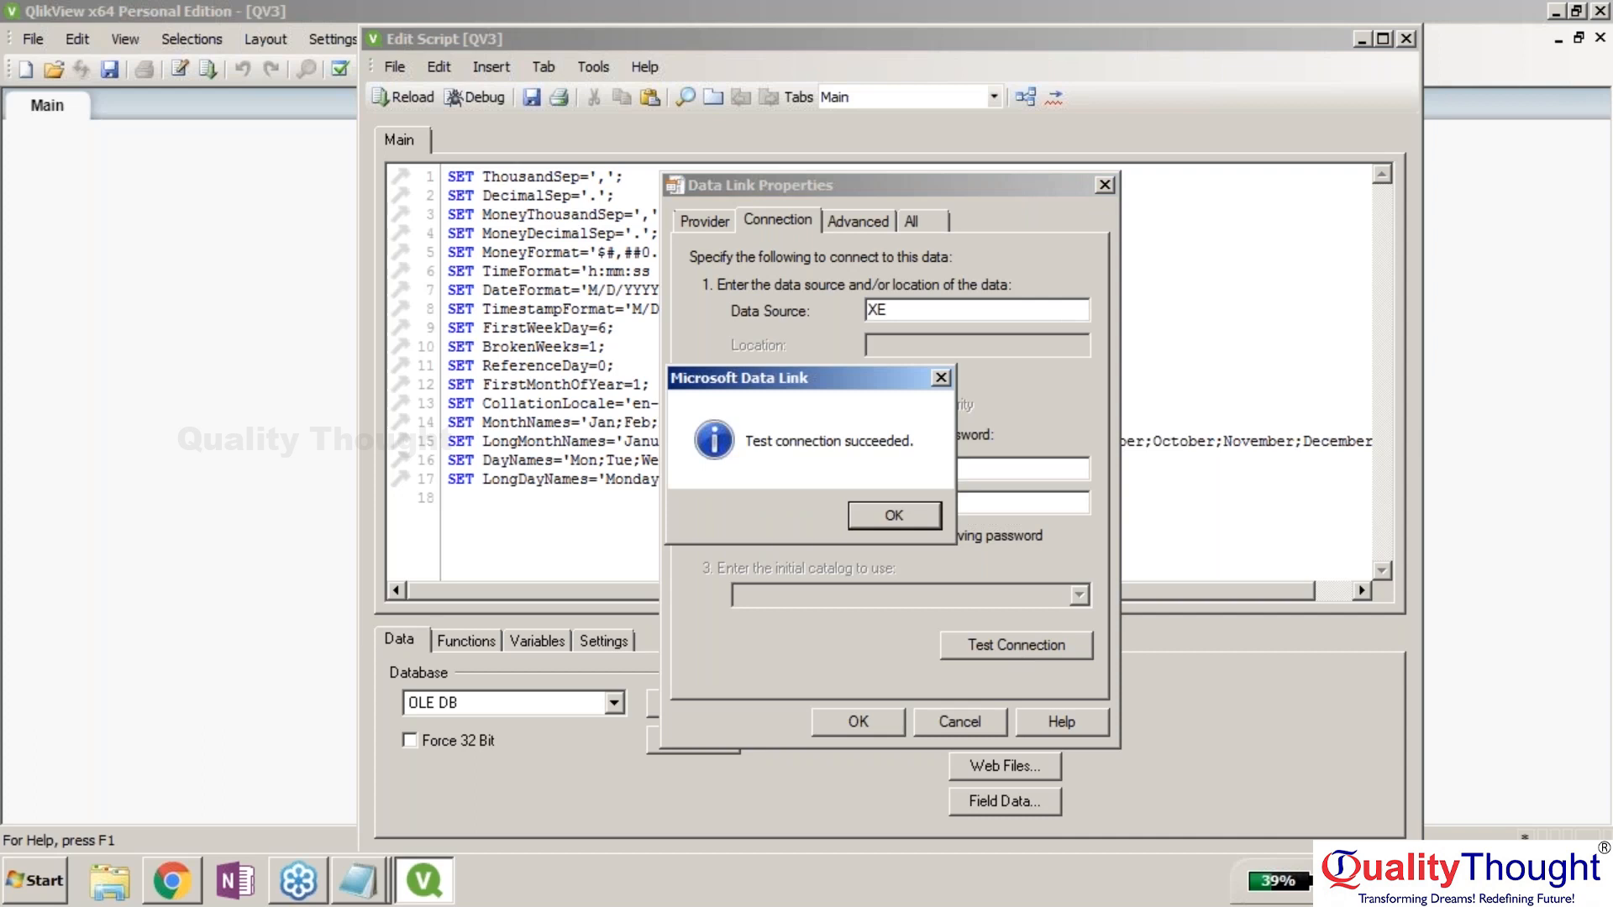
key("Return")
Review the Provider, Advanced and All connection tabs, then accept the settings.
left_click(720, 221)
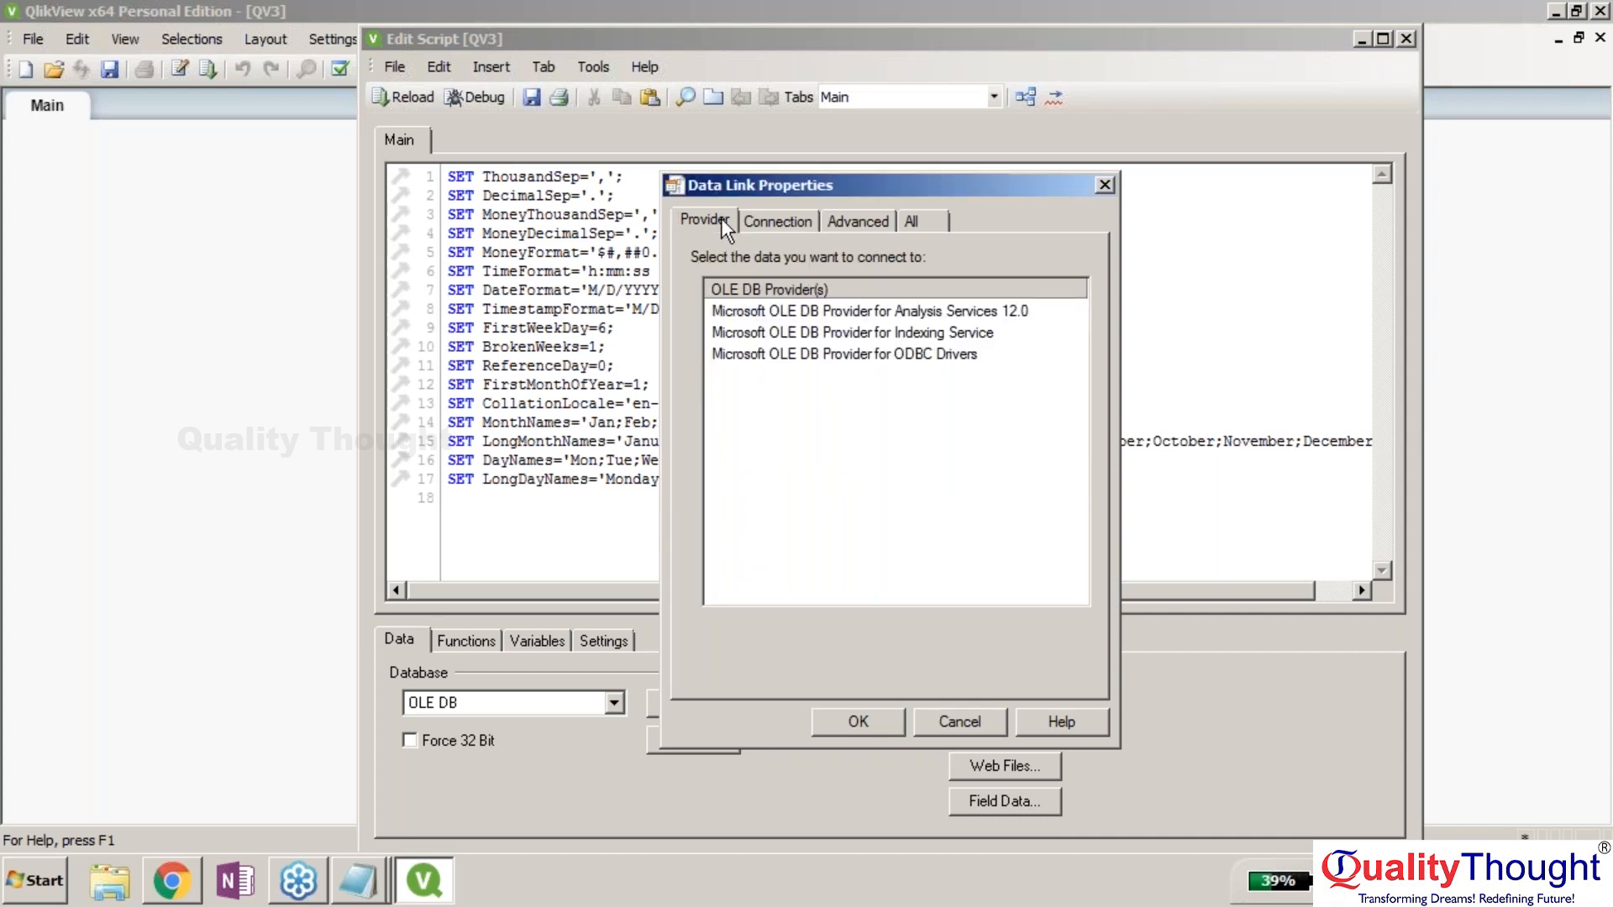
left_click(853, 220)
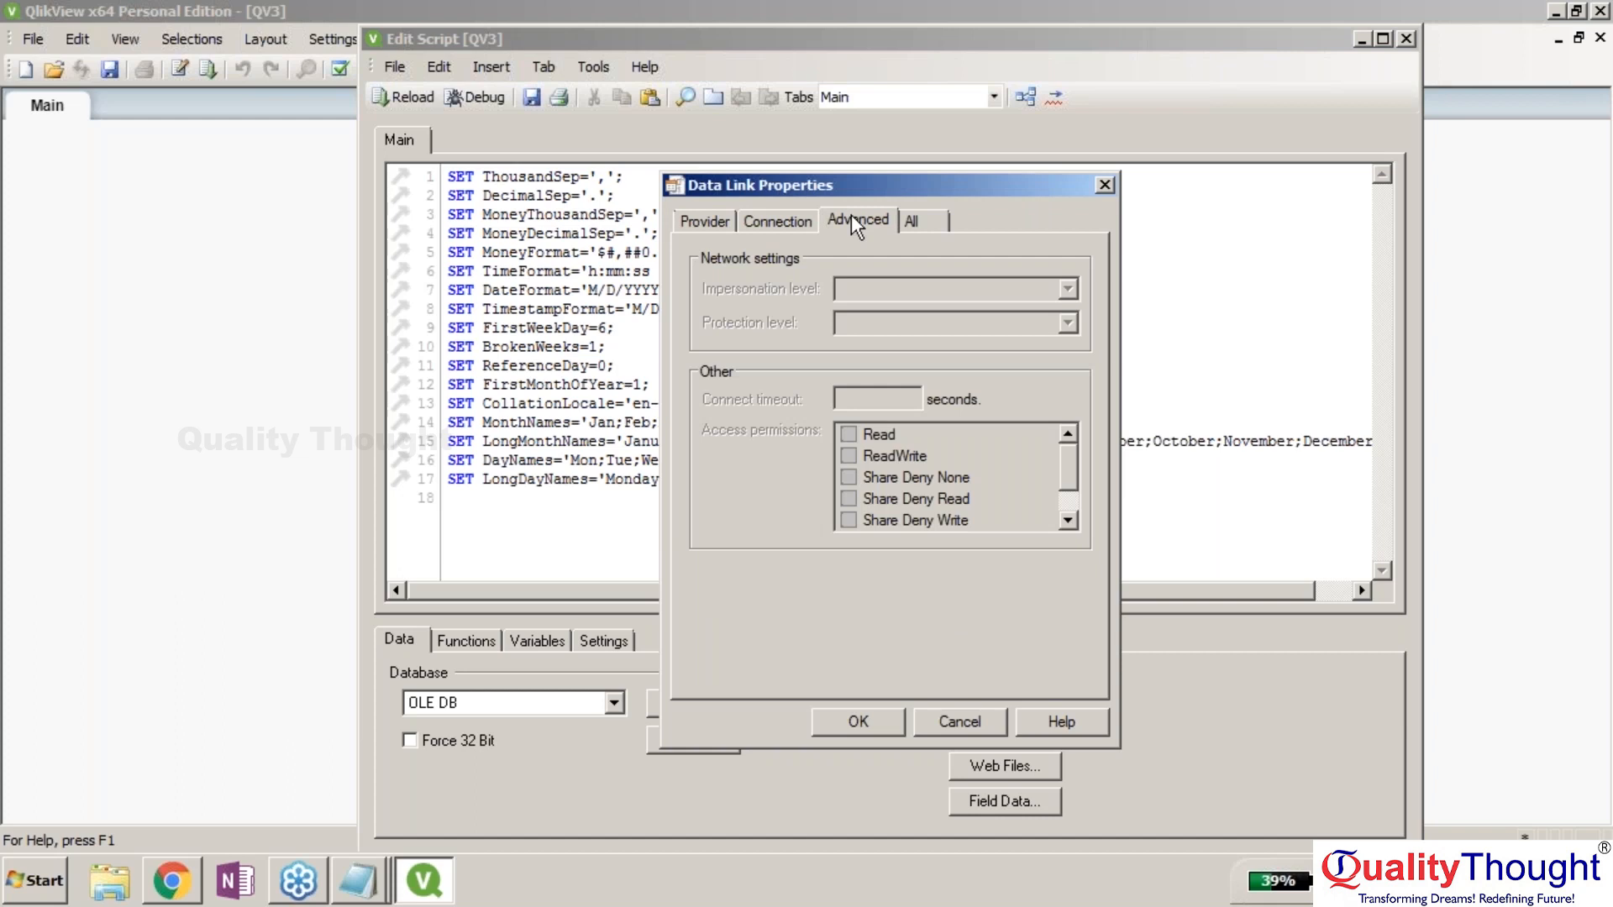
left_click(911, 220)
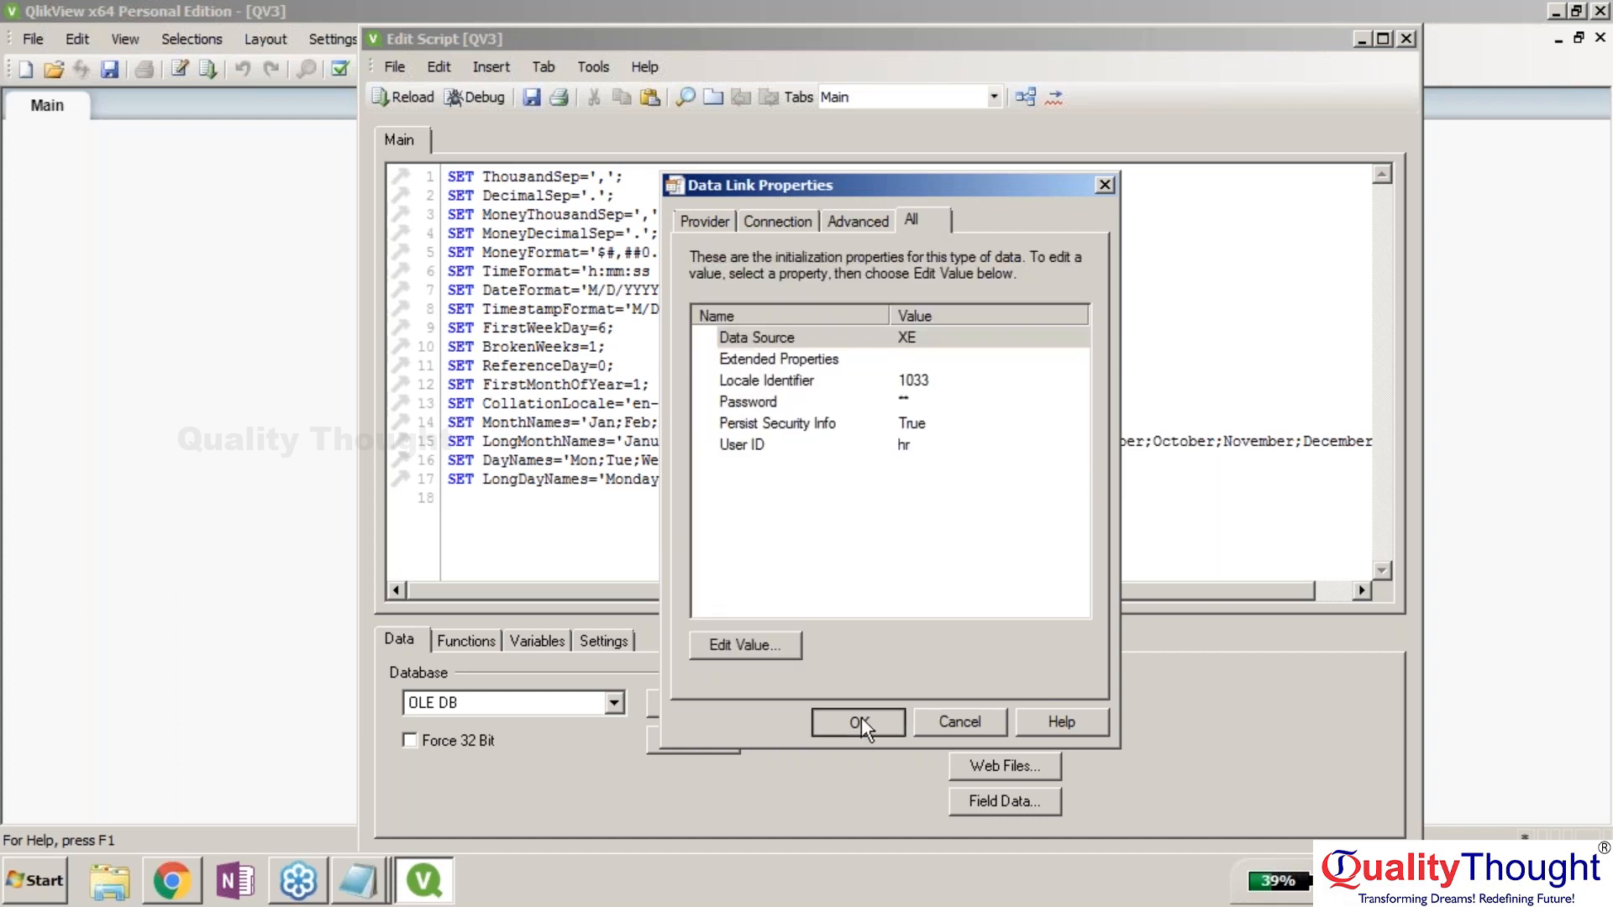
left_click(861, 719)
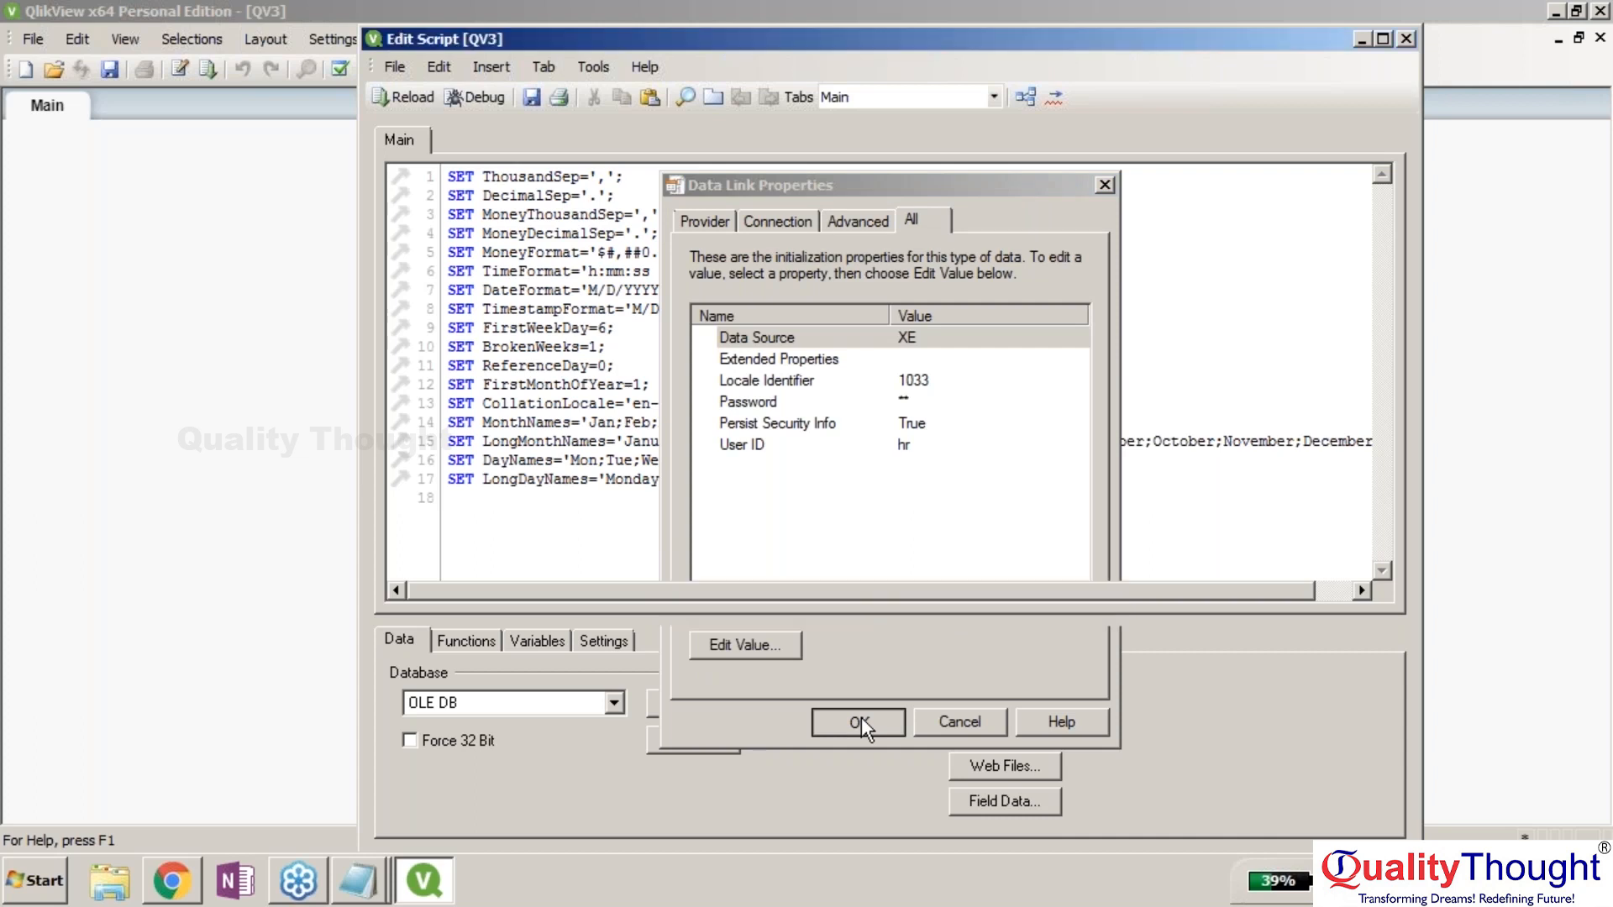
Open an administrator Command Prompt and run sqlplus with the HR credentials.
key("super")
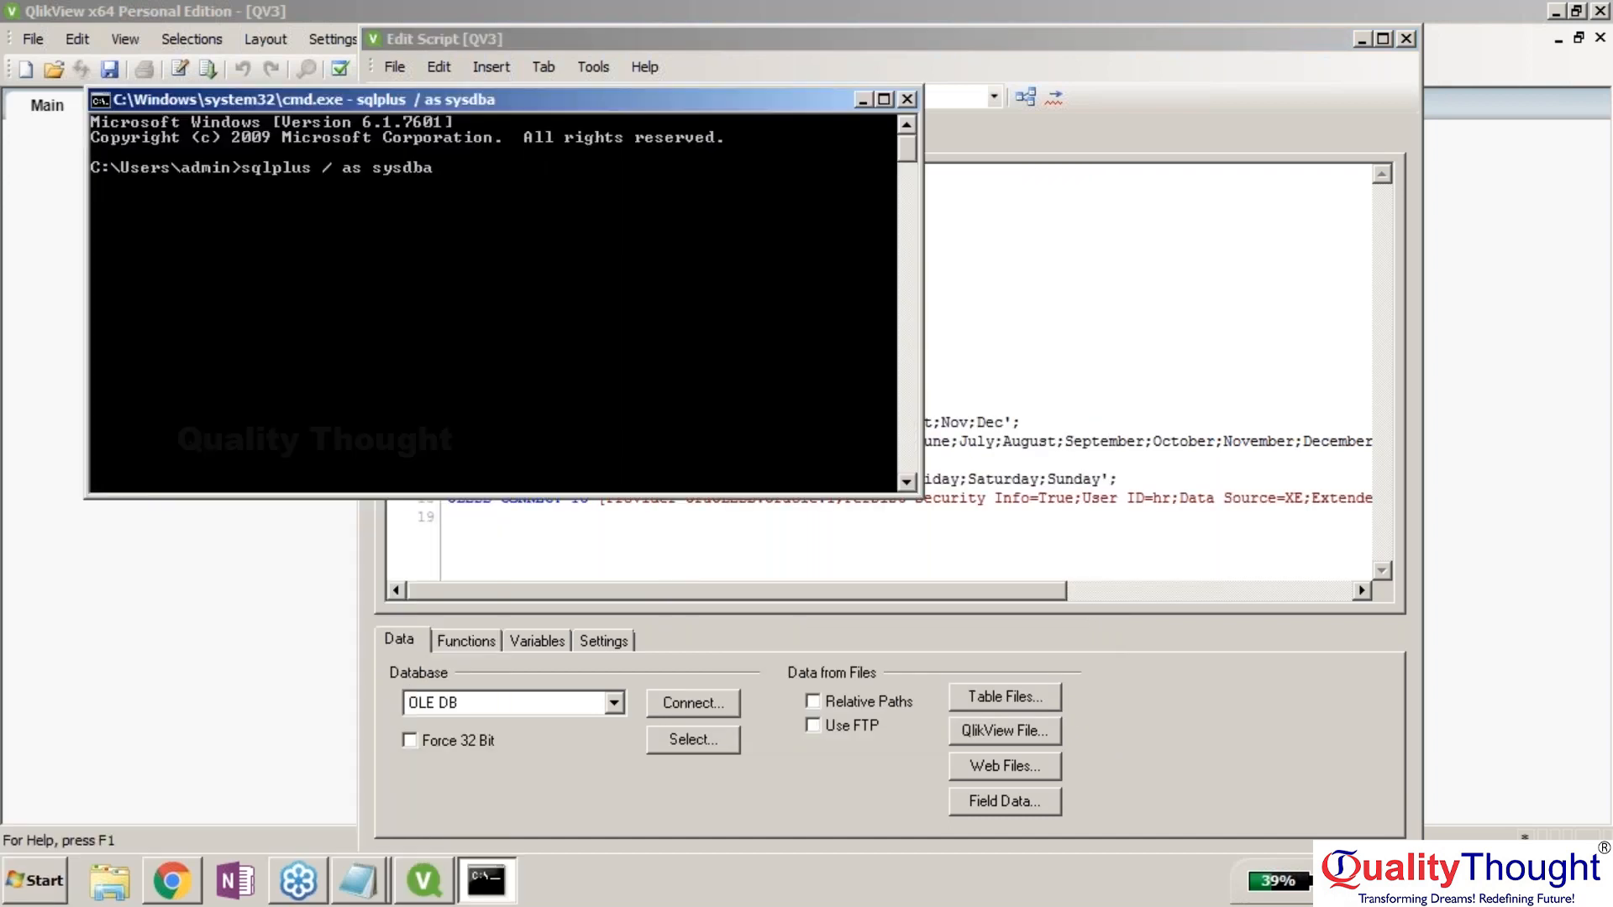
left_click(907, 100)
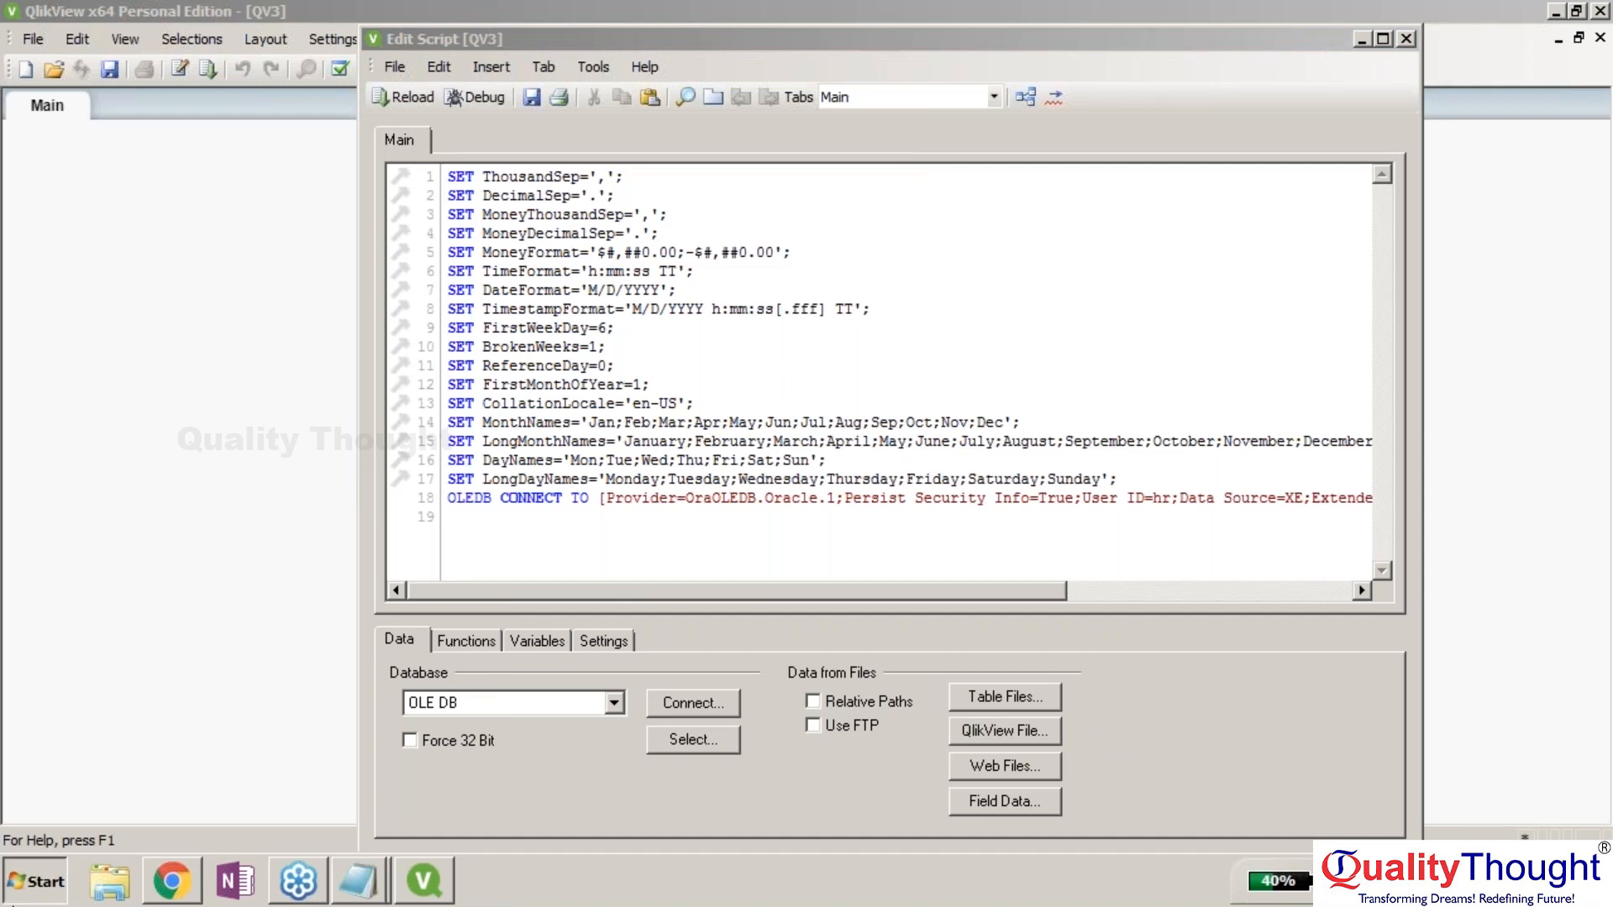
key("super")
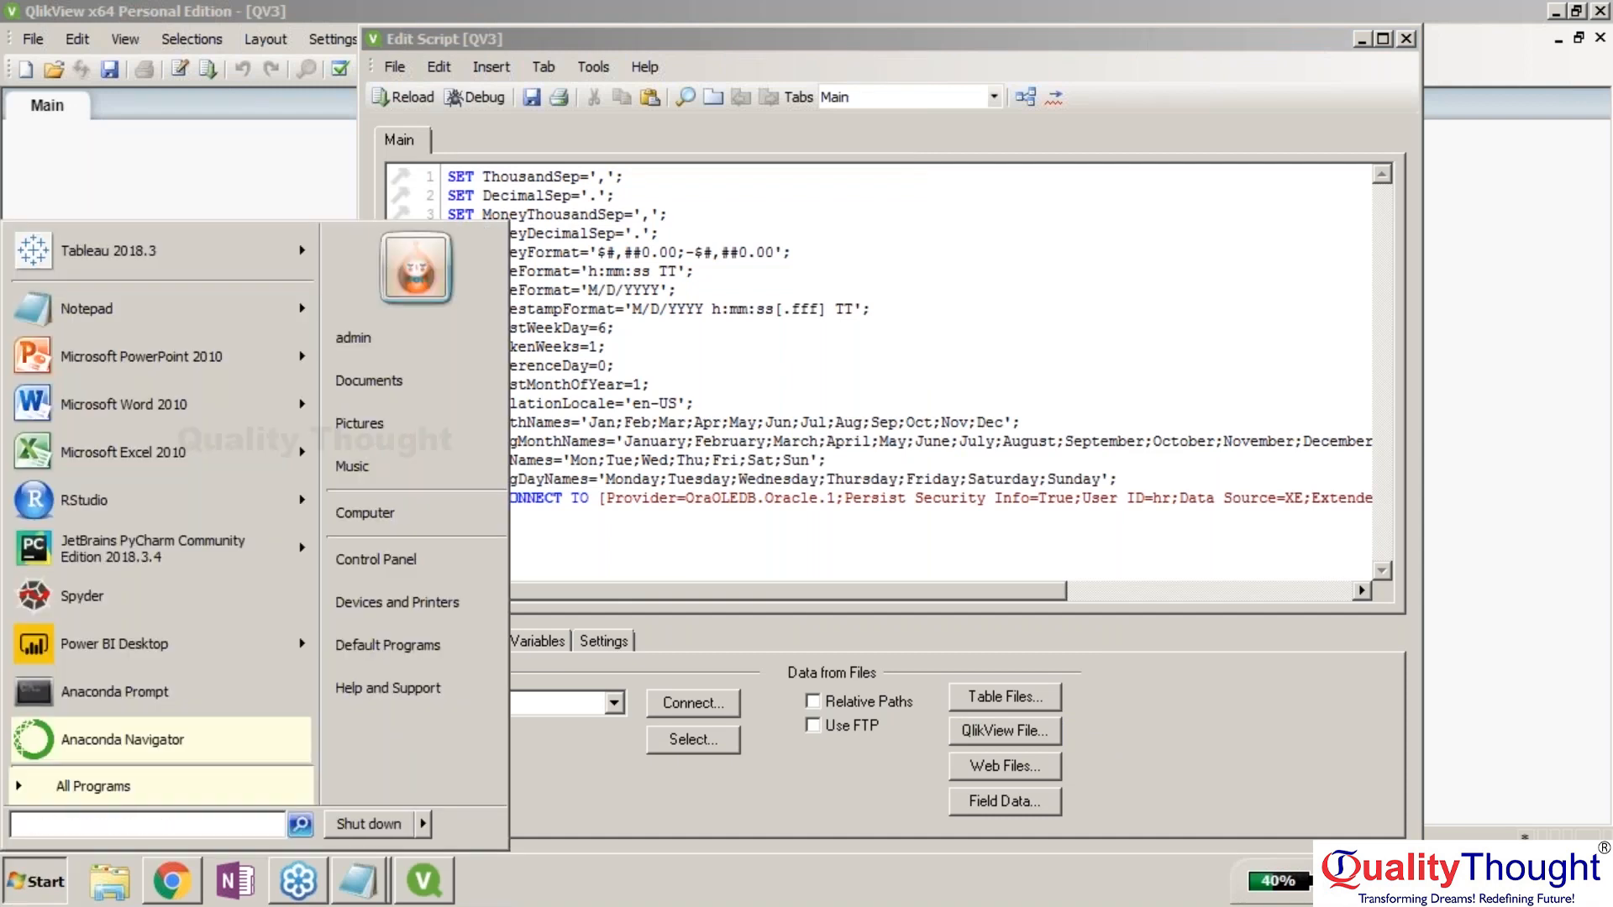
type("cmd")
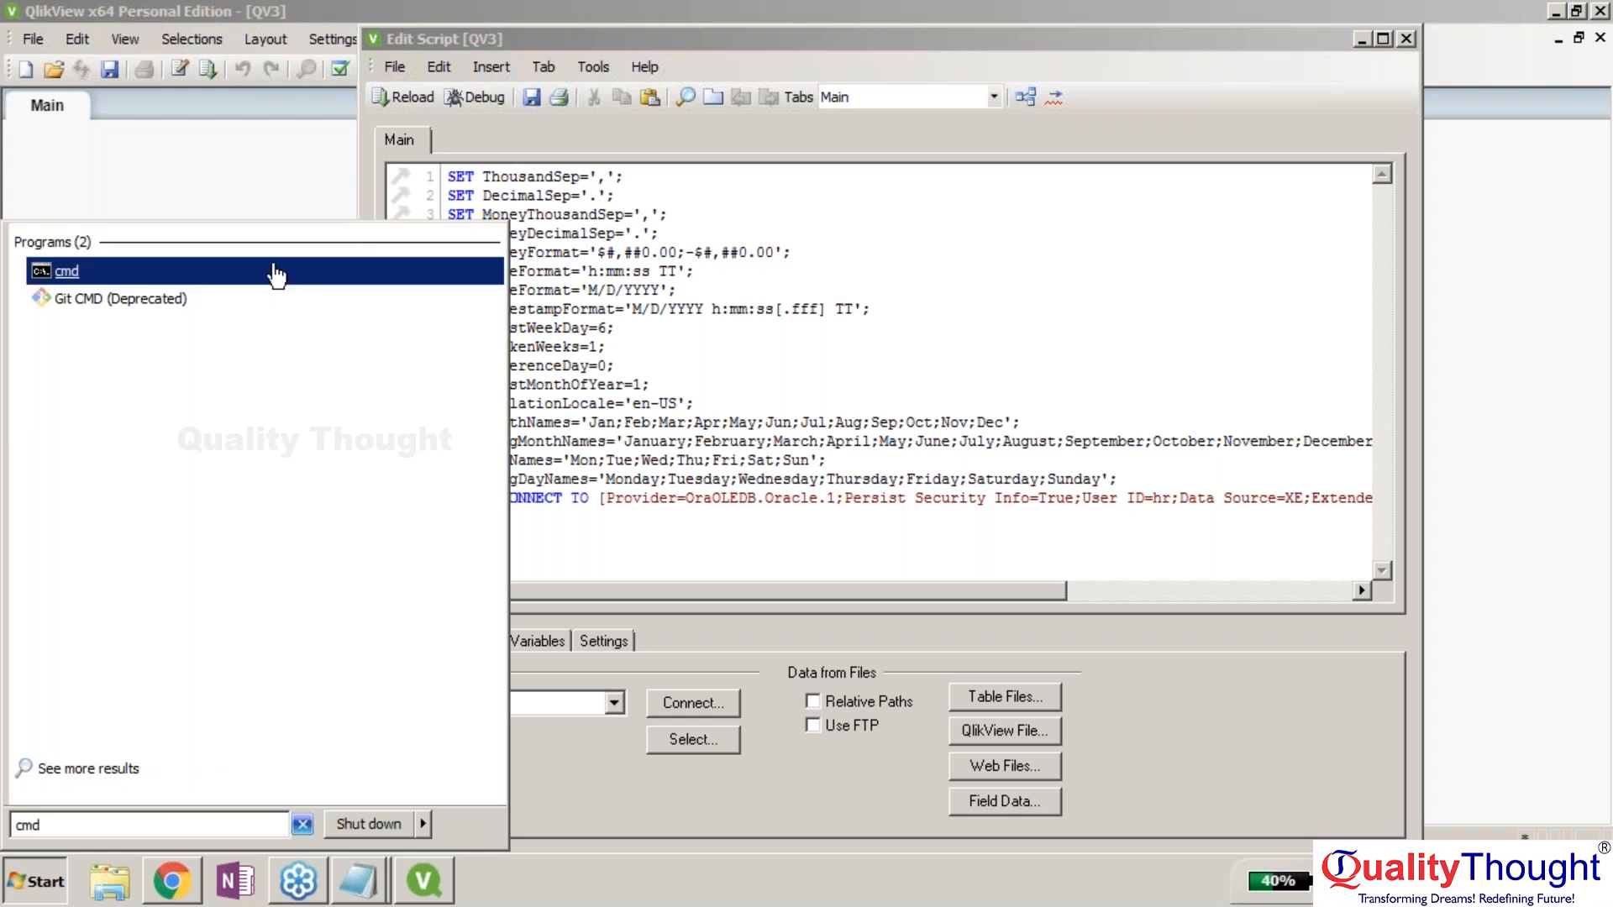
right_click(275, 274)
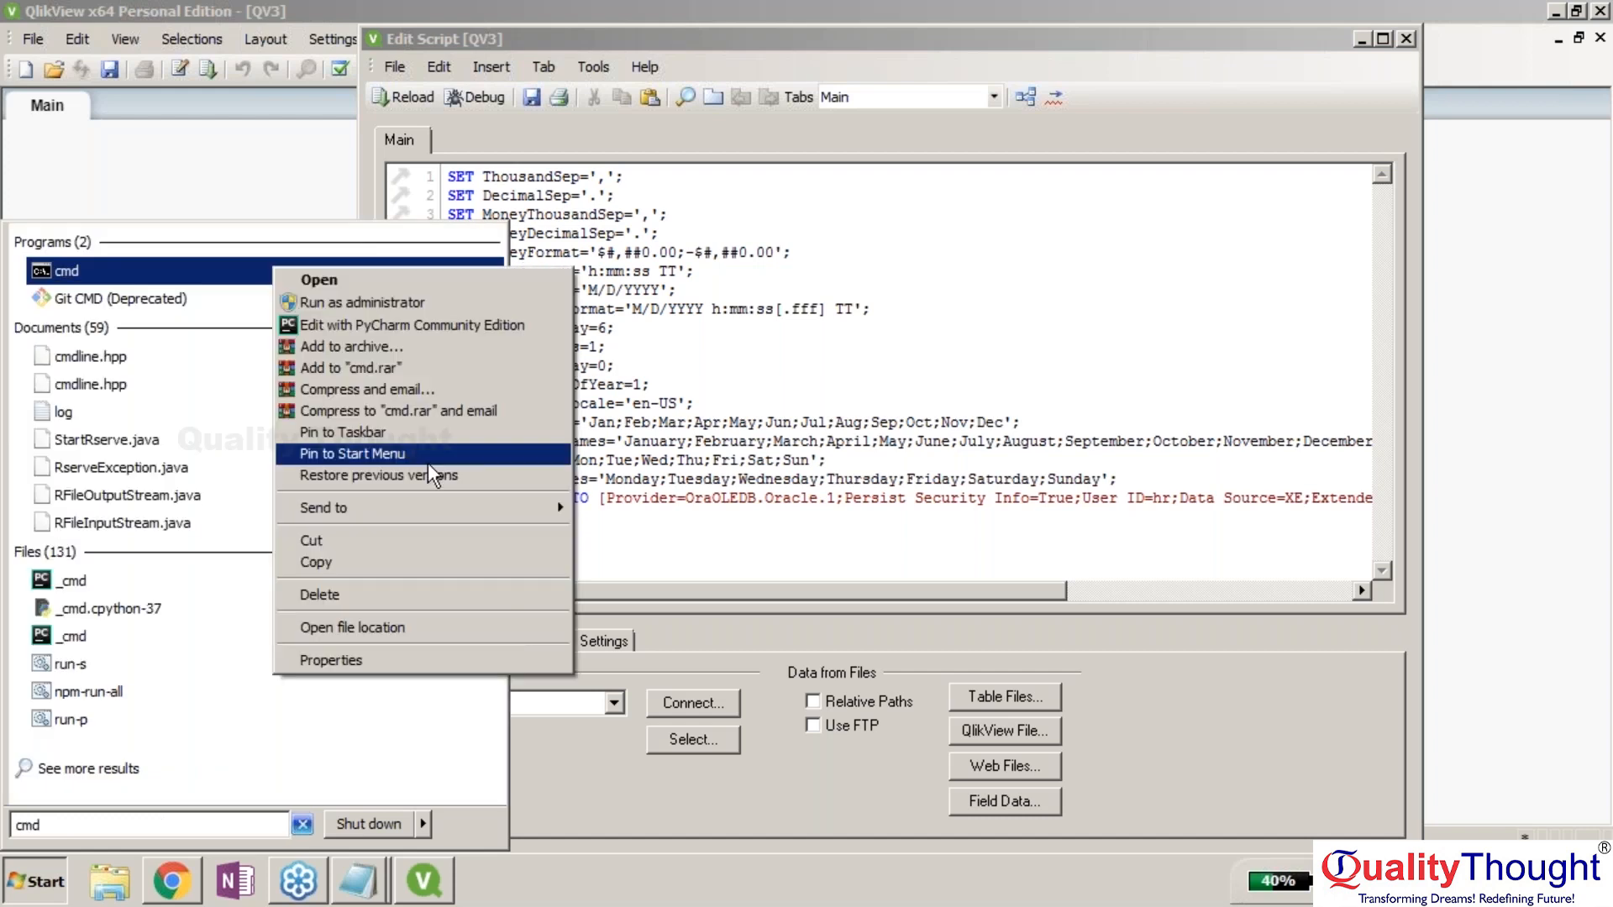
left_click(510, 304)
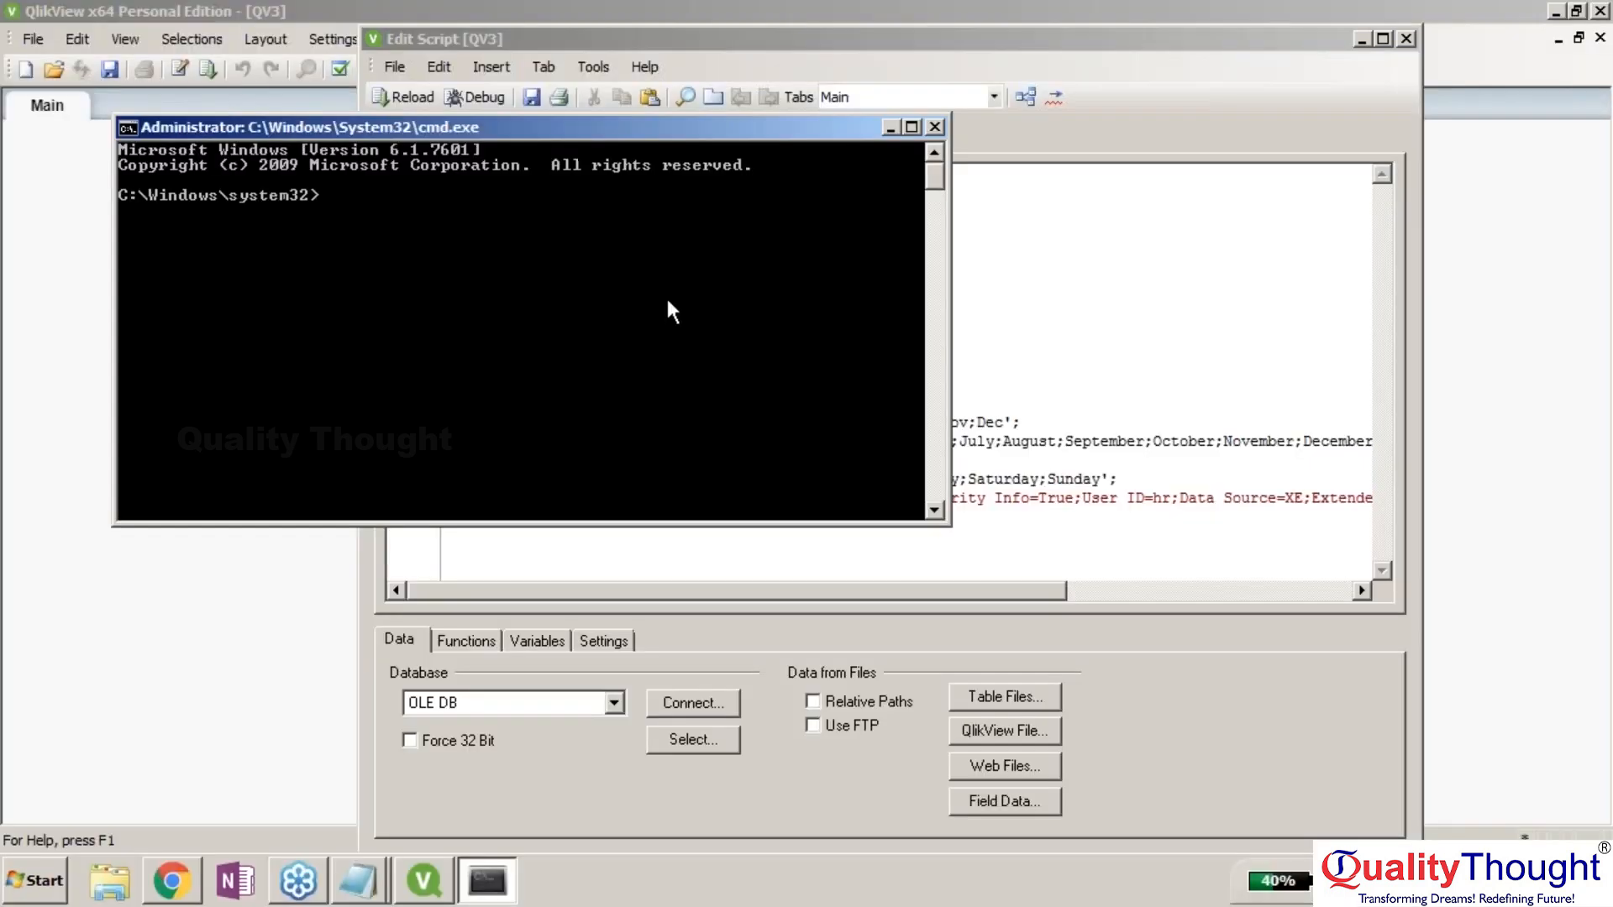
type("sqlplus hr/hr")
key("Return")
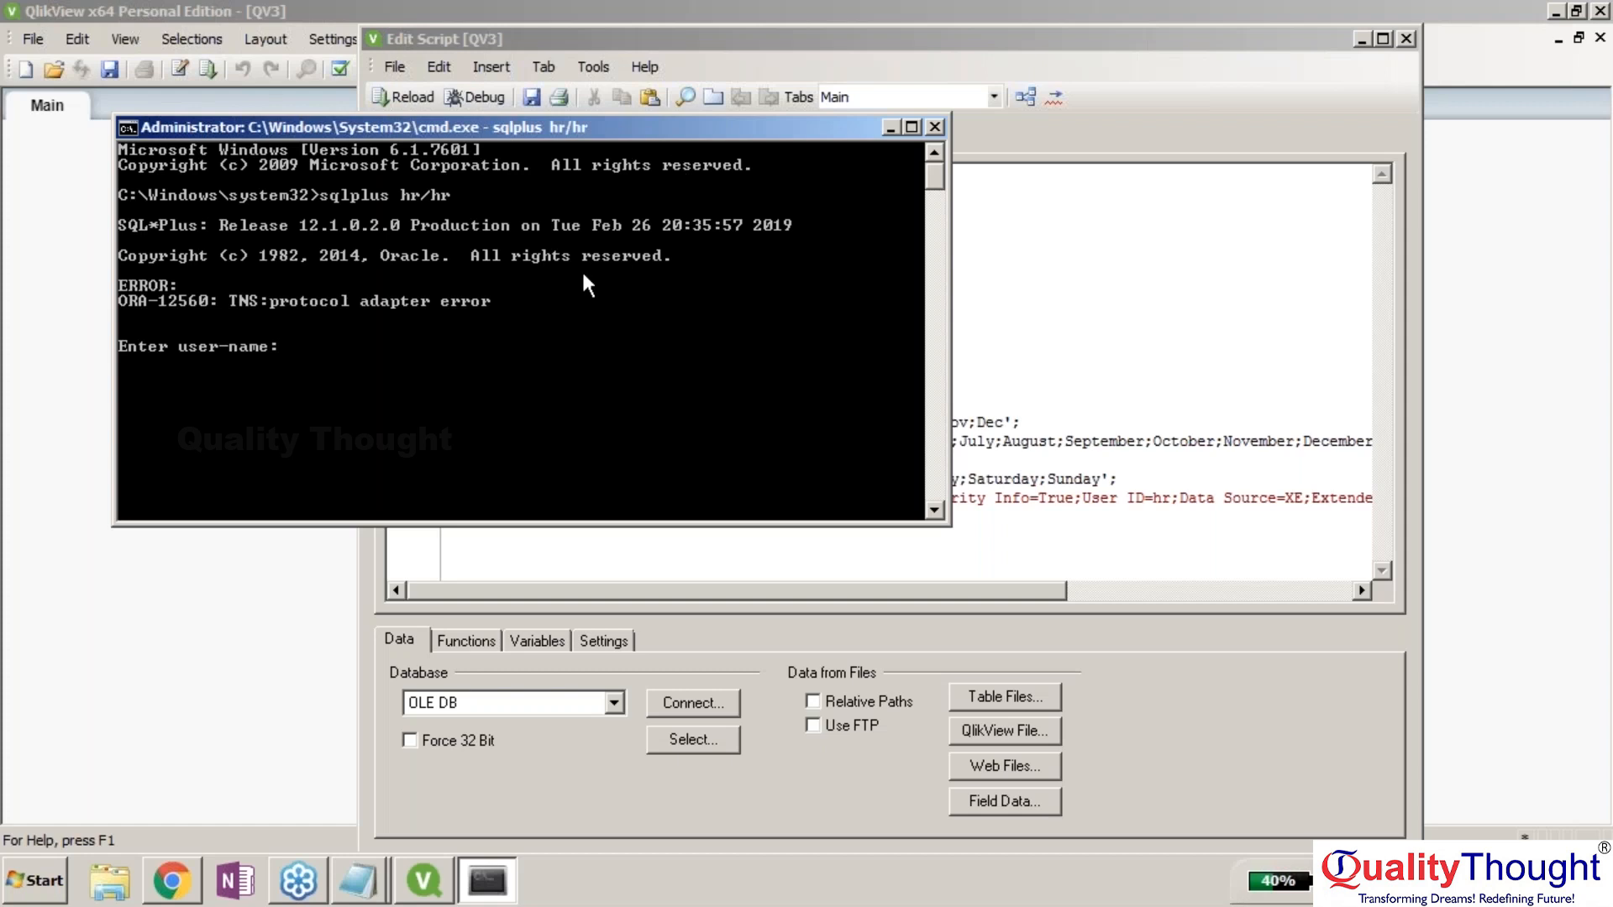
Close the command prompt and select the old CONNECT statement on line 18.
left_click(930, 133)
left_click(452, 501)
key("shift+End")
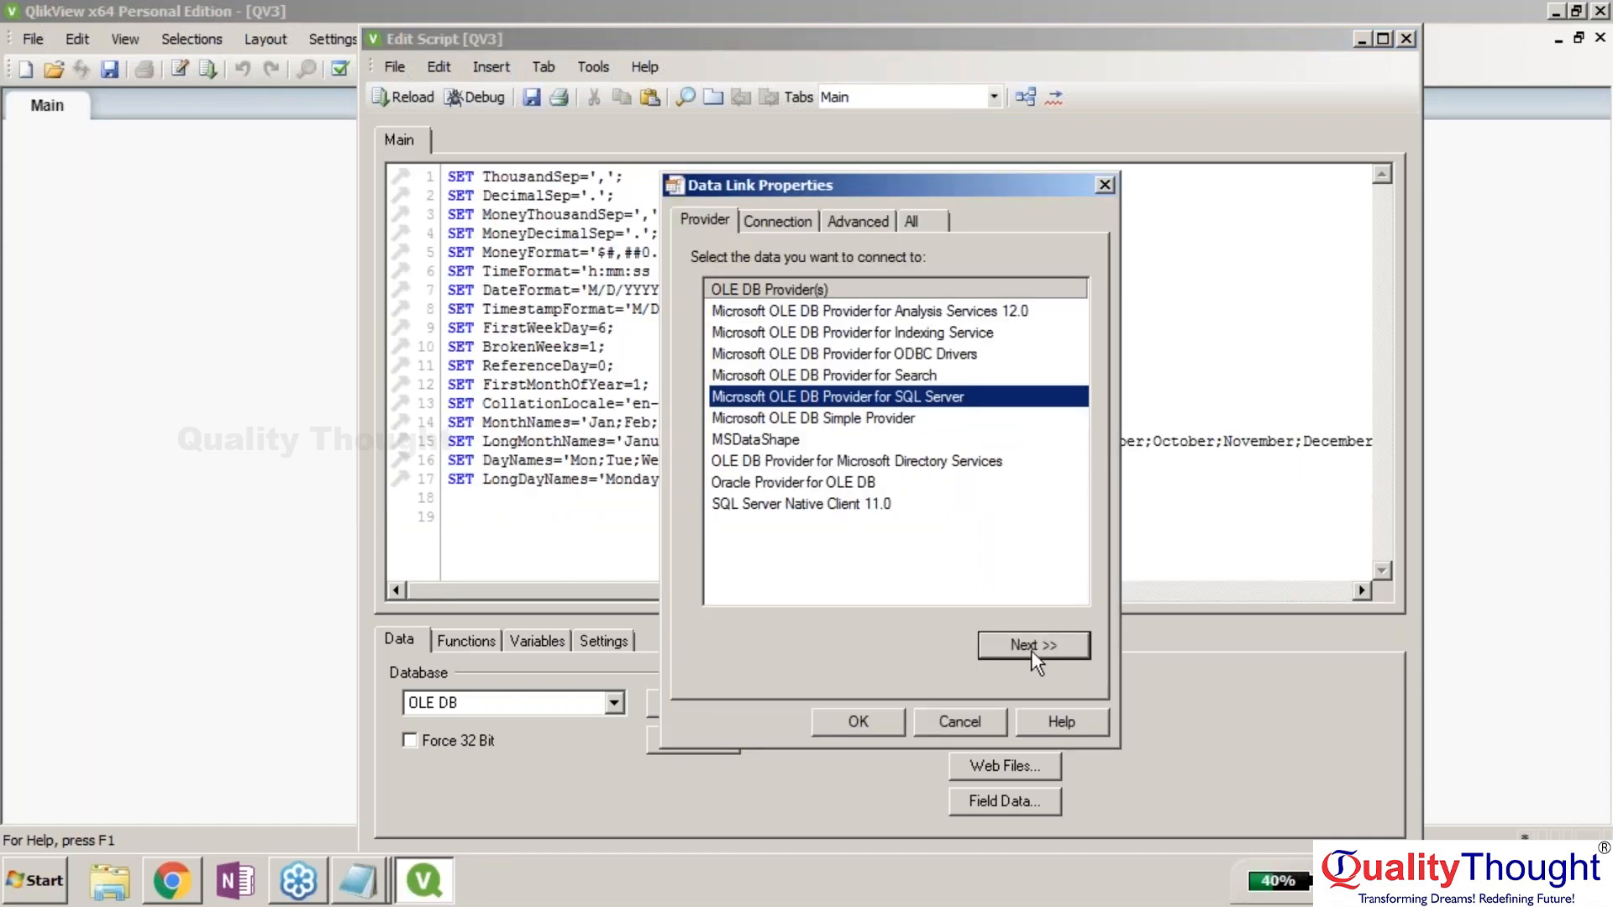
Set server LENOVO-PC, Windows integrated security, database AdventureWorks2014, and pass the connection test.
left_click(1031, 650)
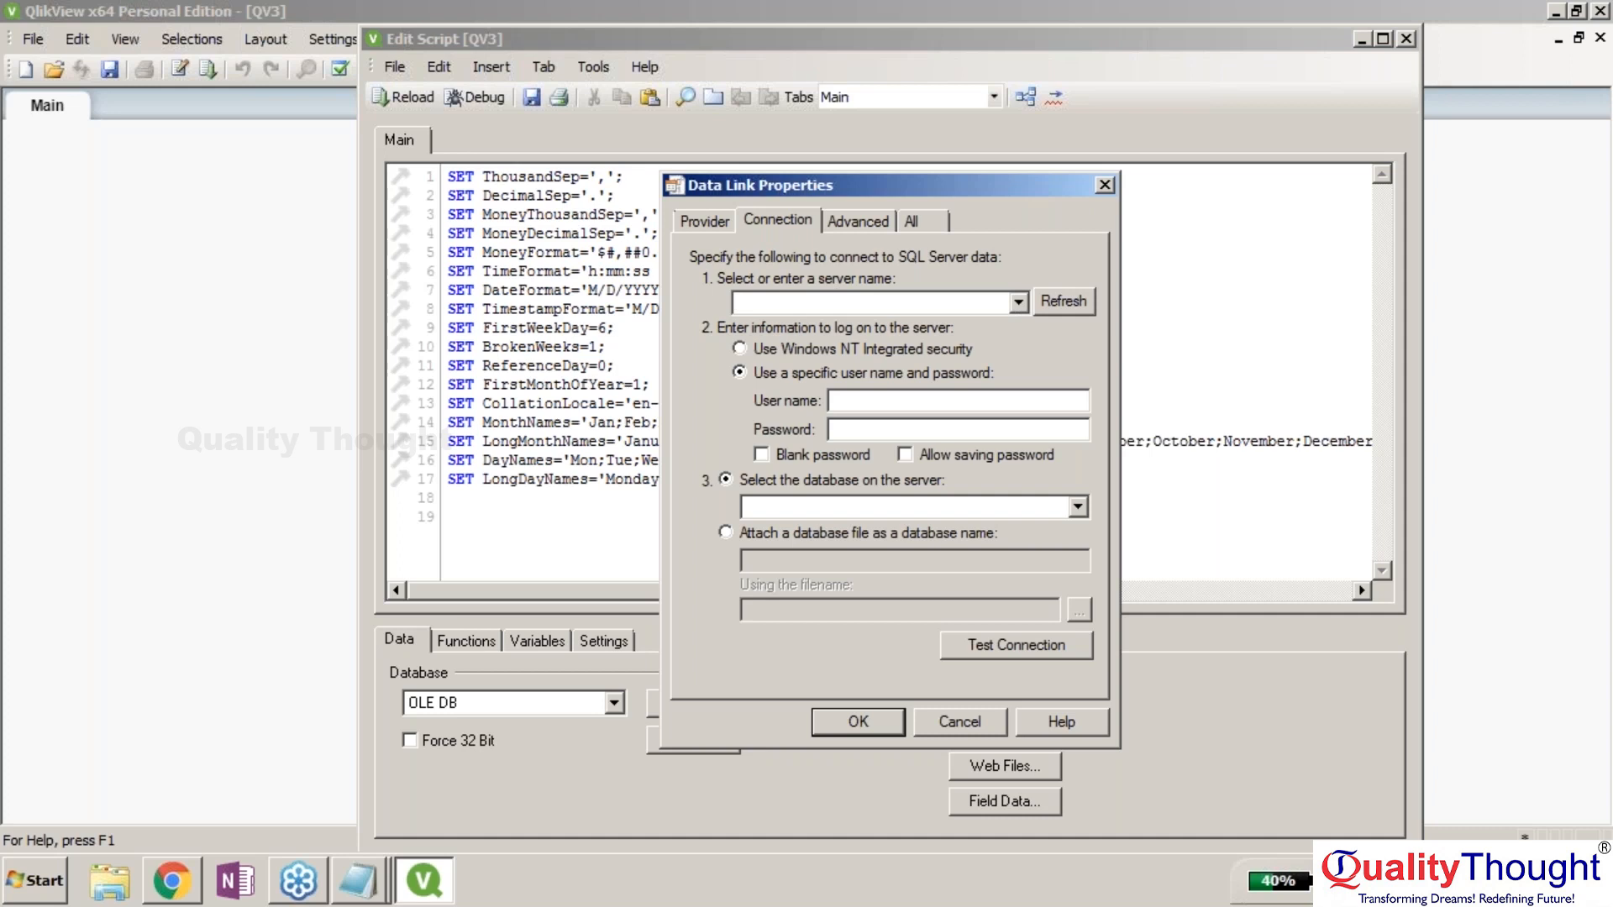
left_click(1018, 302)
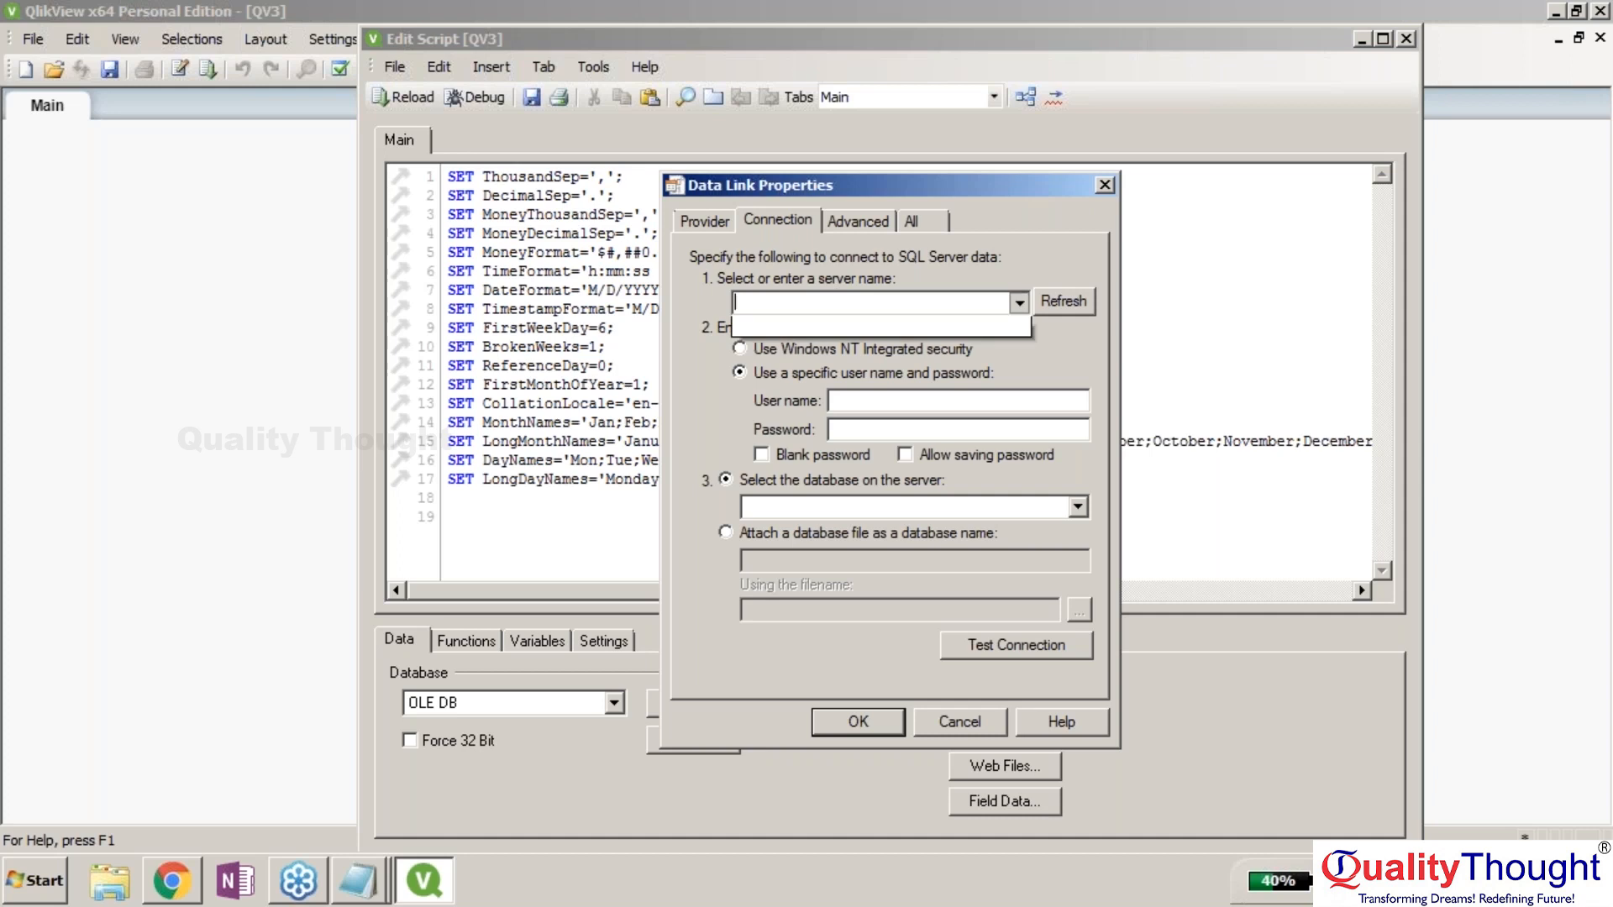
left_click(1596, 433)
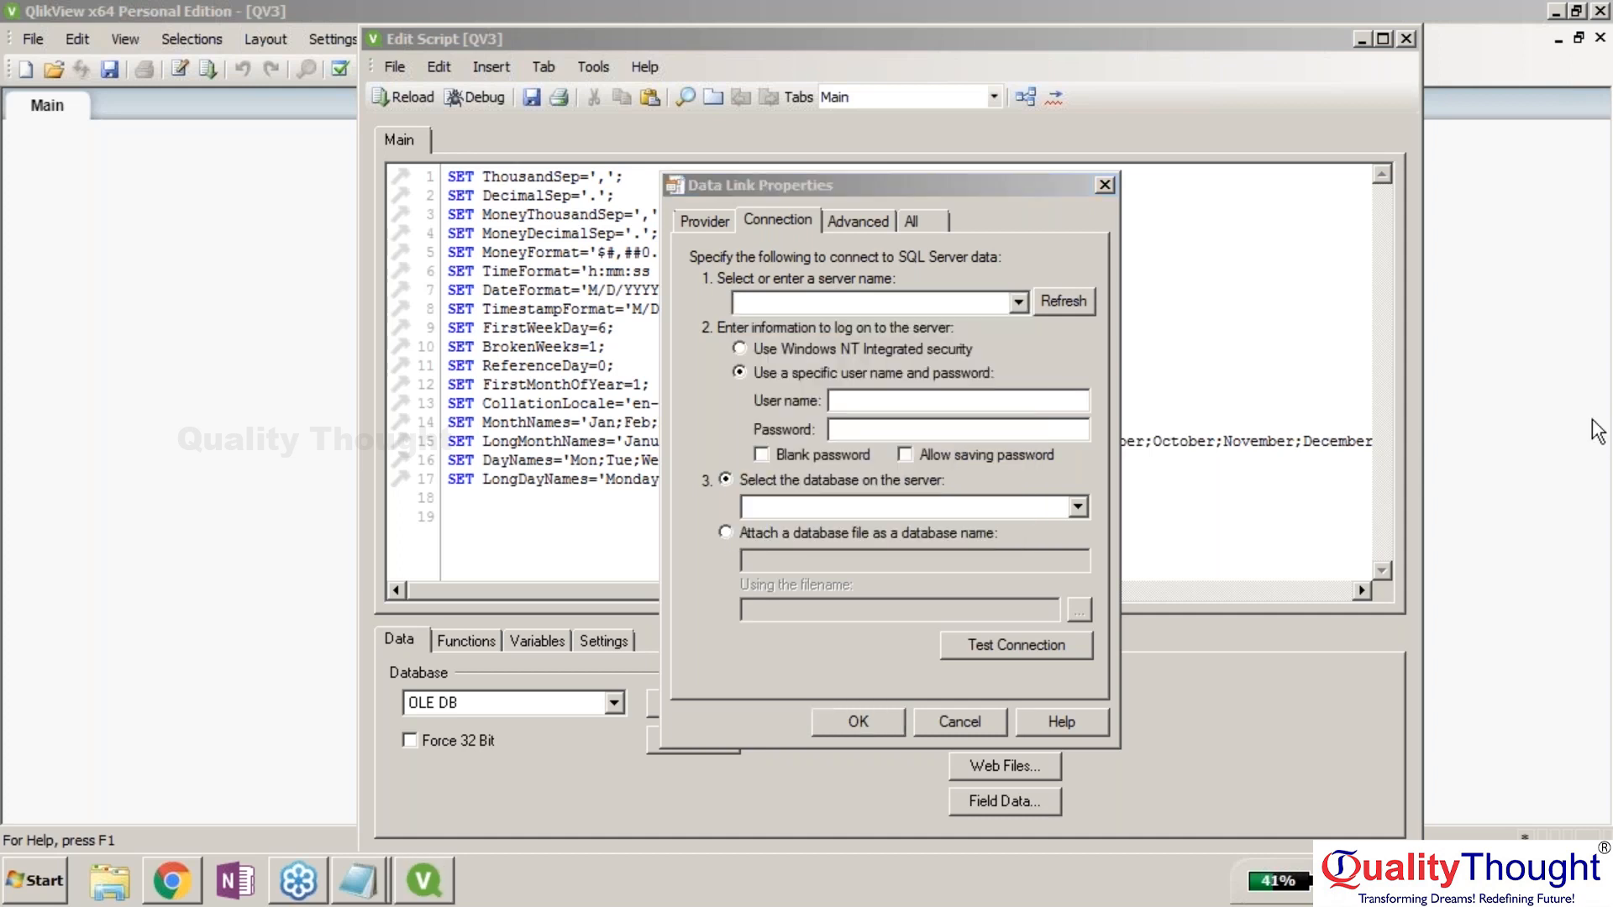
type("LENOVO-PC")
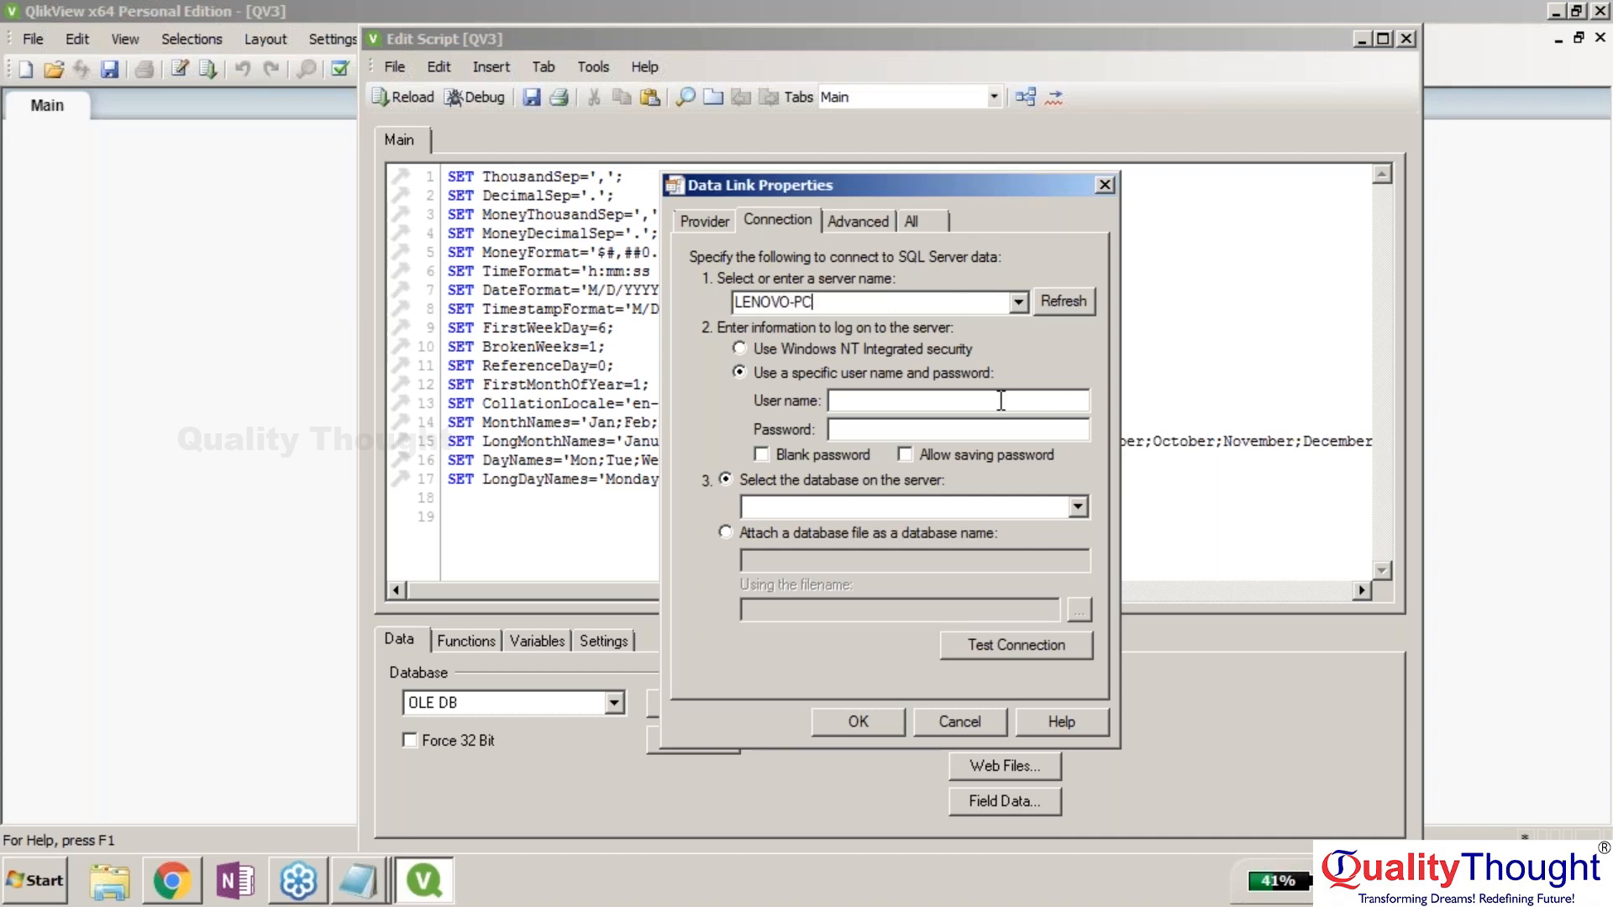
left_click(741, 350)
left_click(778, 507)
left_click(1077, 507)
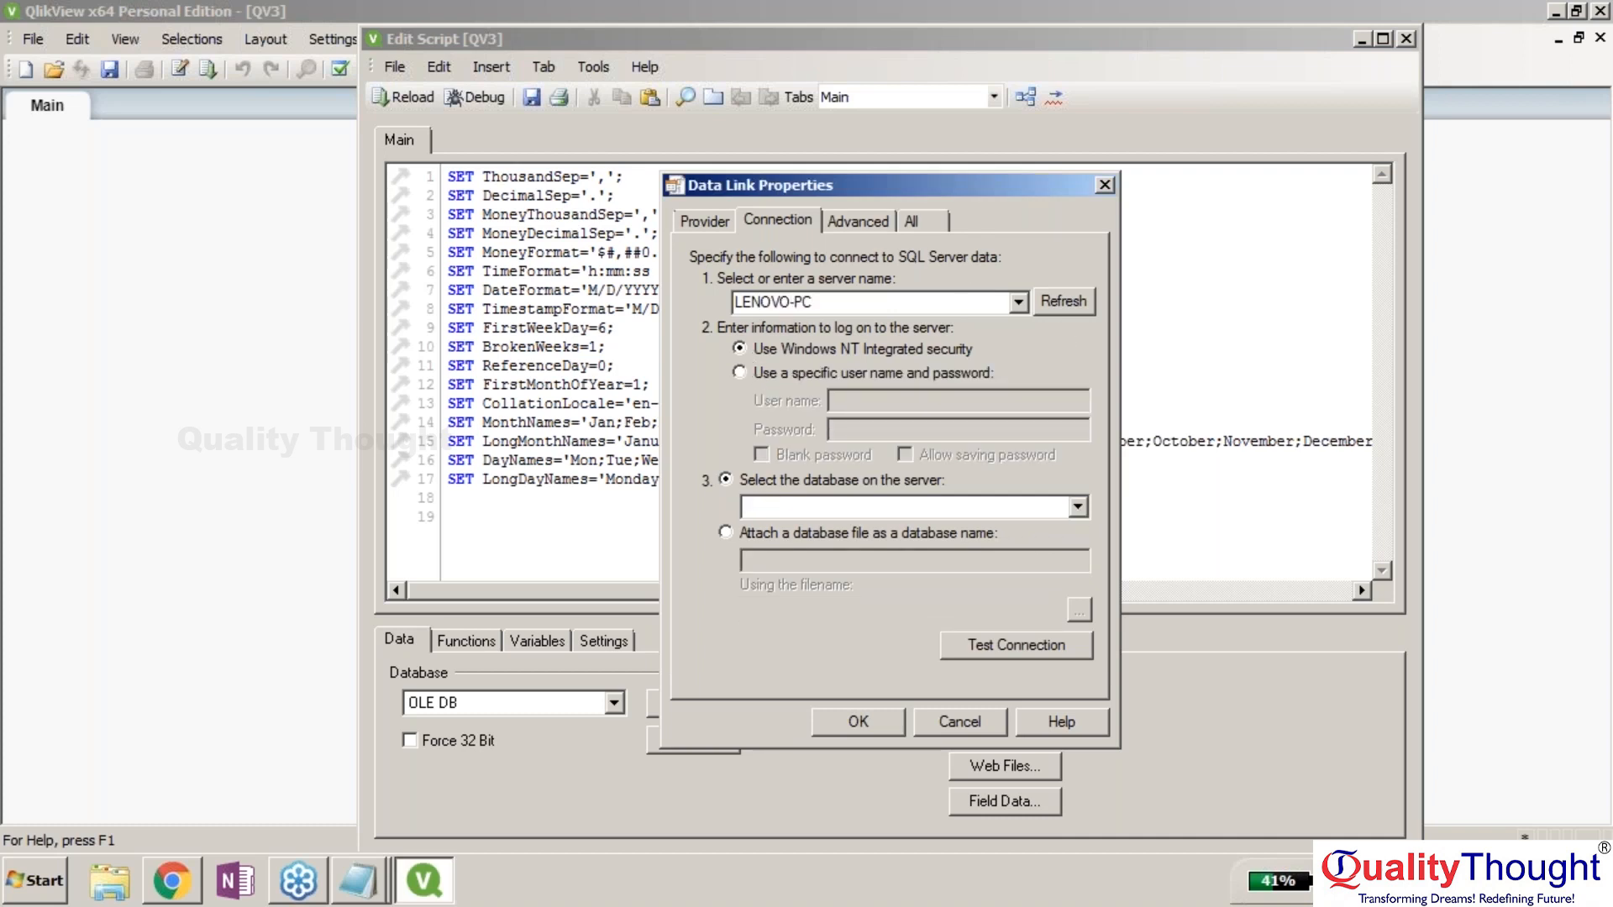
left_click(806, 547)
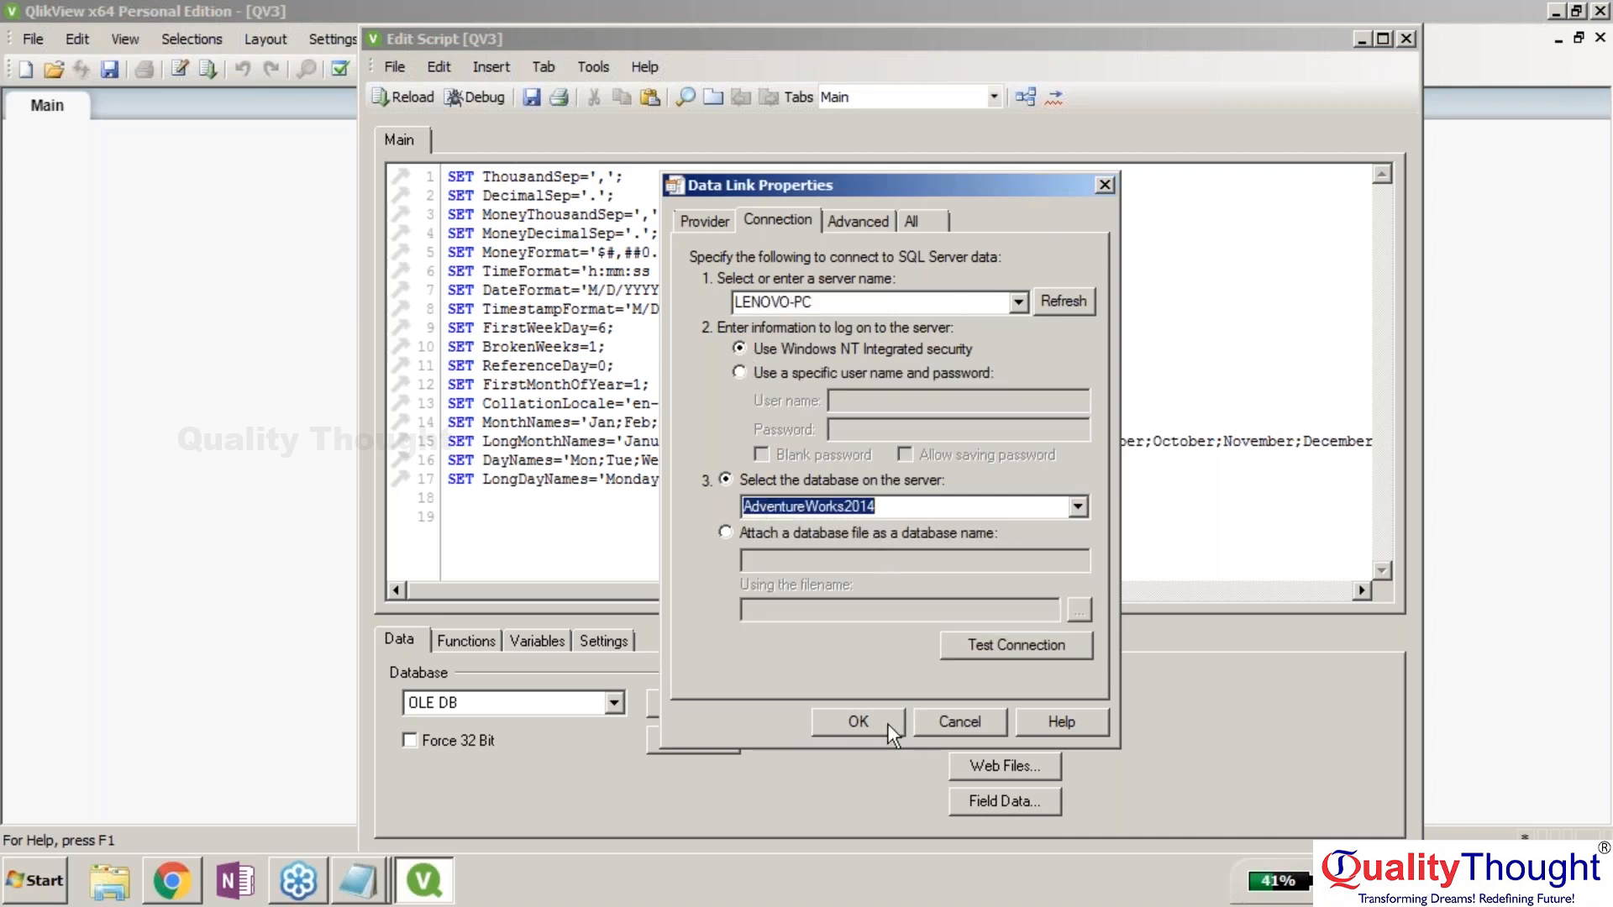
left_click(991, 647)
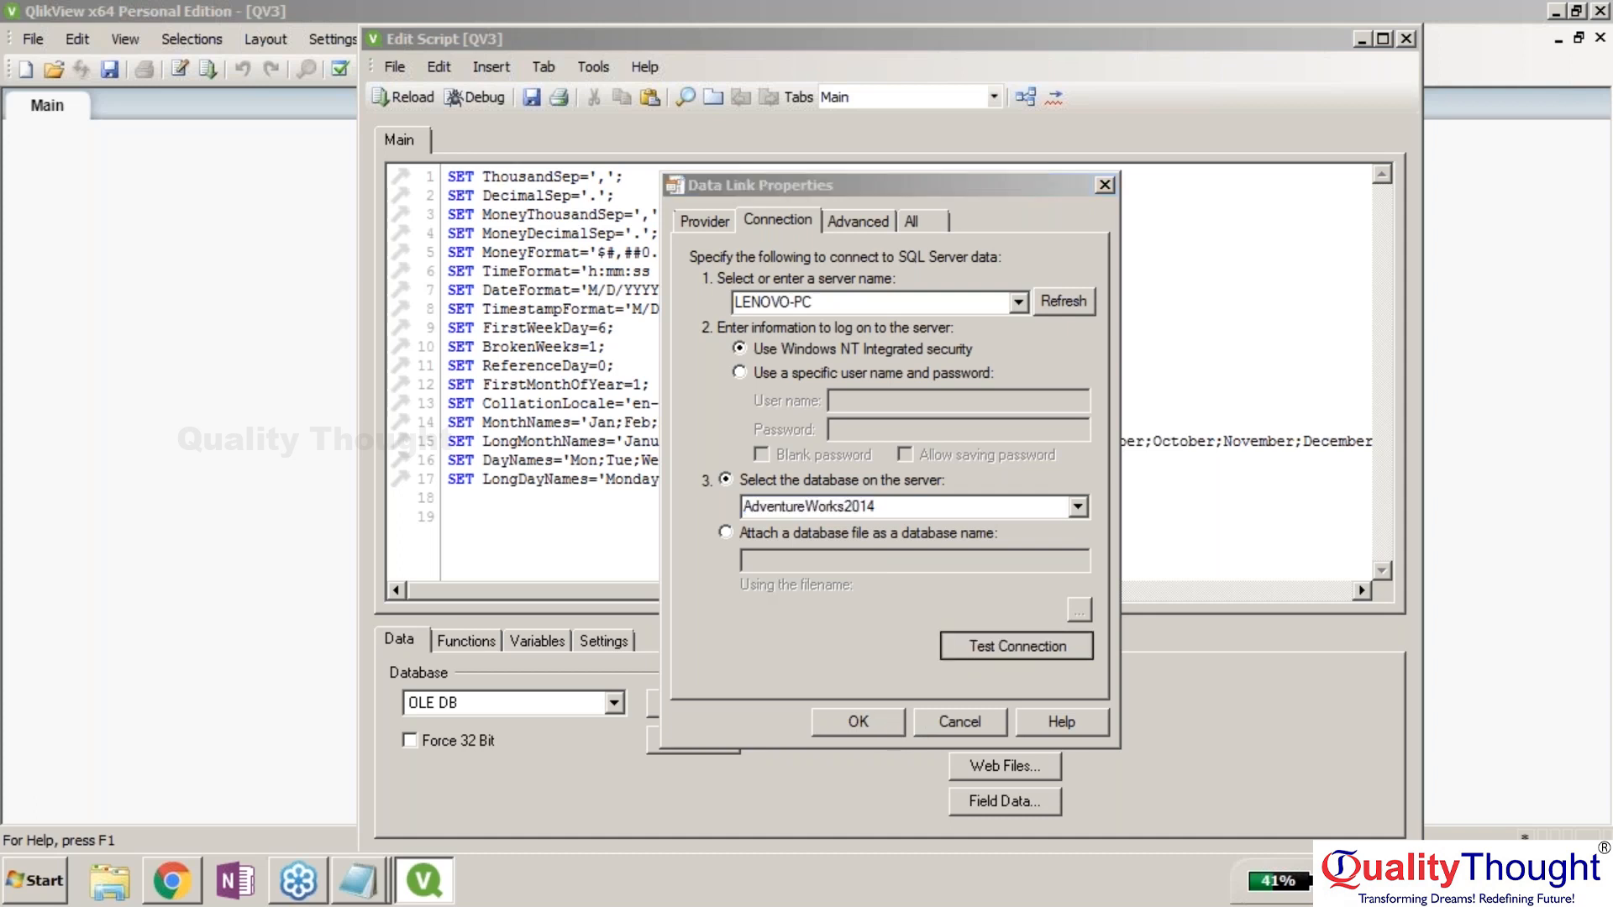
left_click(896, 516)
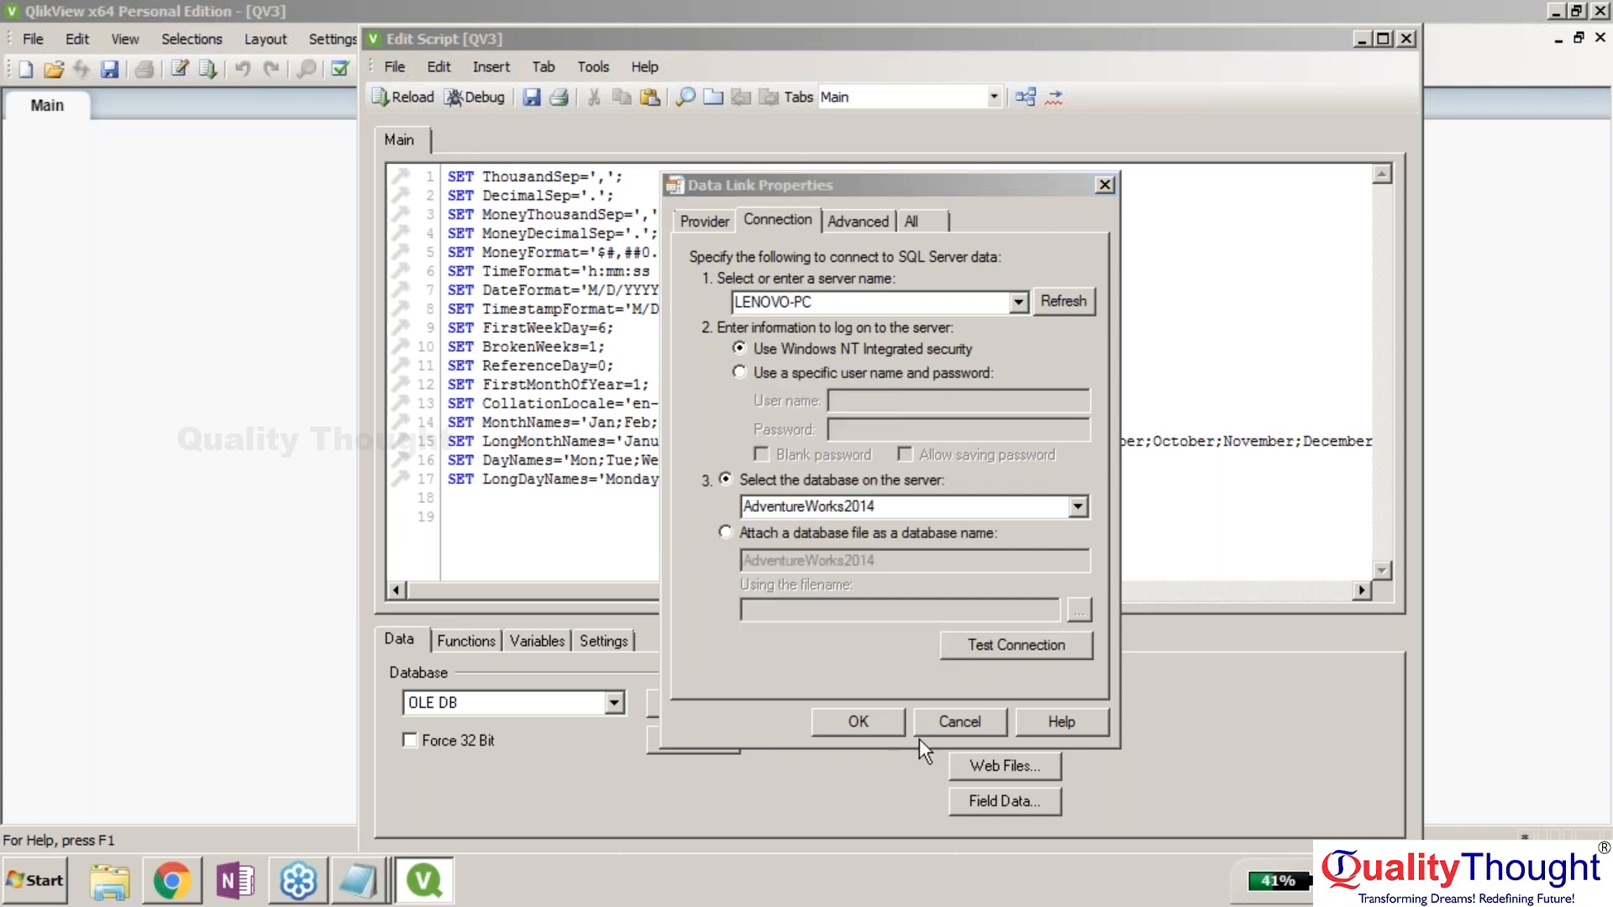
Accept the new connection, start a debug run, and agree to save the document first.
left_click(867, 733)
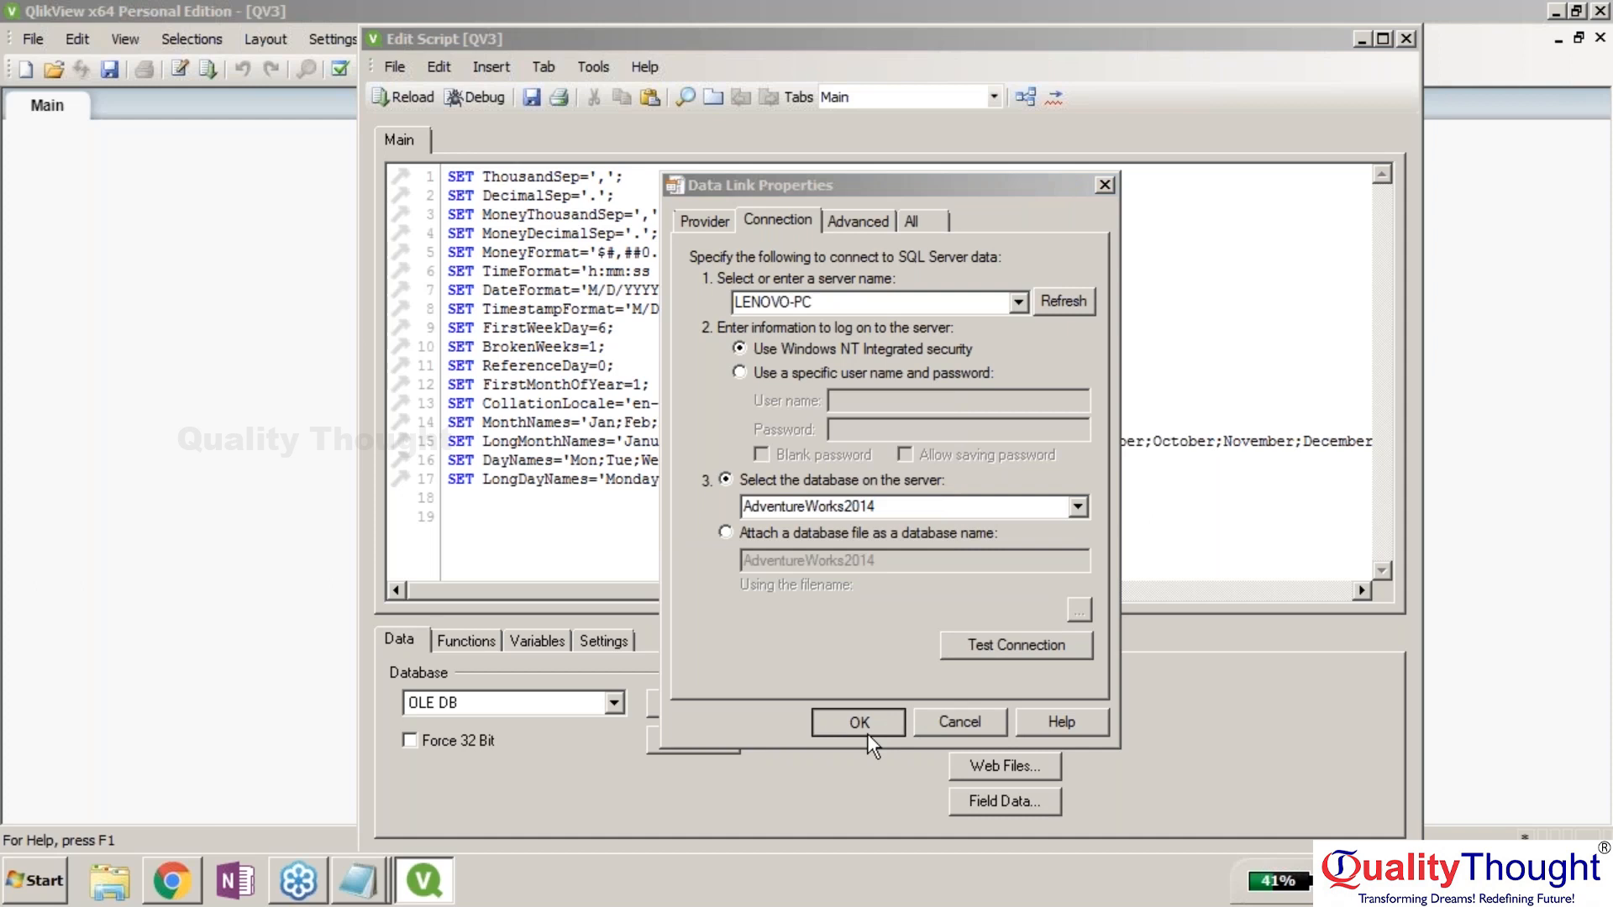
left_click(479, 99)
left_click(760, 486)
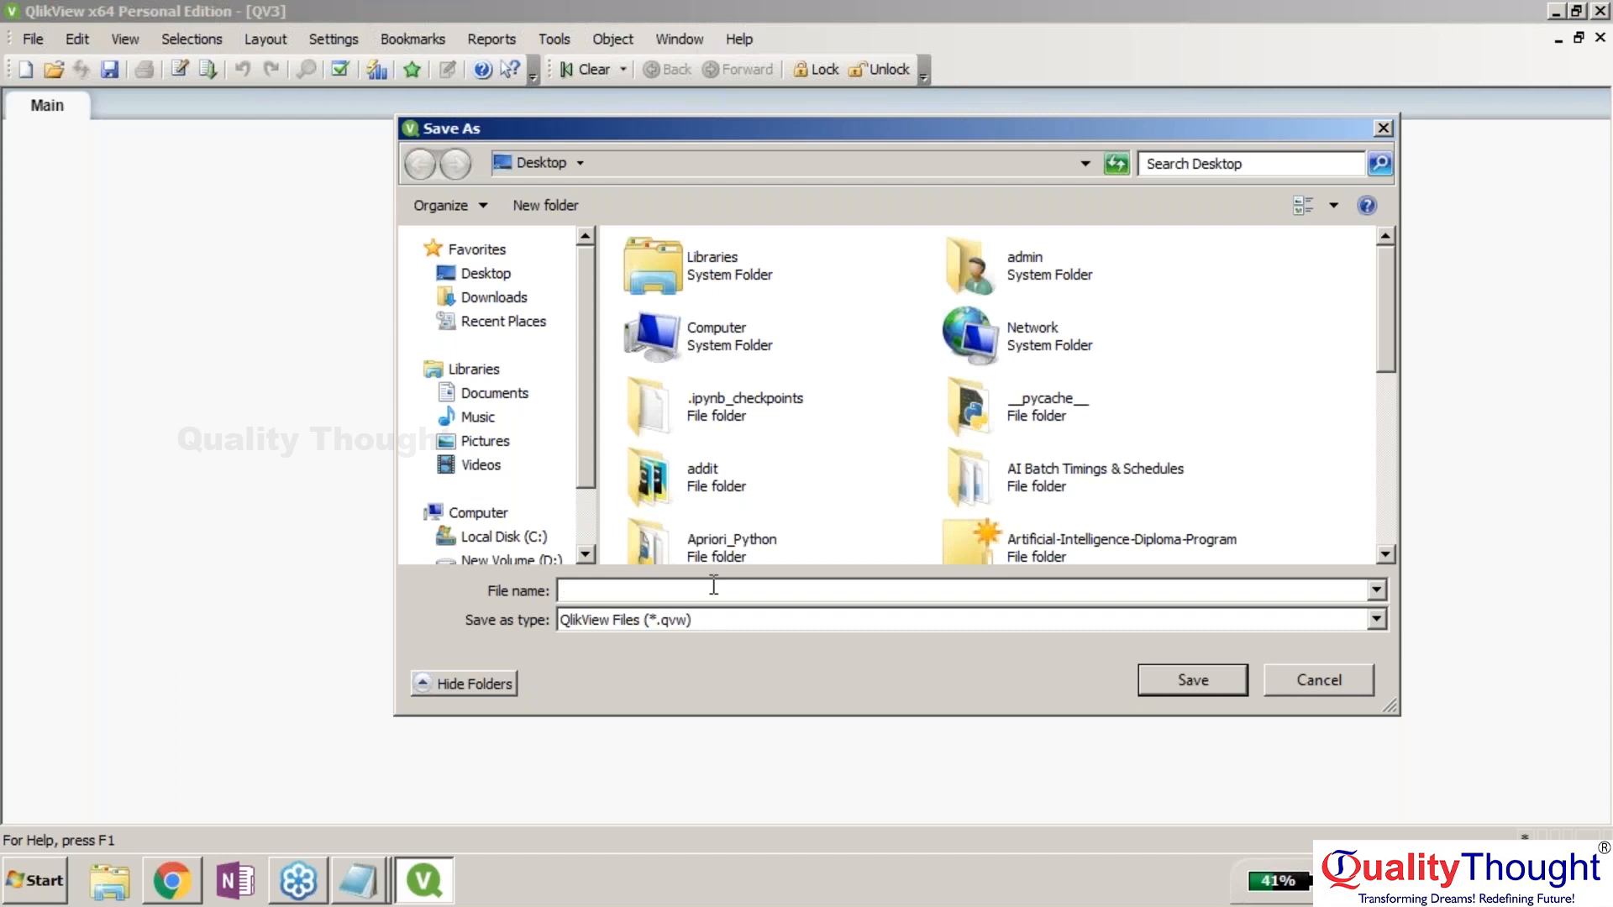
Save over t2.qvw, let the debug run finish, and close the debugger.
type("t")
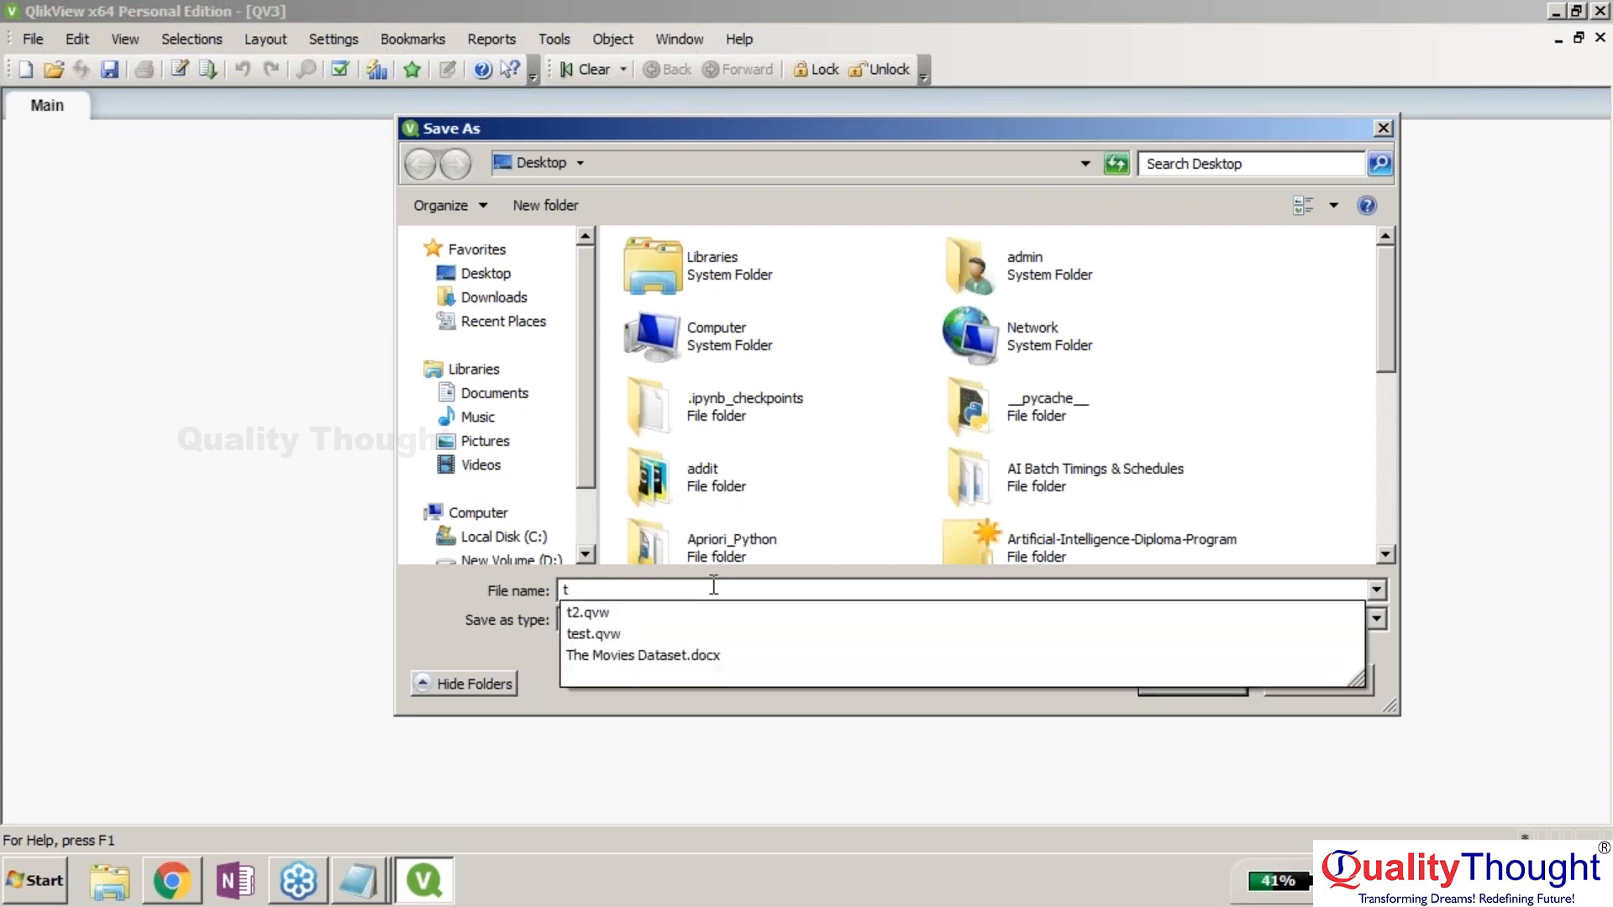
type("2")
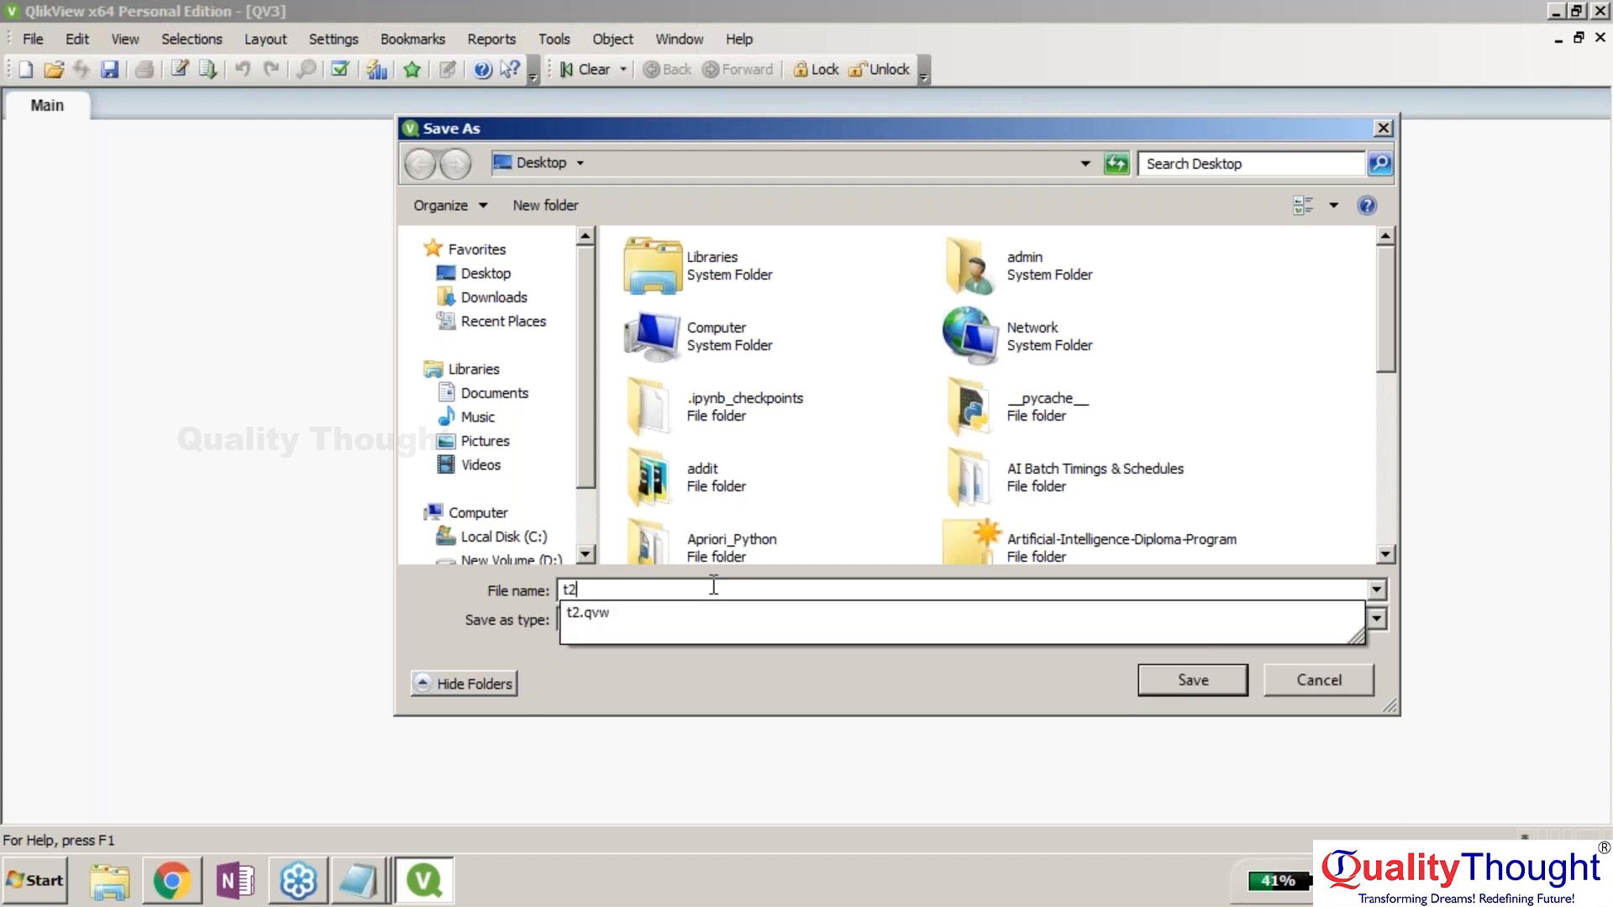
left_click(715, 614)
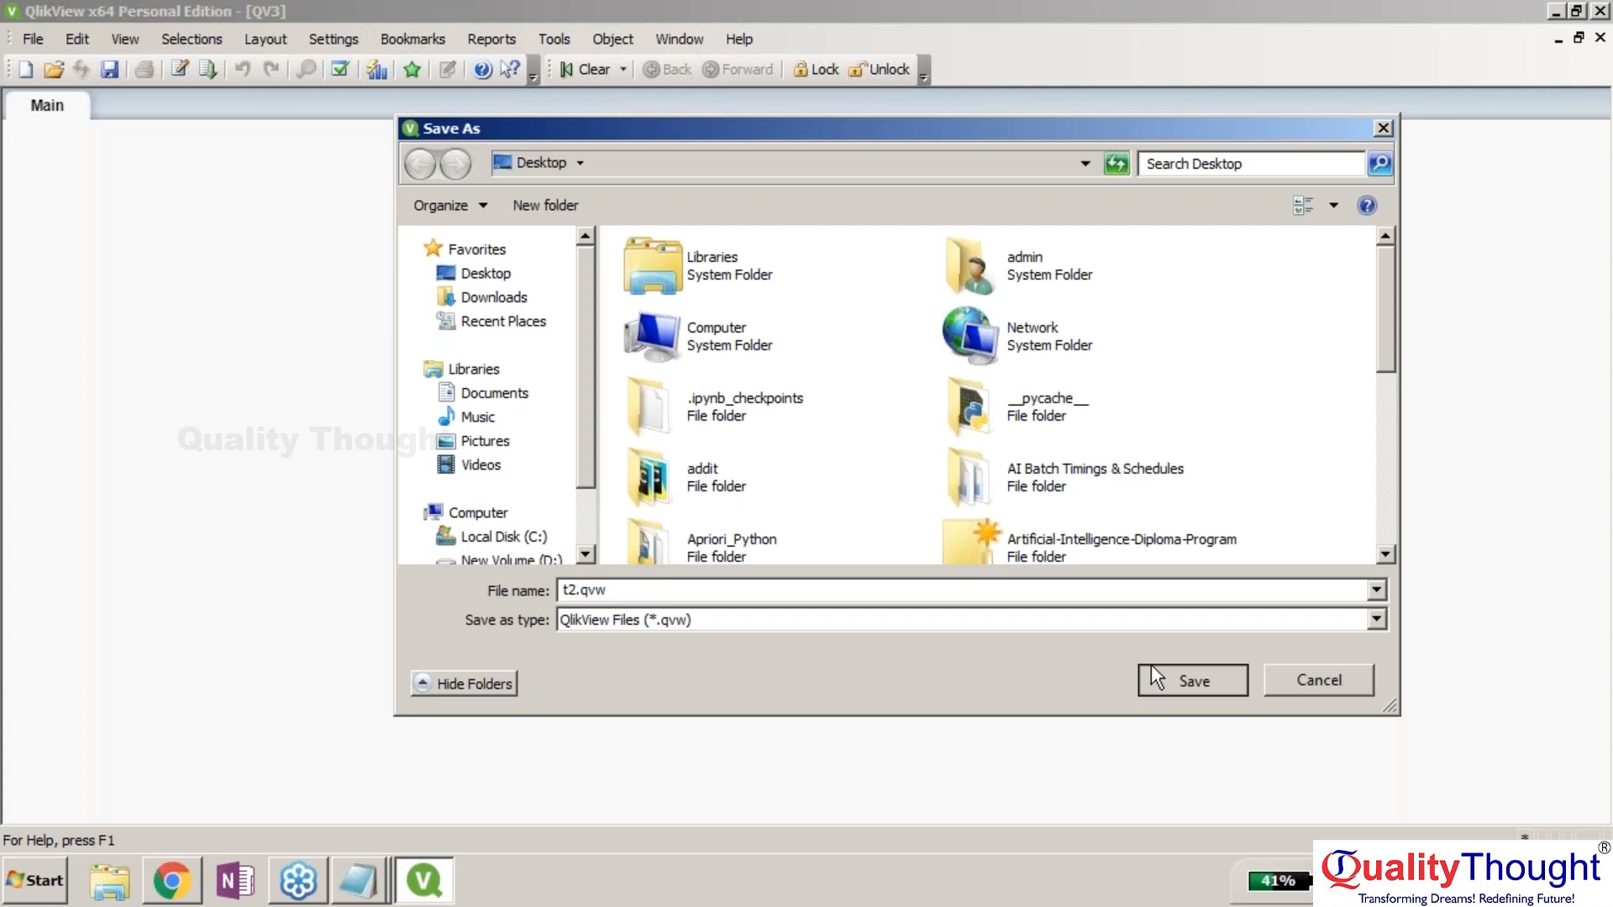
left_click(1151, 664)
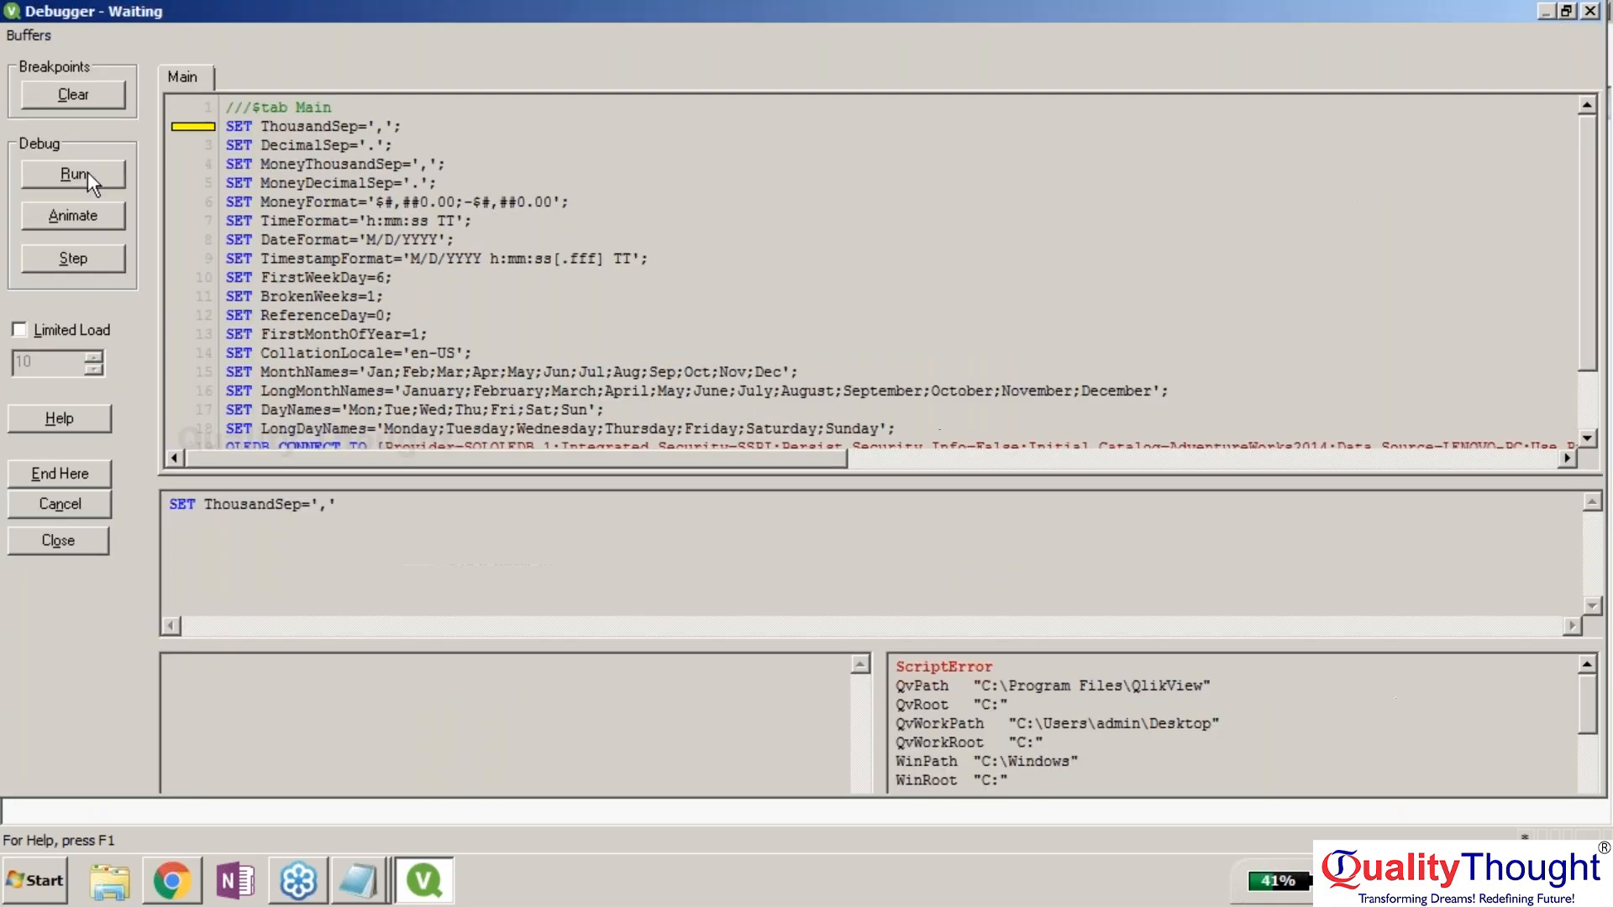
left_click(73, 174)
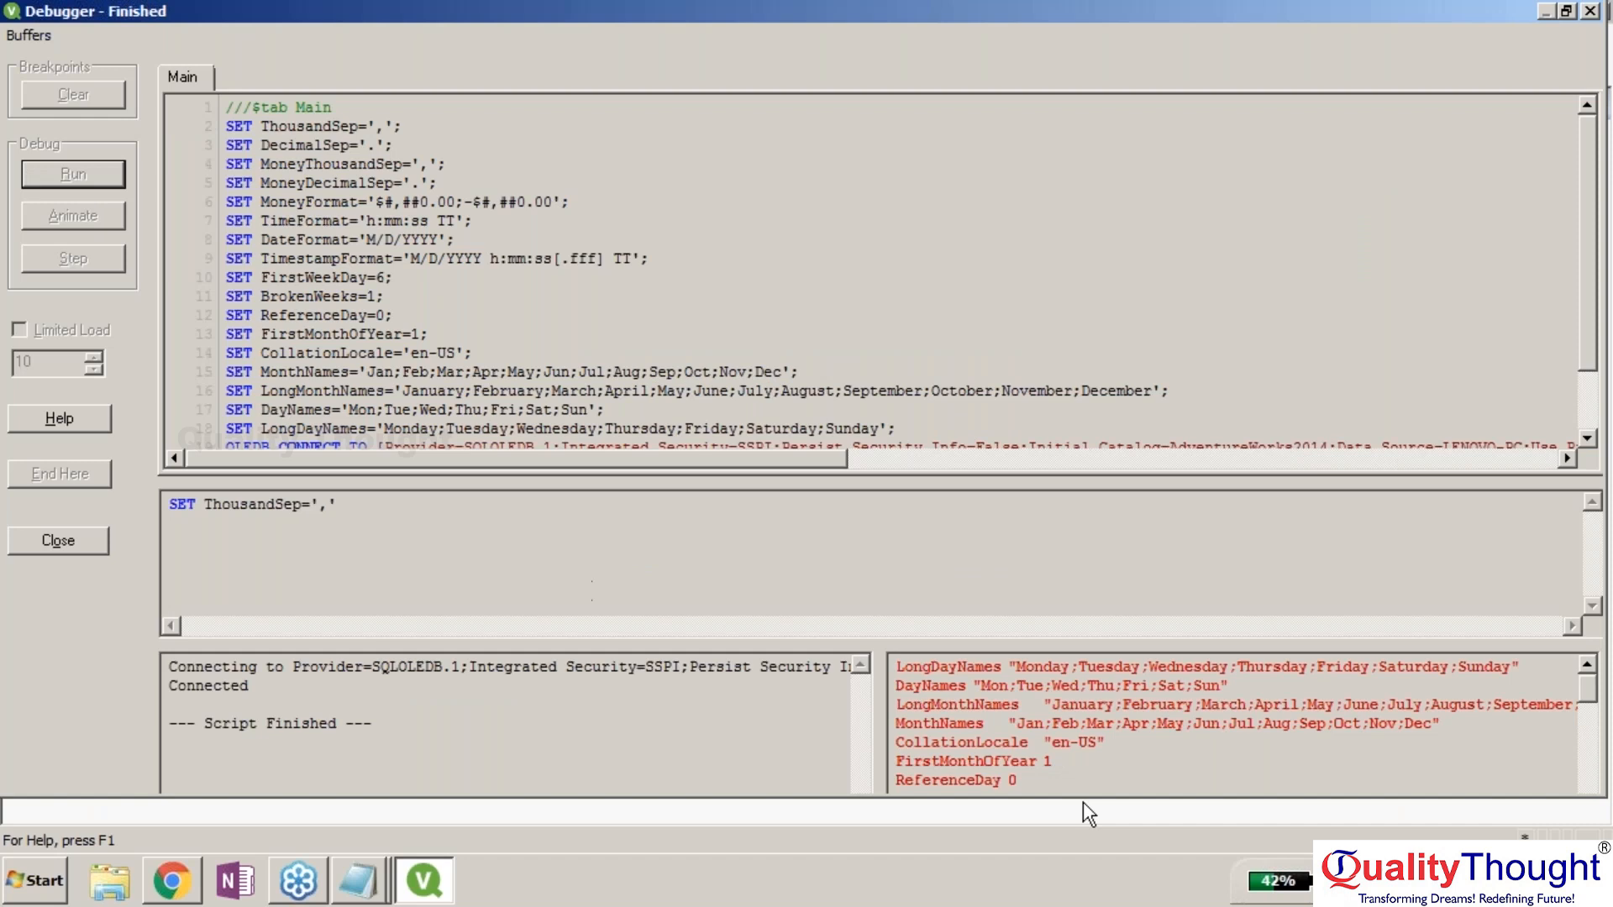
left_click(65, 546)
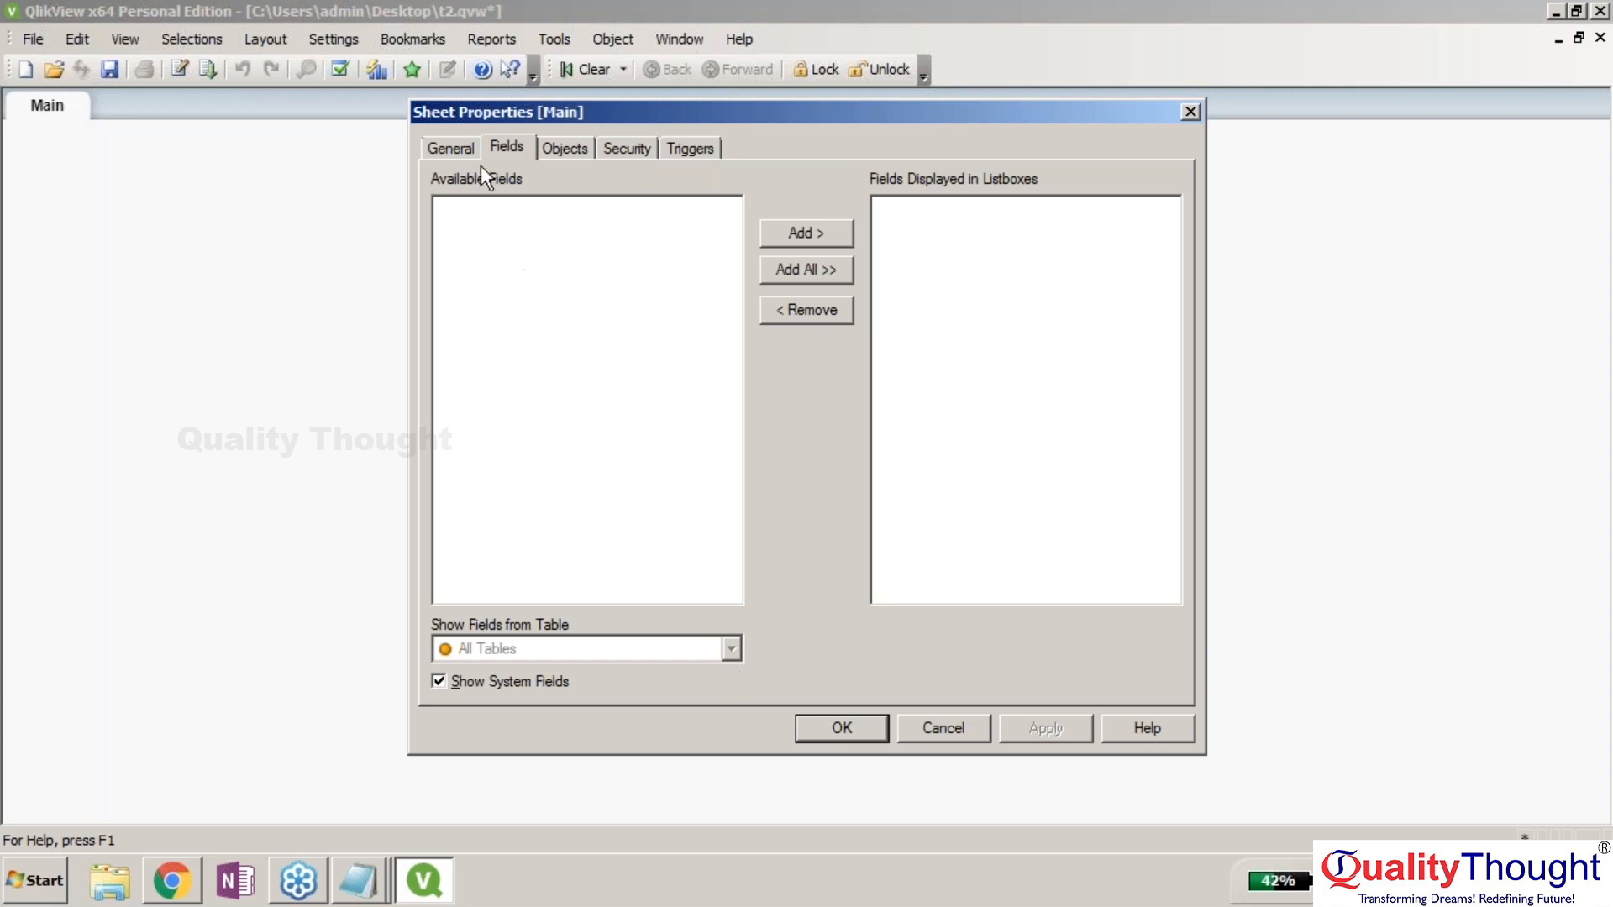
left_click(467, 147)
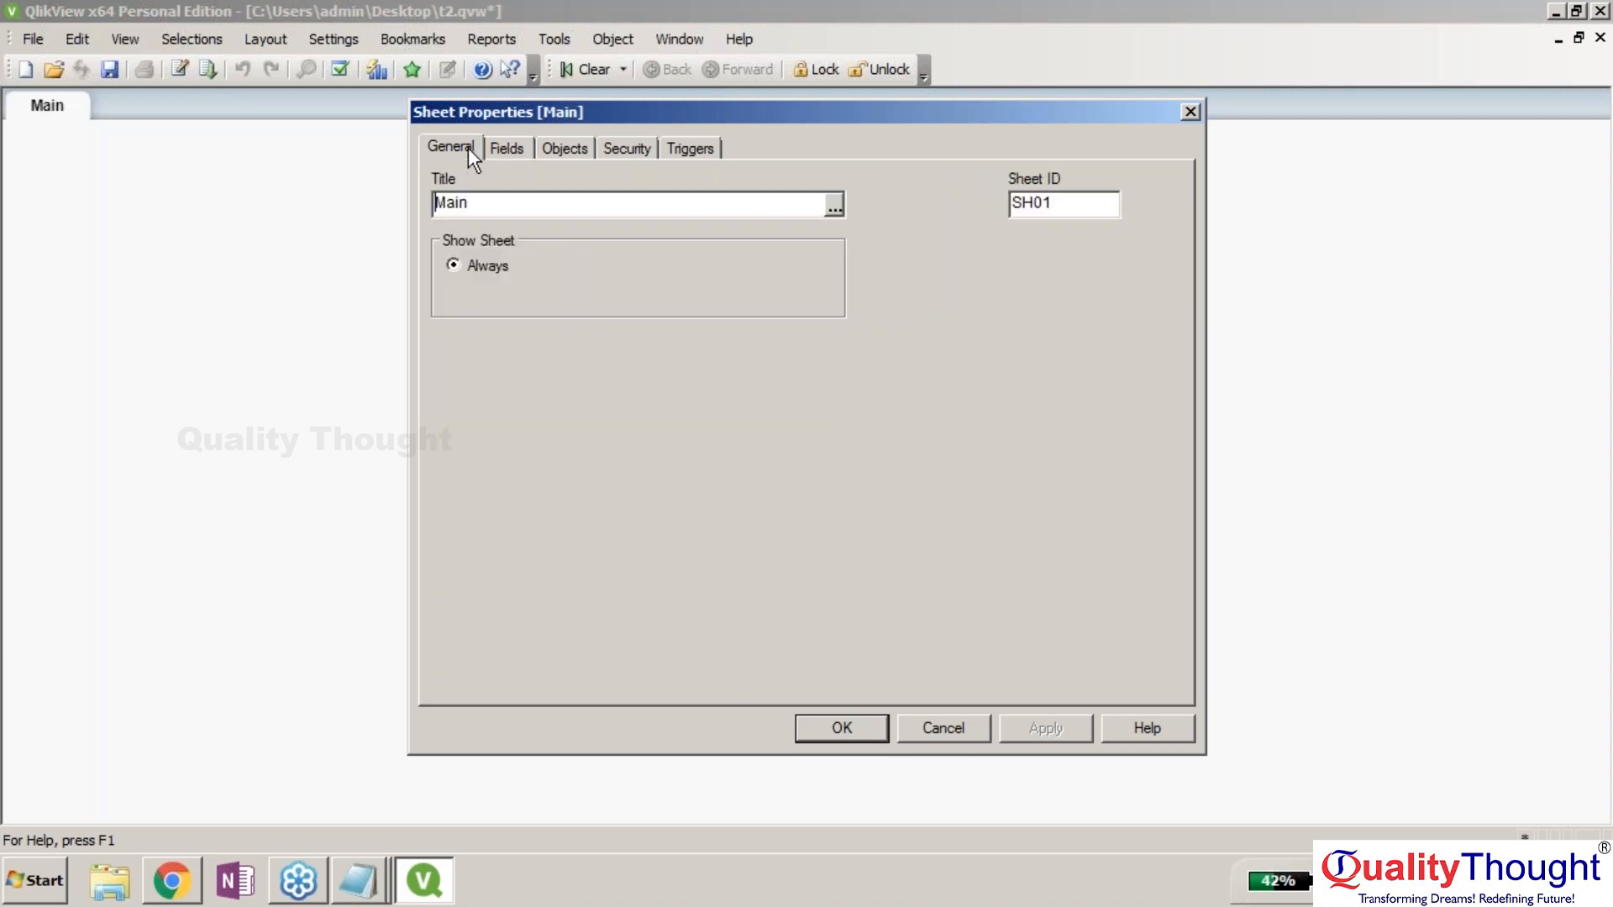
left_click(826, 203)
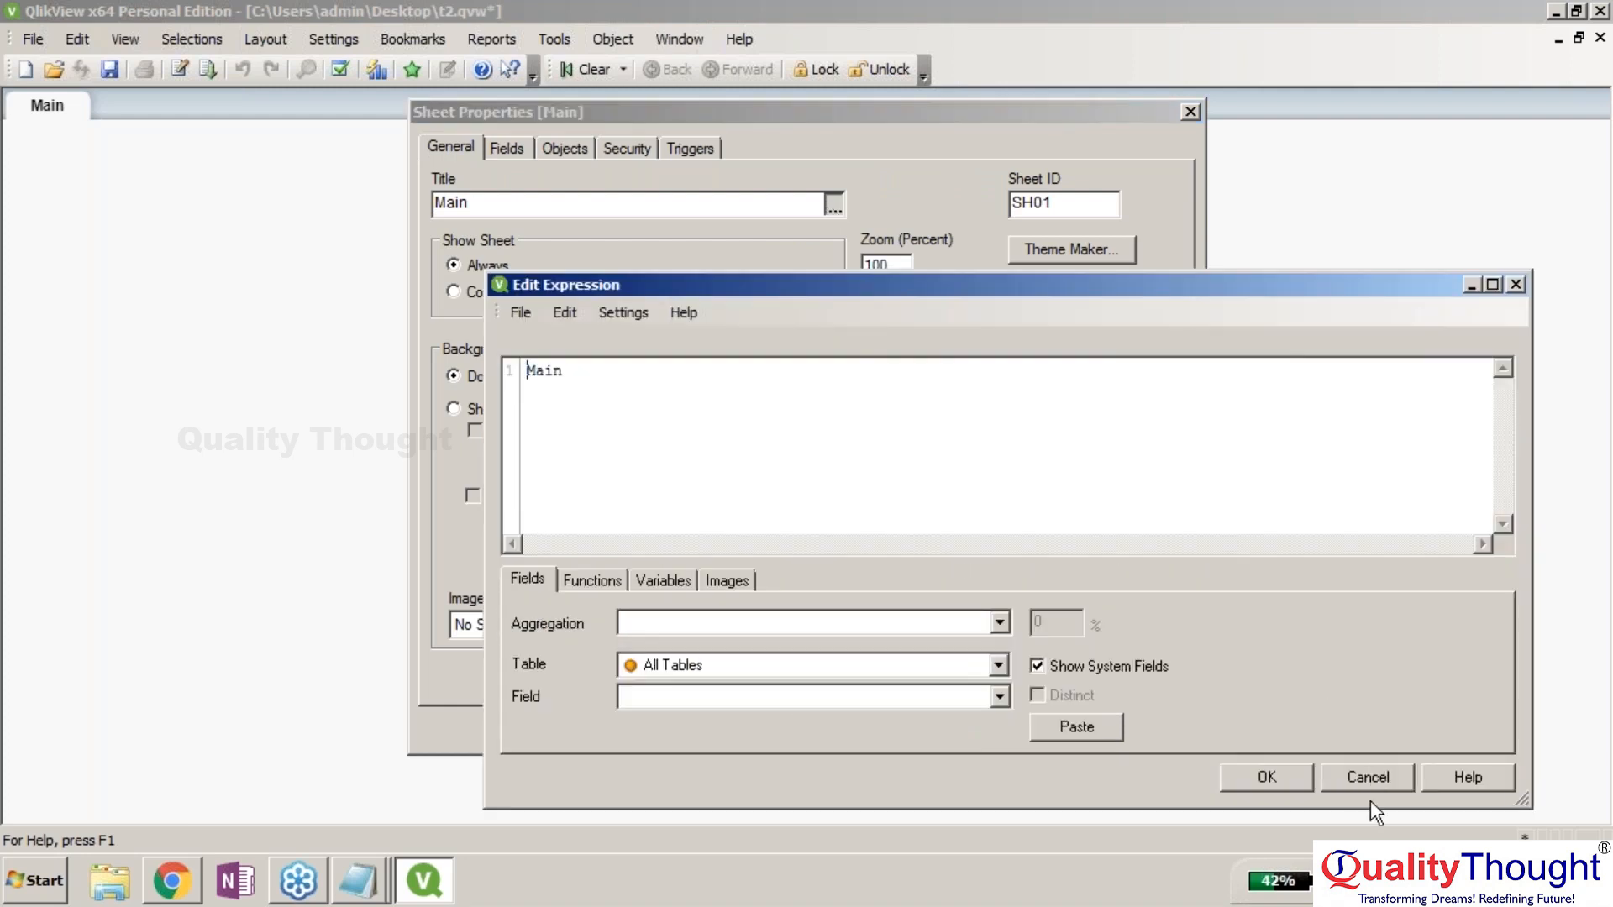
left_click(1368, 776)
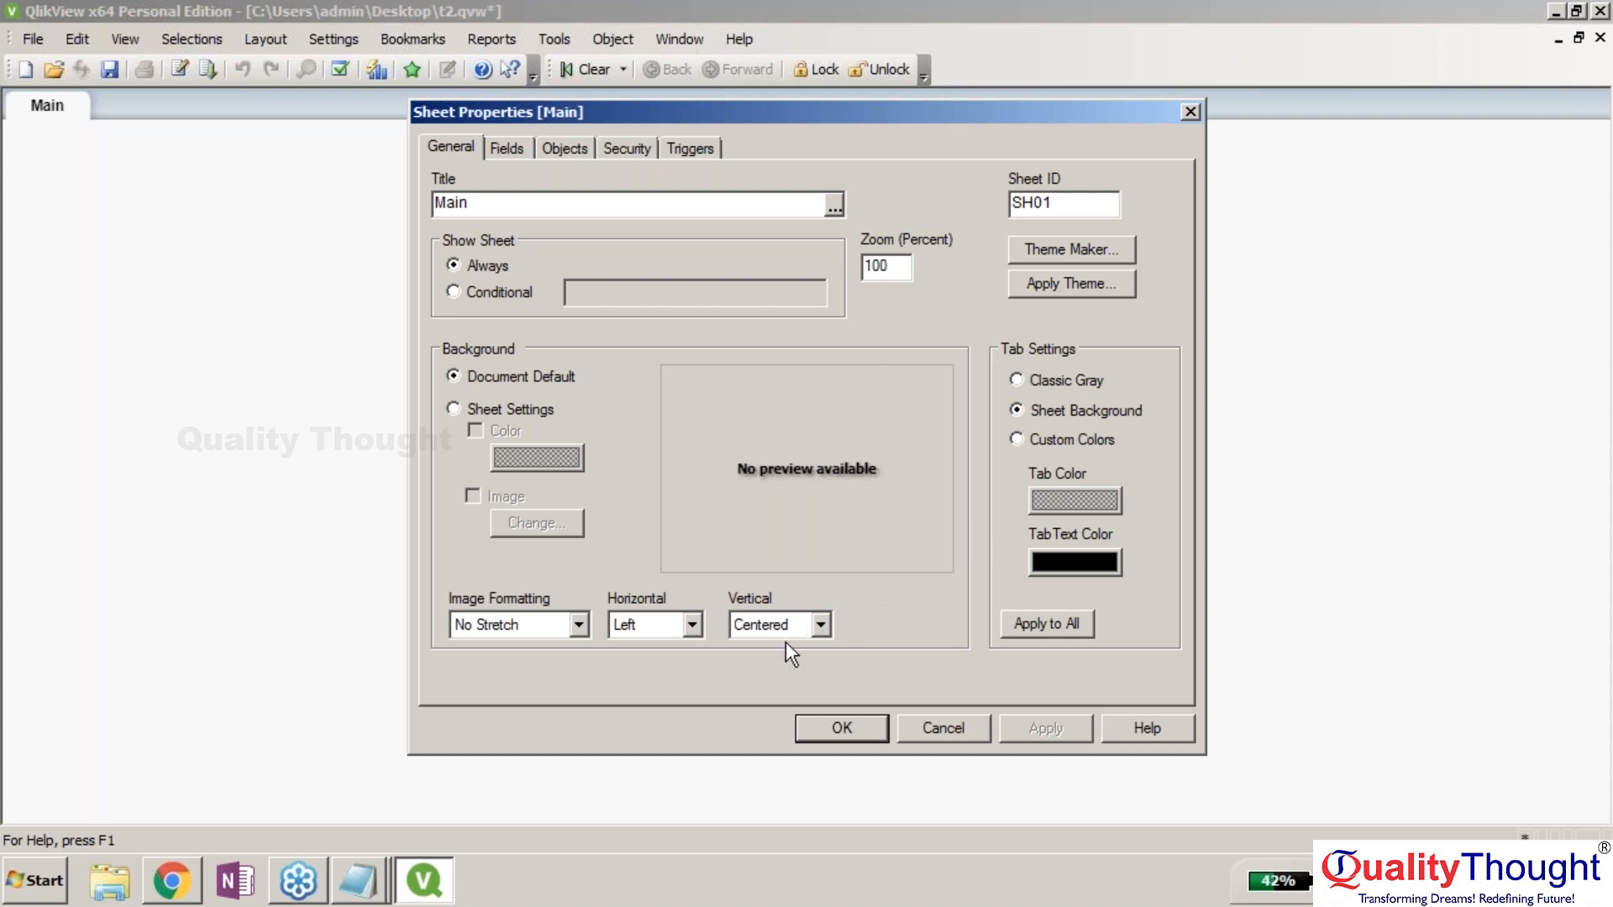
left_click(506, 149)
left_click(944, 728)
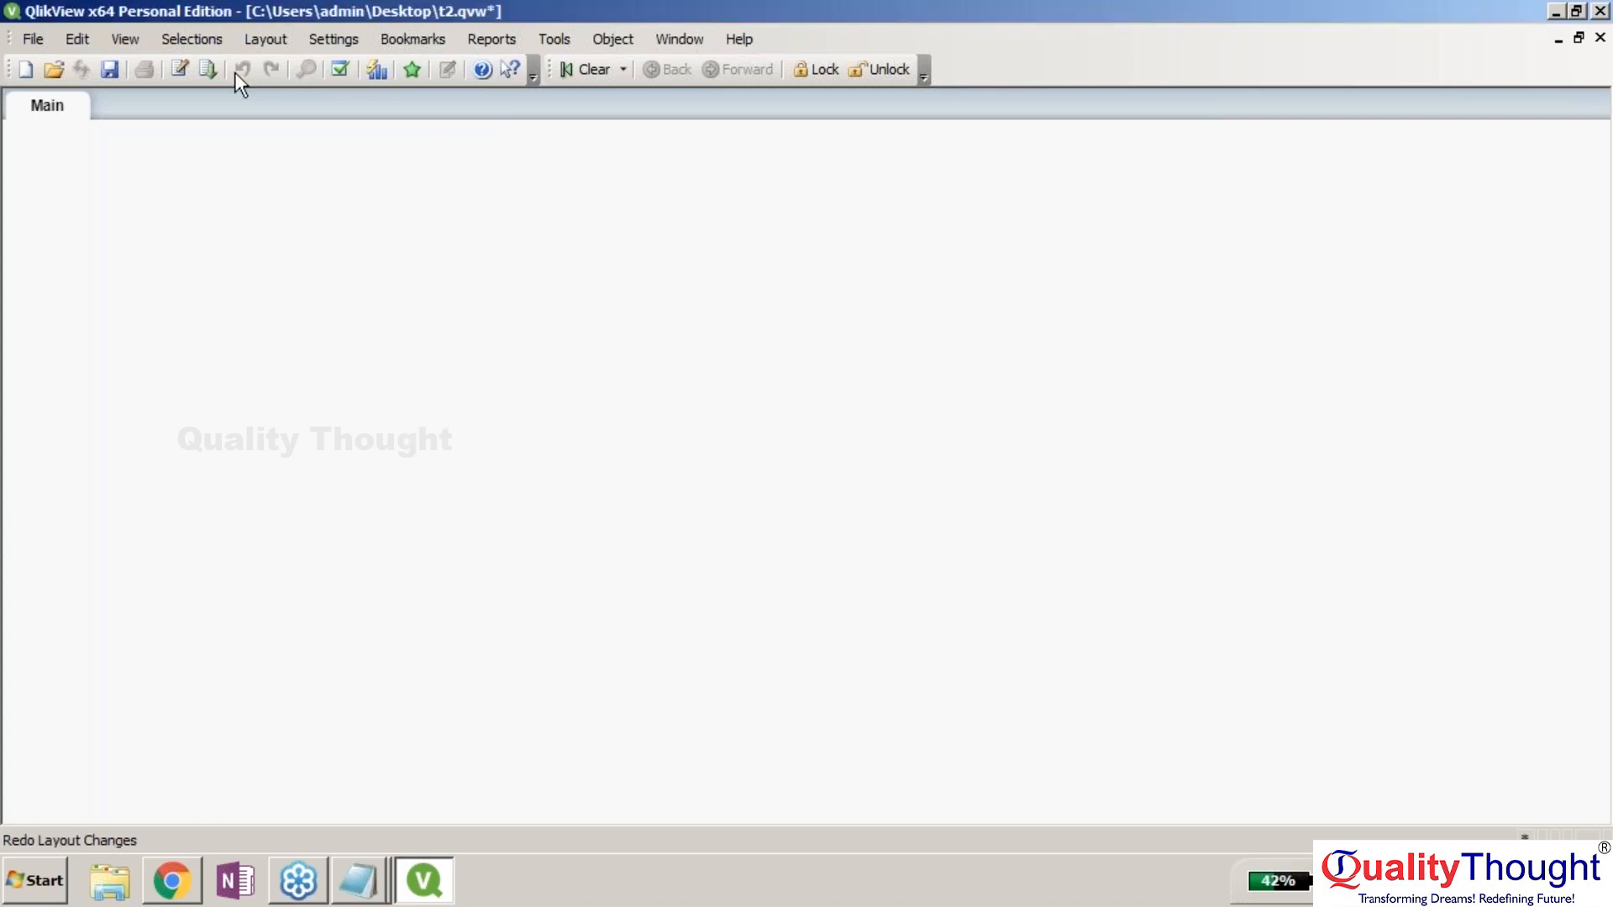
Create a new blank document from the File menu.
left_click(32, 40)
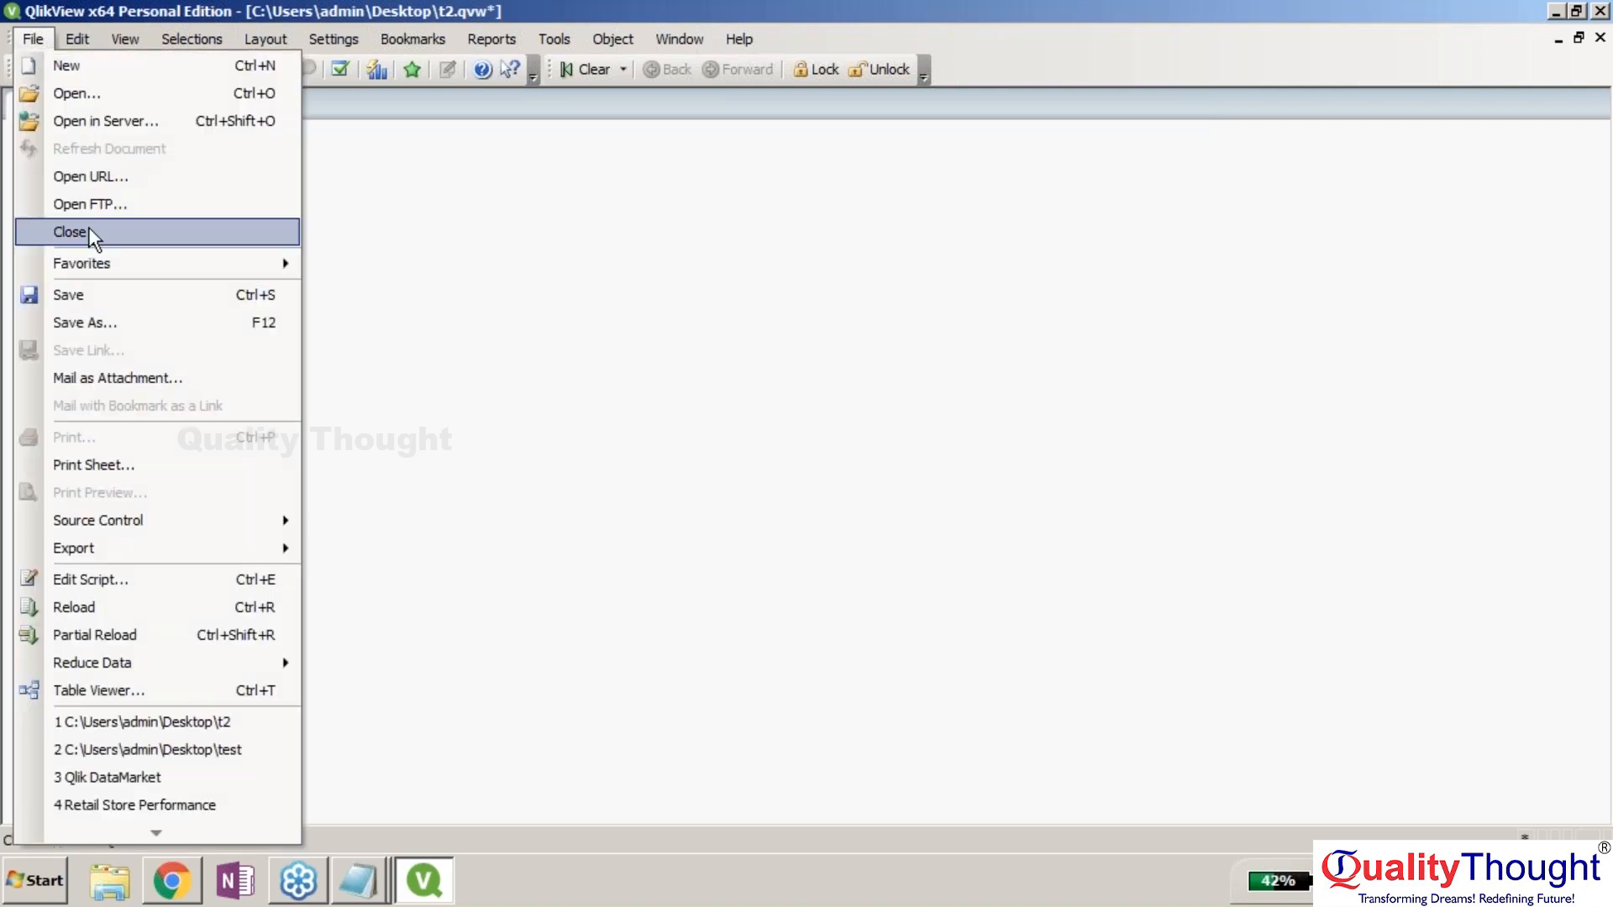
left_click(106, 612)
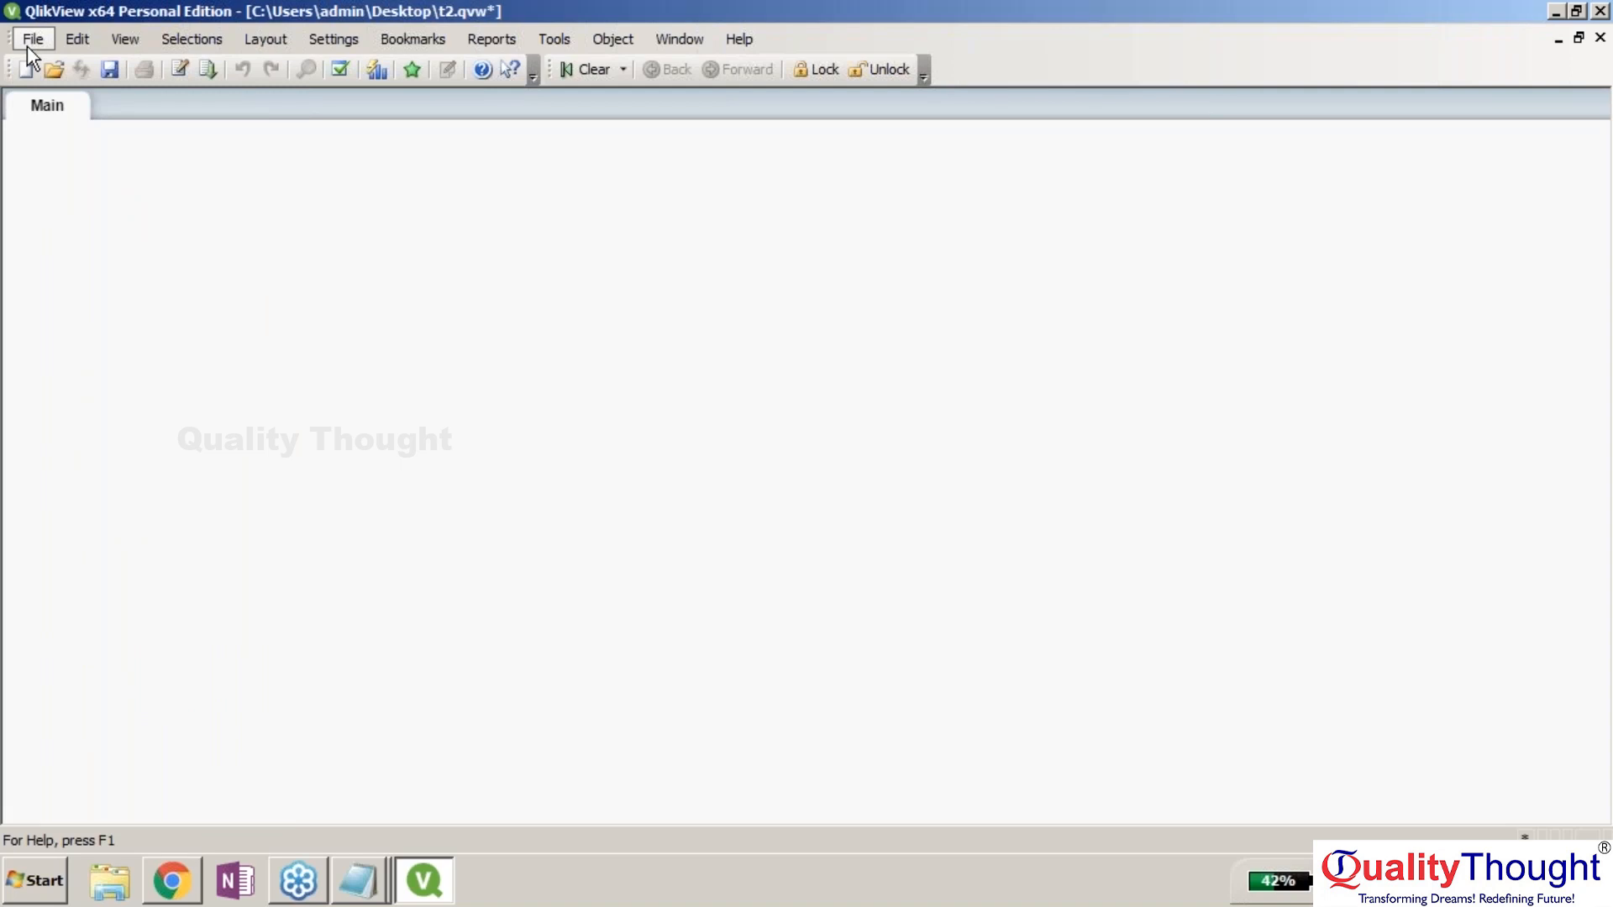
left_click(30, 40)
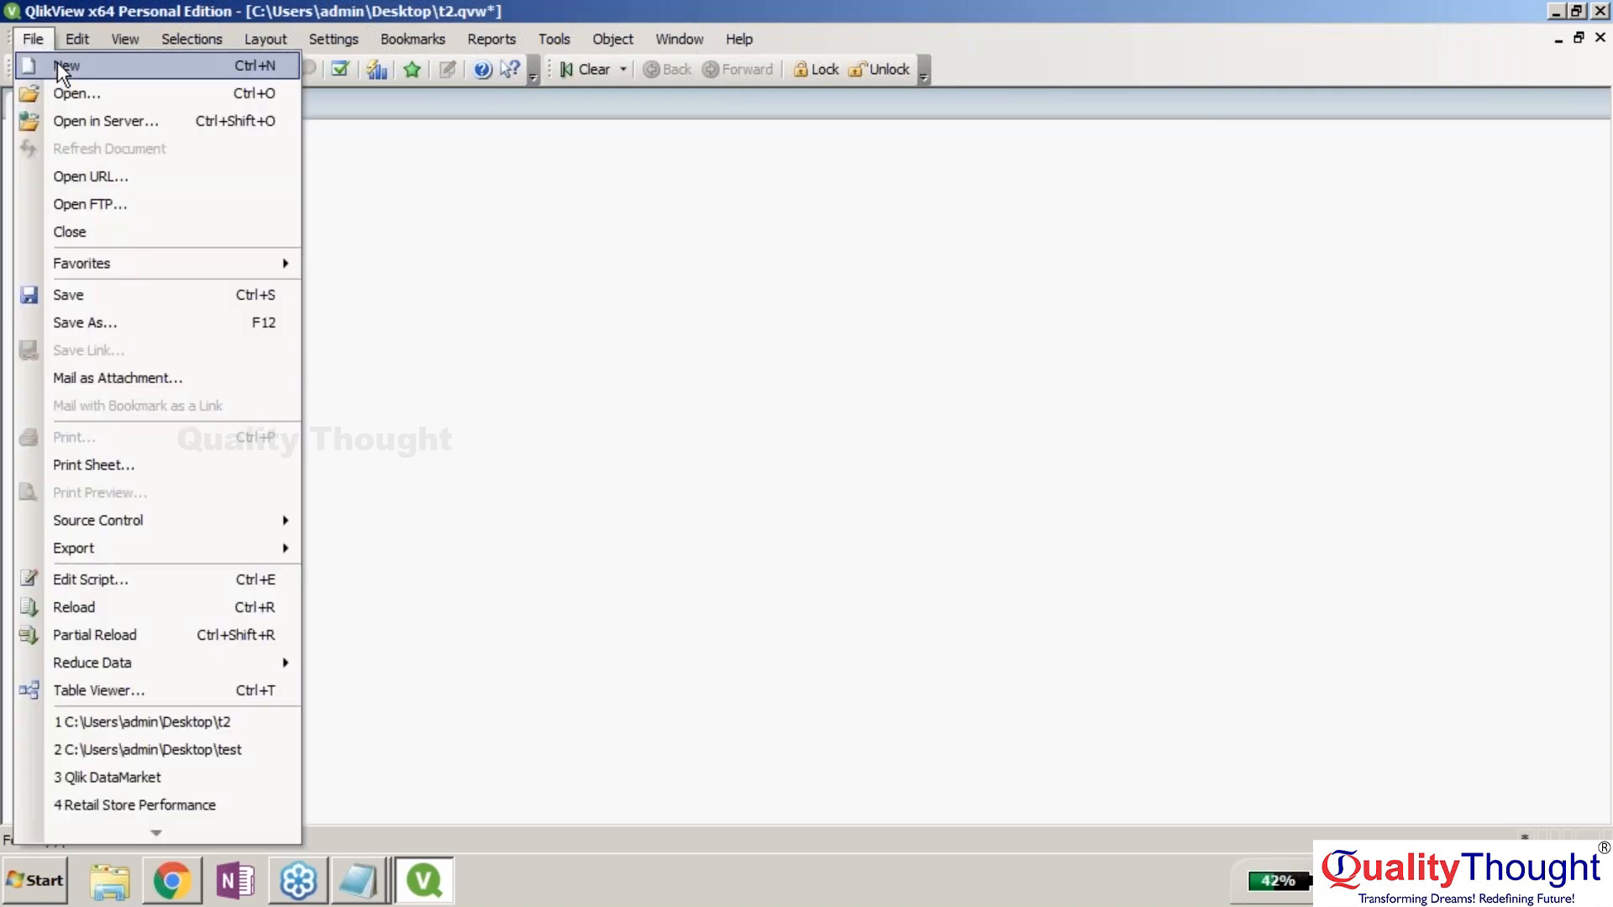
left_click(60, 68)
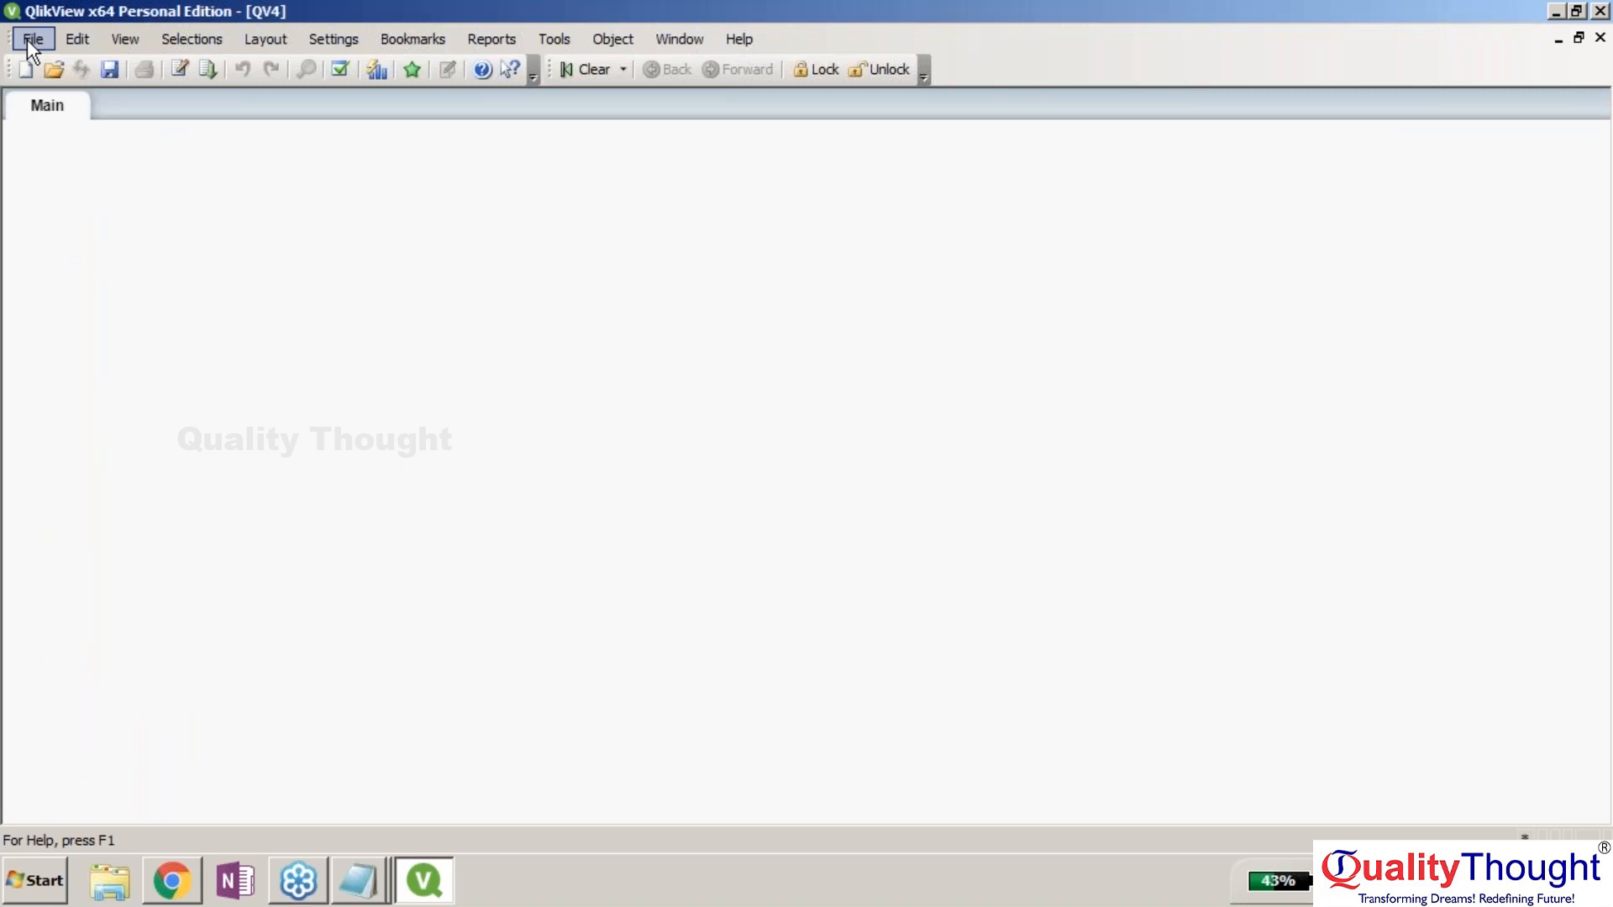
Try adding a list box, cancel it since no fields exist, then open Edit Script.
right_click(458, 246)
mouse_move(588, 317)
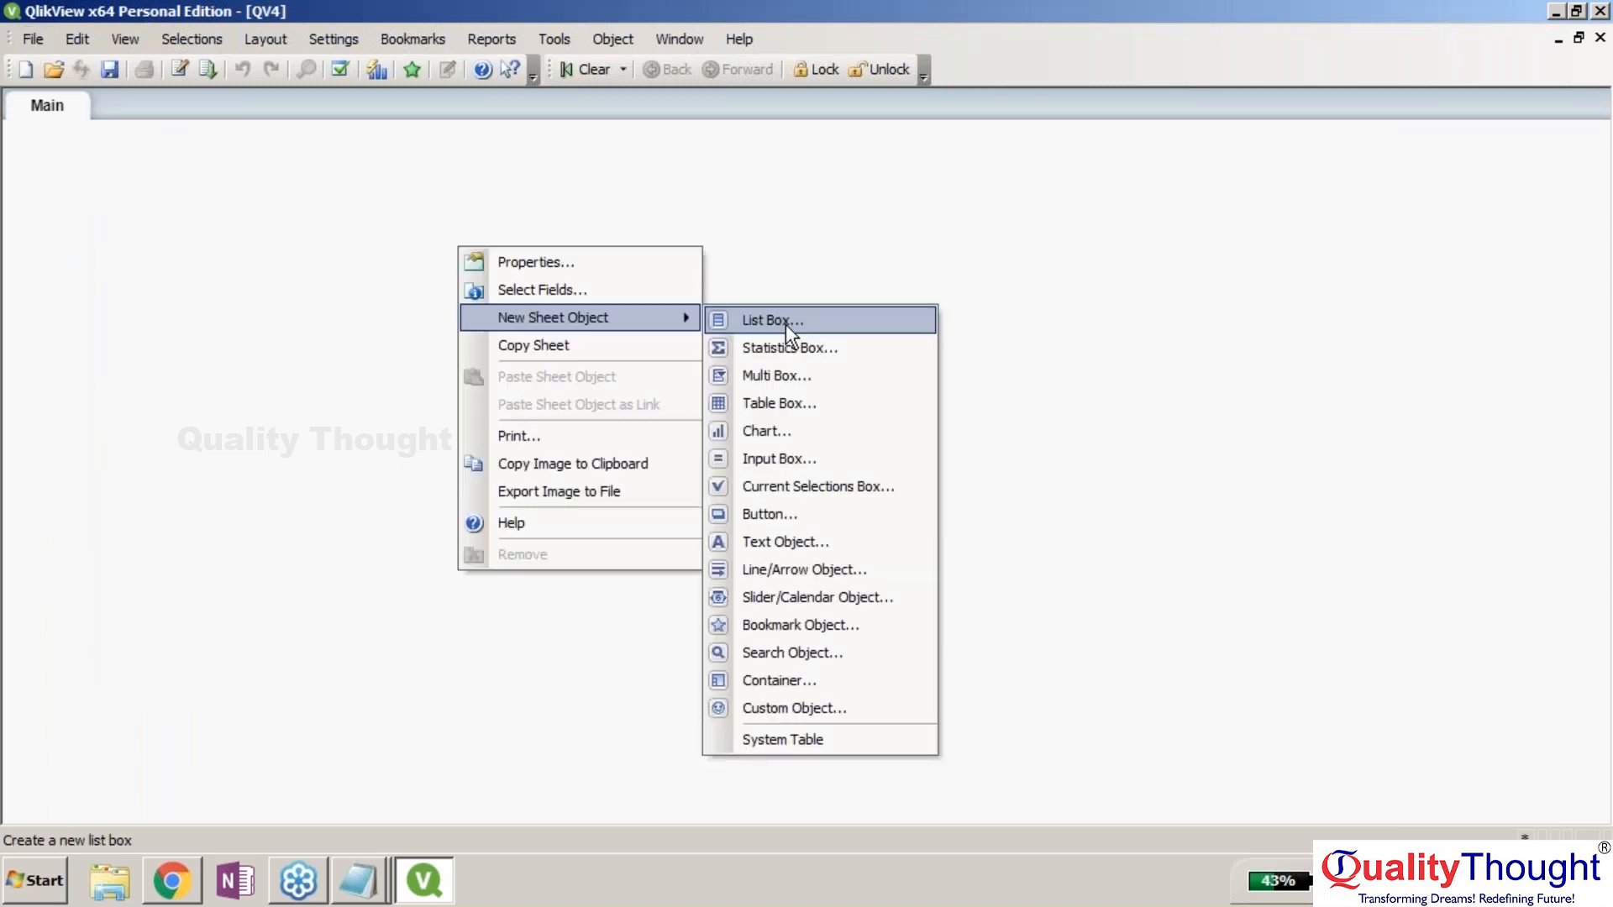
left_click(784, 324)
type("Abc")
left_click(778, 263)
left_click(778, 260)
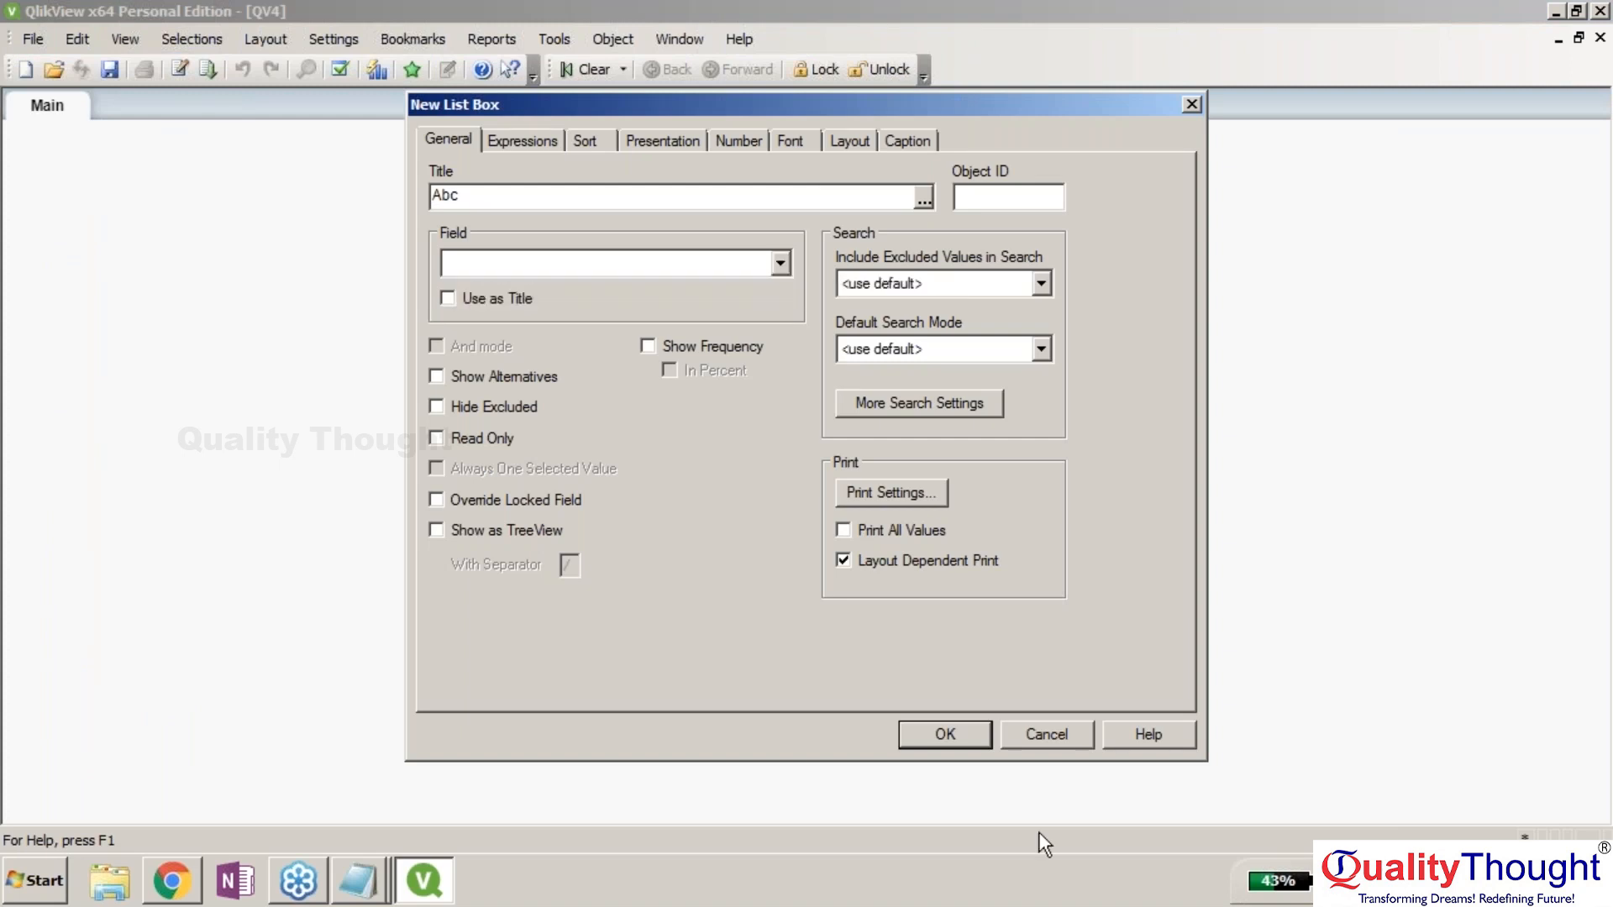
key("Escape")
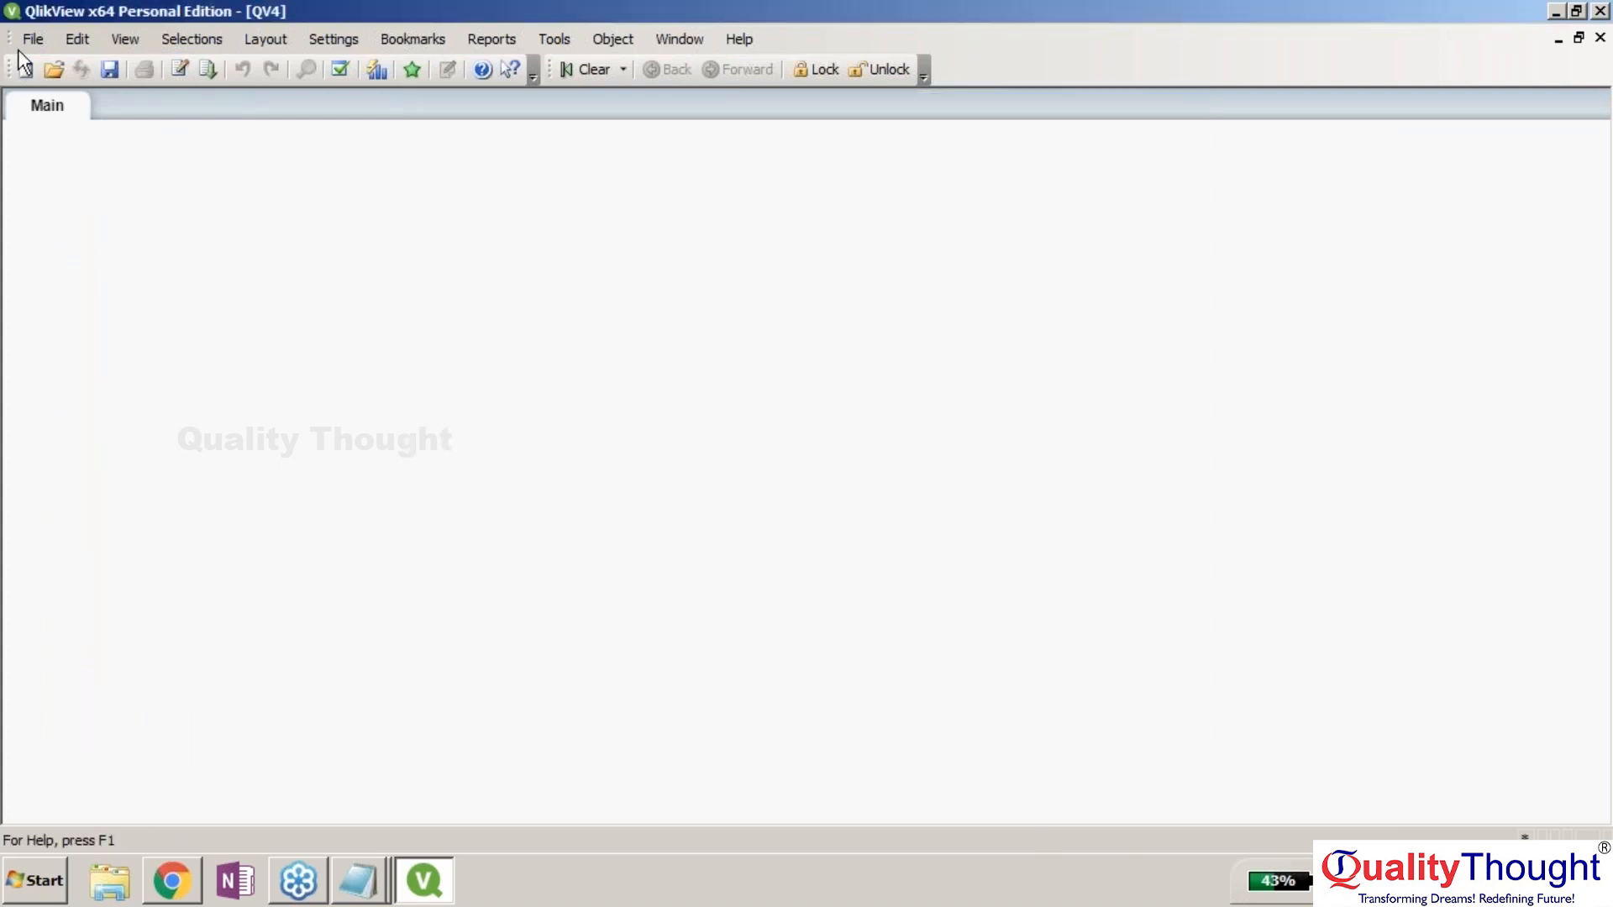
left_click(20, 40)
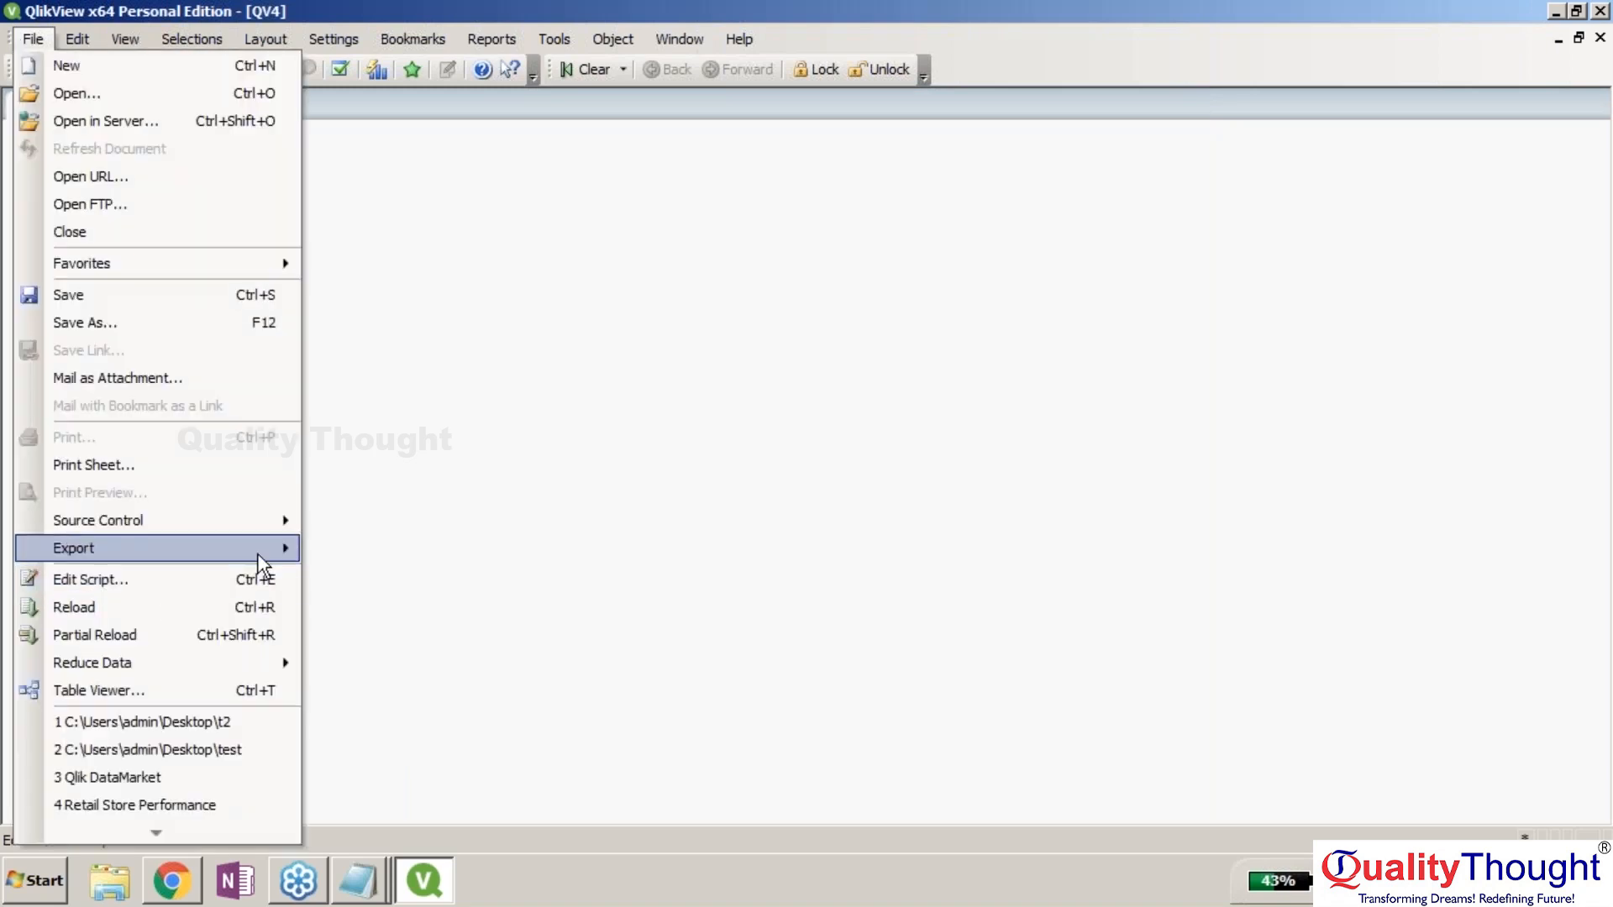
left_click(252, 579)
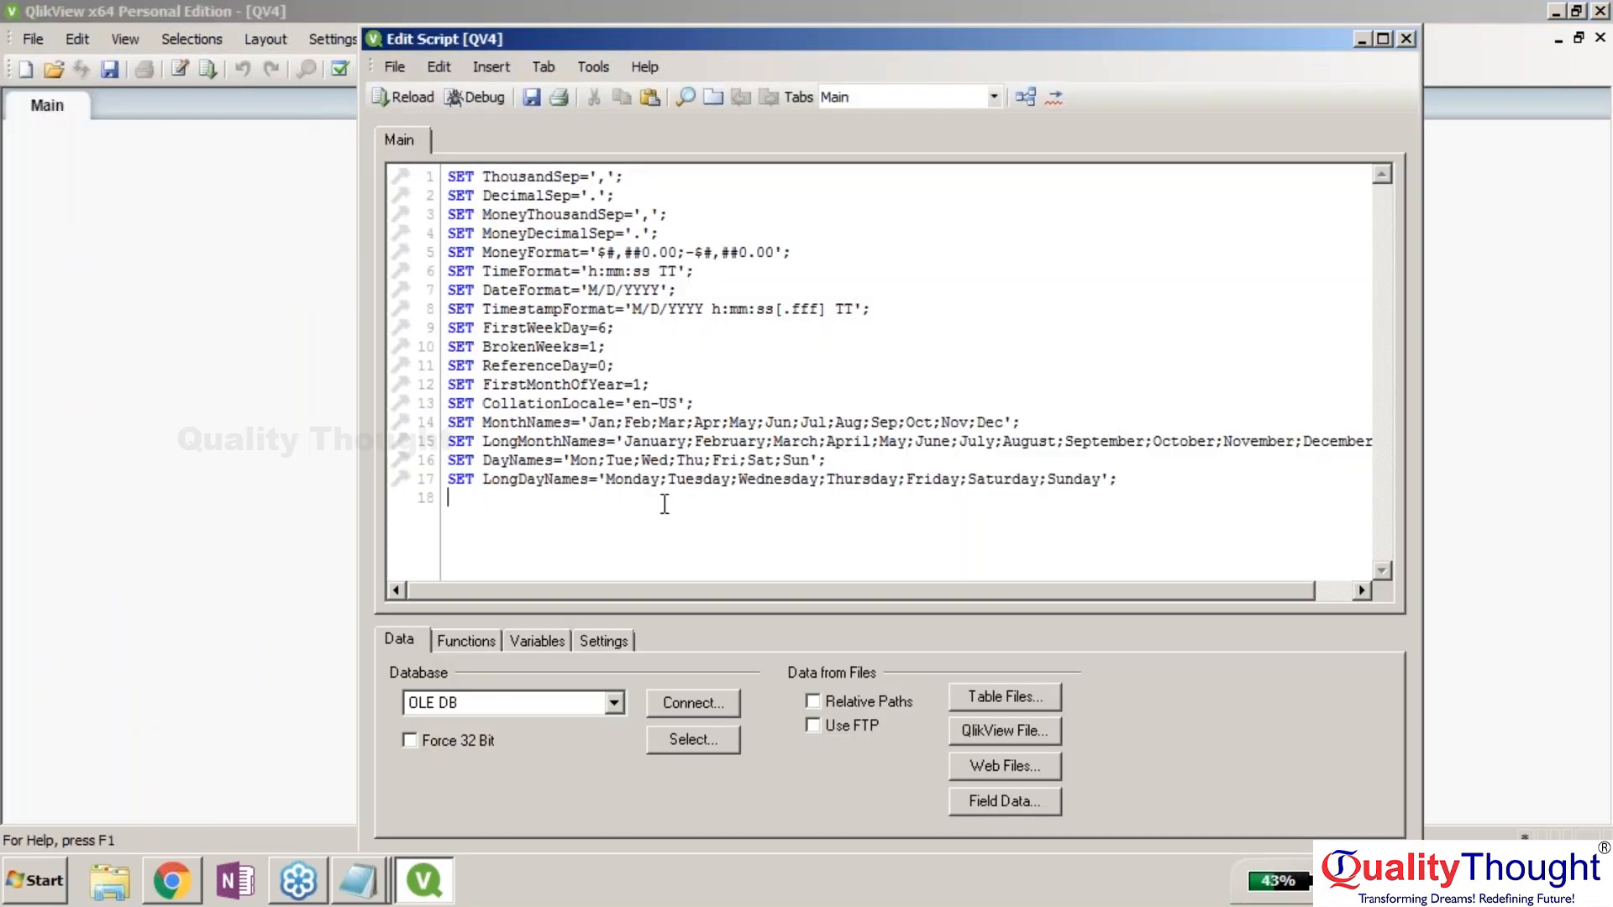
Open the OLE DB connection details and enter server name LENOVO-PC.
left_click(693, 702)
left_click(1010, 646)
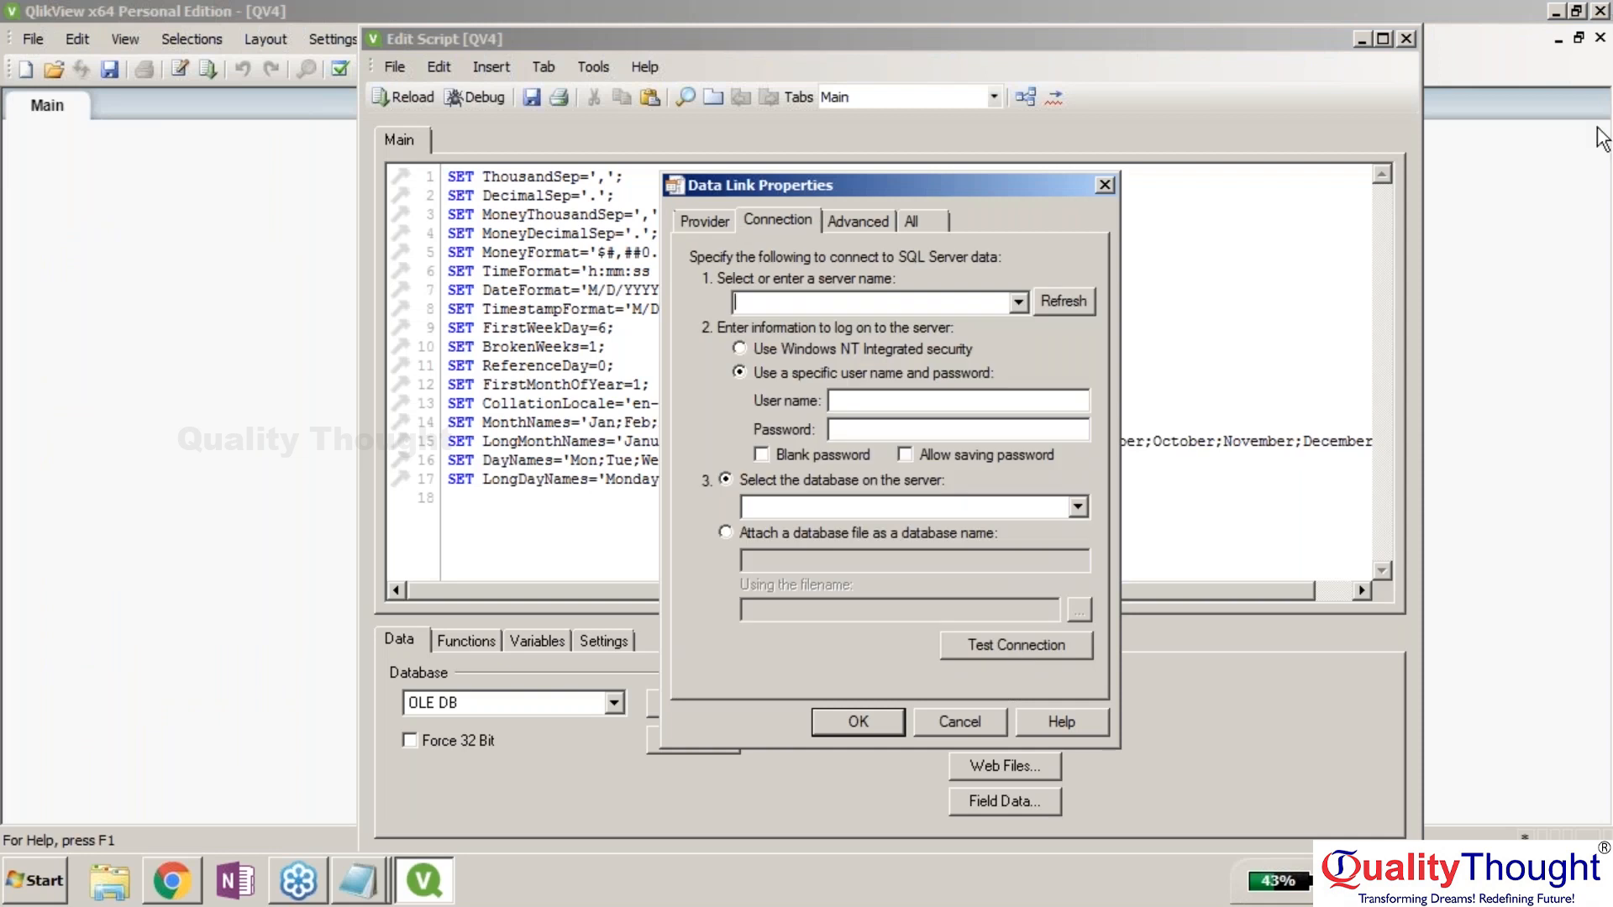
left_click(1597, 128)
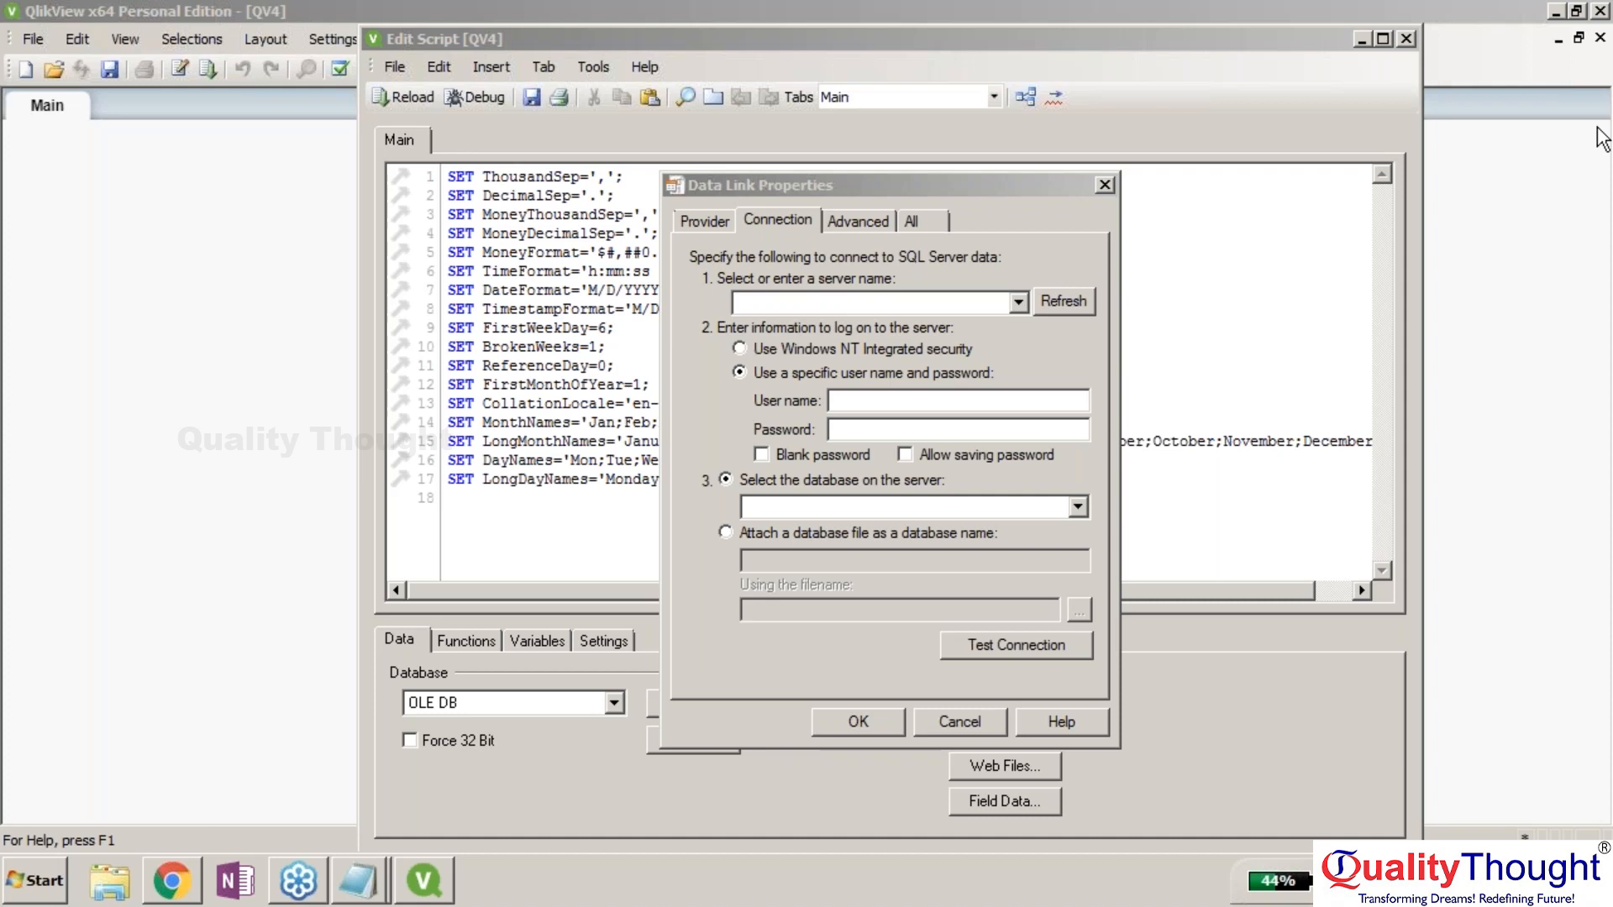
left_click(813, 301)
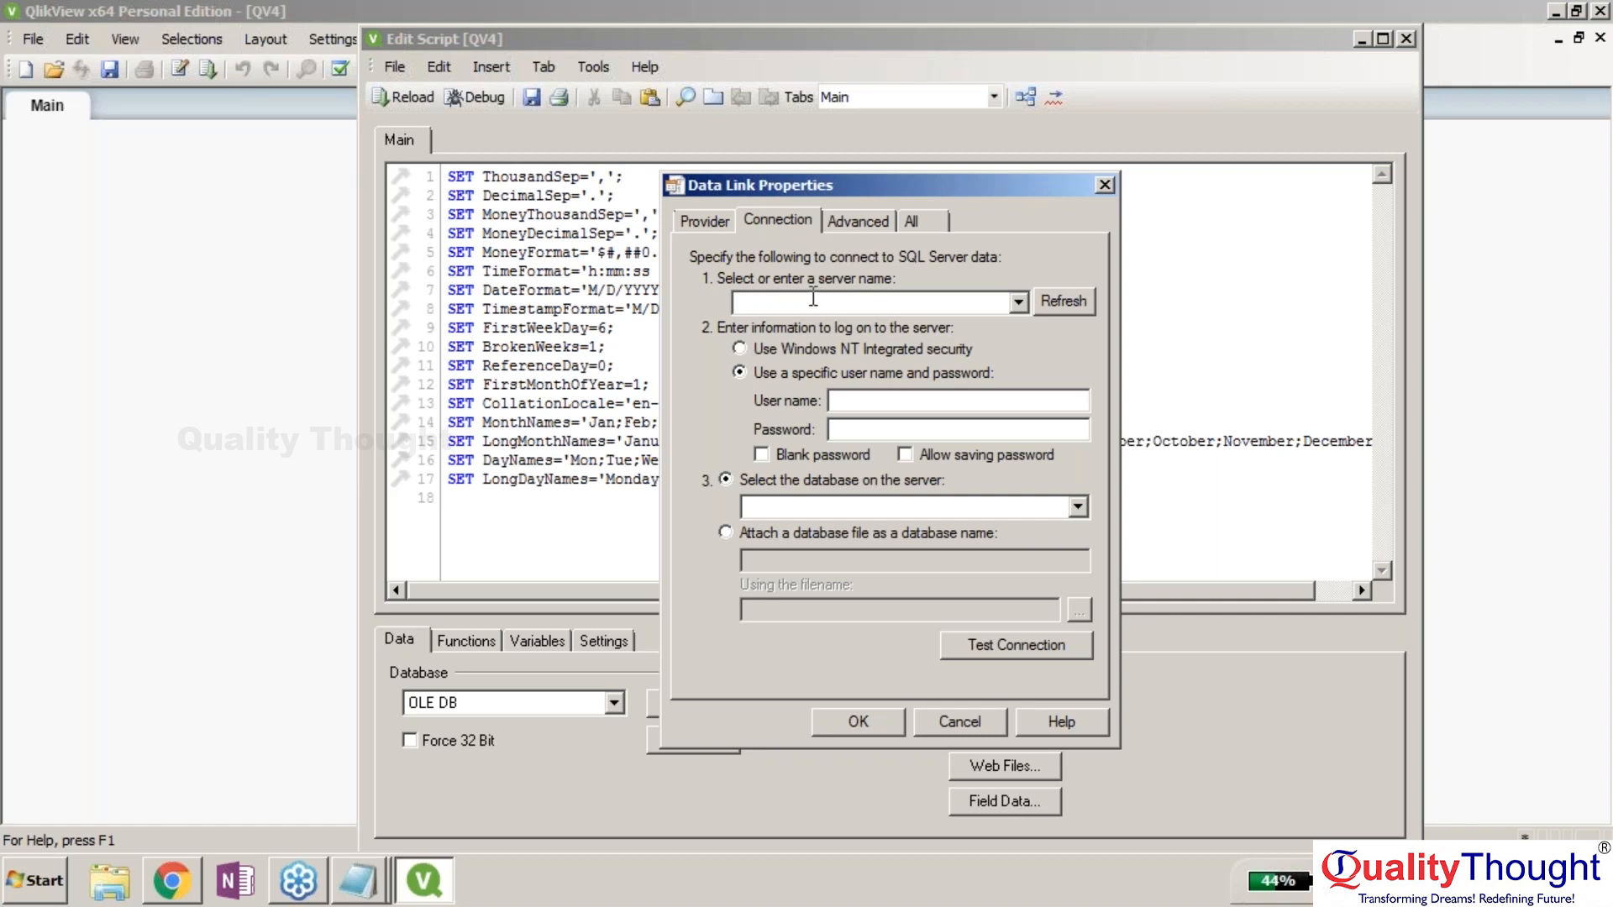
left_click(1593, 137)
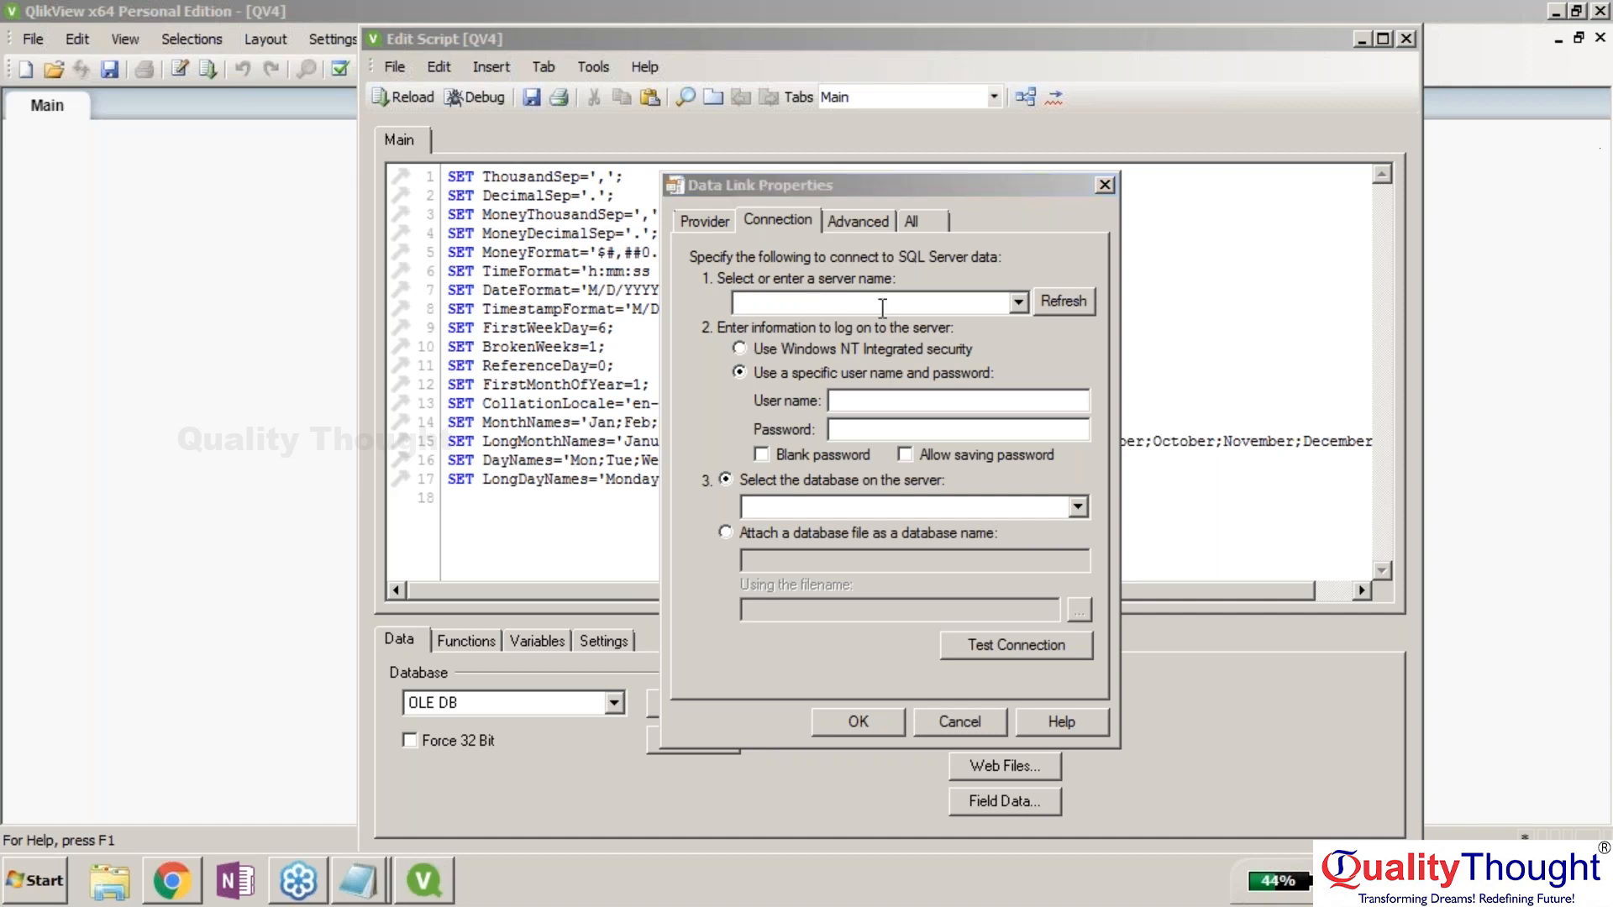
left_click(882, 304)
type("L")
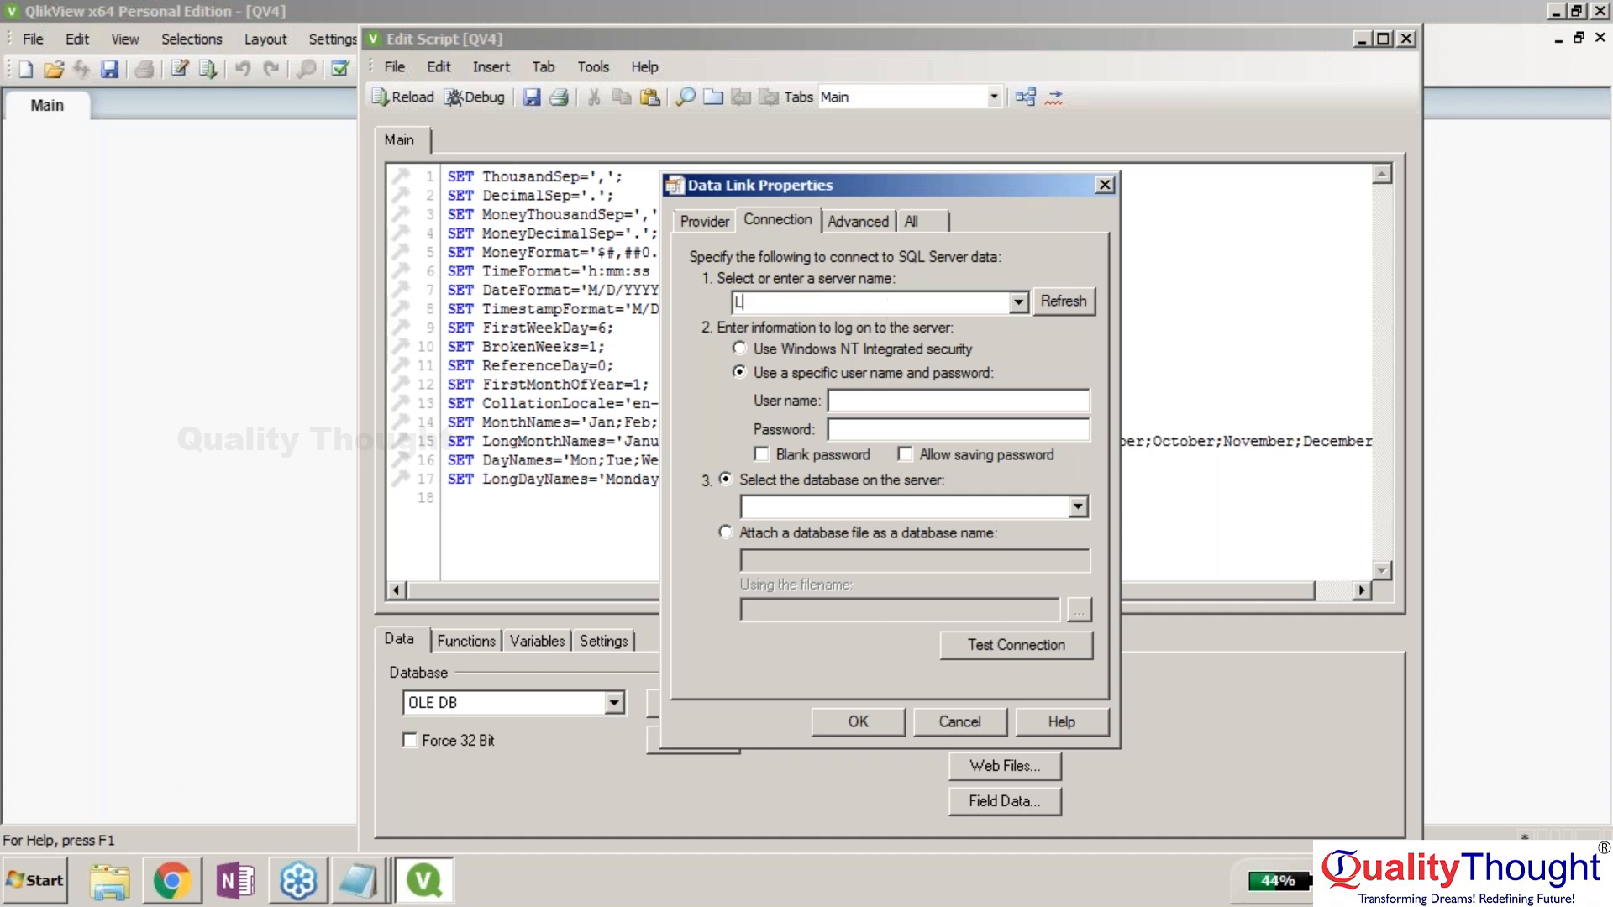
type("ENOVO-PC")
key("Tab")
key("Tab")
key("Tab")
Use Windows integrated security, select AdventureWorks2014, and pass the connection test.
left_click(740, 348)
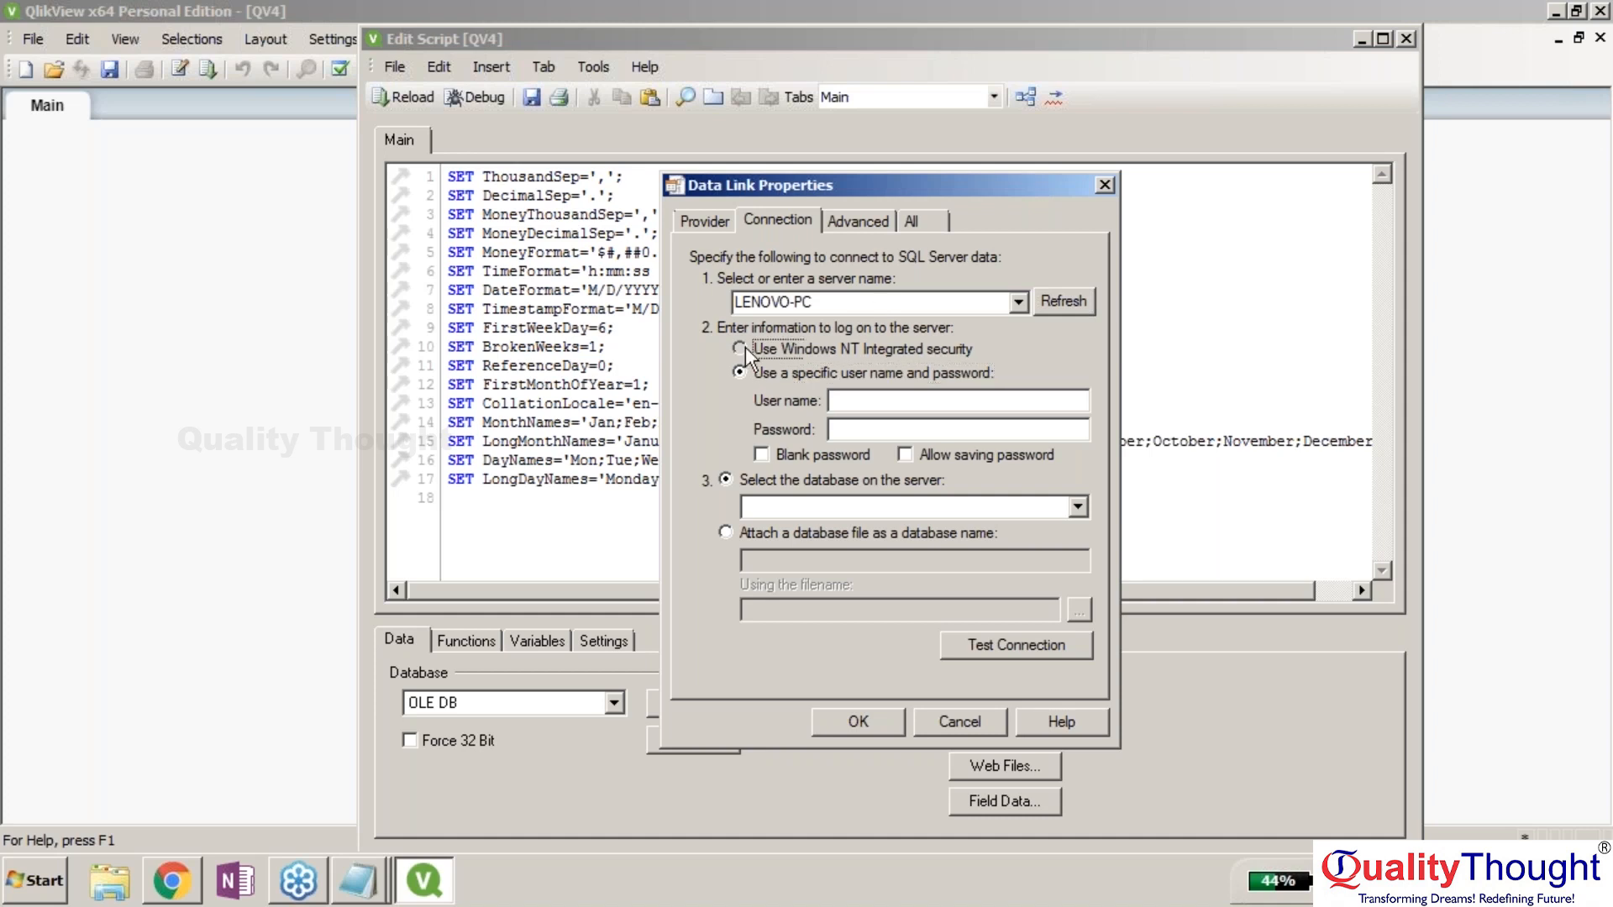
left_click(790, 507)
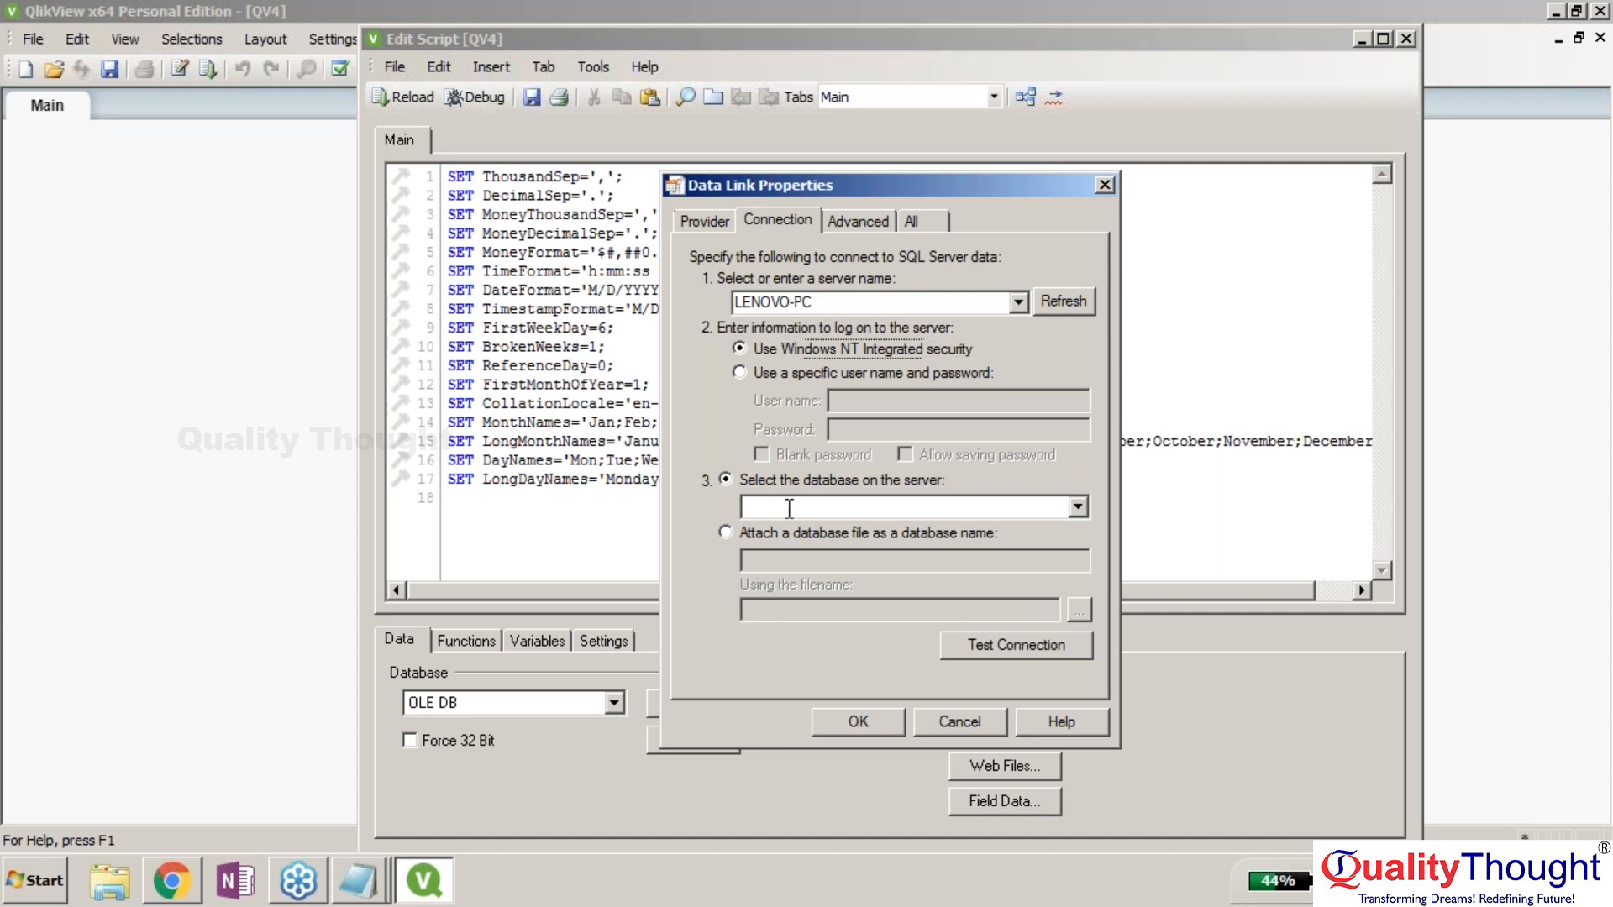
left_click(1077, 506)
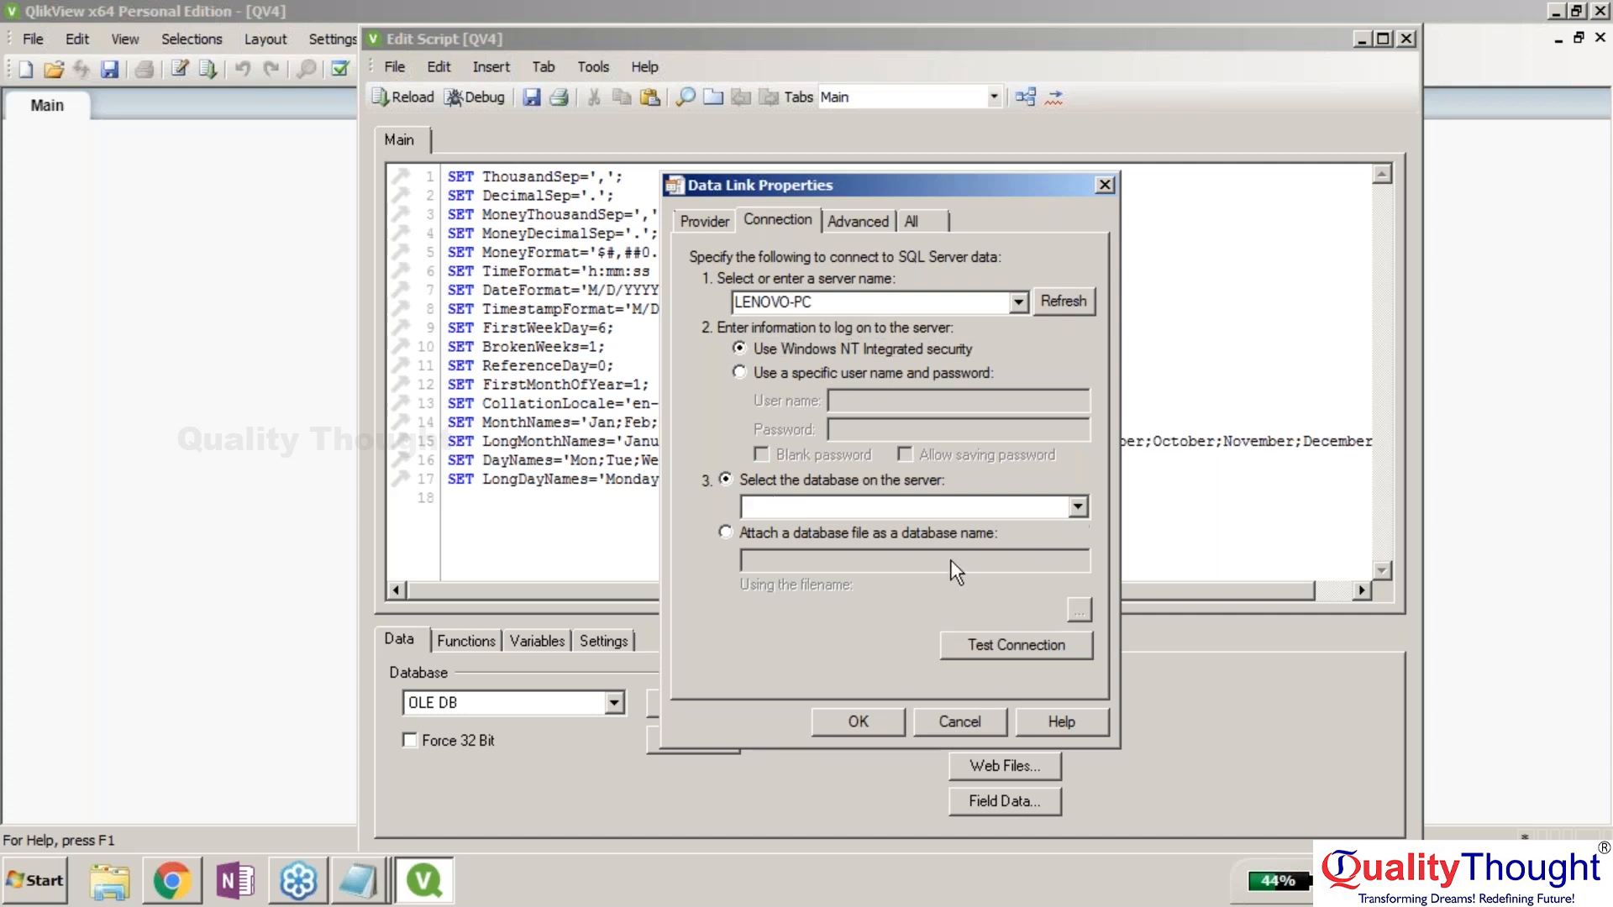
left_click(959, 552)
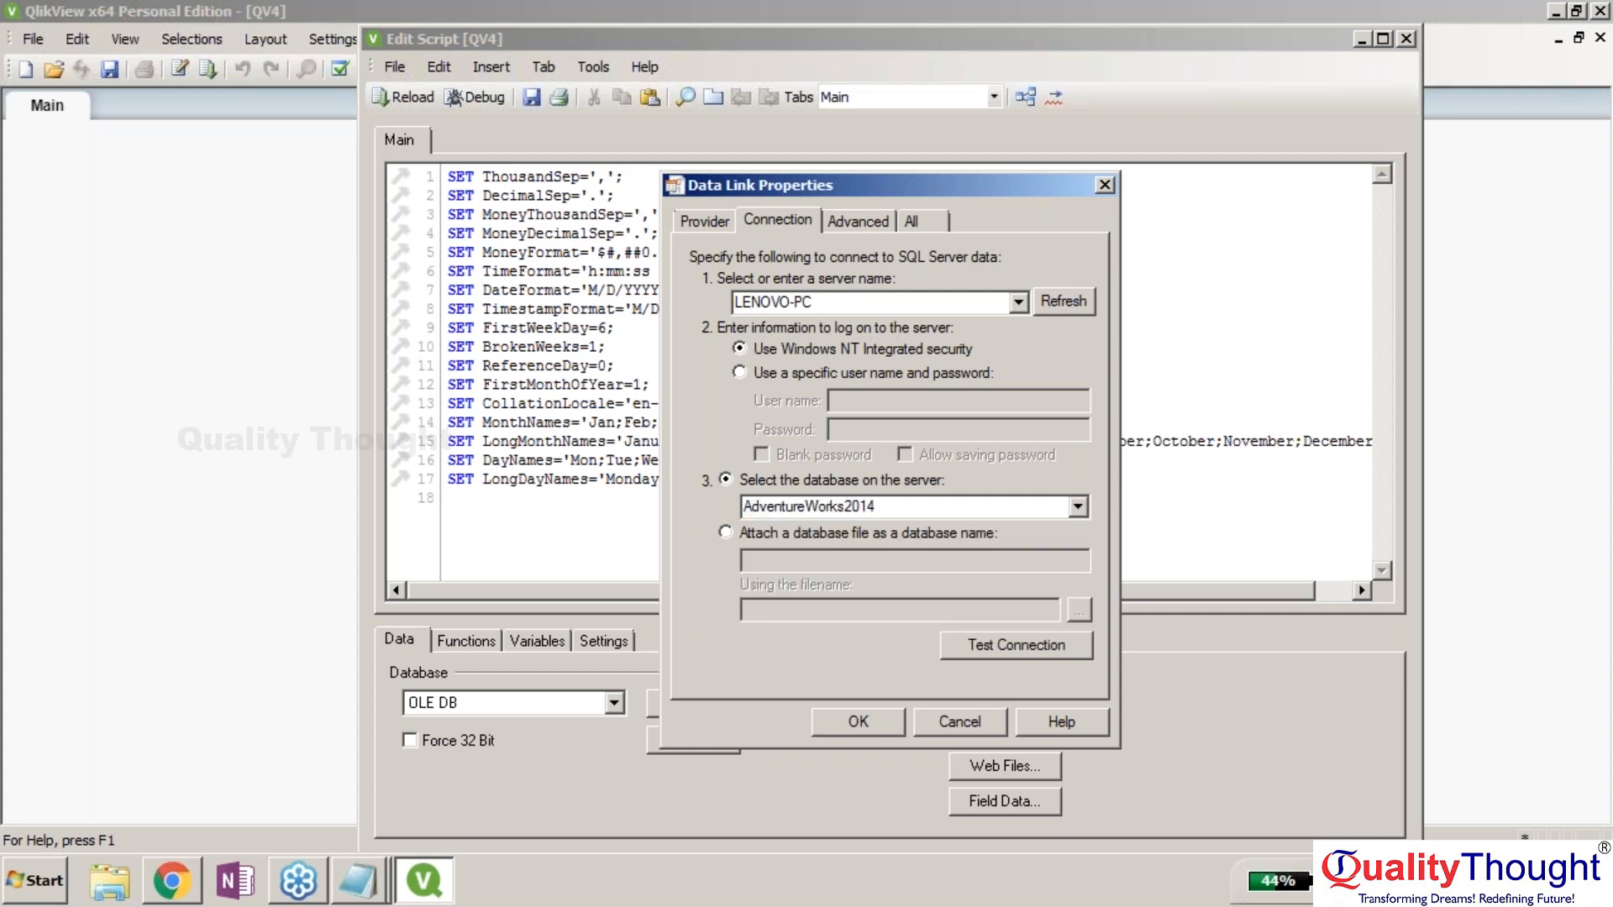
left_click(980, 647)
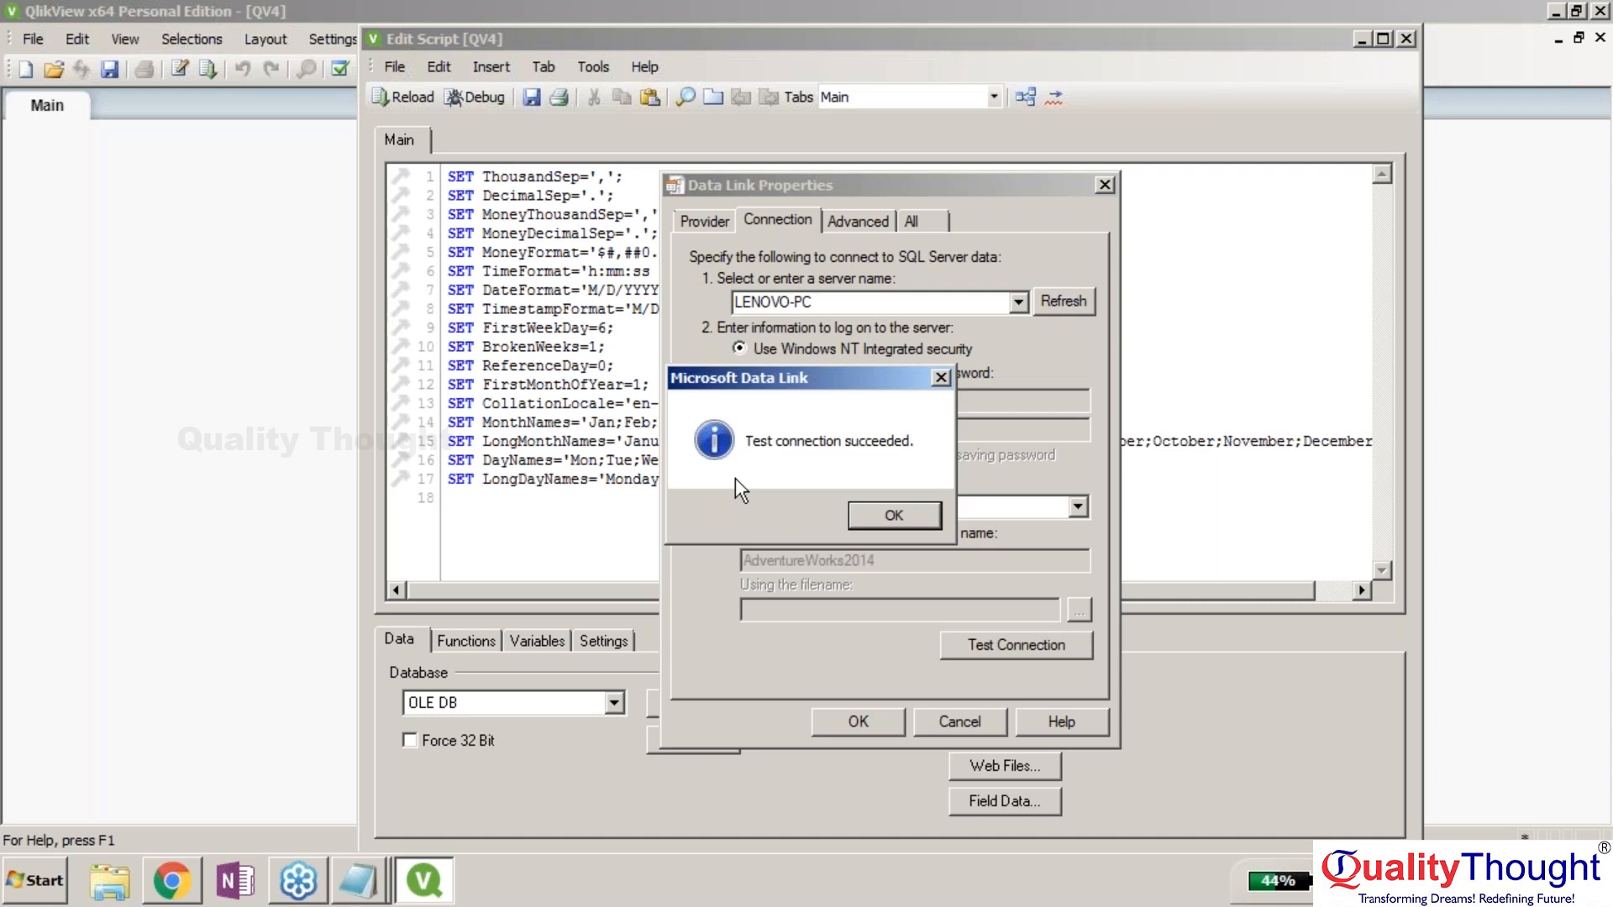
key("Return")
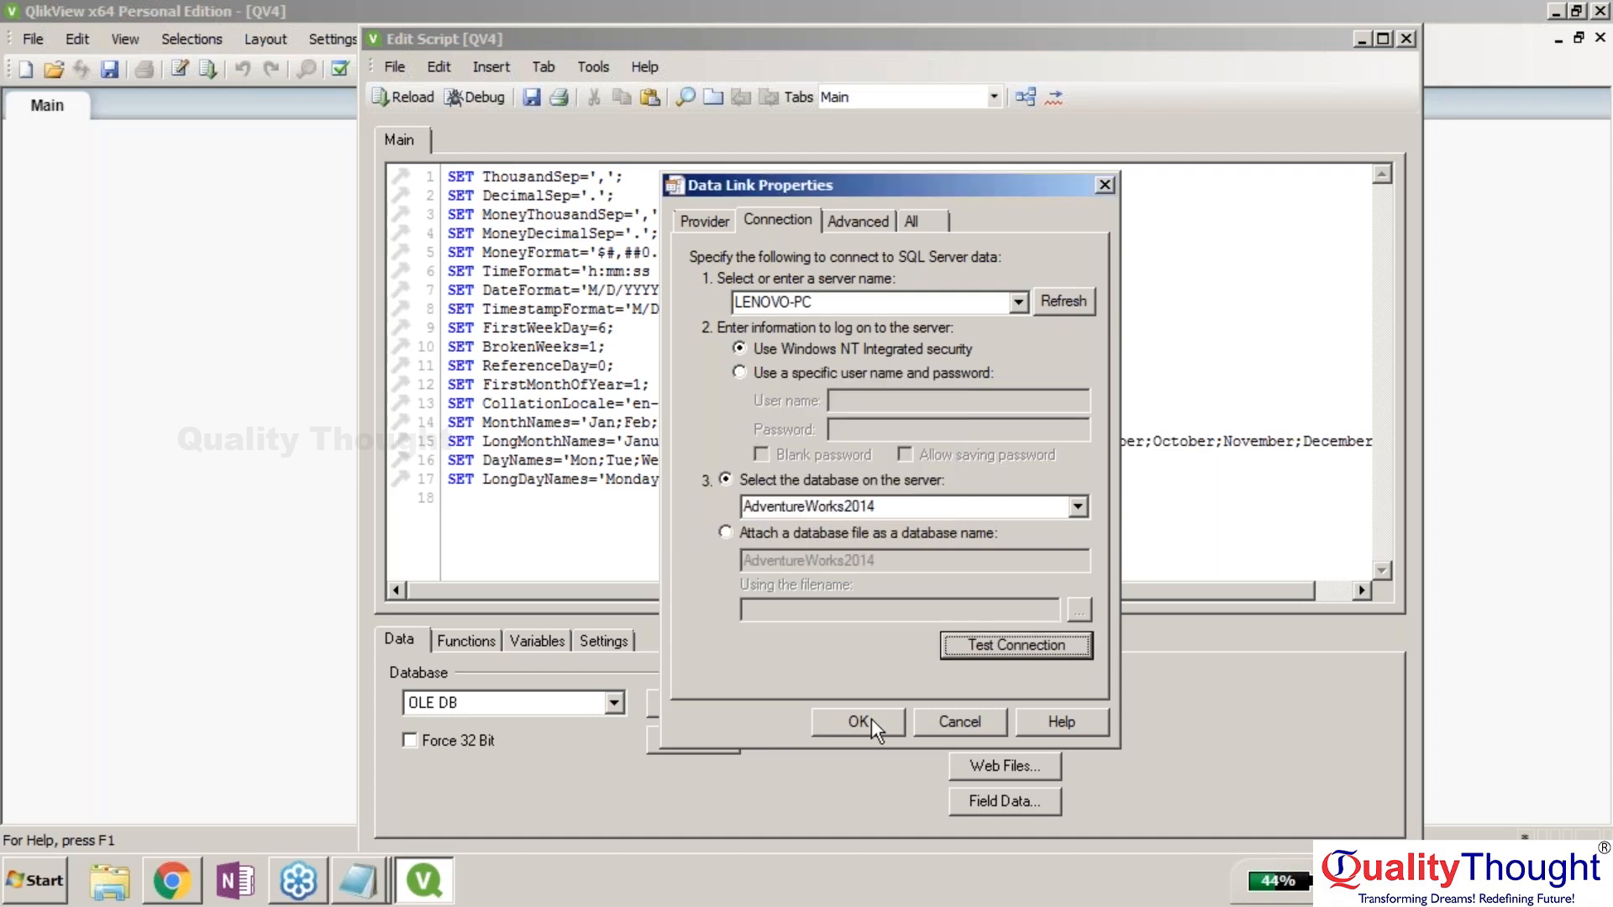
Add the OLE DB connection line and open the Select builder with fields in original order.
left_click(870, 718)
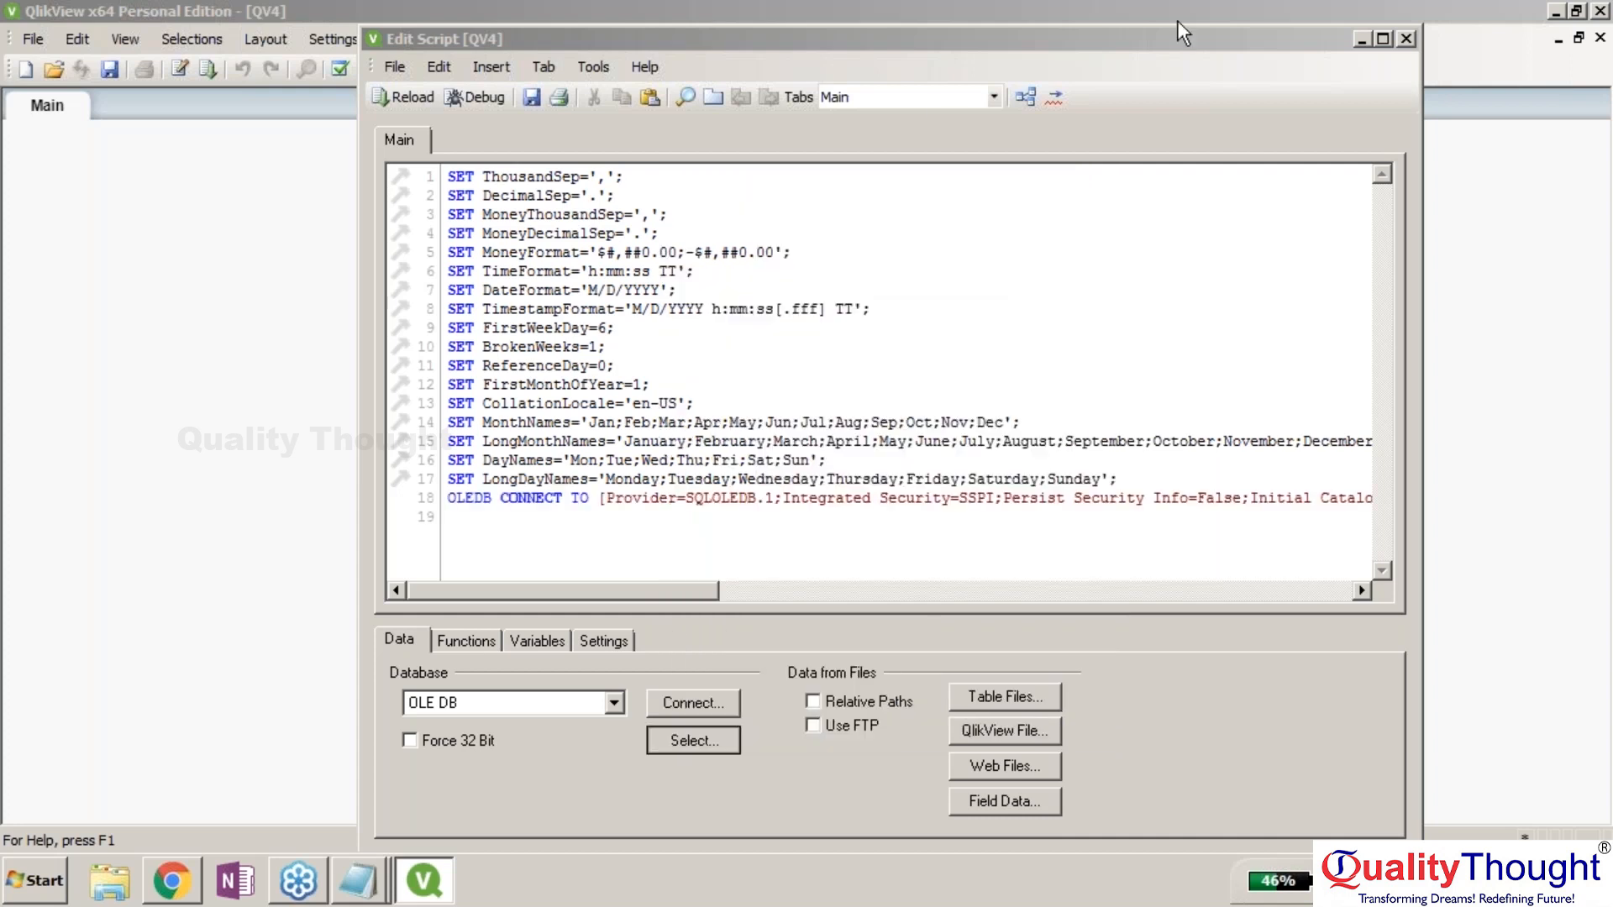
left_click(1189, 34)
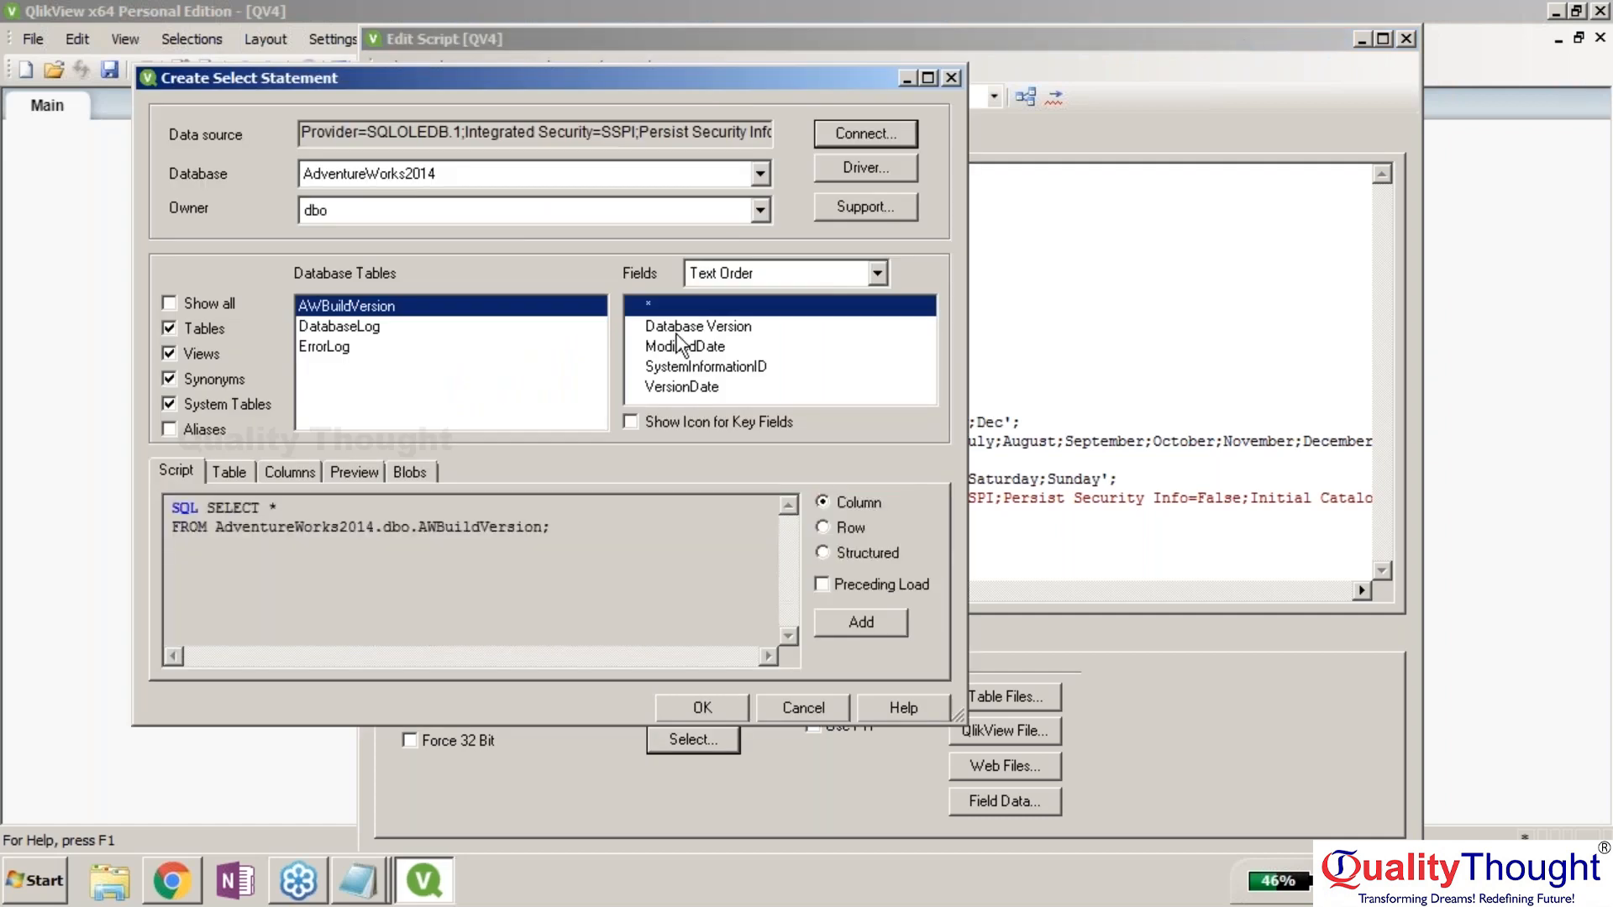
left_click(877, 273)
left_click(848, 320)
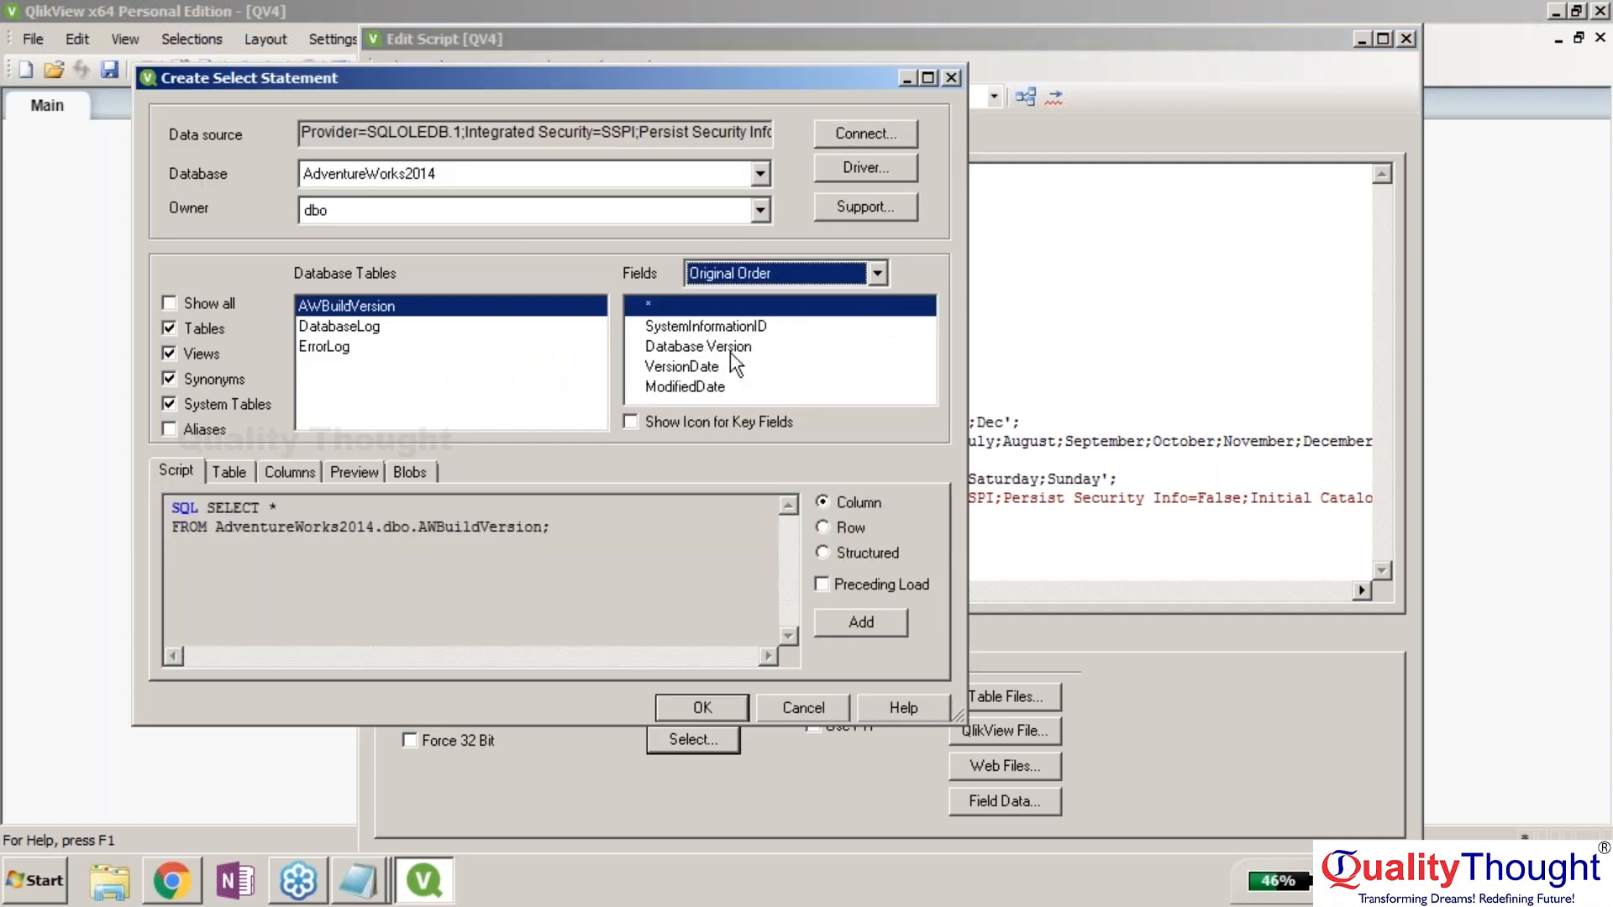
Set the source database to AdventureWorks2014 with the HumanResources owner.
left_click(759, 178)
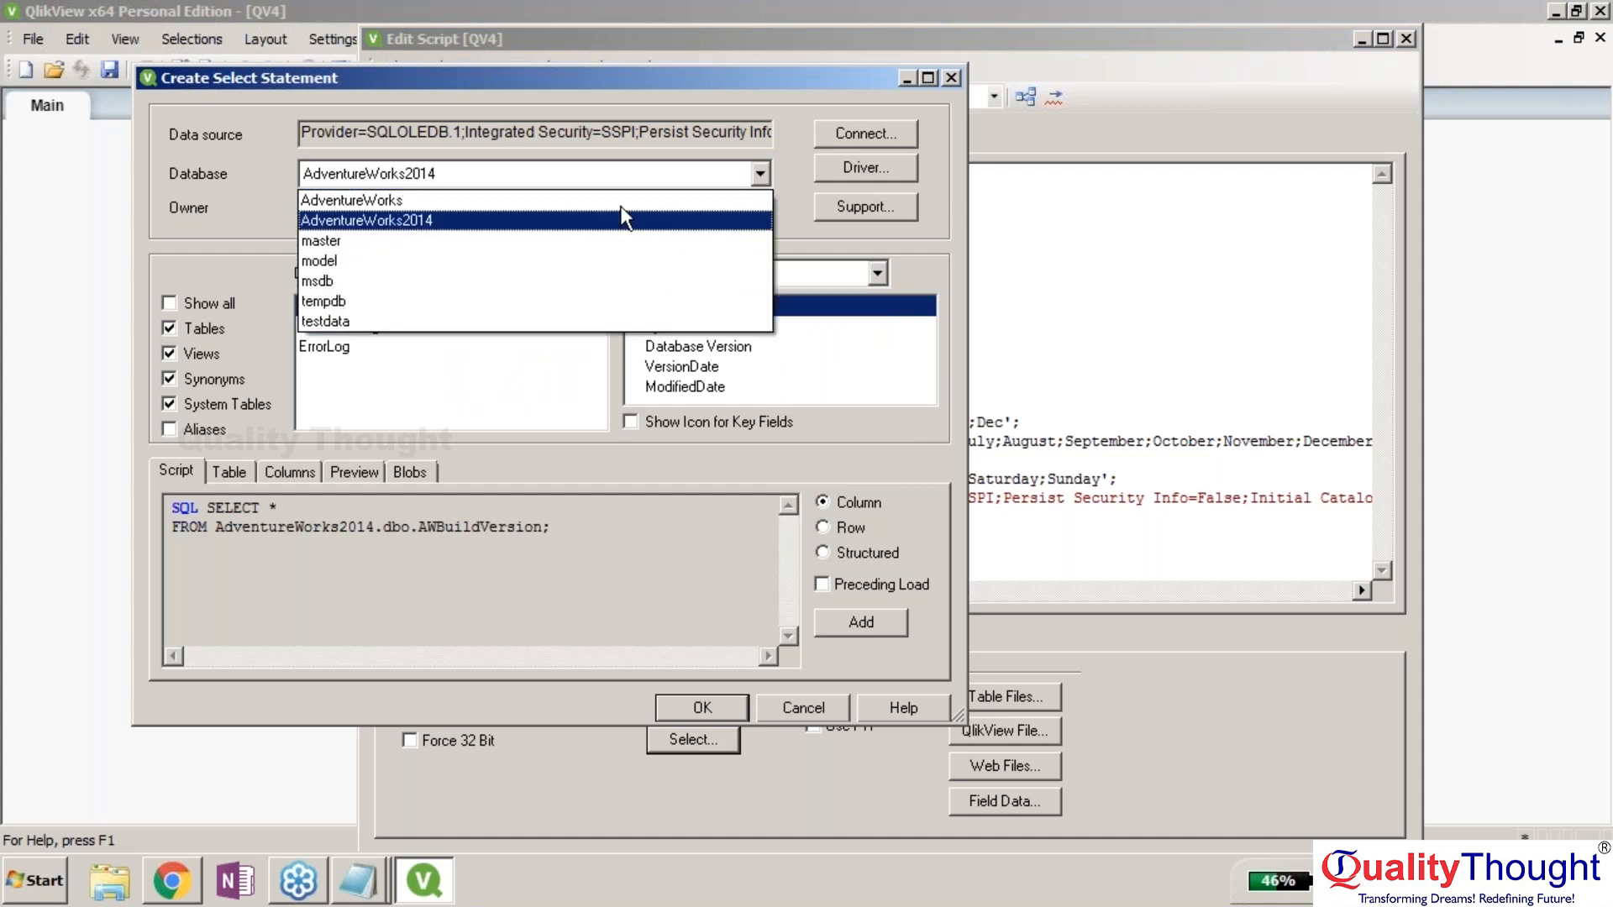
left_click(617, 201)
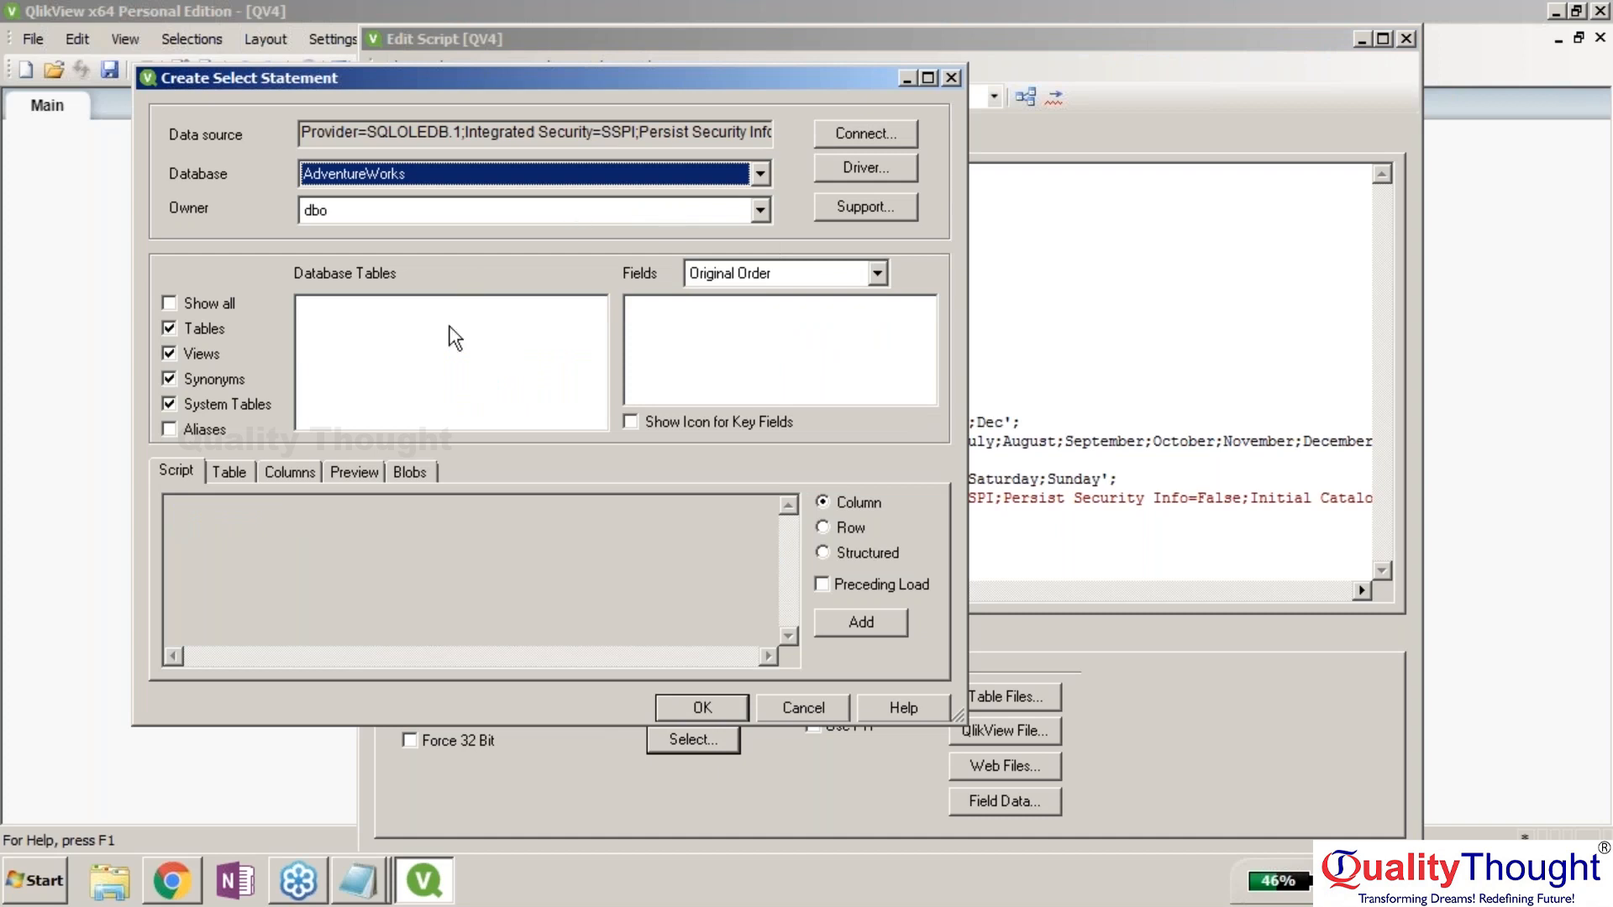
left_click(749, 214)
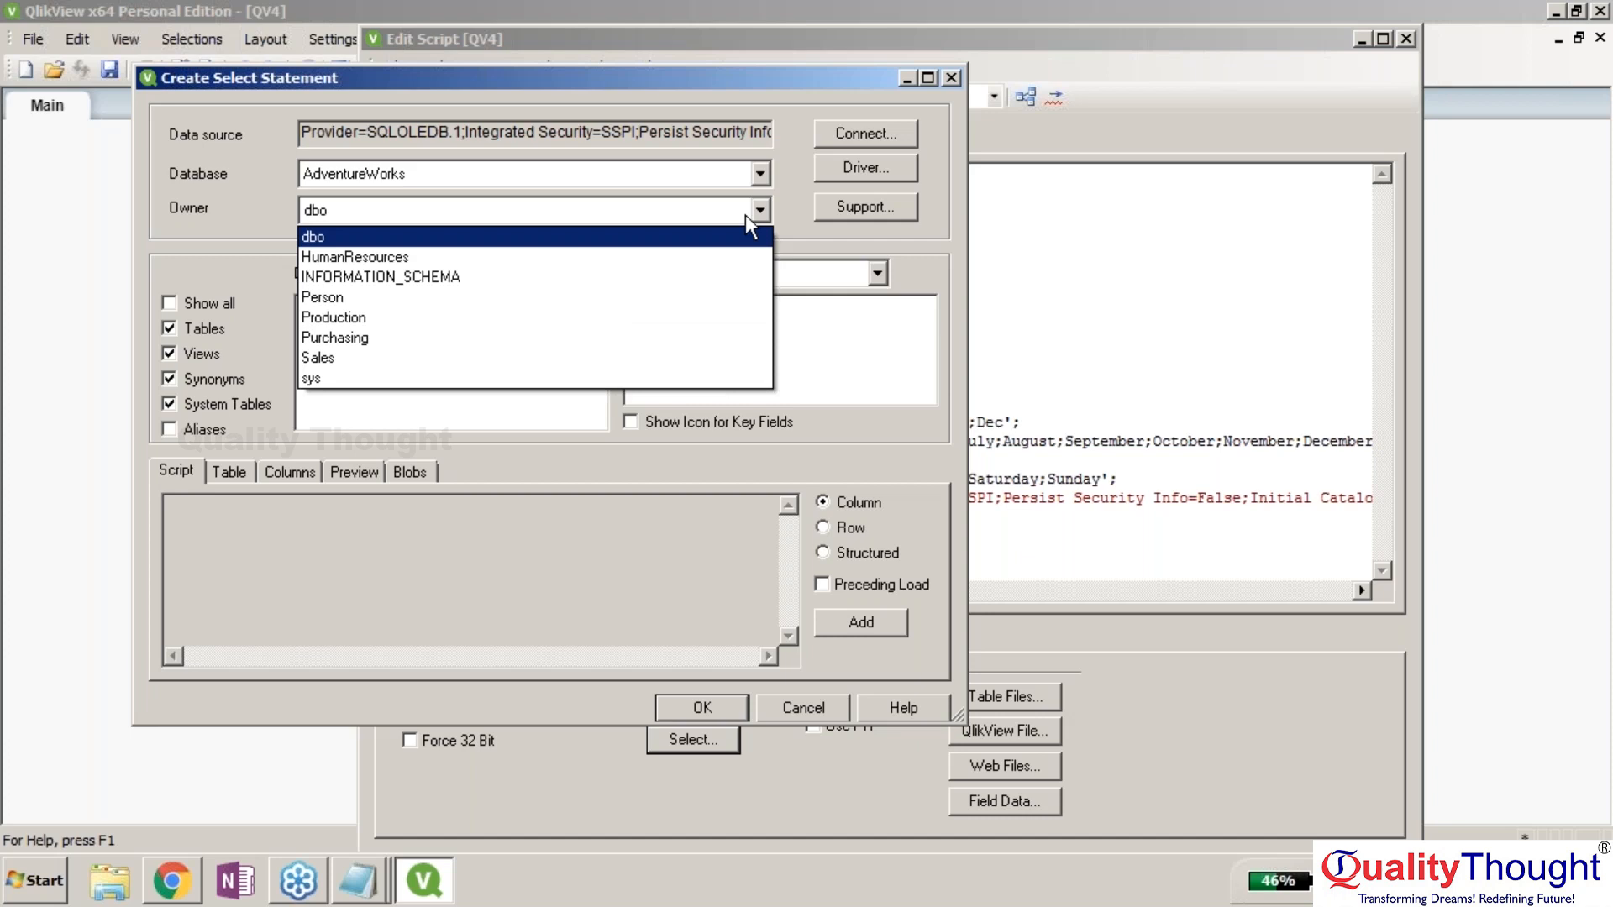
left_click(744, 214)
left_click(759, 175)
left_click(718, 220)
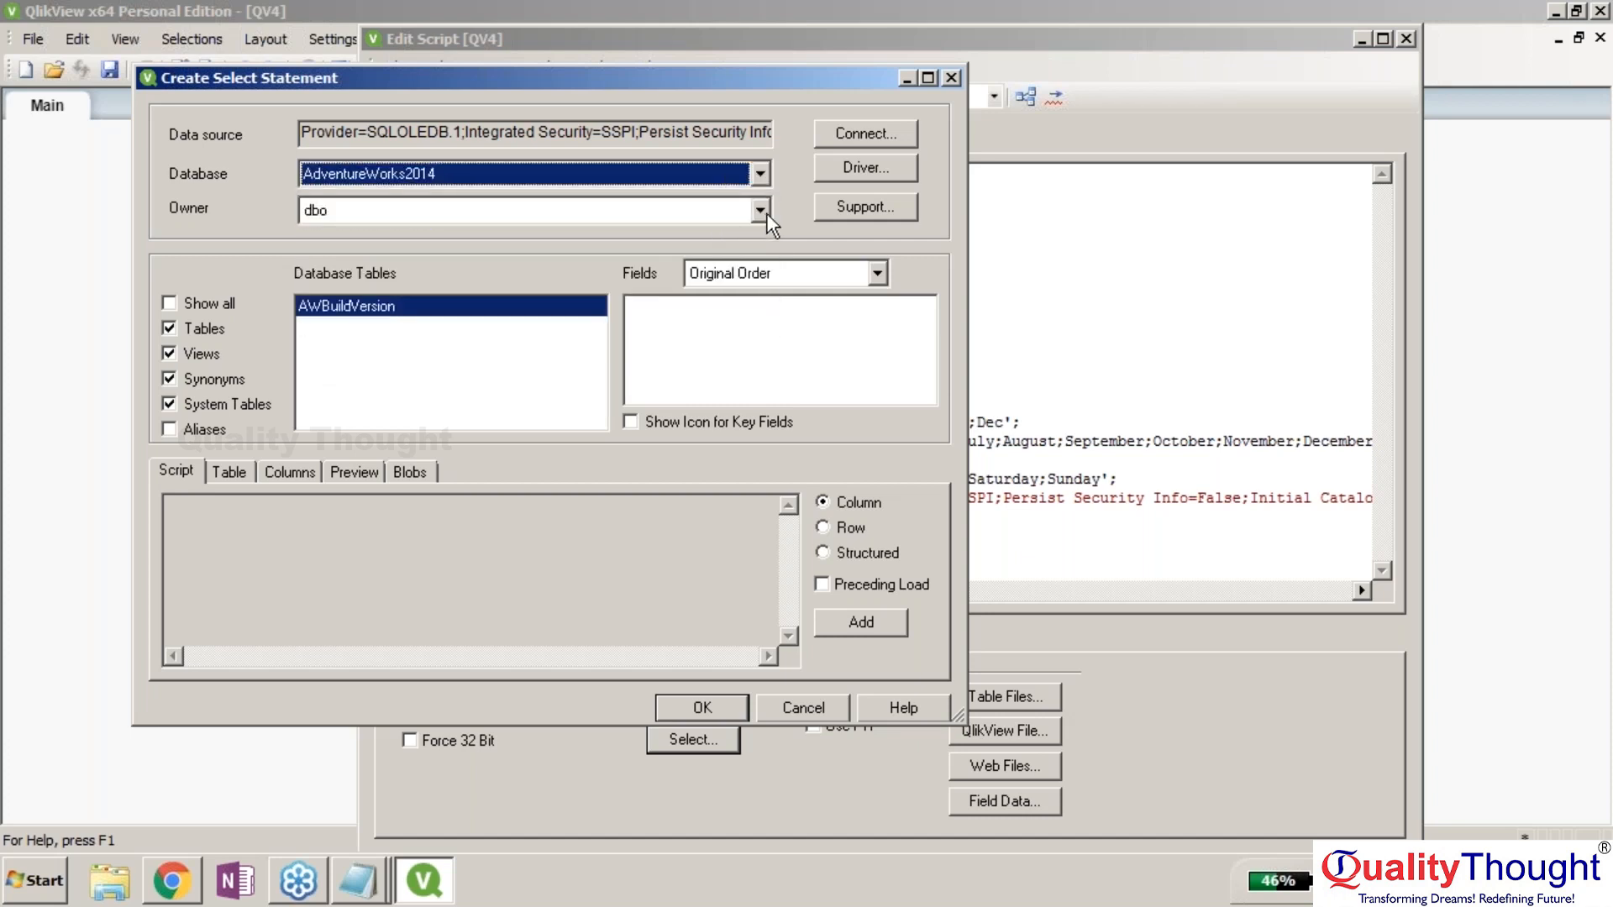
left_click(760, 211)
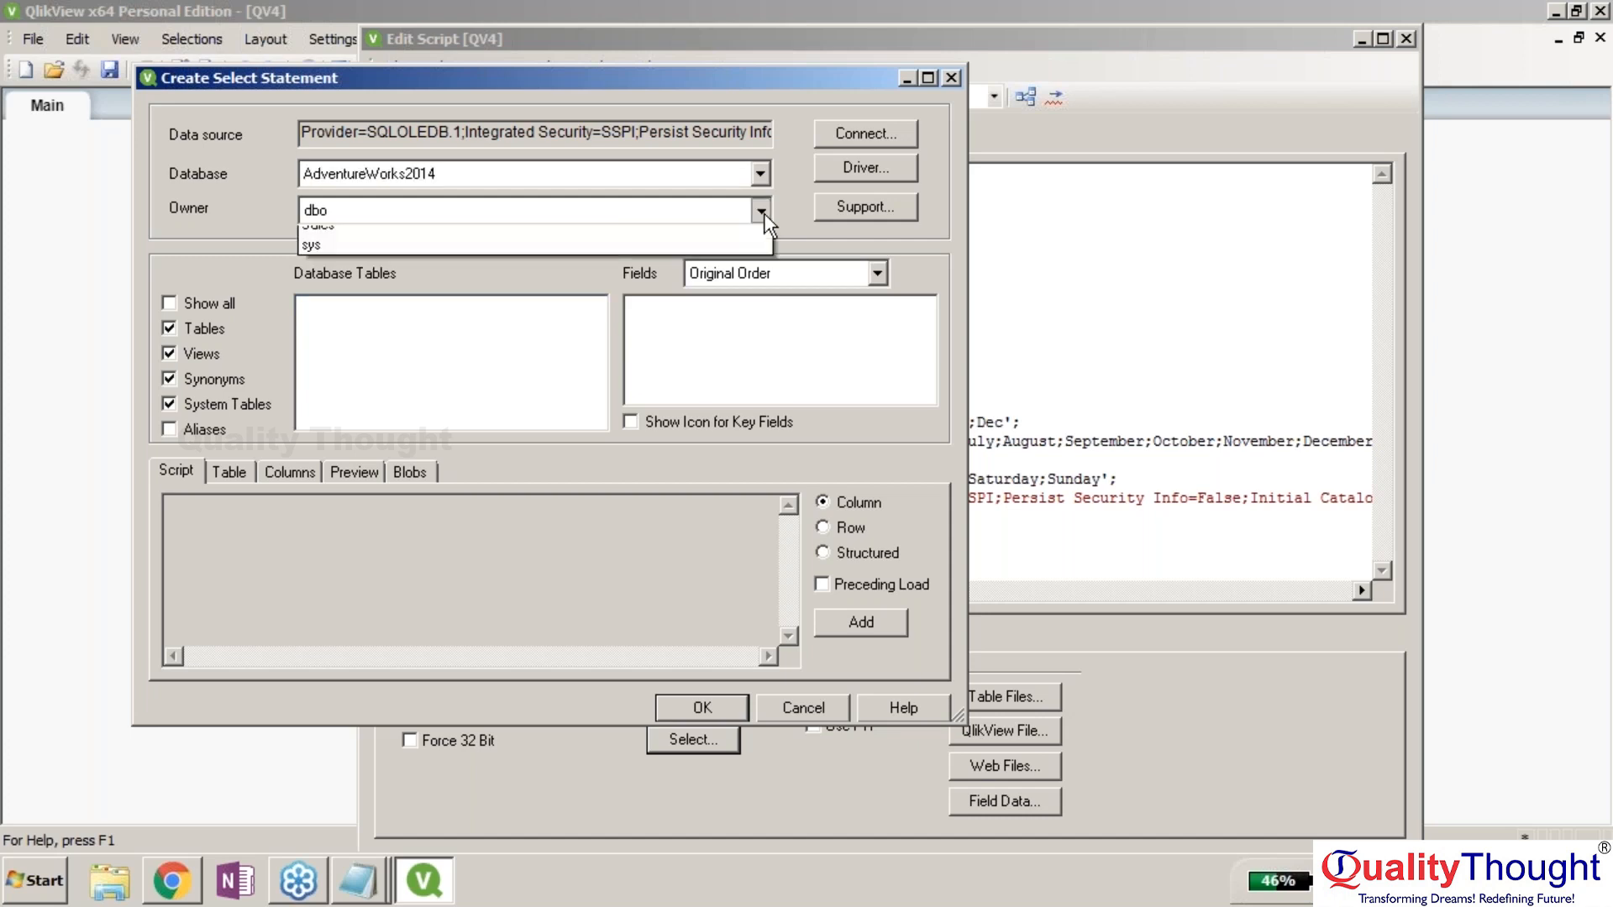
left_click(760, 211)
left_click(761, 211)
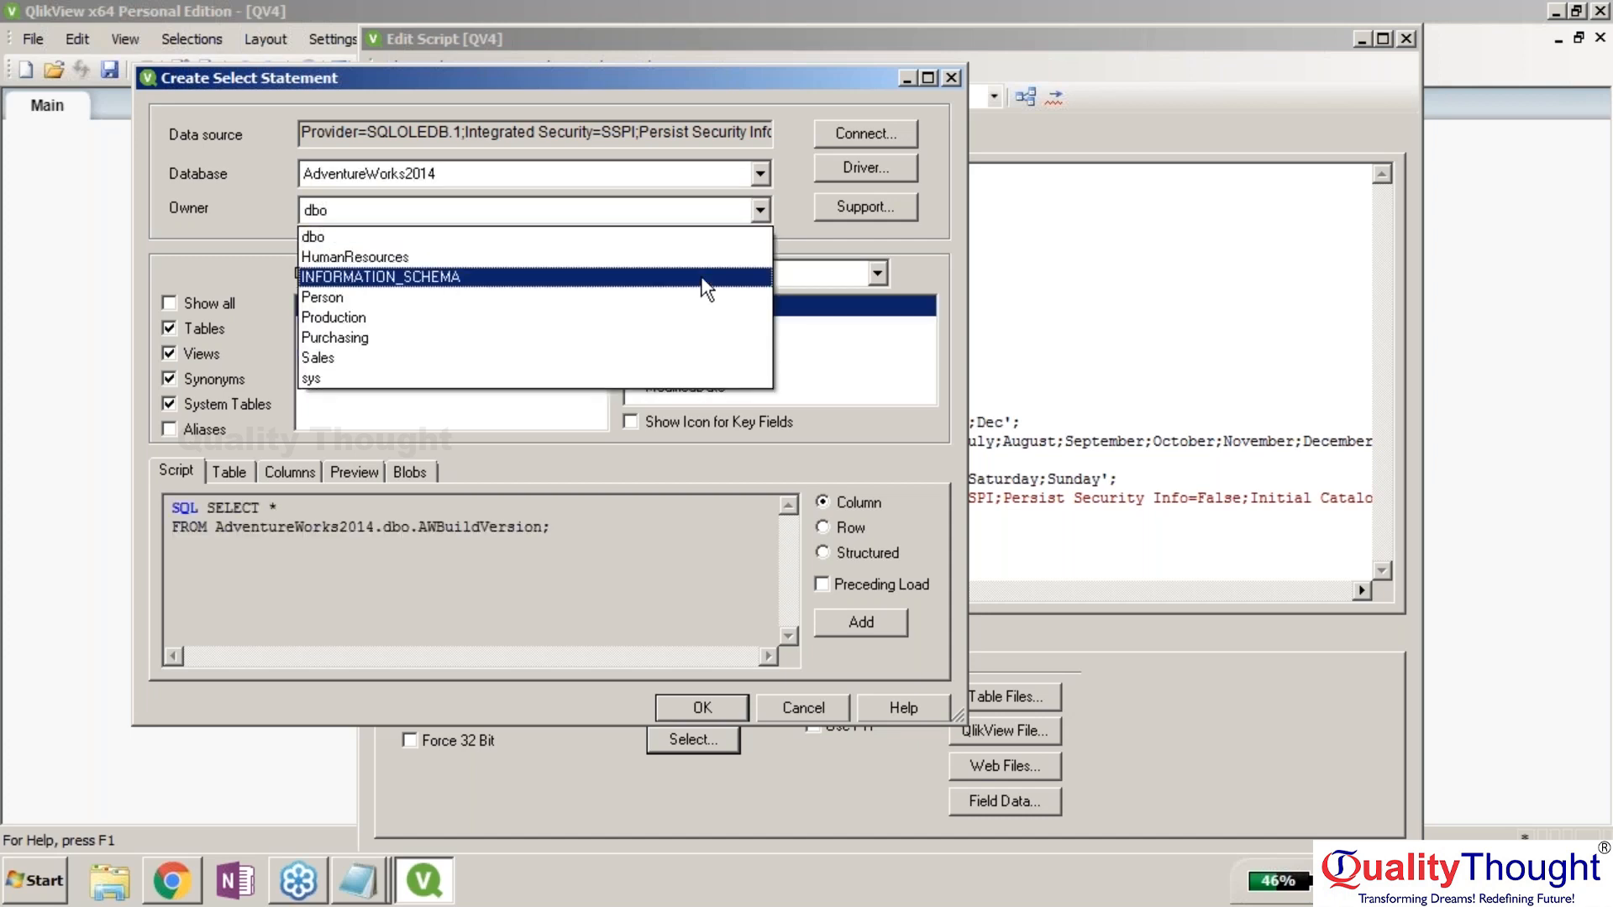
left_click(672, 248)
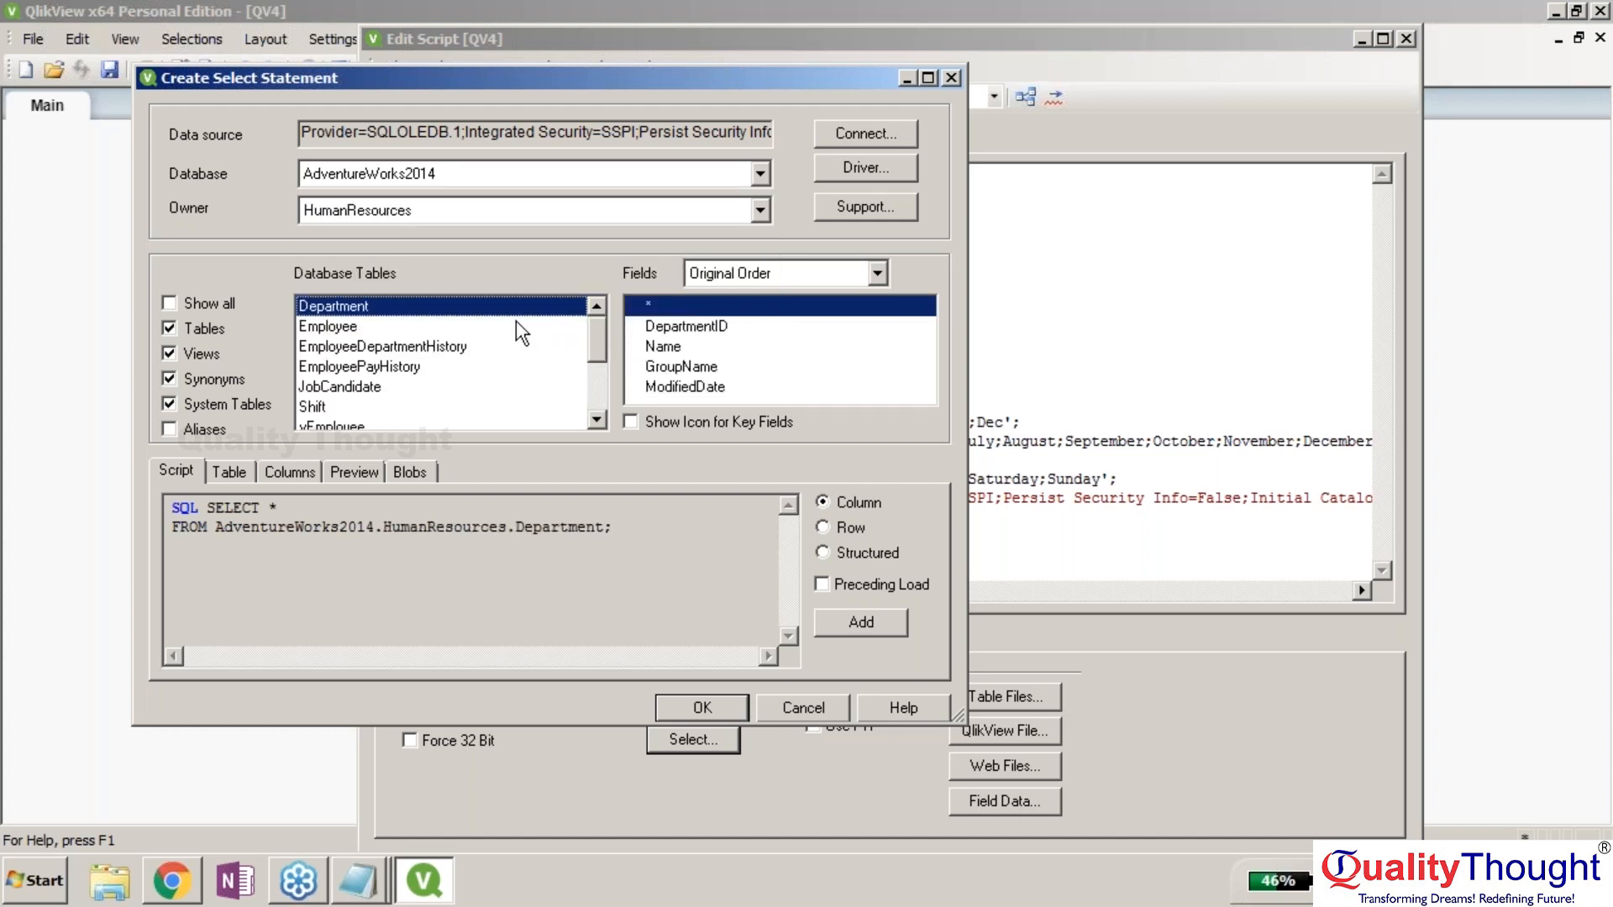
Limit the object list to HumanResources tables and review Department, Employee, EmployeePayHistory and JobCandidate.
left_click(175, 305)
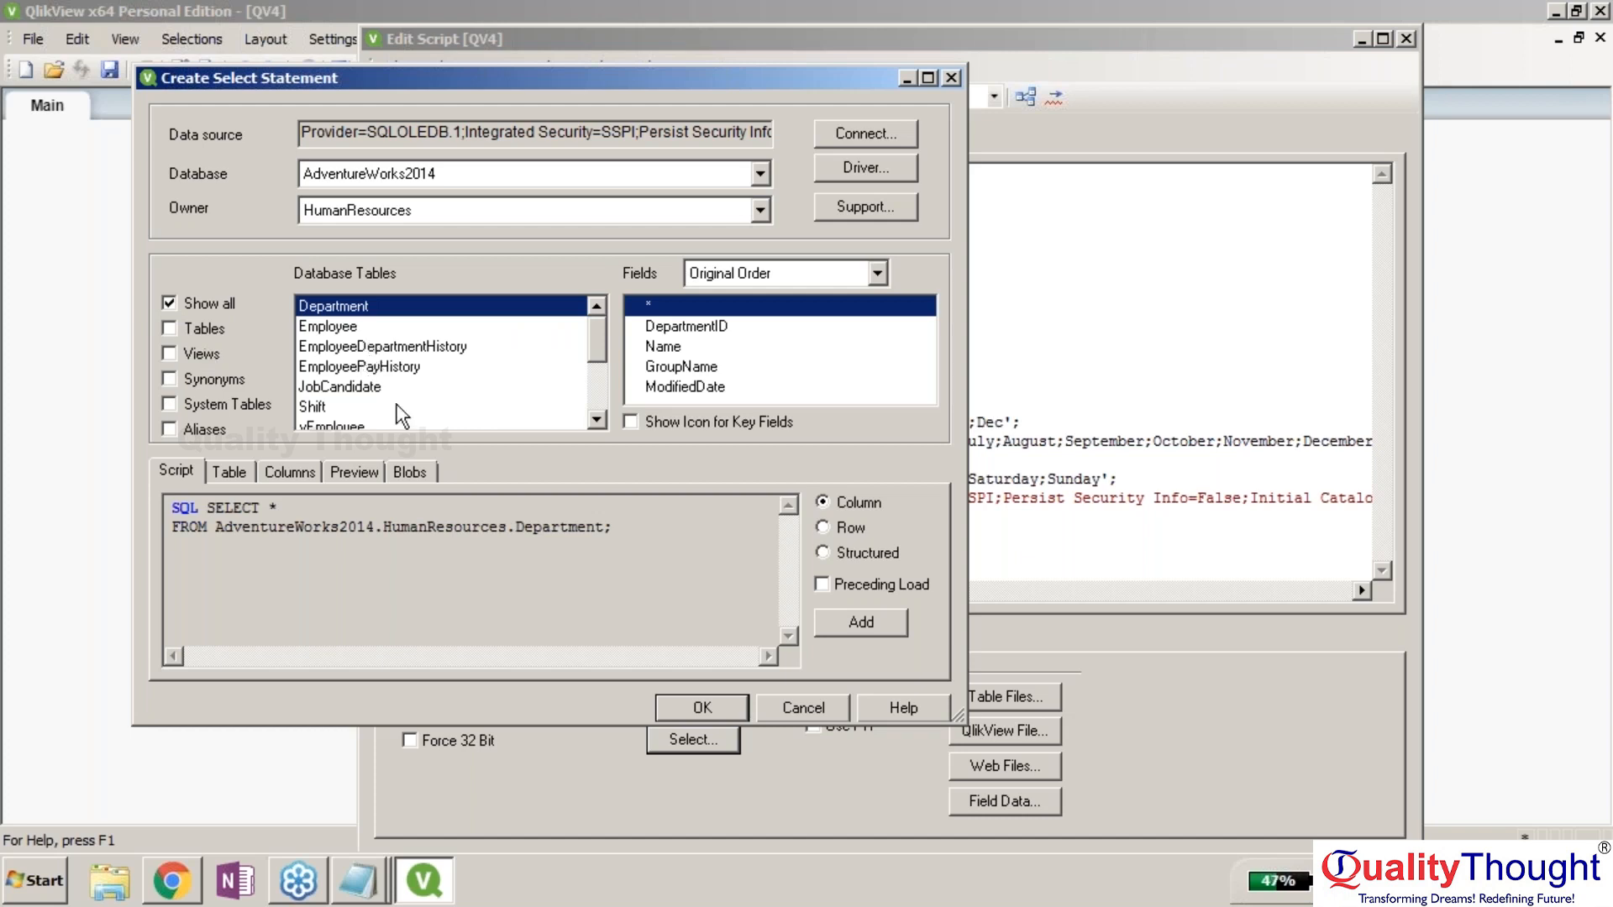
left_click(165, 306)
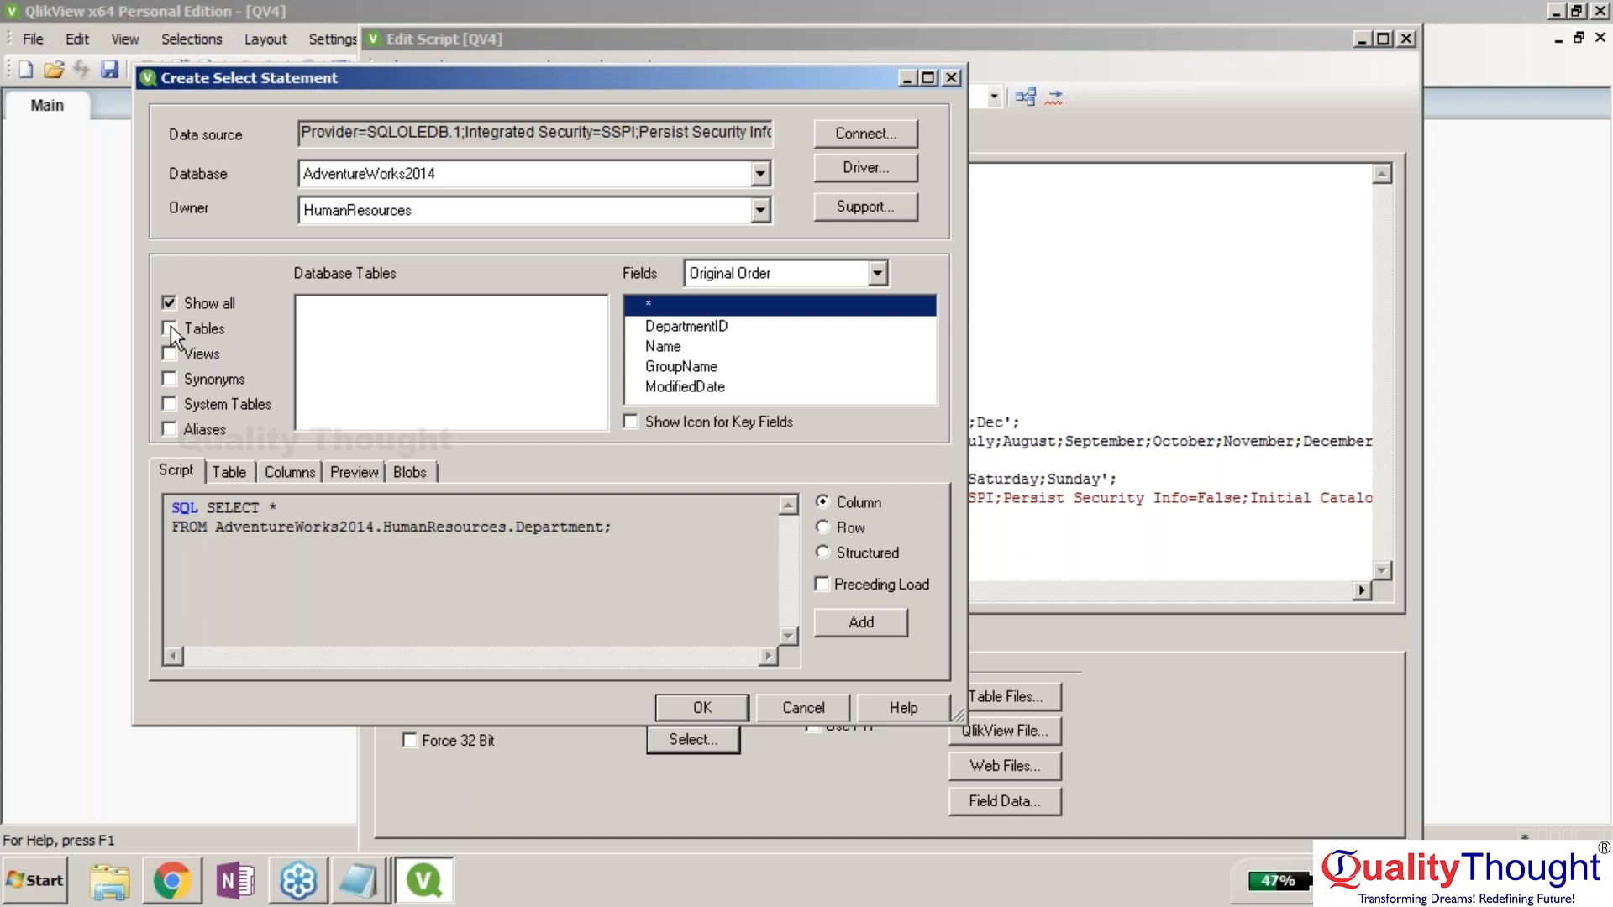
left_click(169, 327)
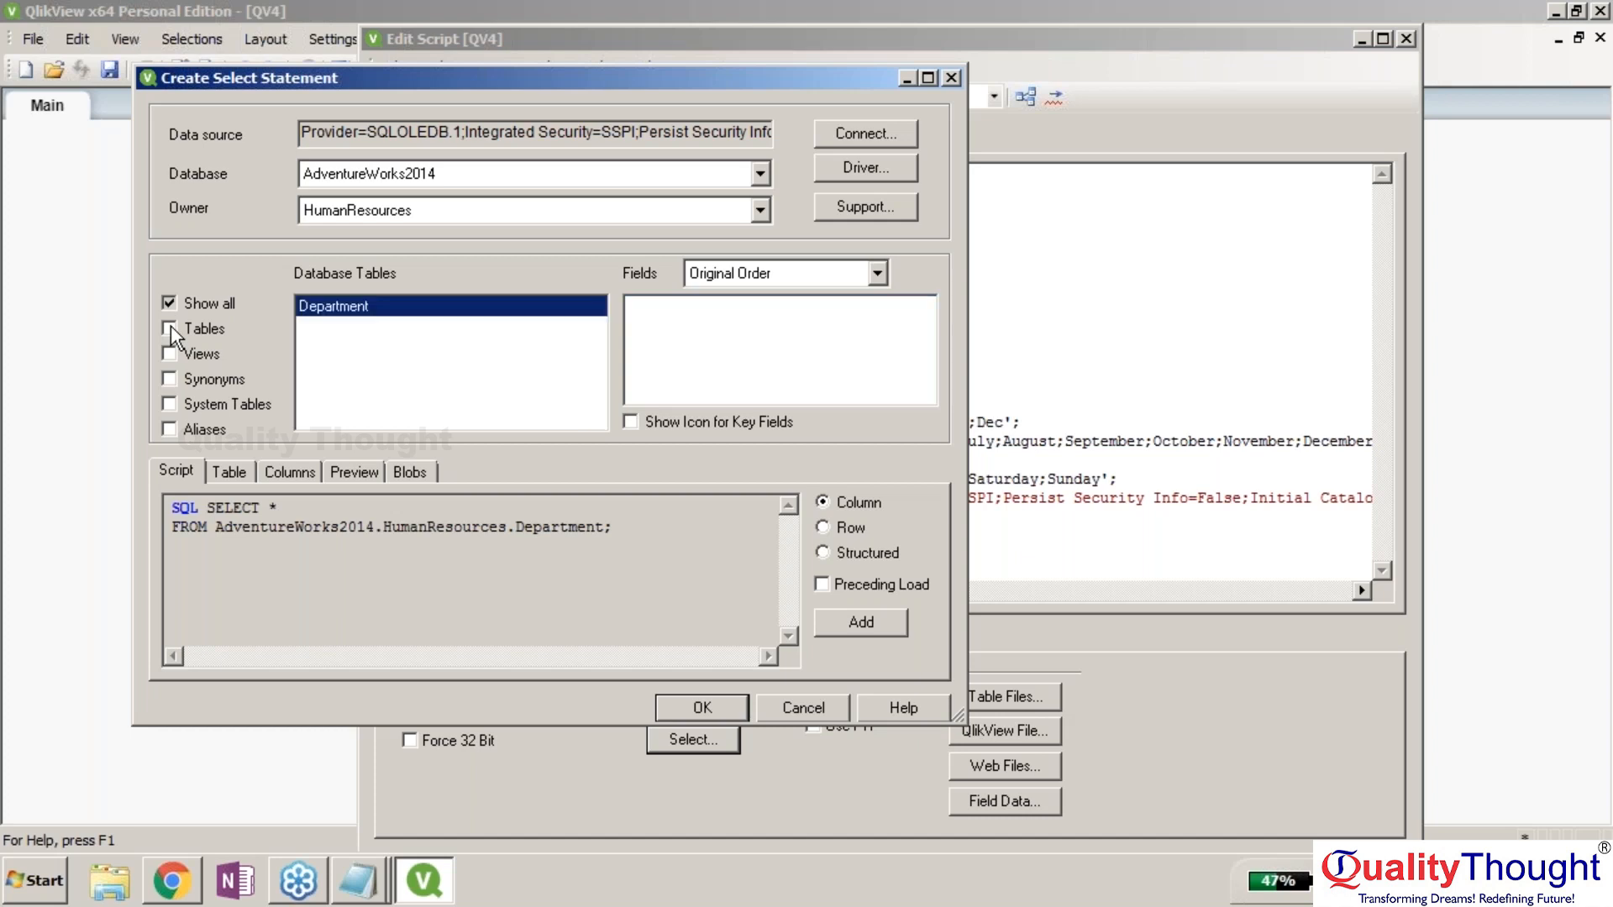
left_click(169, 327)
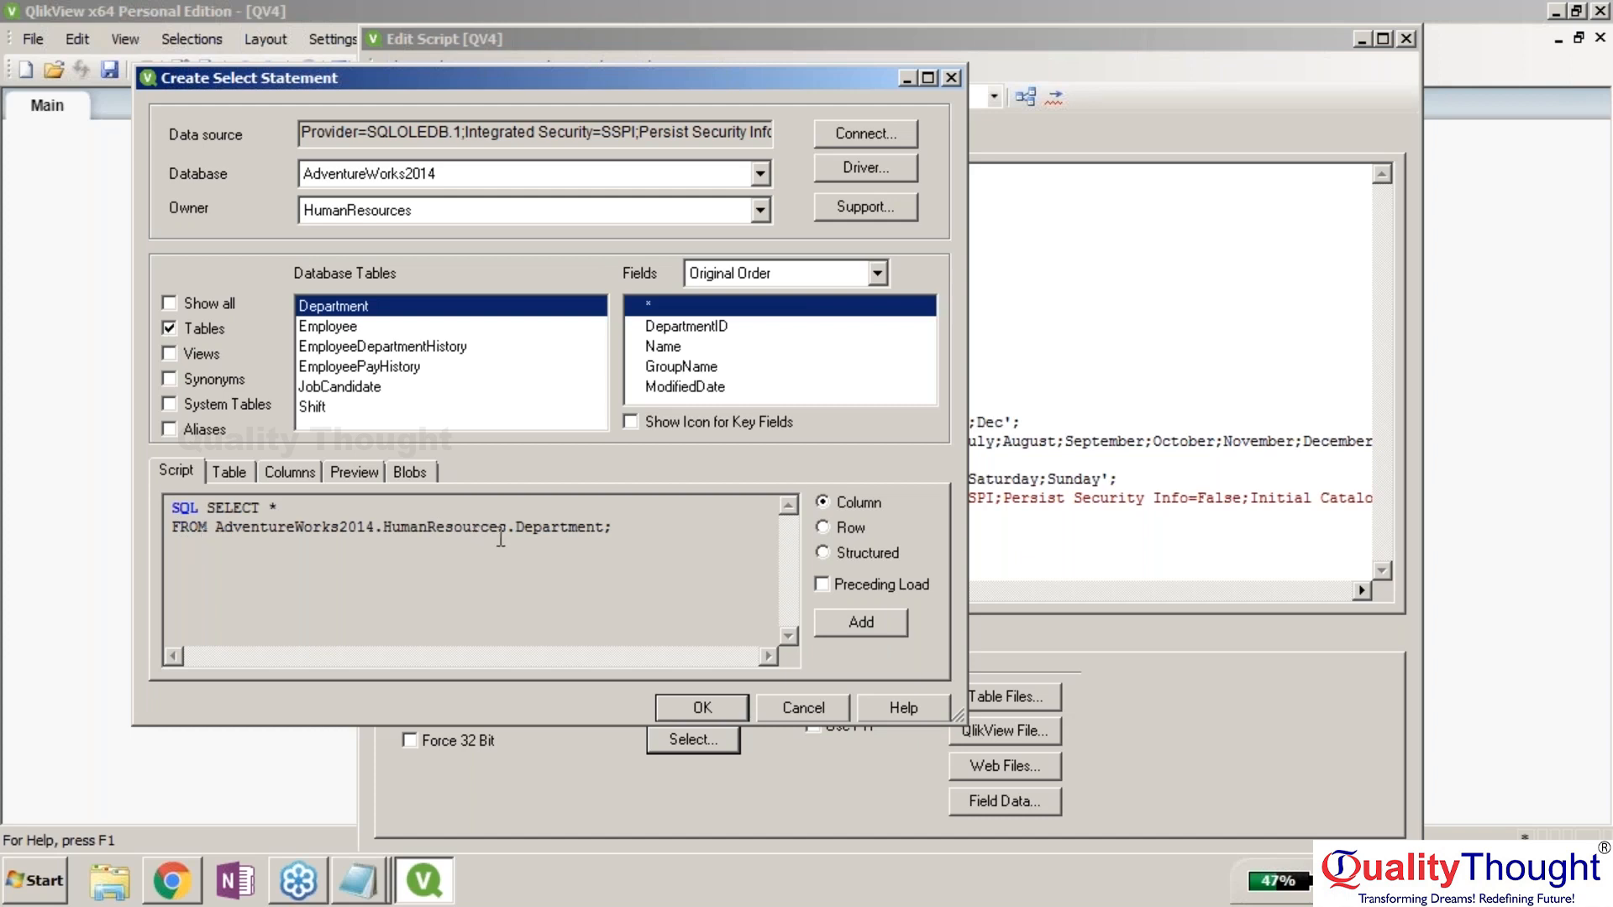
left_click(363, 329)
key("Up")
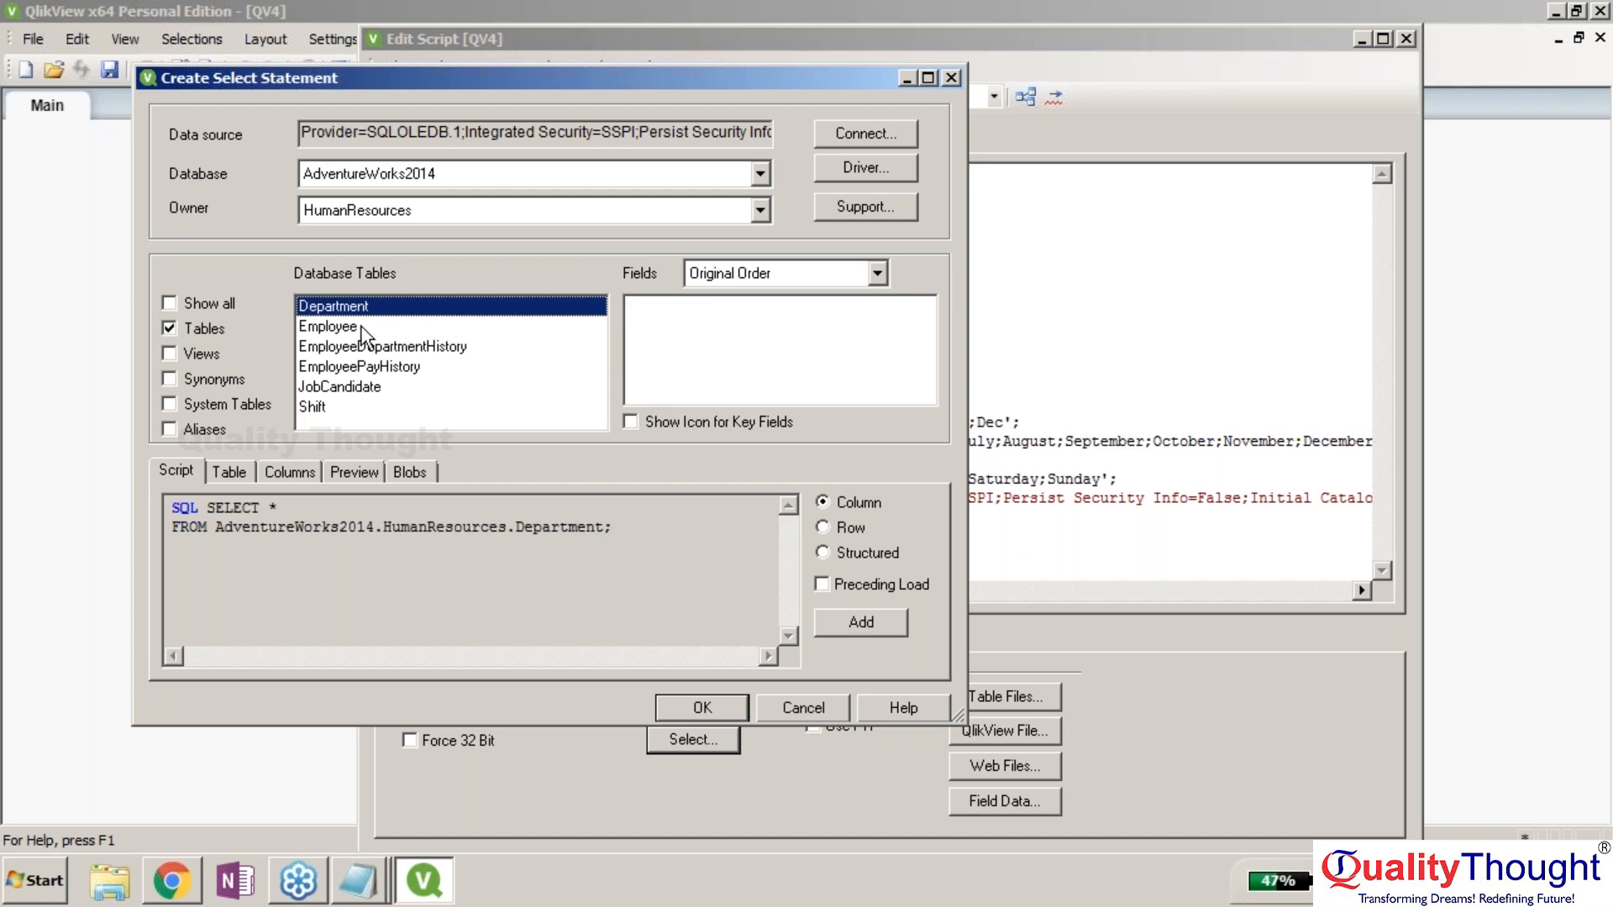
left_click(375, 353)
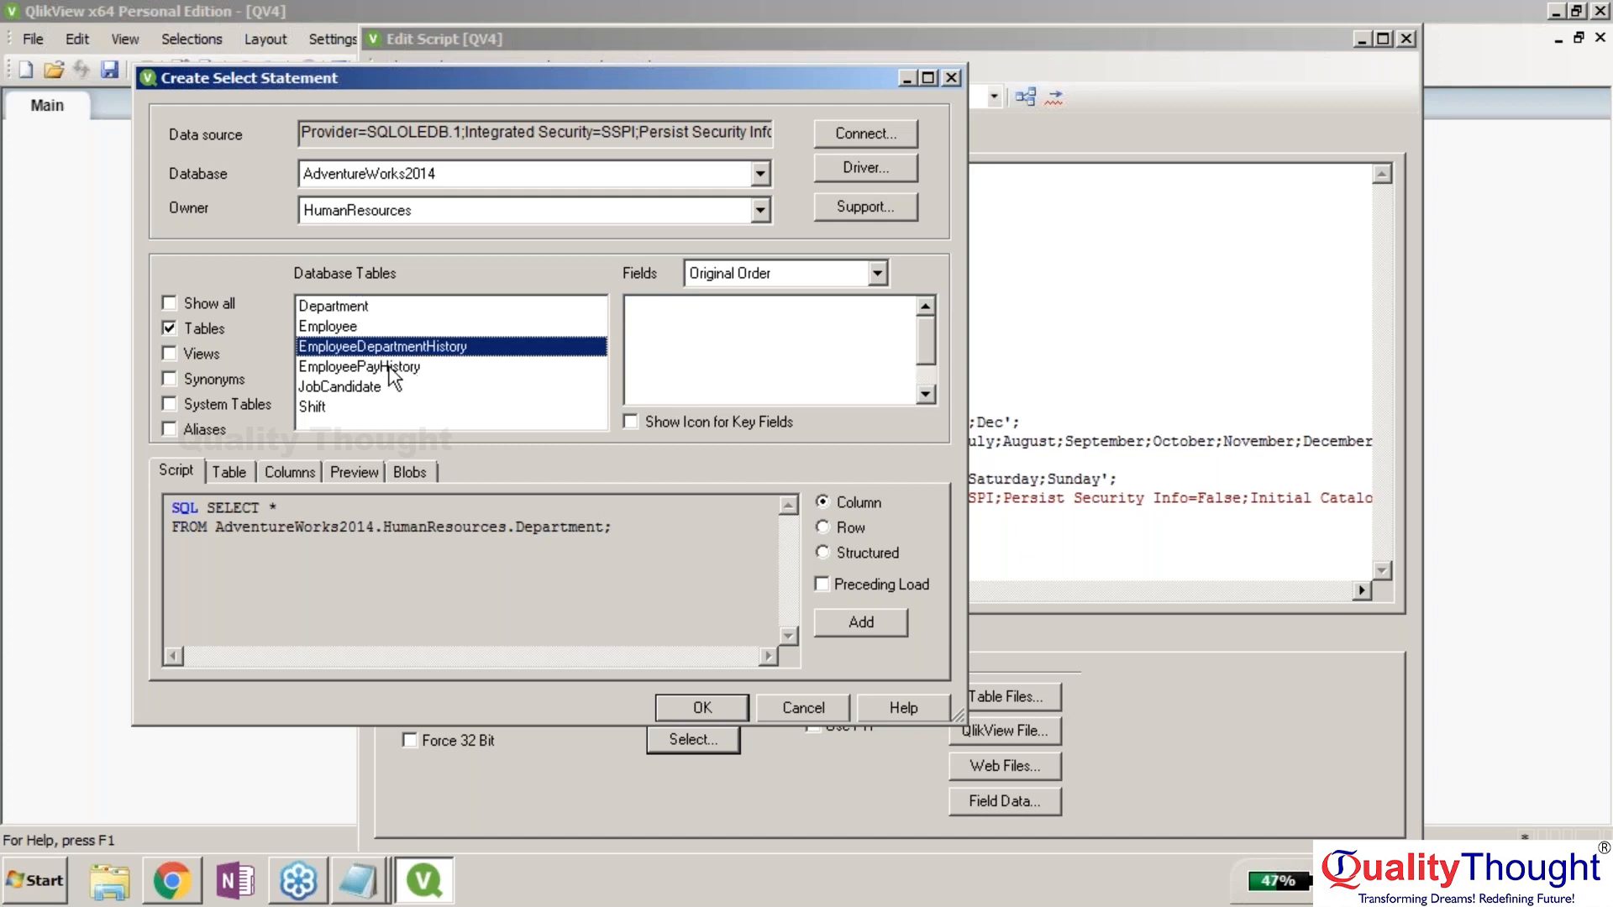
left_click(392, 366)
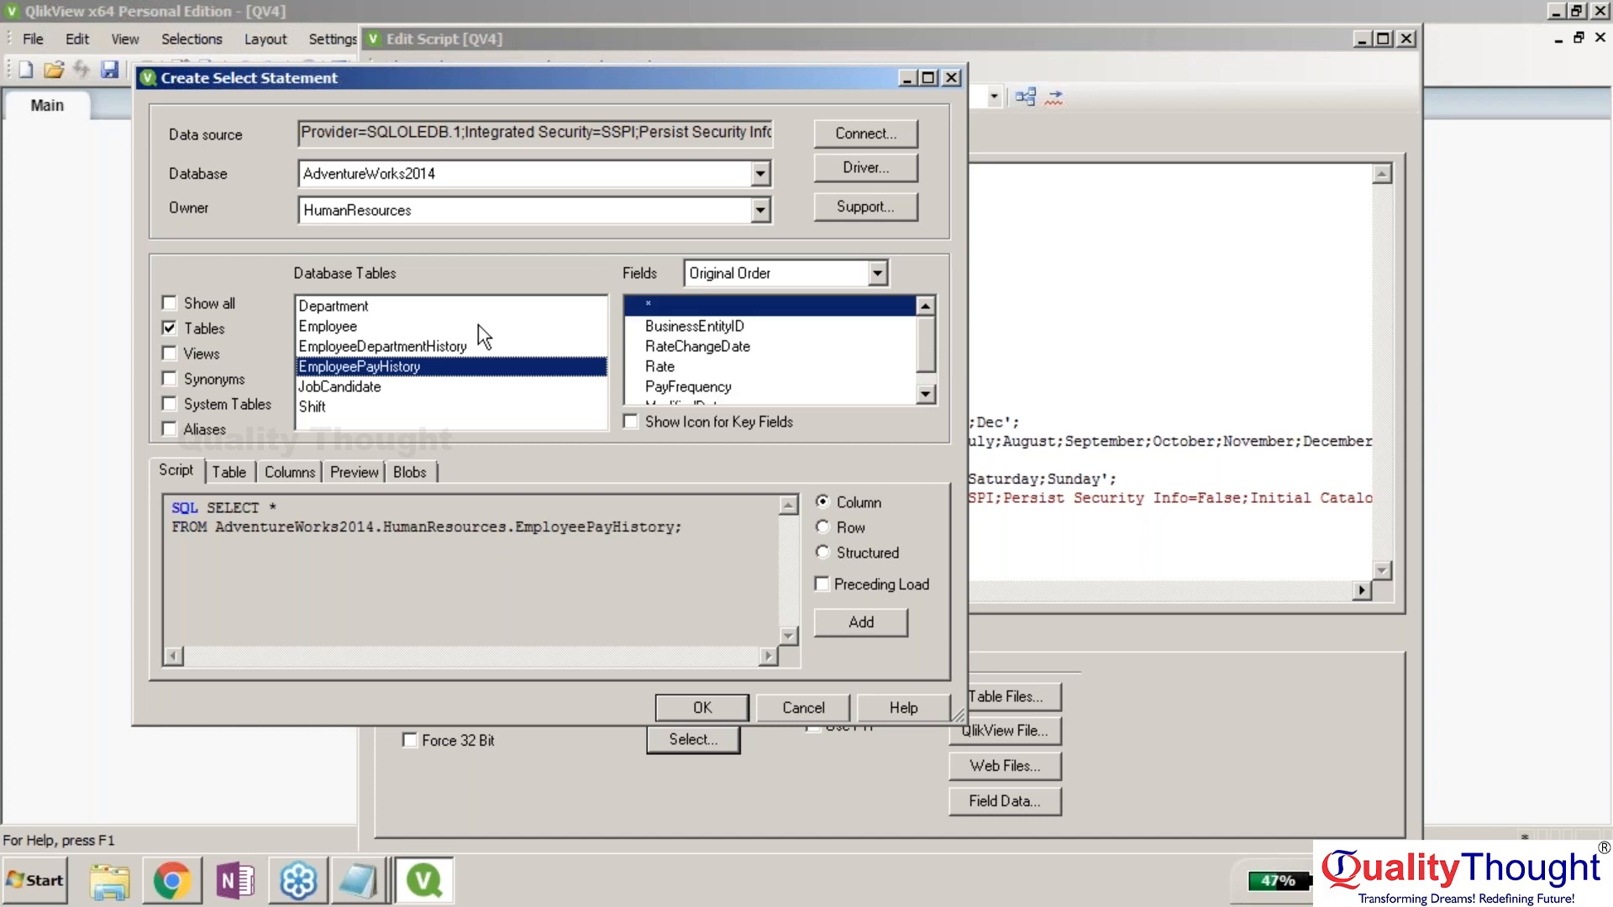
left_click(372, 393)
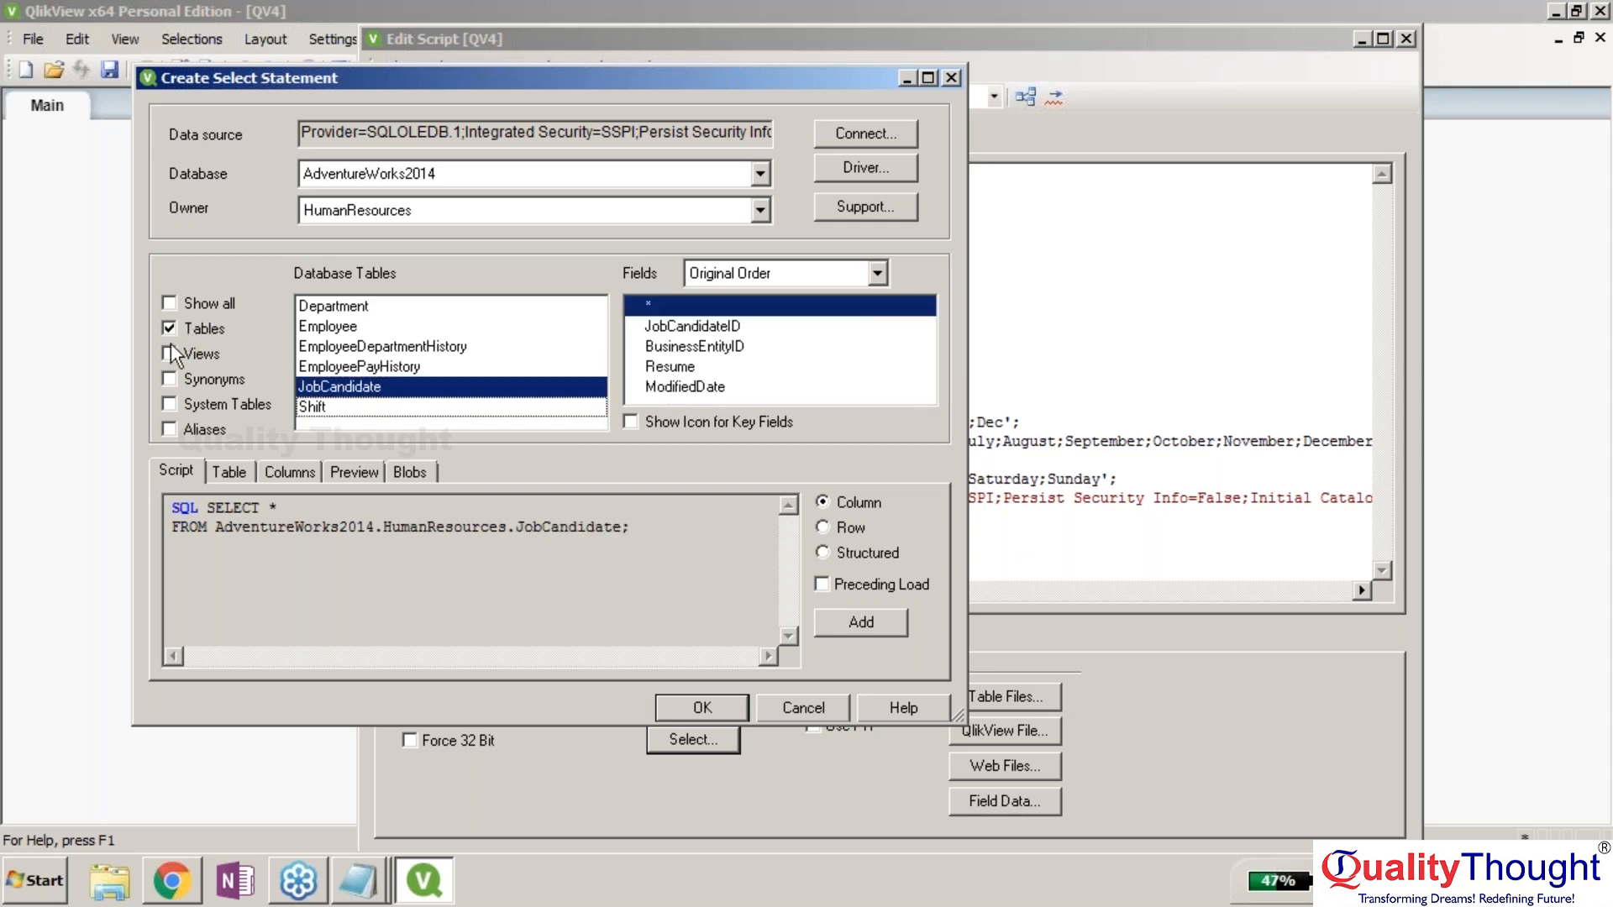
Include synonyms and views, then add the SELECT * statement for the Department table.
left_click(173, 377)
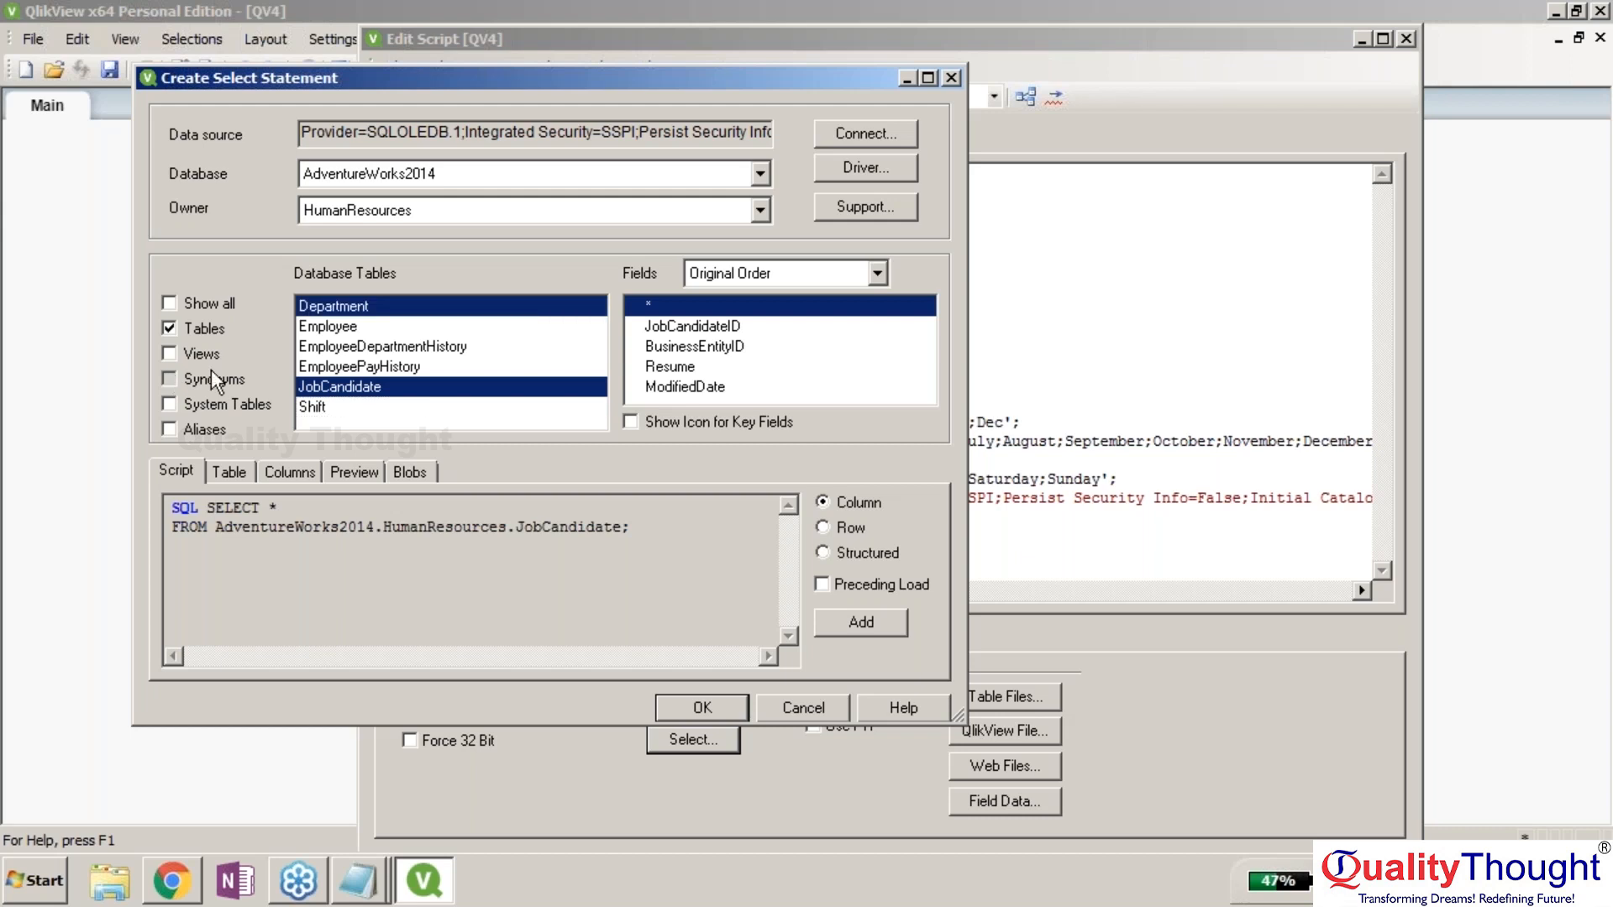
left_click(171, 353)
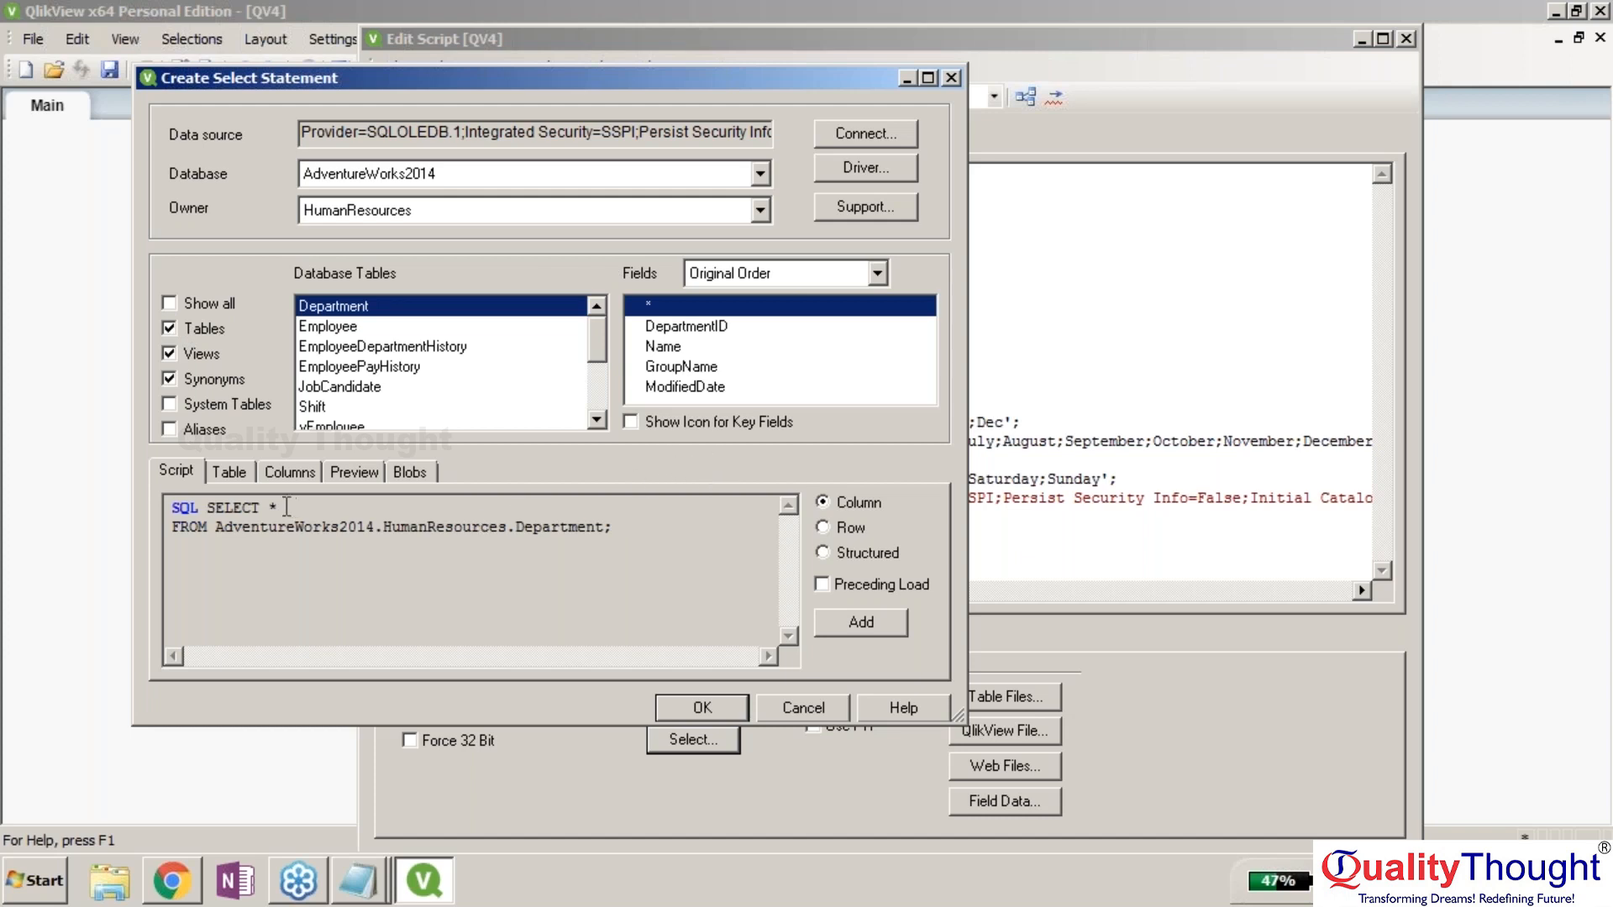
left_click(881, 622)
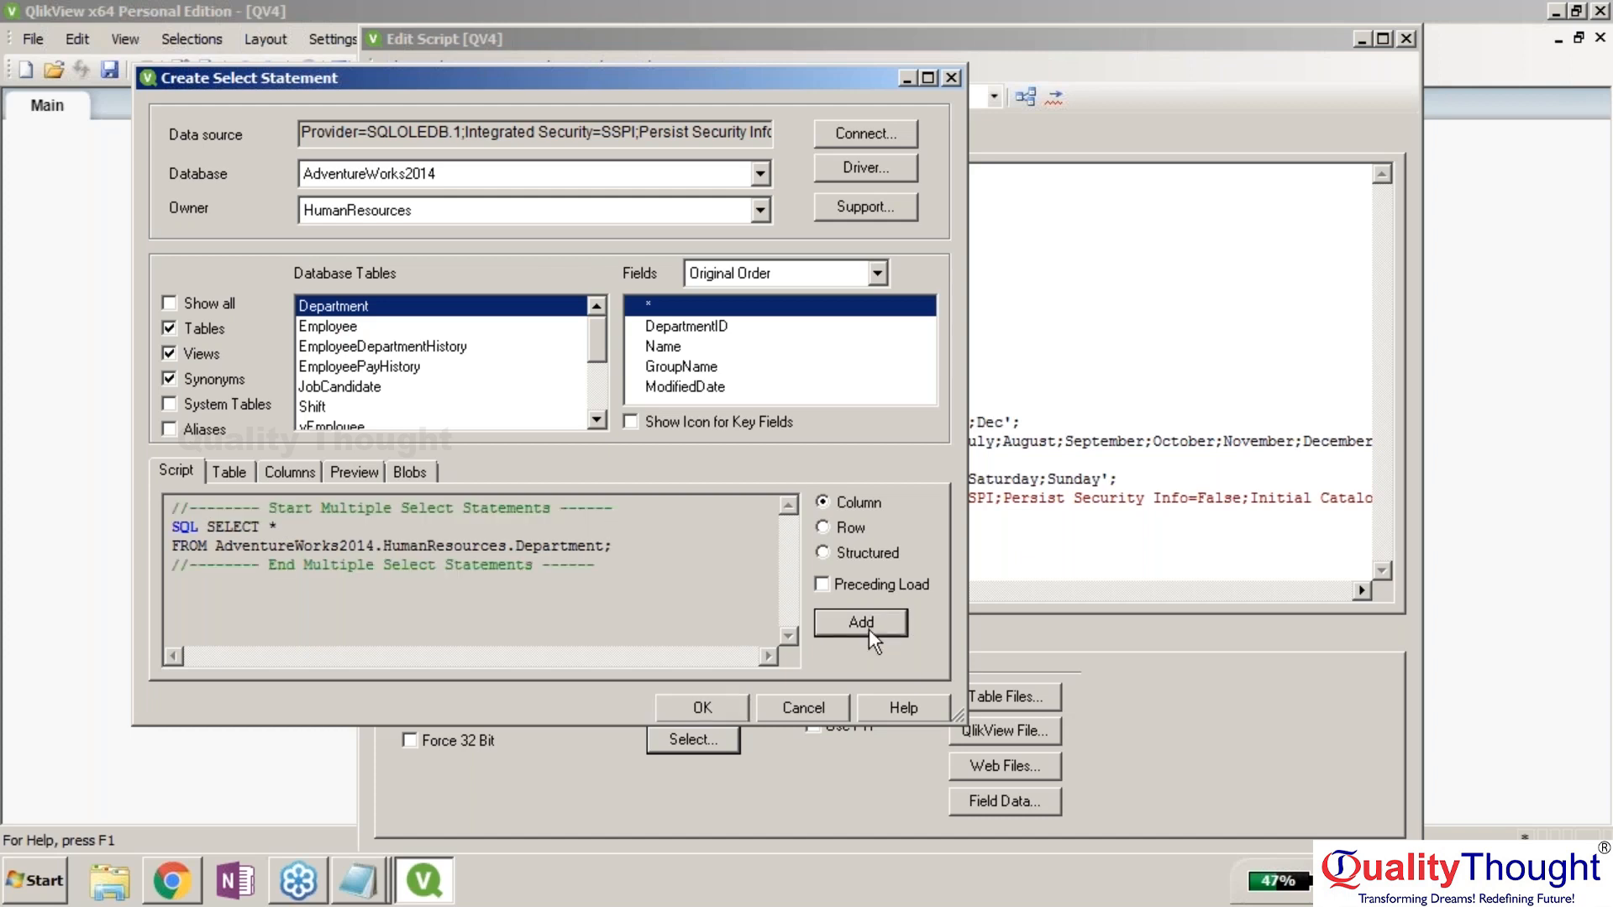
left_click(722, 703)
Insert the Department statement, save as t2.qvw replacing the old file, and debug-run the script fetching 16 rows.
left_click(723, 705)
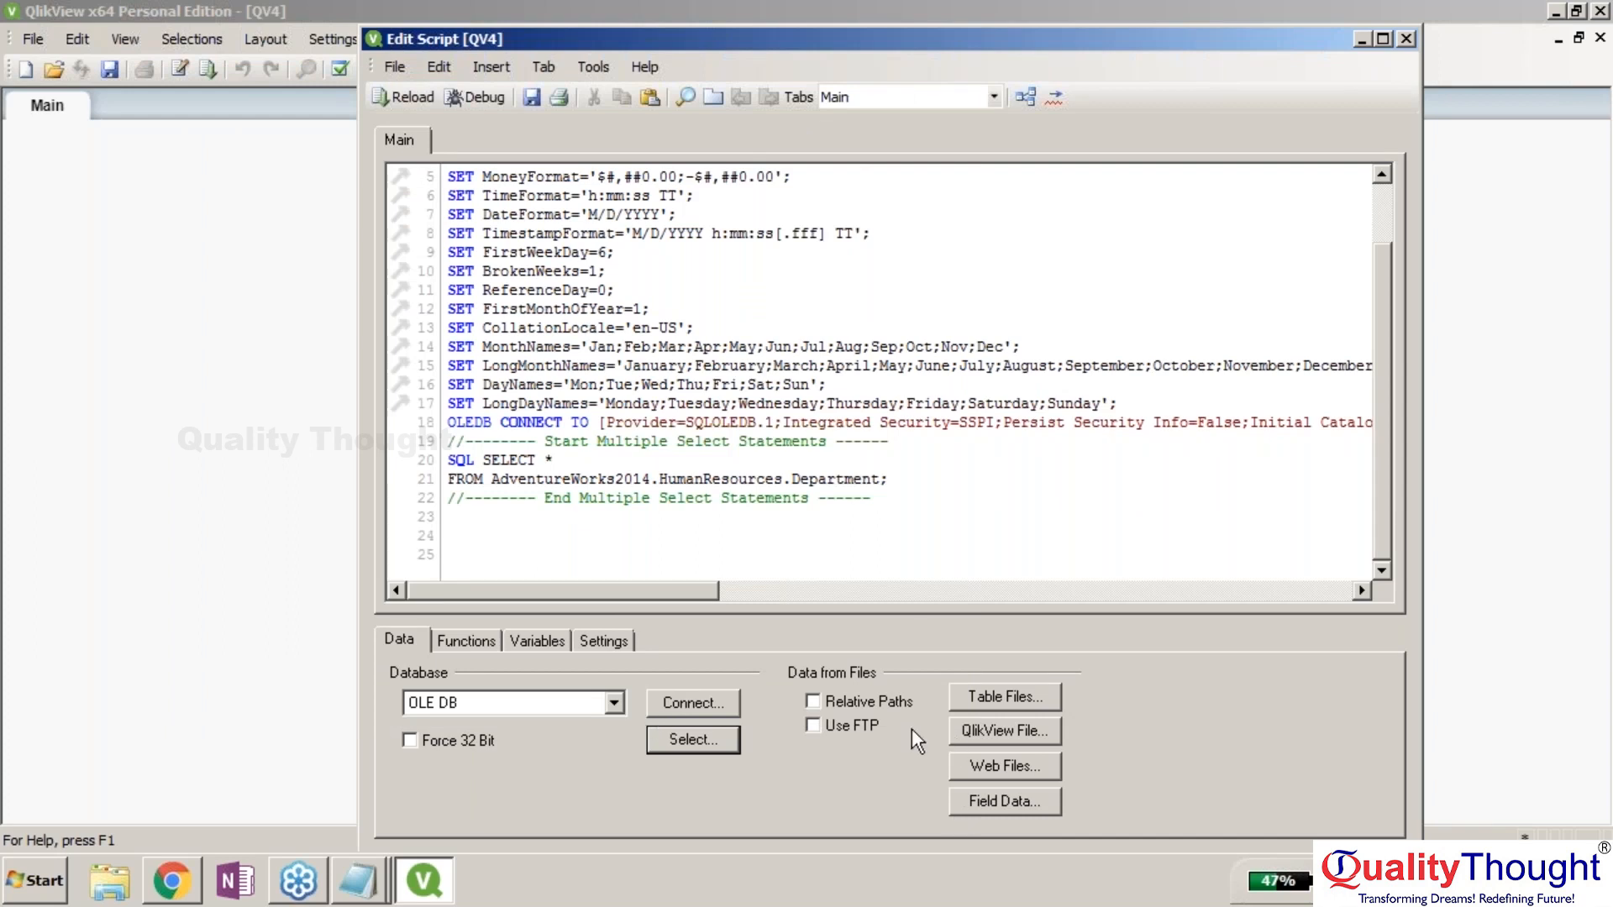
left_click(500, 103)
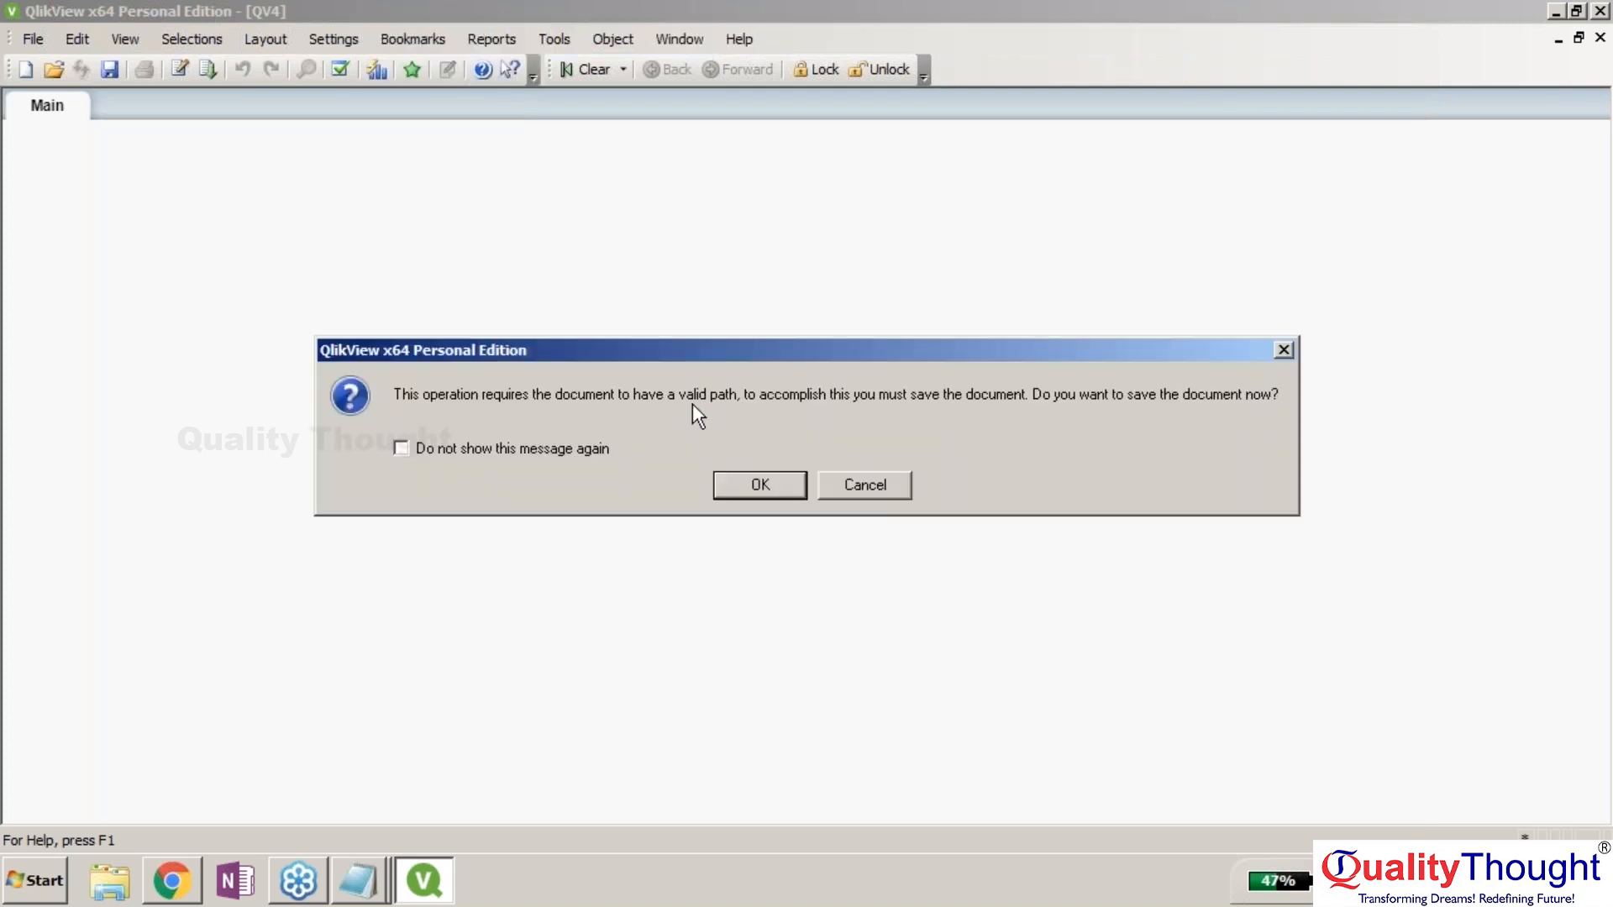
key("Return")
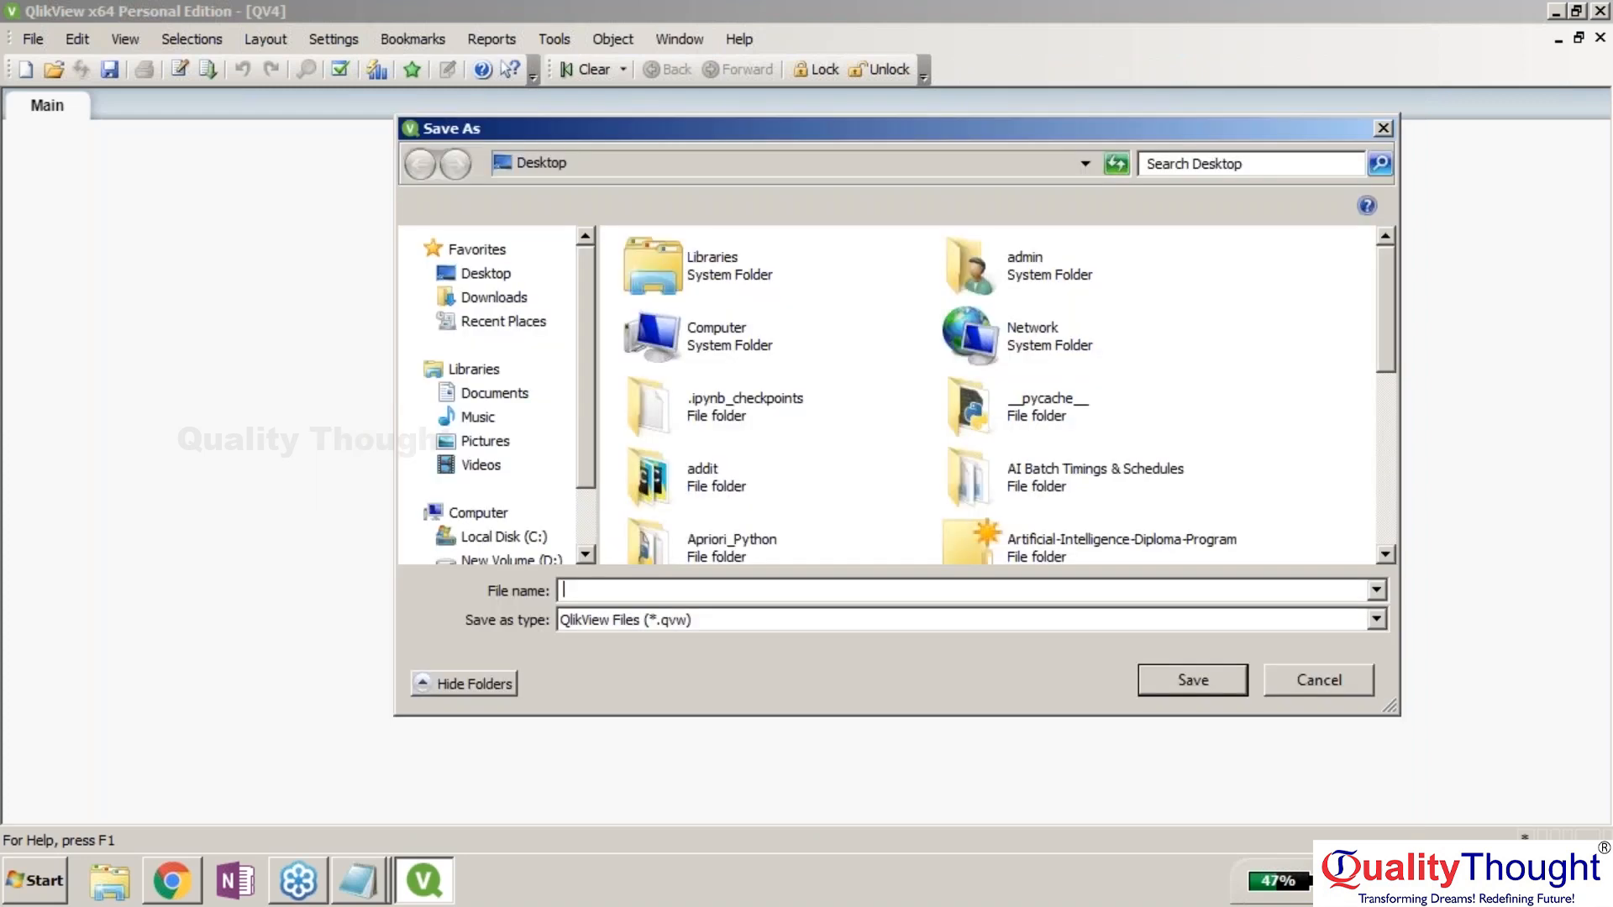
type("t2")
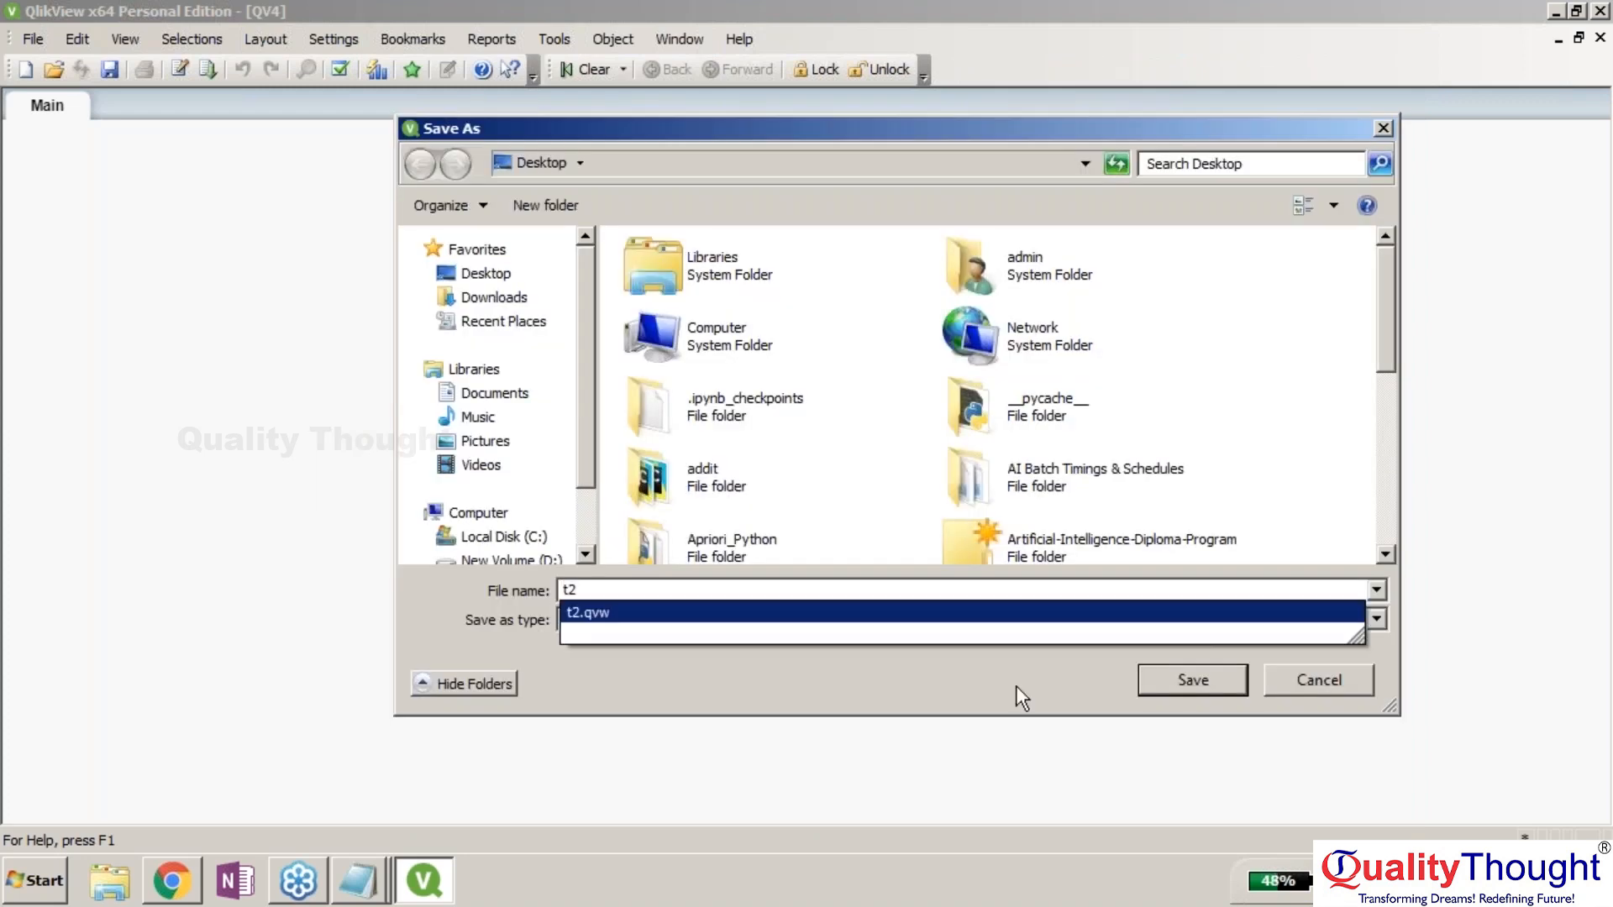
left_click(1178, 680)
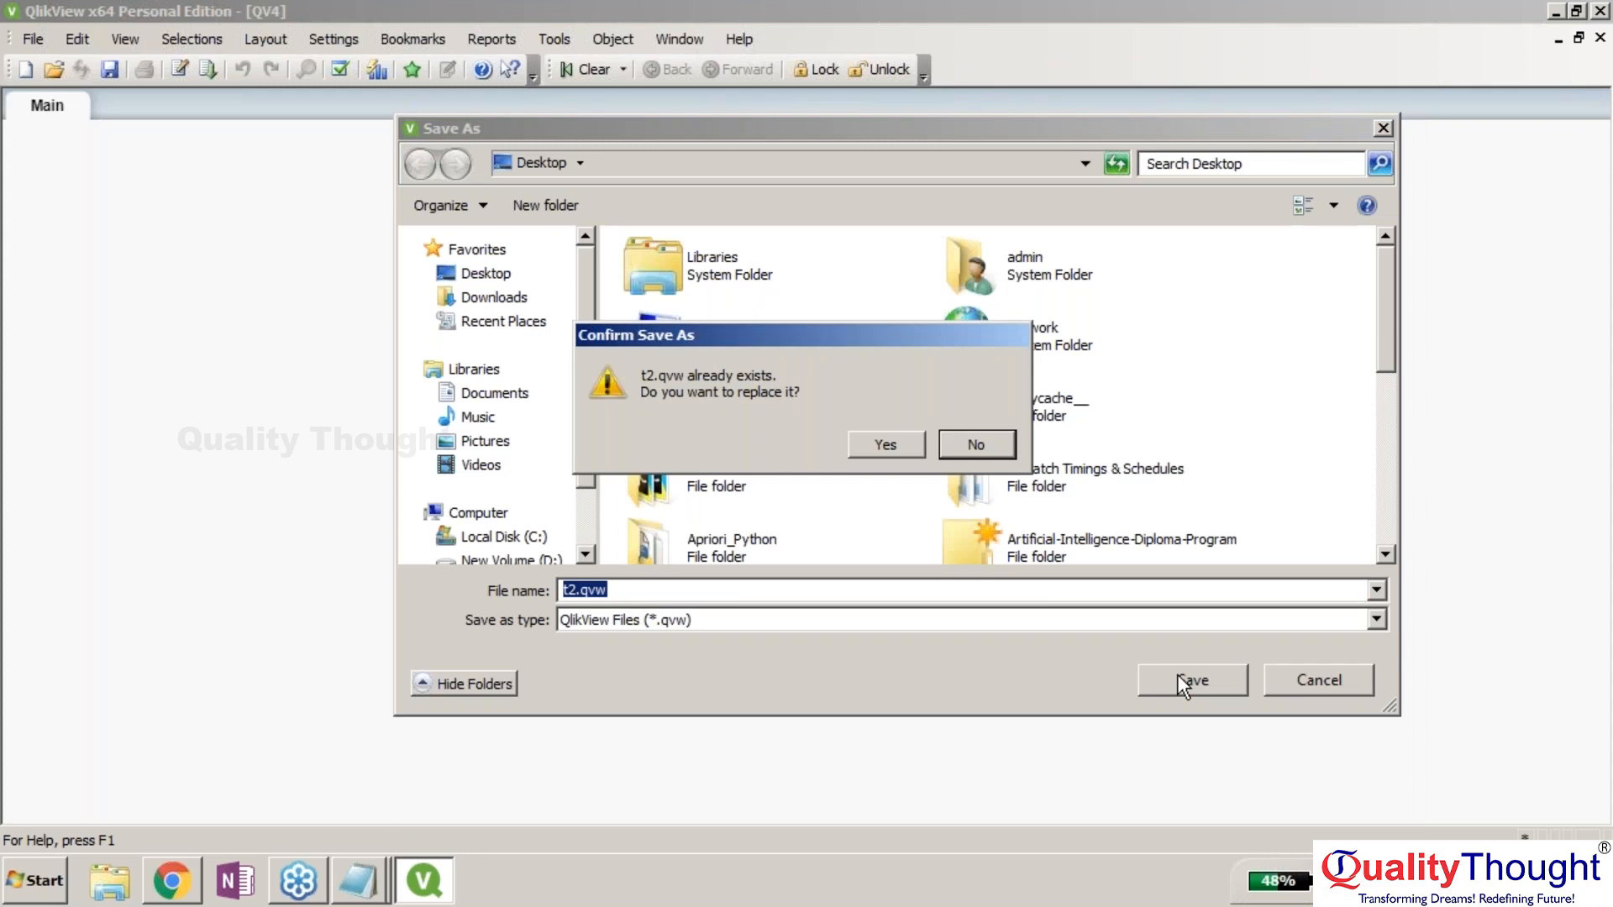
left_click(885, 445)
left_click(73, 174)
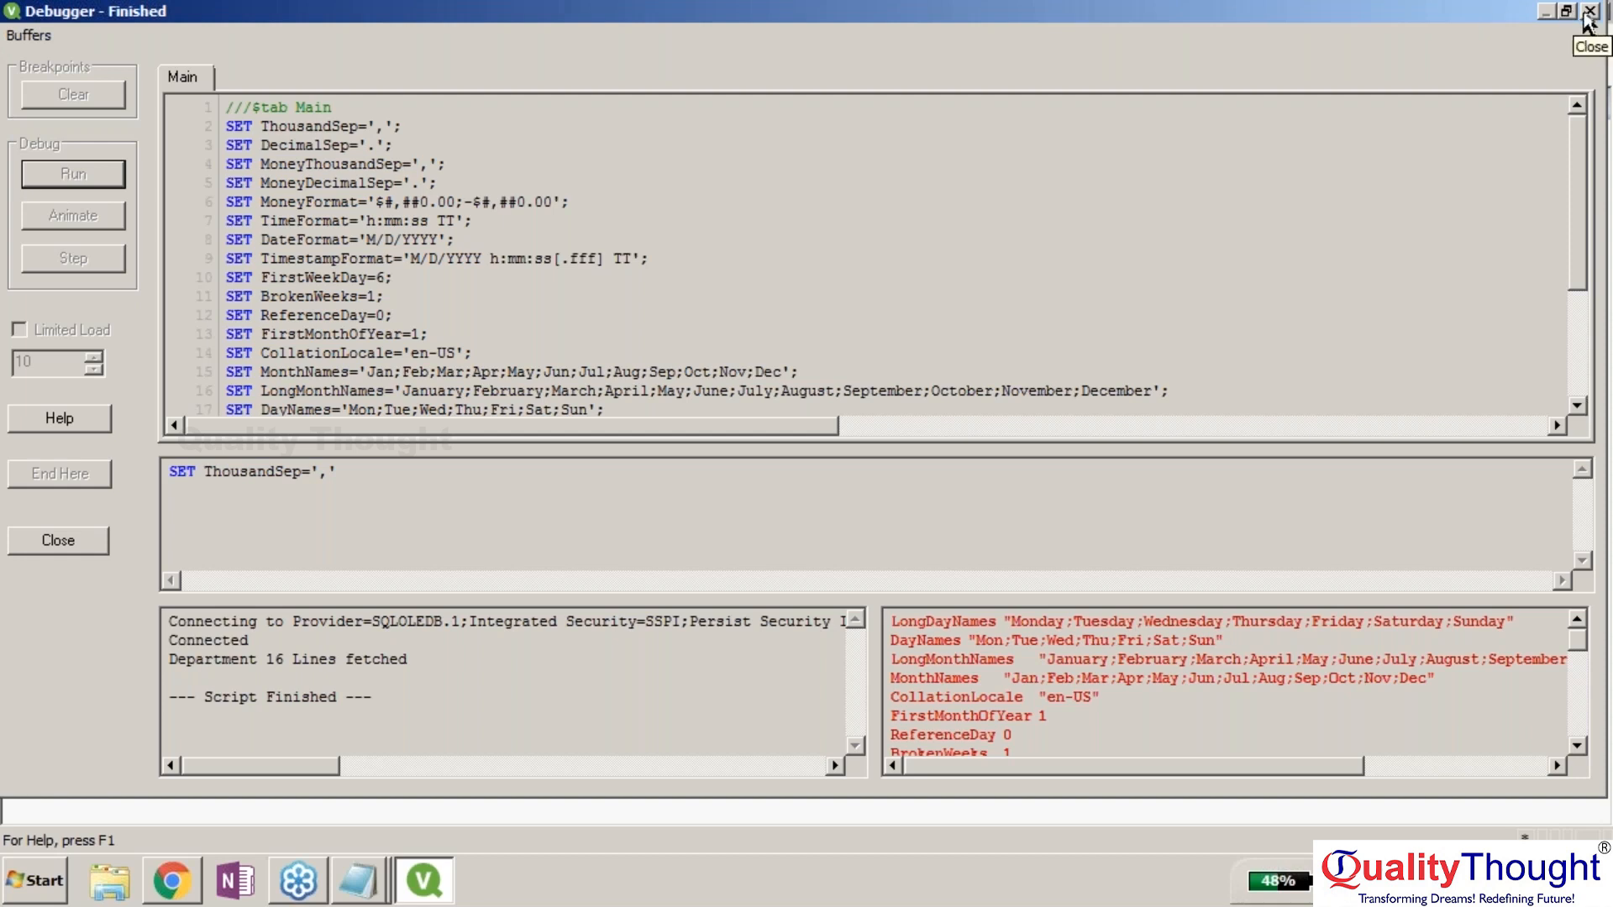
left_click(34, 538)
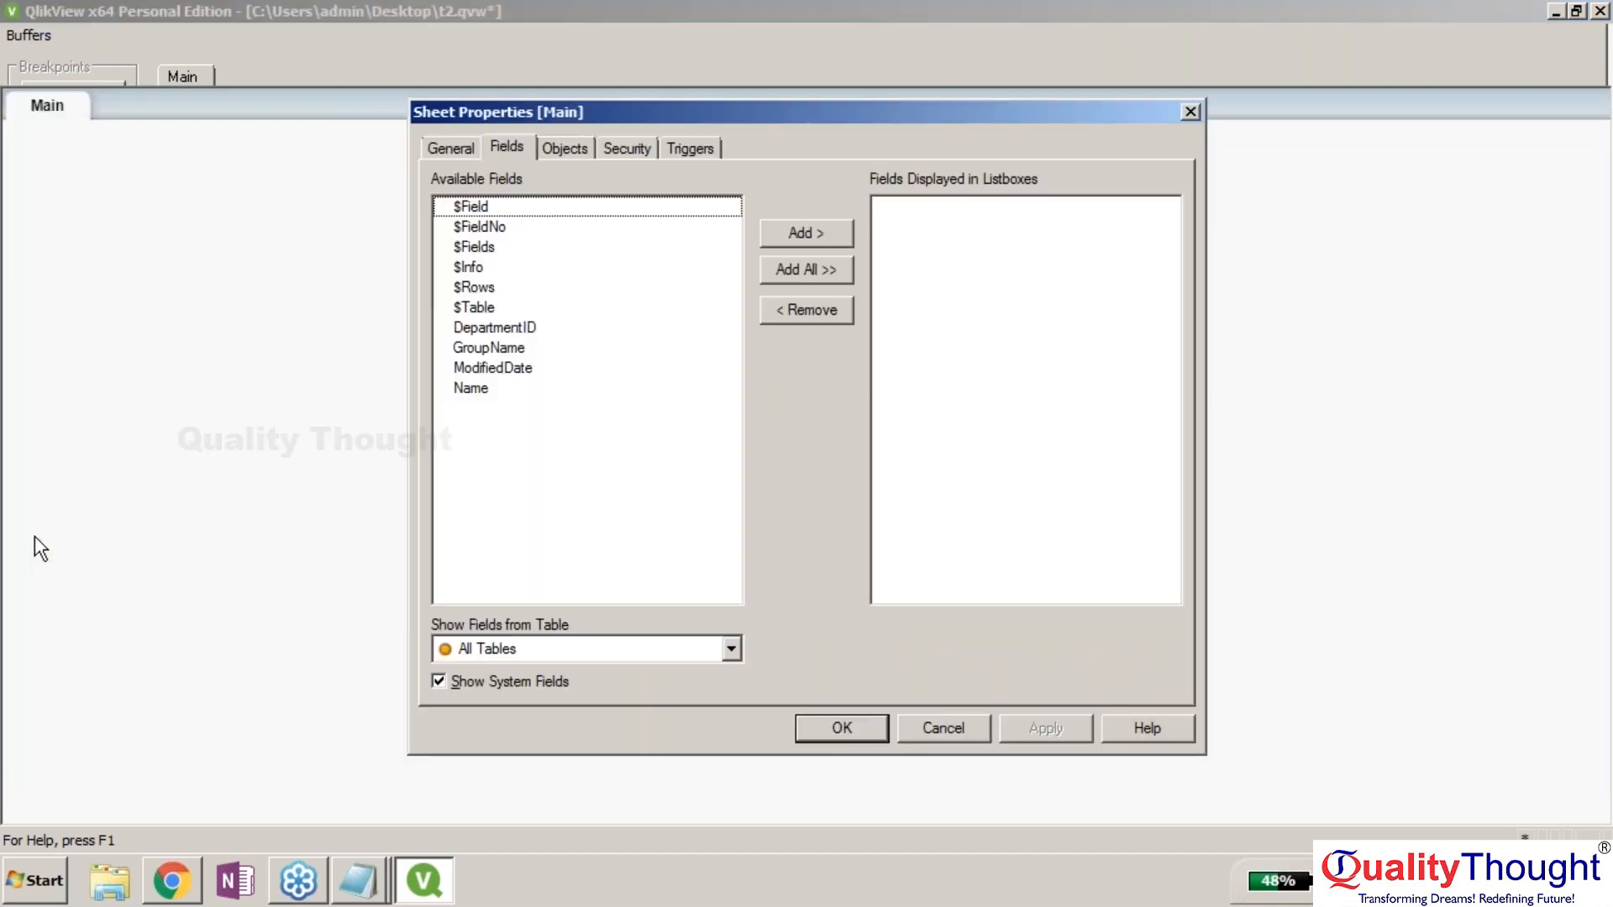
Add $Field, $Fields, DepartmentID and all remaining fields as list boxes in Sheet Properties, then apply.
left_click(521, 207)
left_click(804, 231)
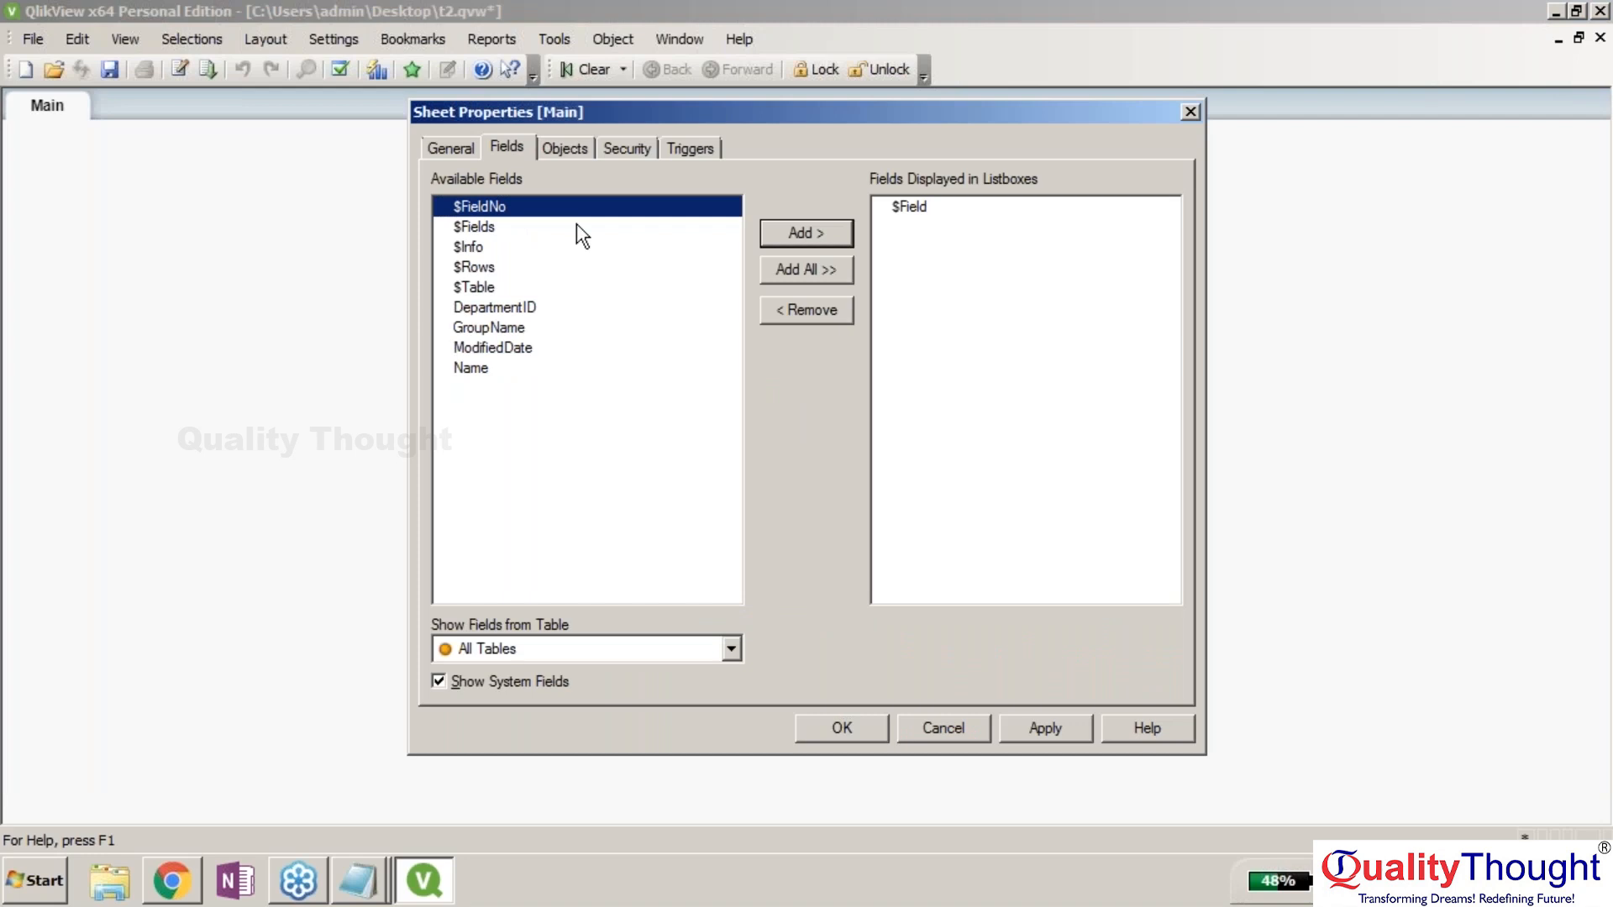
left_click(577, 227)
left_click(792, 231)
left_click(542, 250)
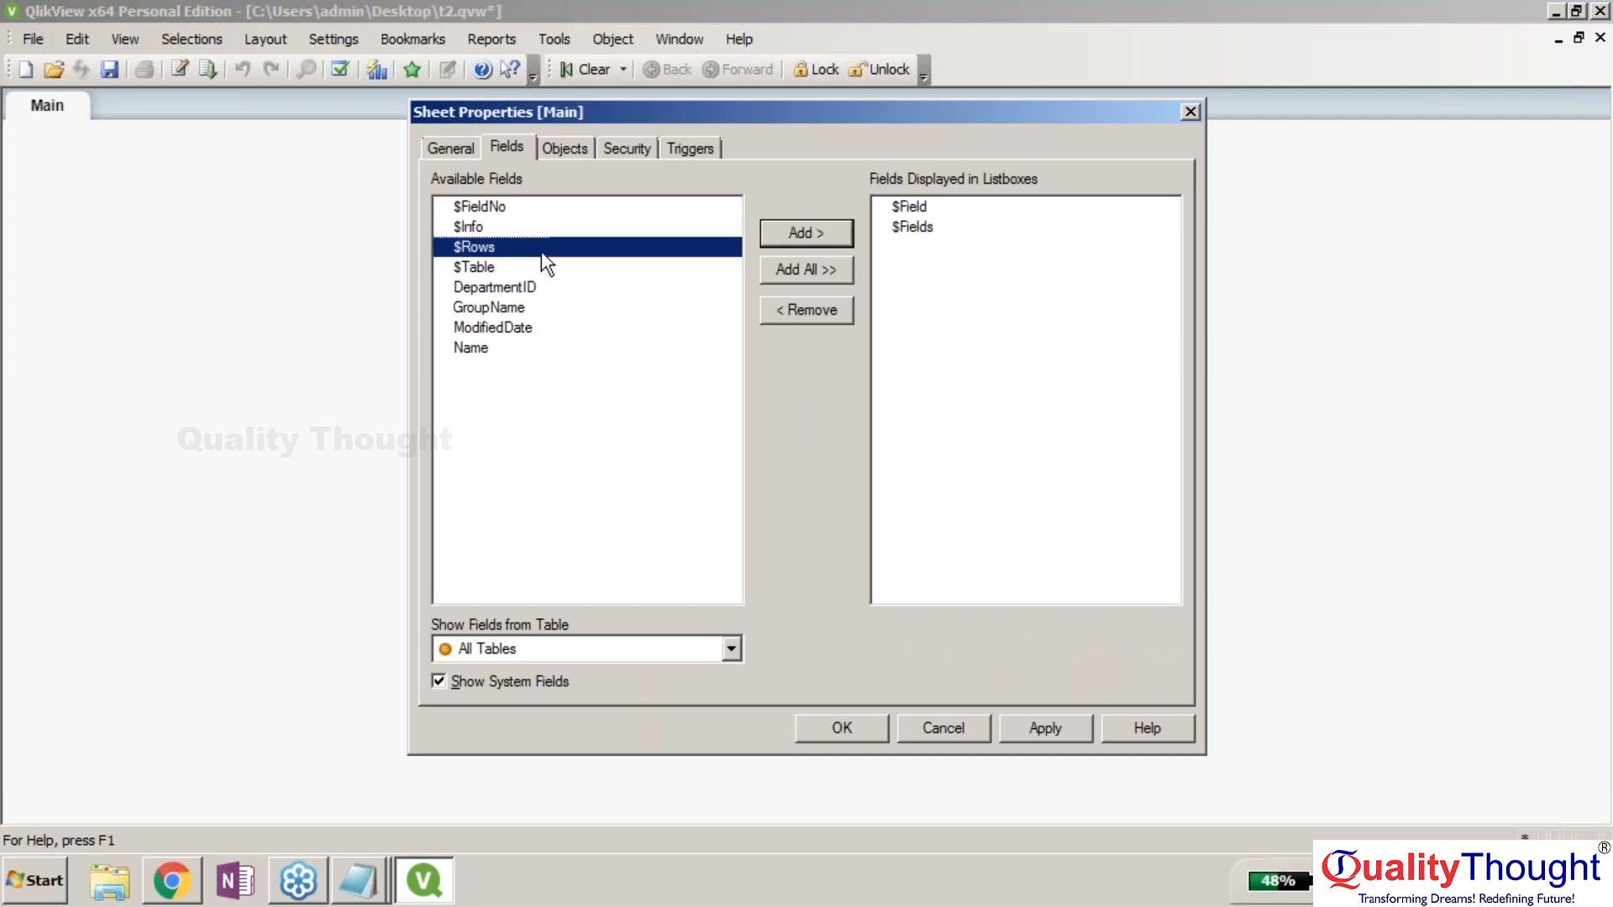
left_click(653, 655)
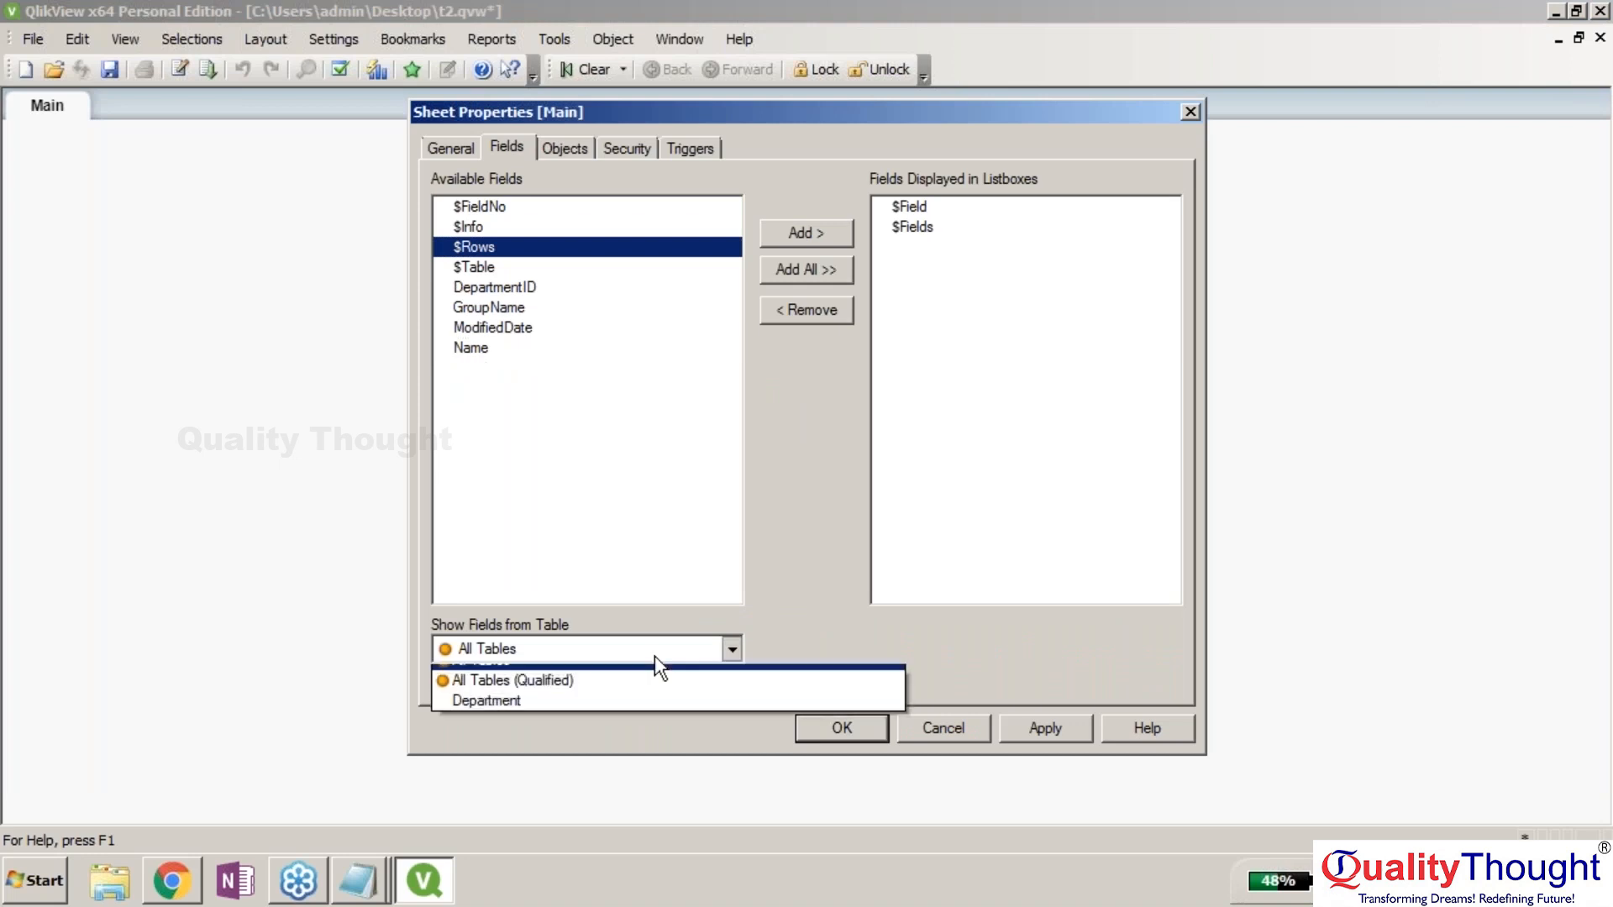
left_click(654, 655)
left_click(529, 289)
left_click(819, 233)
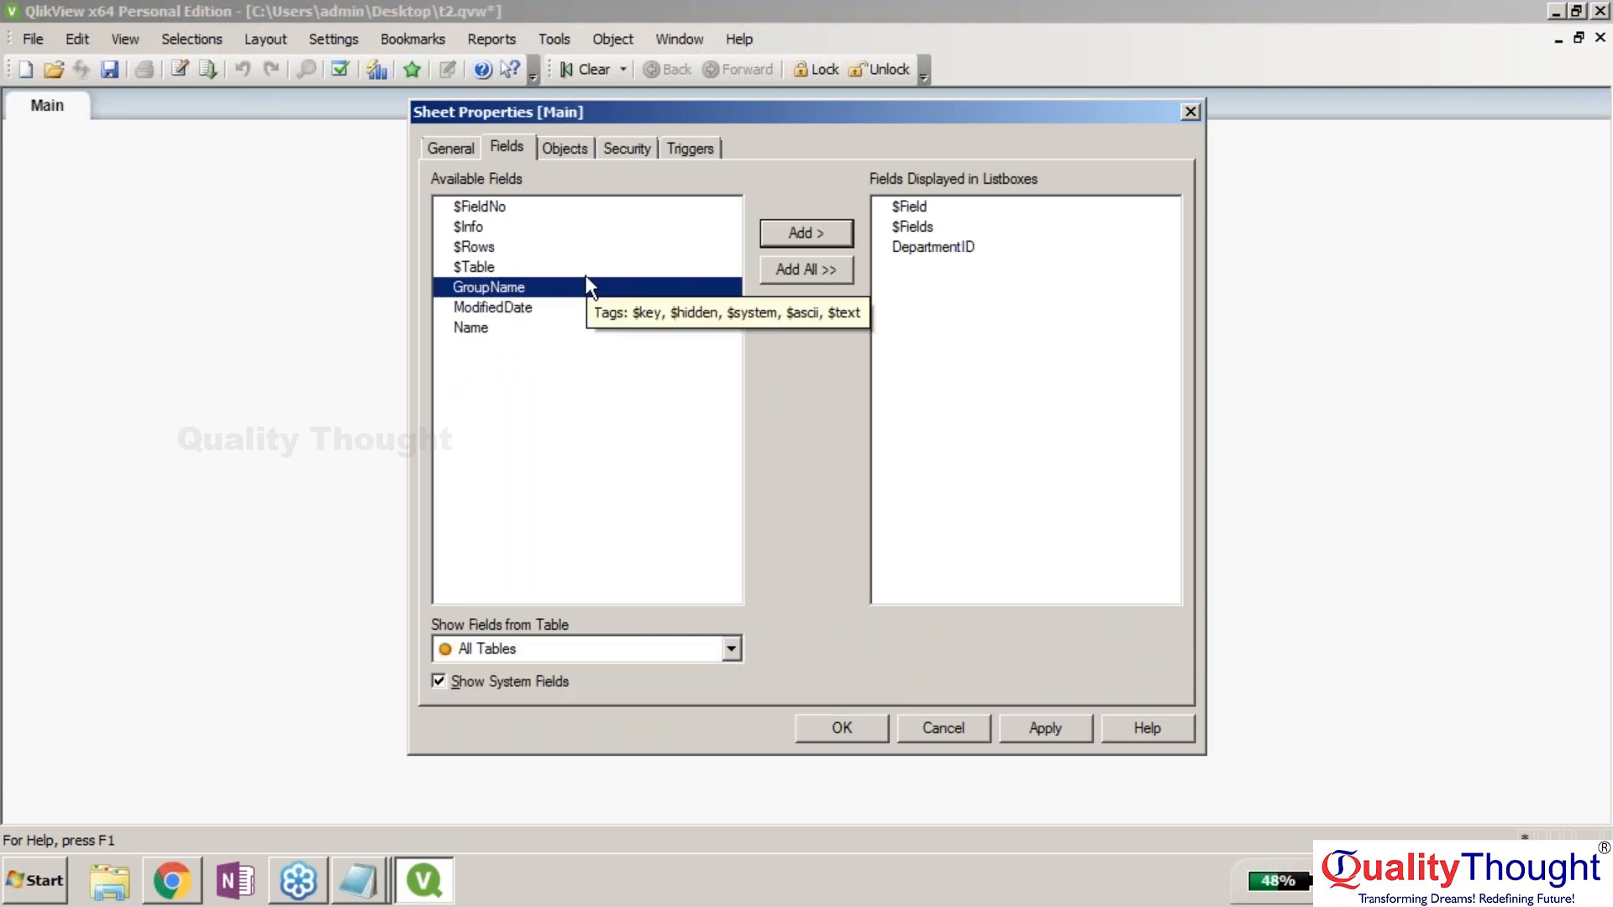
left_click(793, 266)
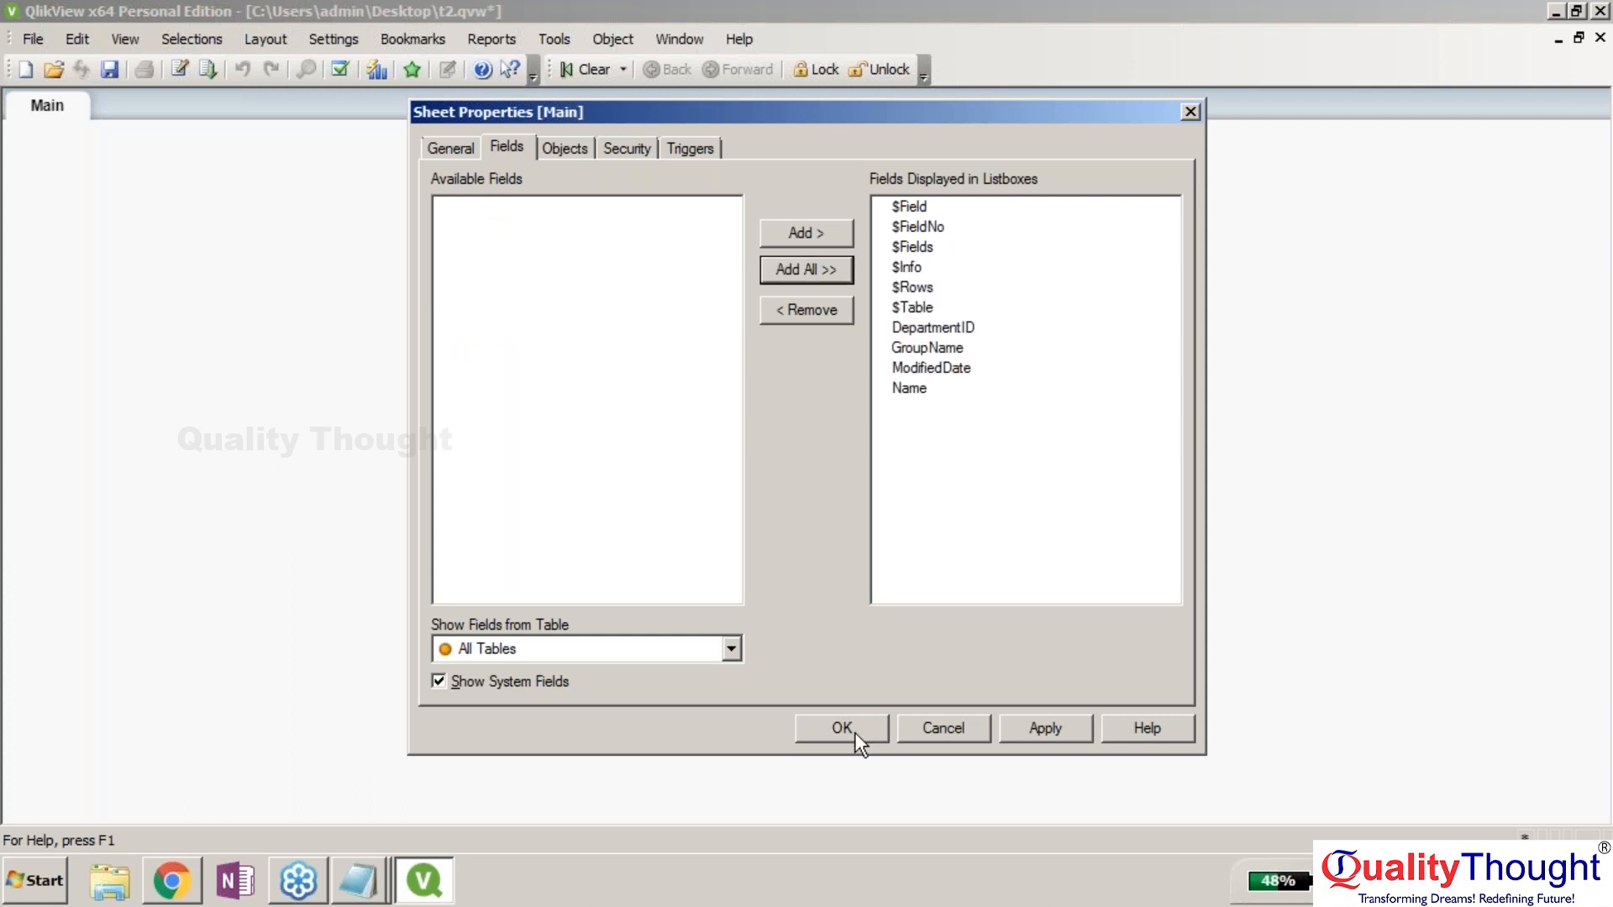
left_click(1021, 736)
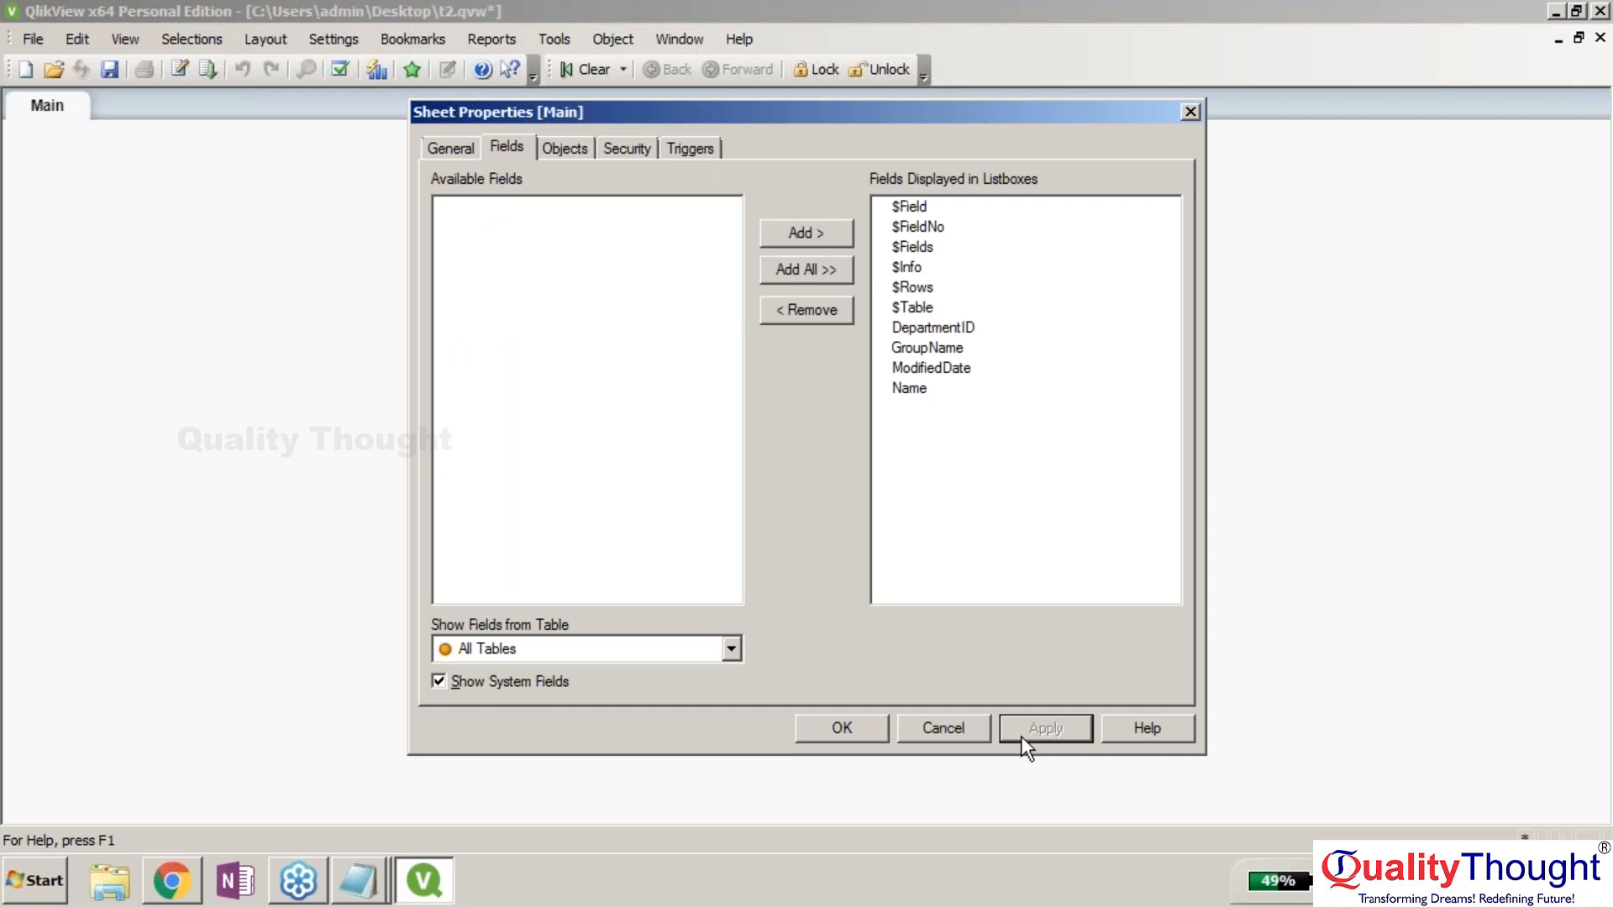
left_click(843, 726)
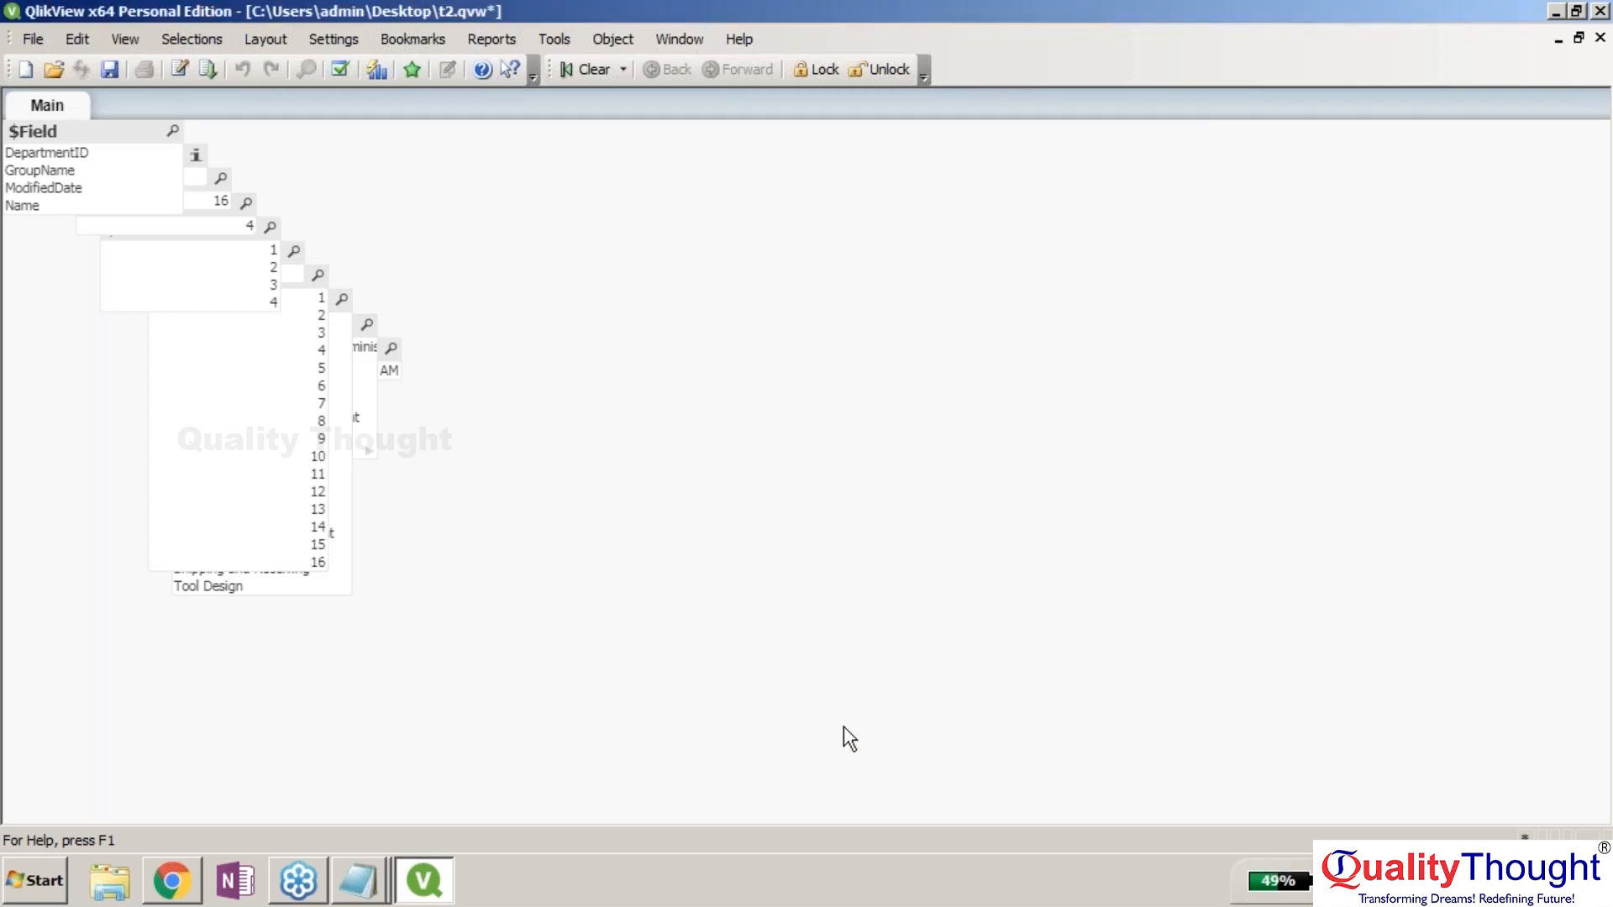
Drag the $Field, Name, $Table, $Rows, $Fields, $FieldNo and GroupName list boxes to separate spots.
left_click_drag(98, 136, 465, 324)
left_click(338, 558)
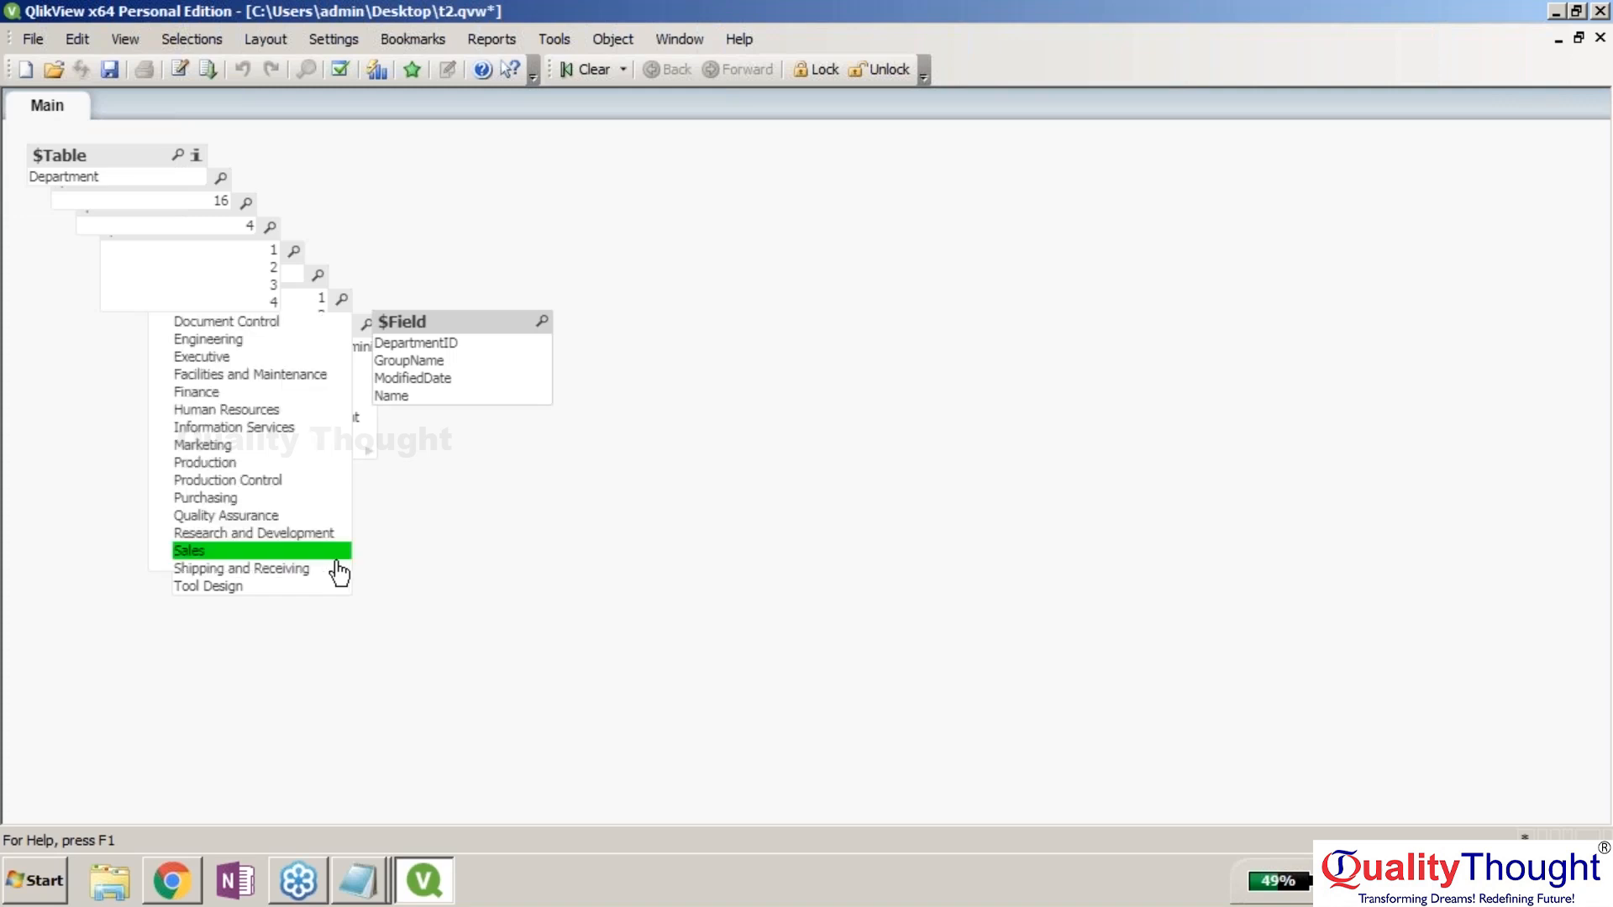
left_click_drag(252, 300, 716, 382)
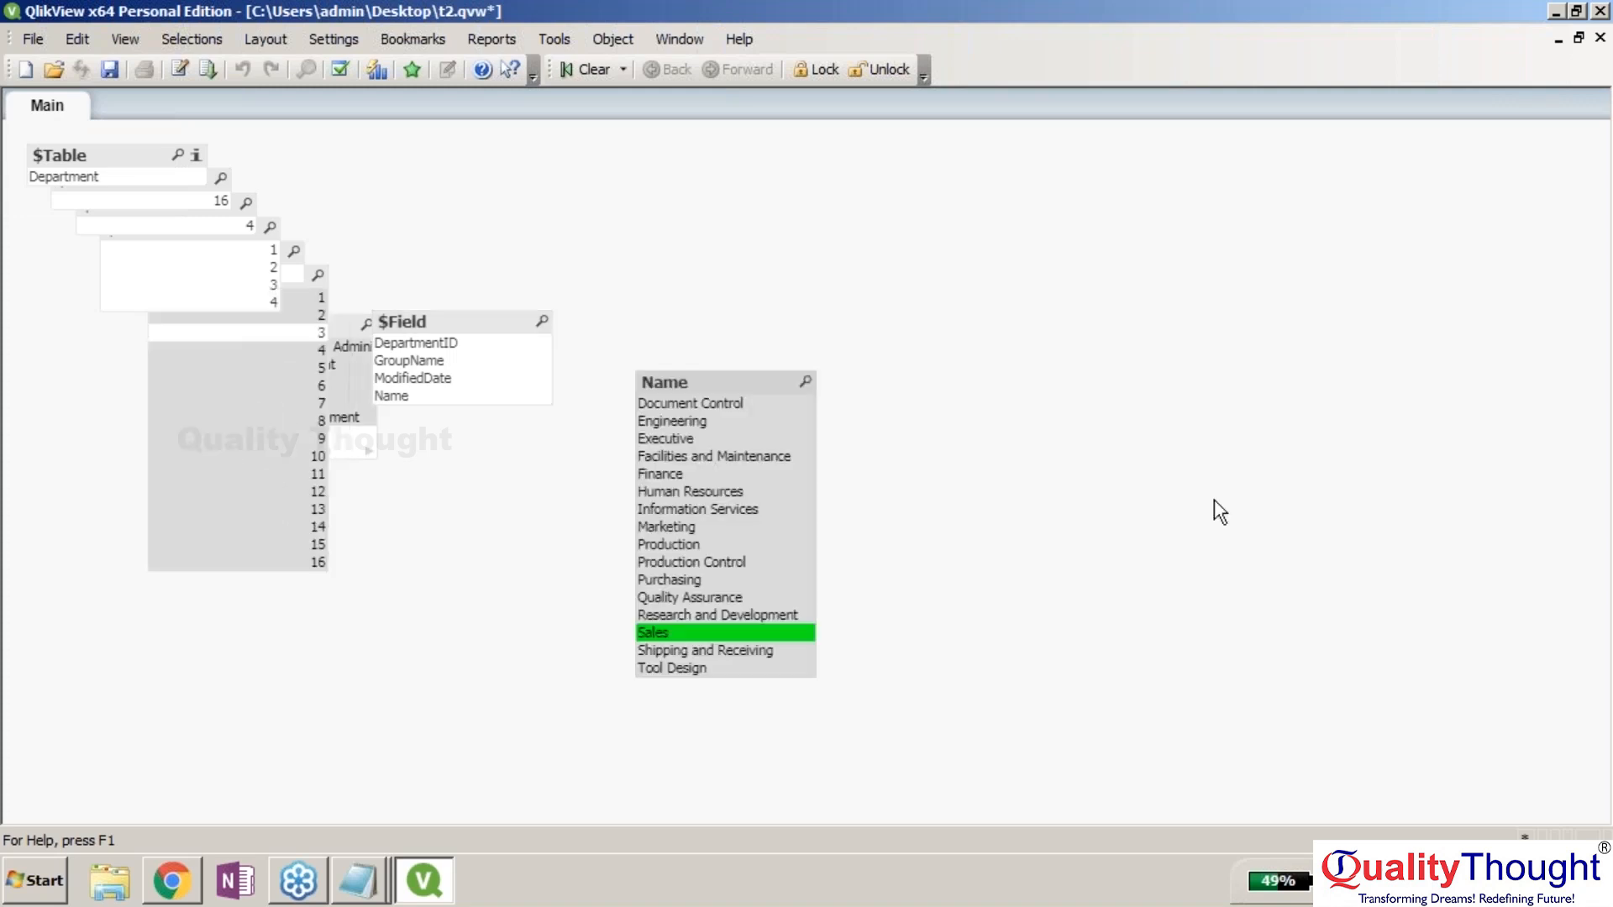
left_click(1598, 409)
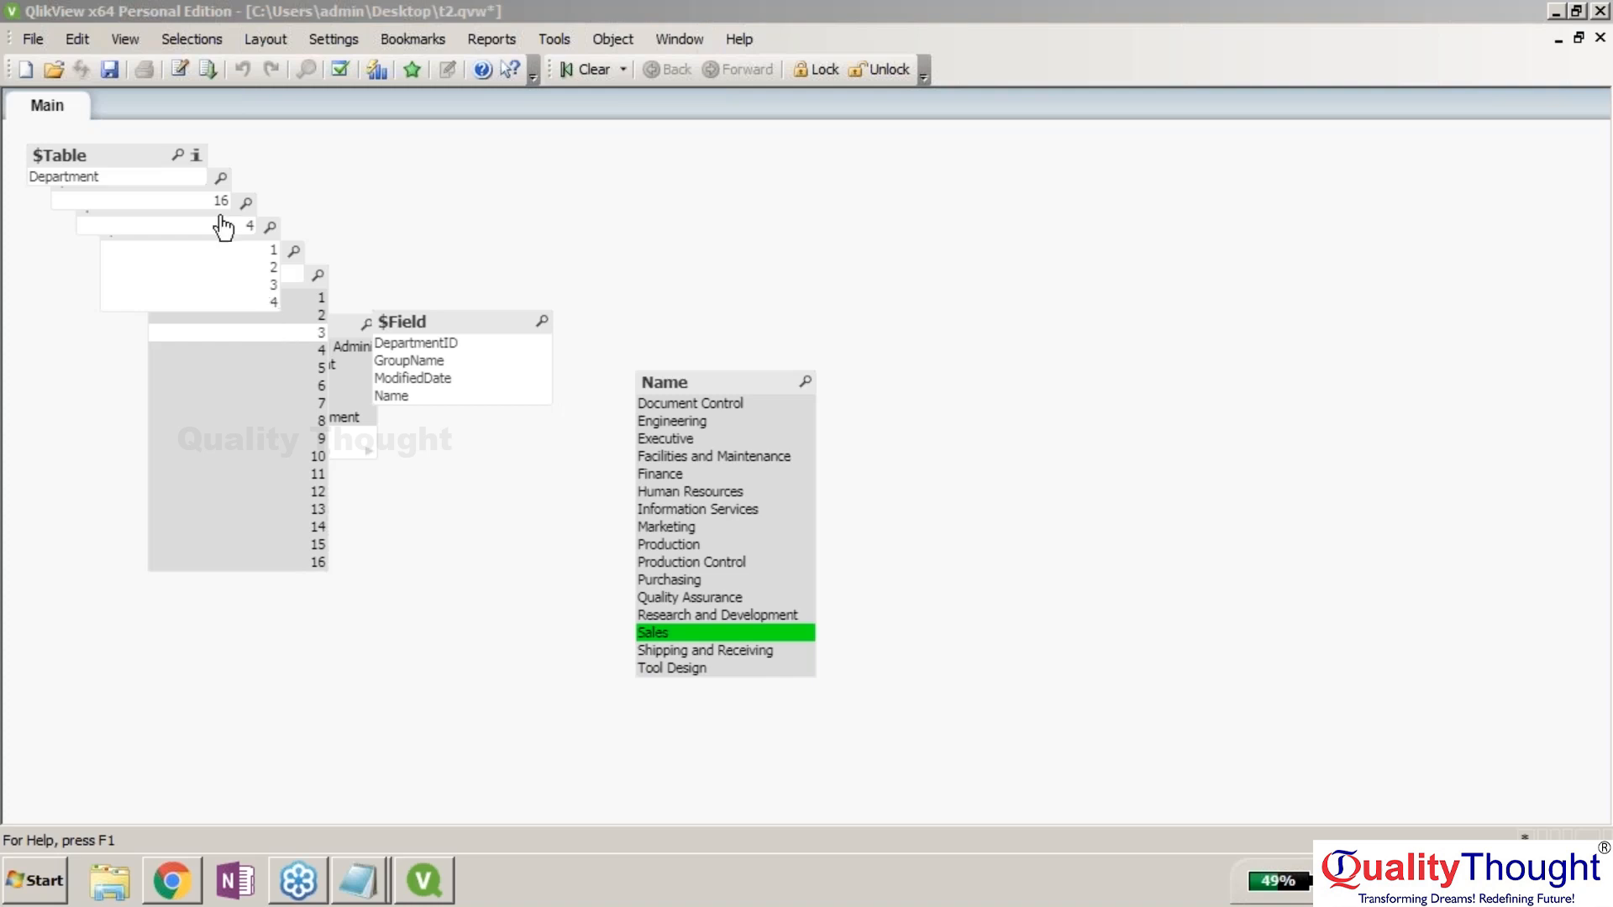
left_click(160, 168)
left_click_drag(159, 168, 134, 430)
left_click_drag(195, 199, 154, 543)
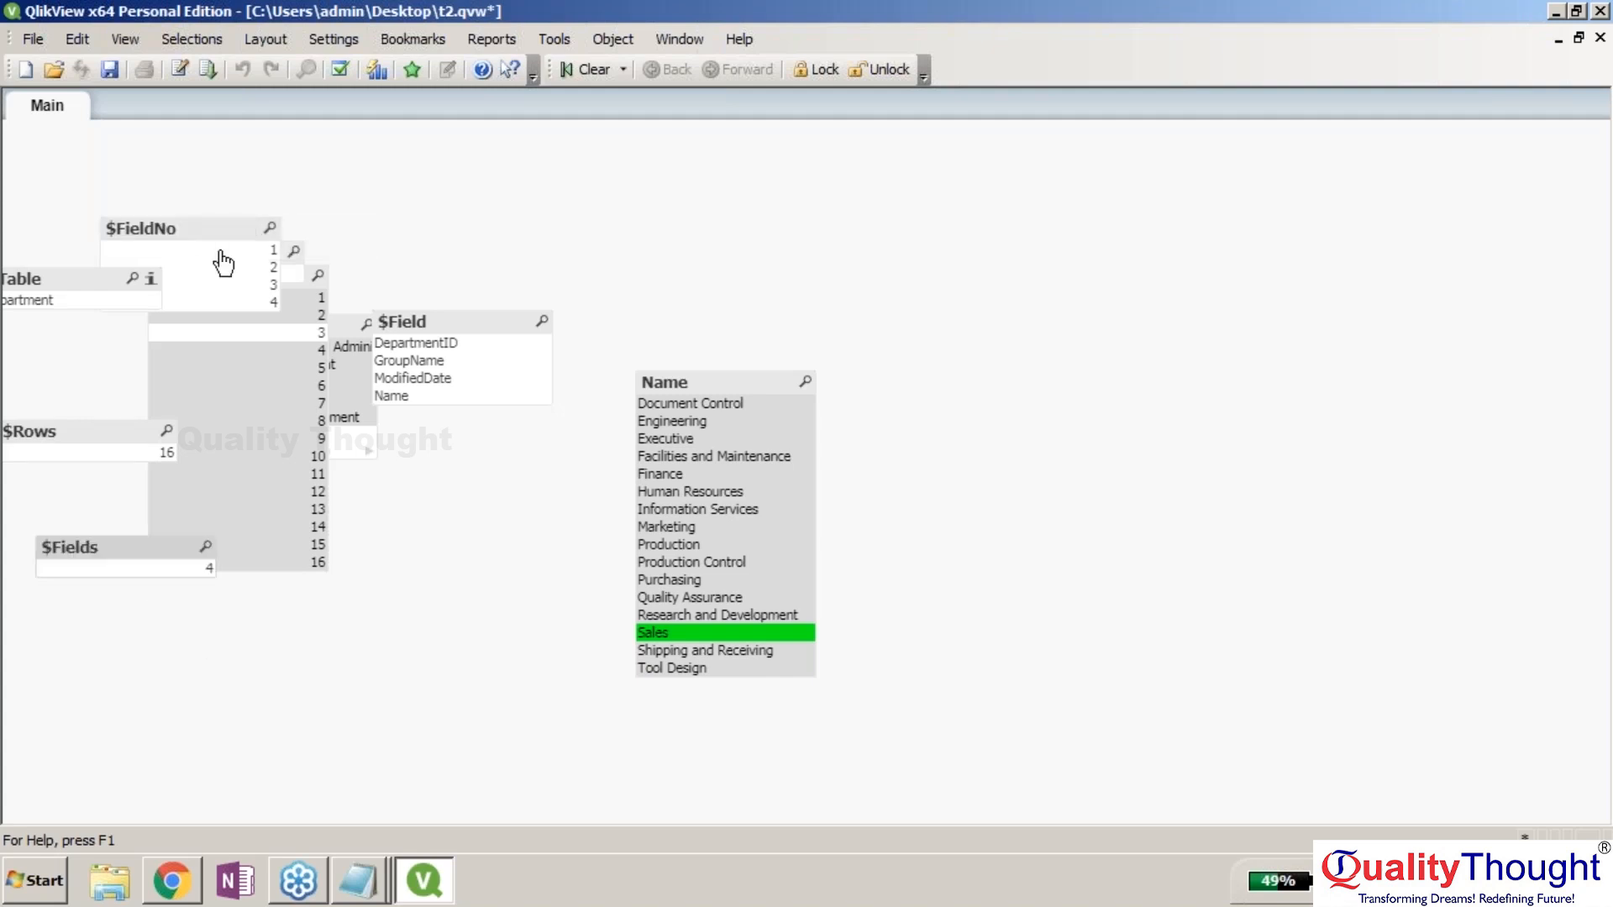
left_click_drag(223, 263, 472, 157)
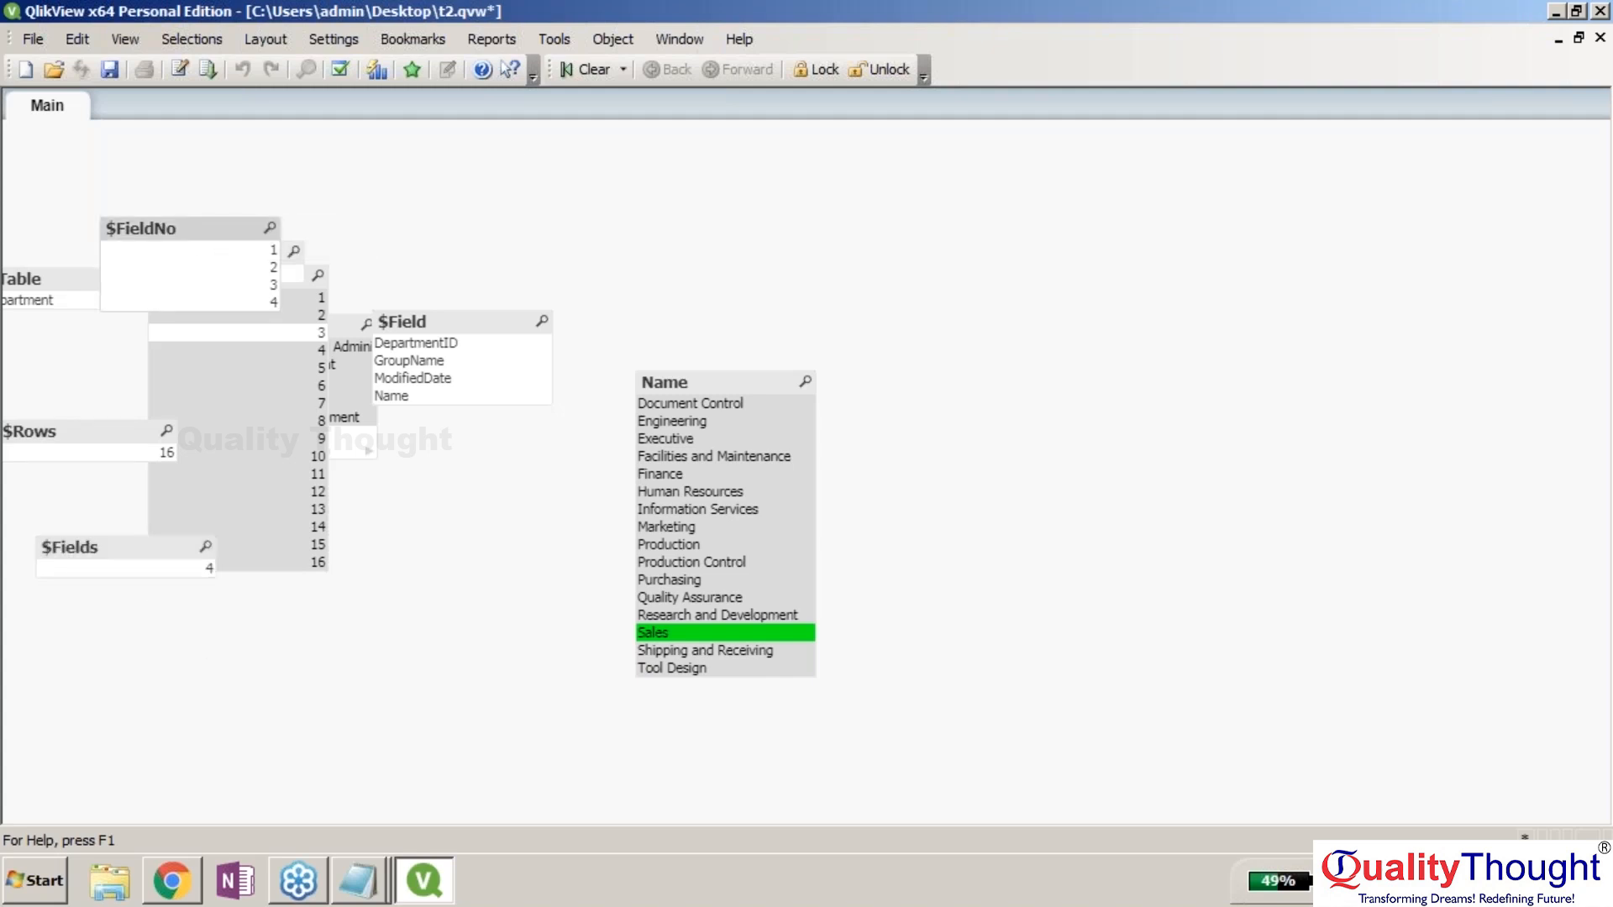
left_click_drag(470, 322, 534, 536)
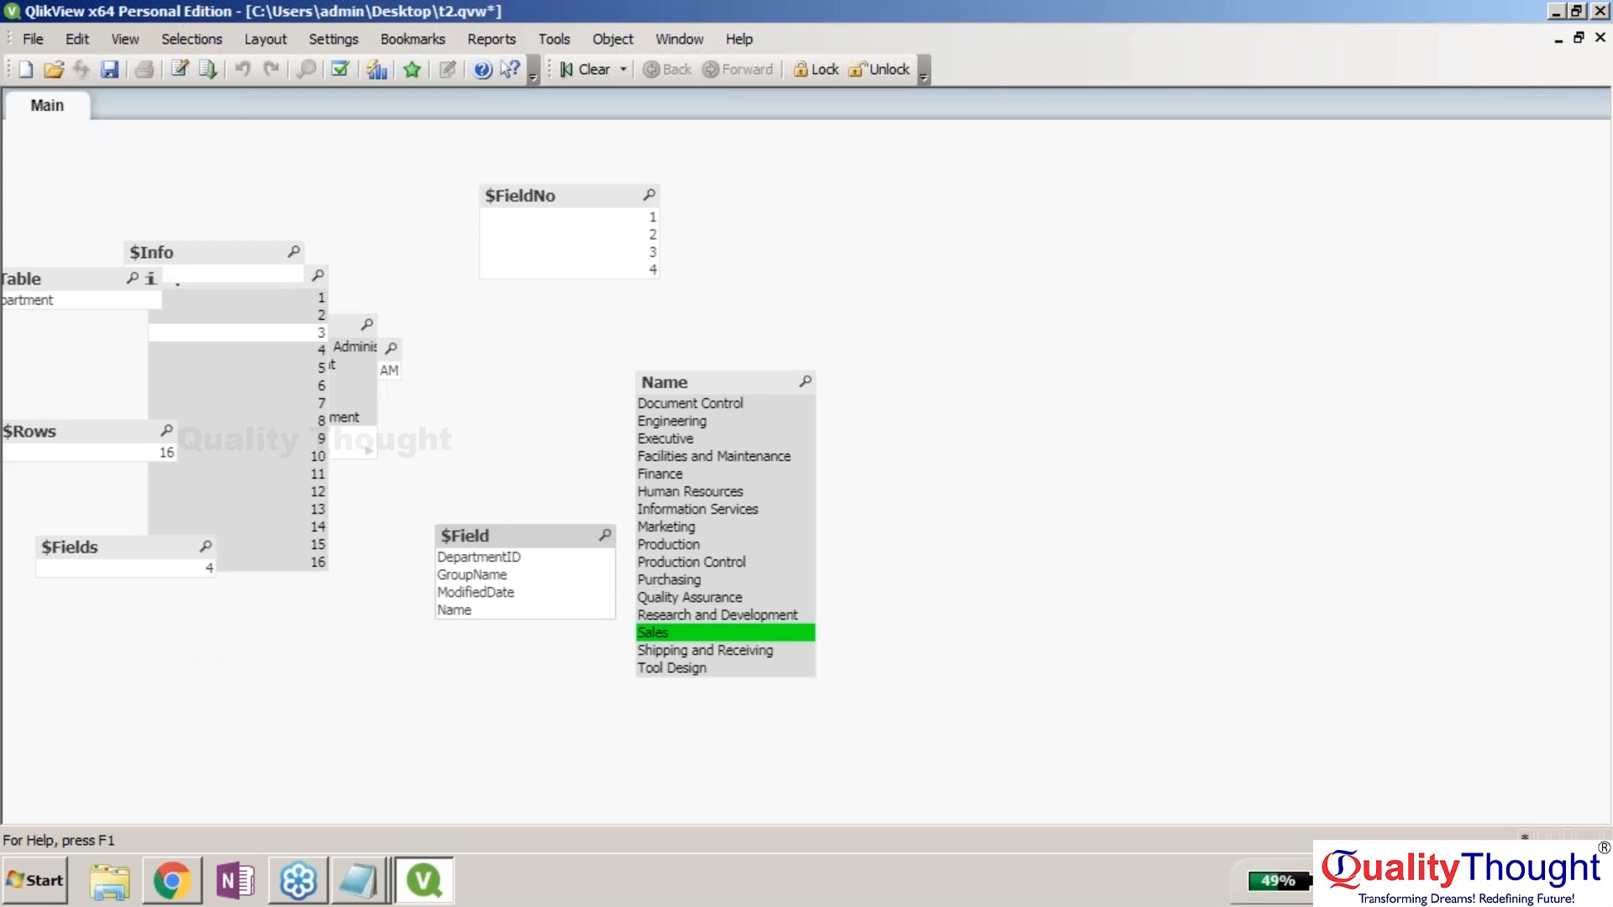
left_click_drag(352, 326, 597, 330)
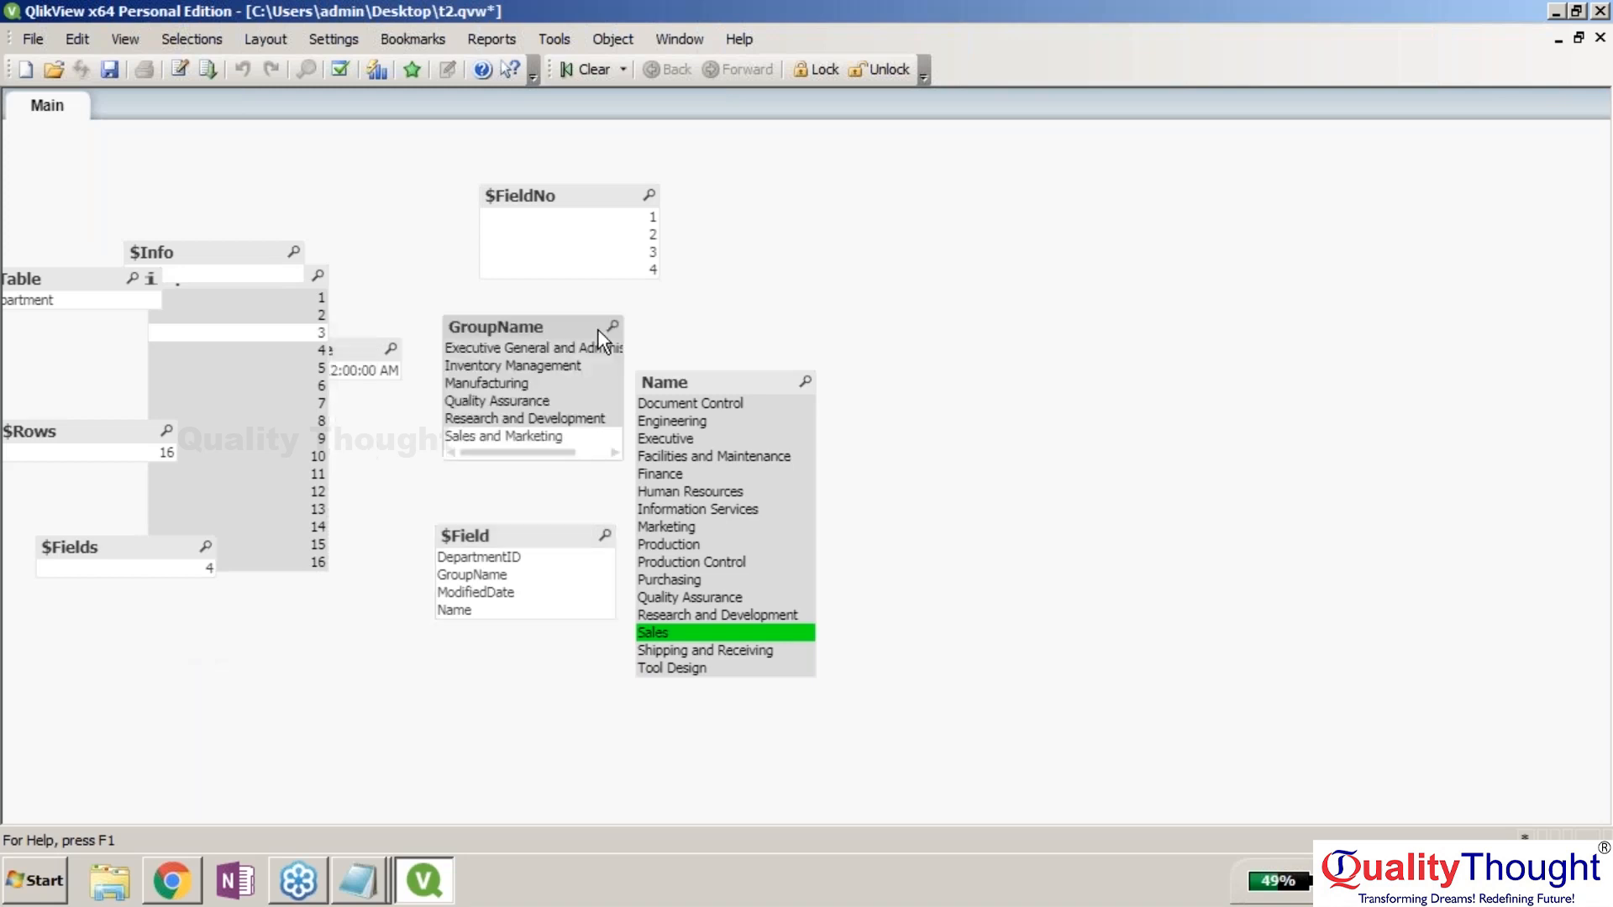
Select Manufacturing in GroupName and Document Control in Name, then rubber-band select the list boxes.
left_click(558, 347)
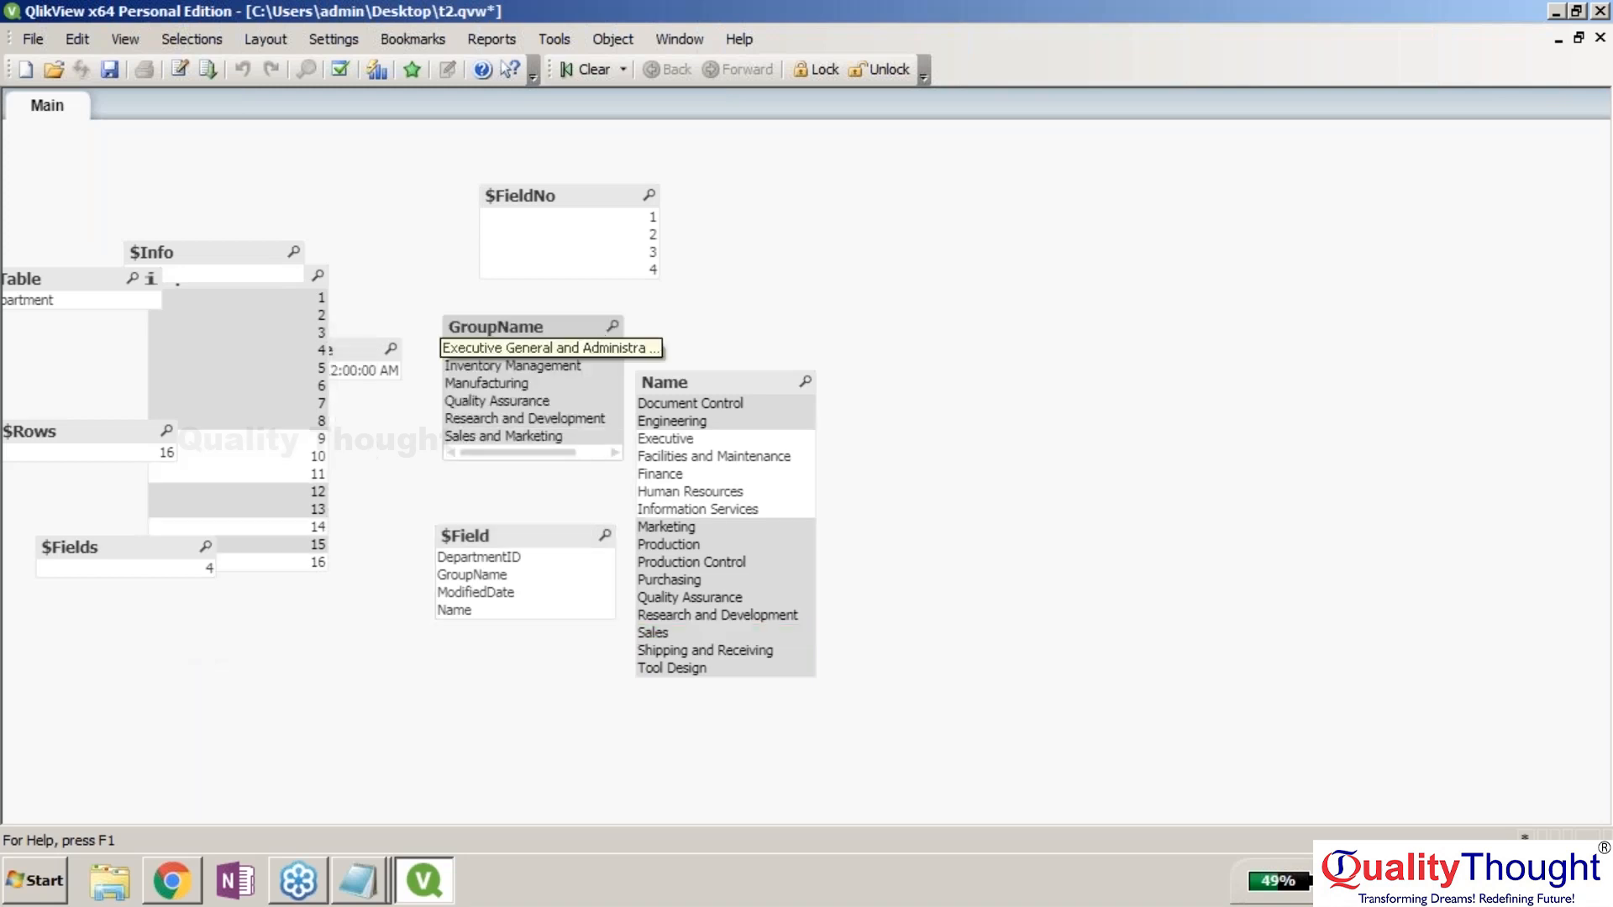
left_click(567, 383)
left_click(697, 403)
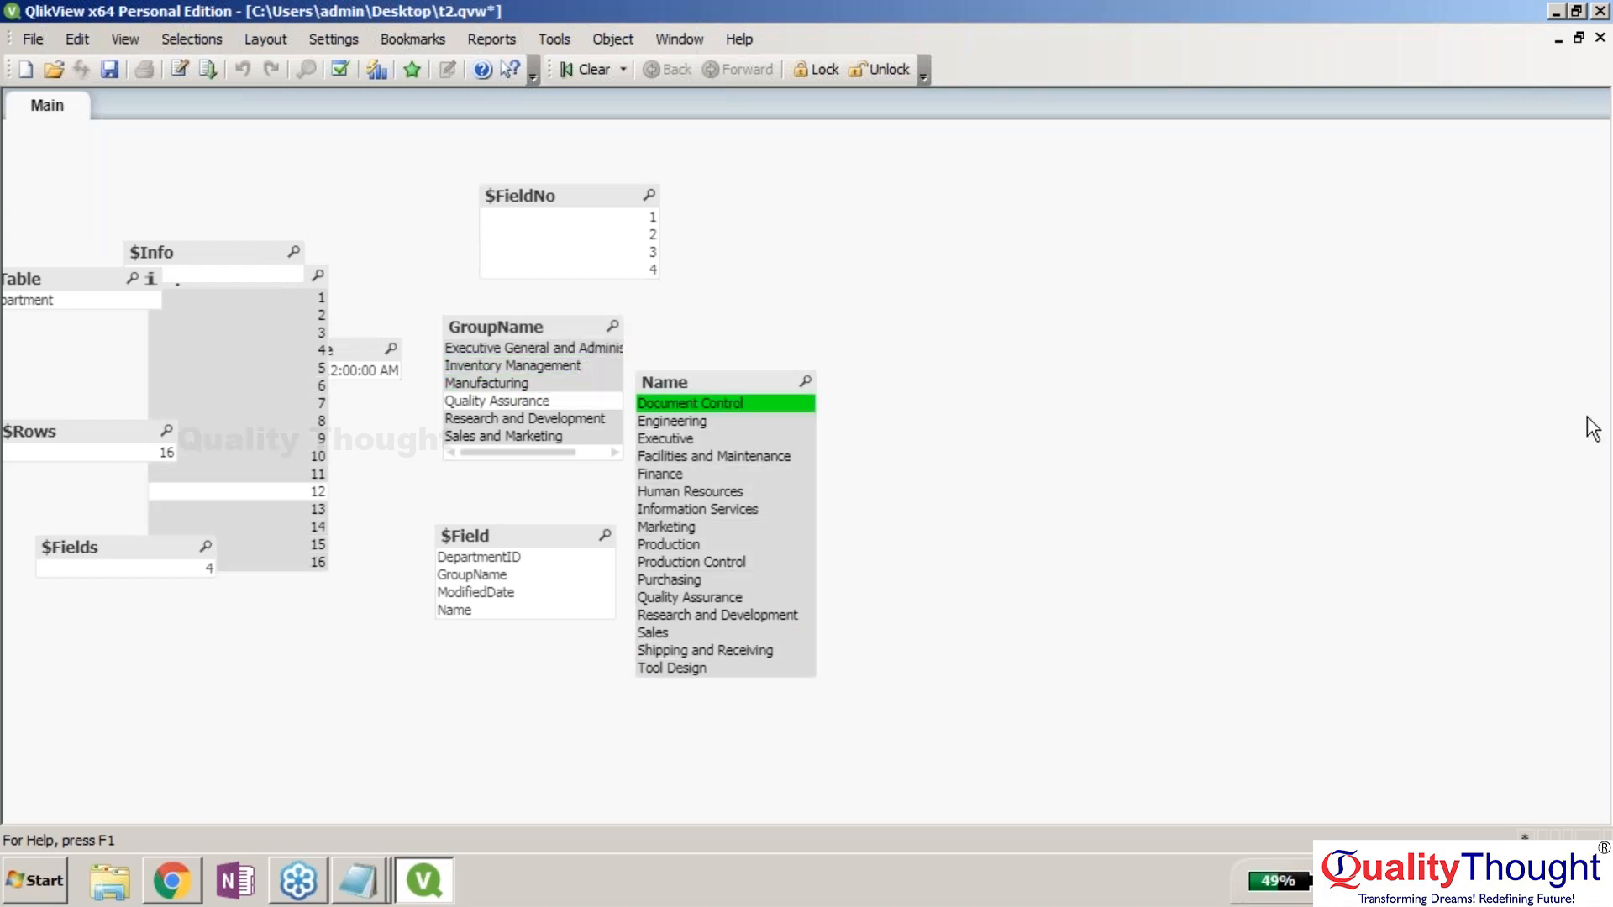
left_click(1586, 418)
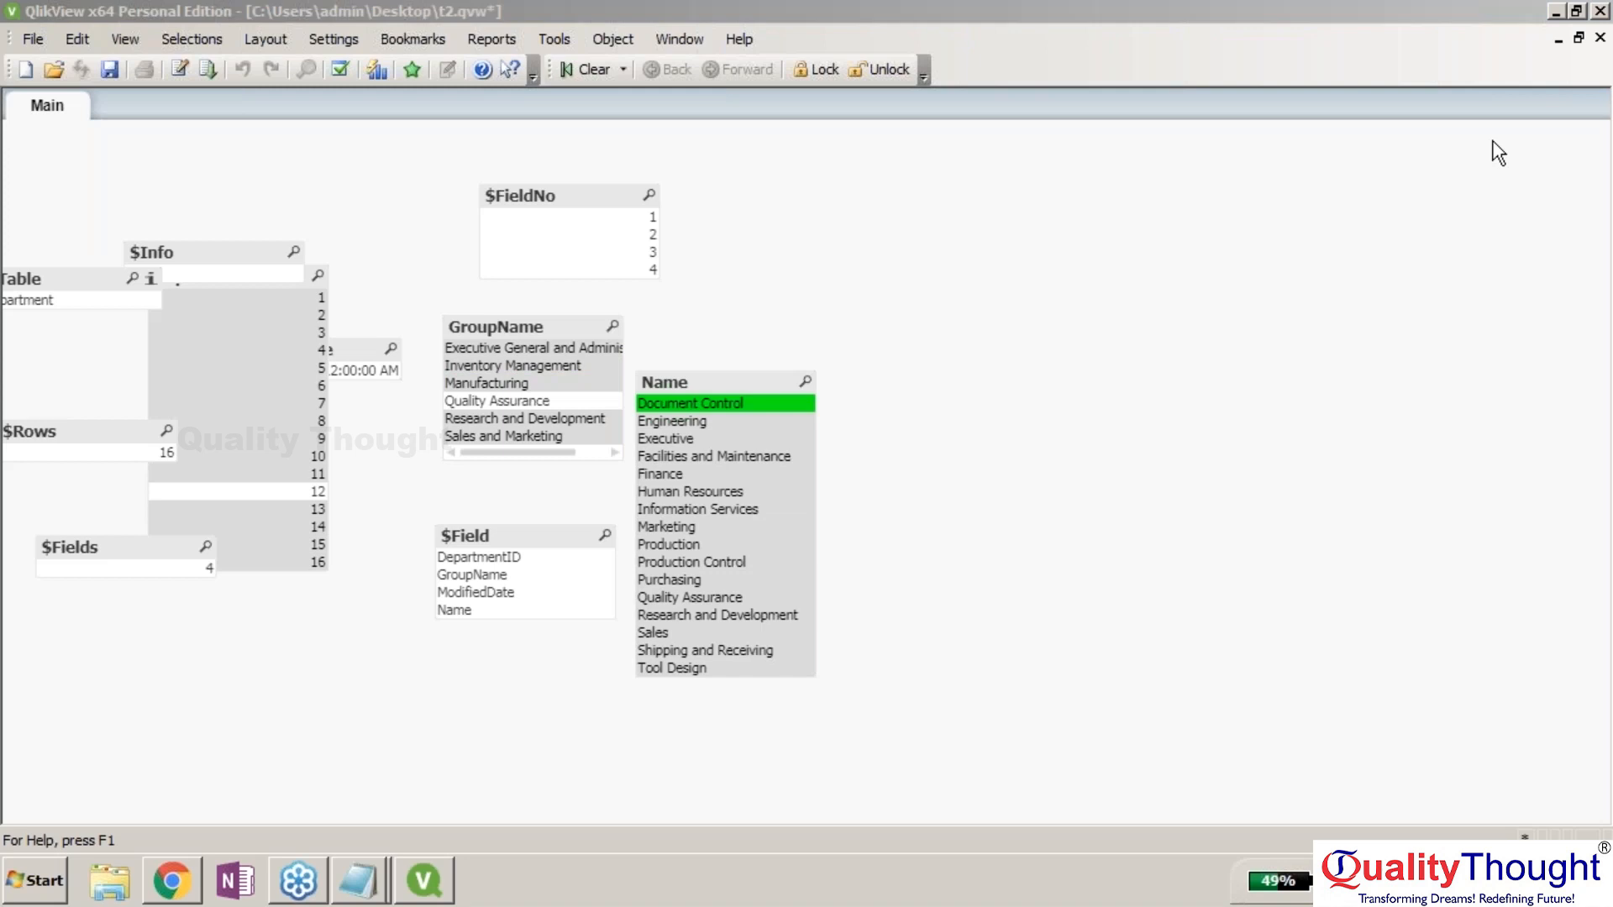
left_click(1334, 522)
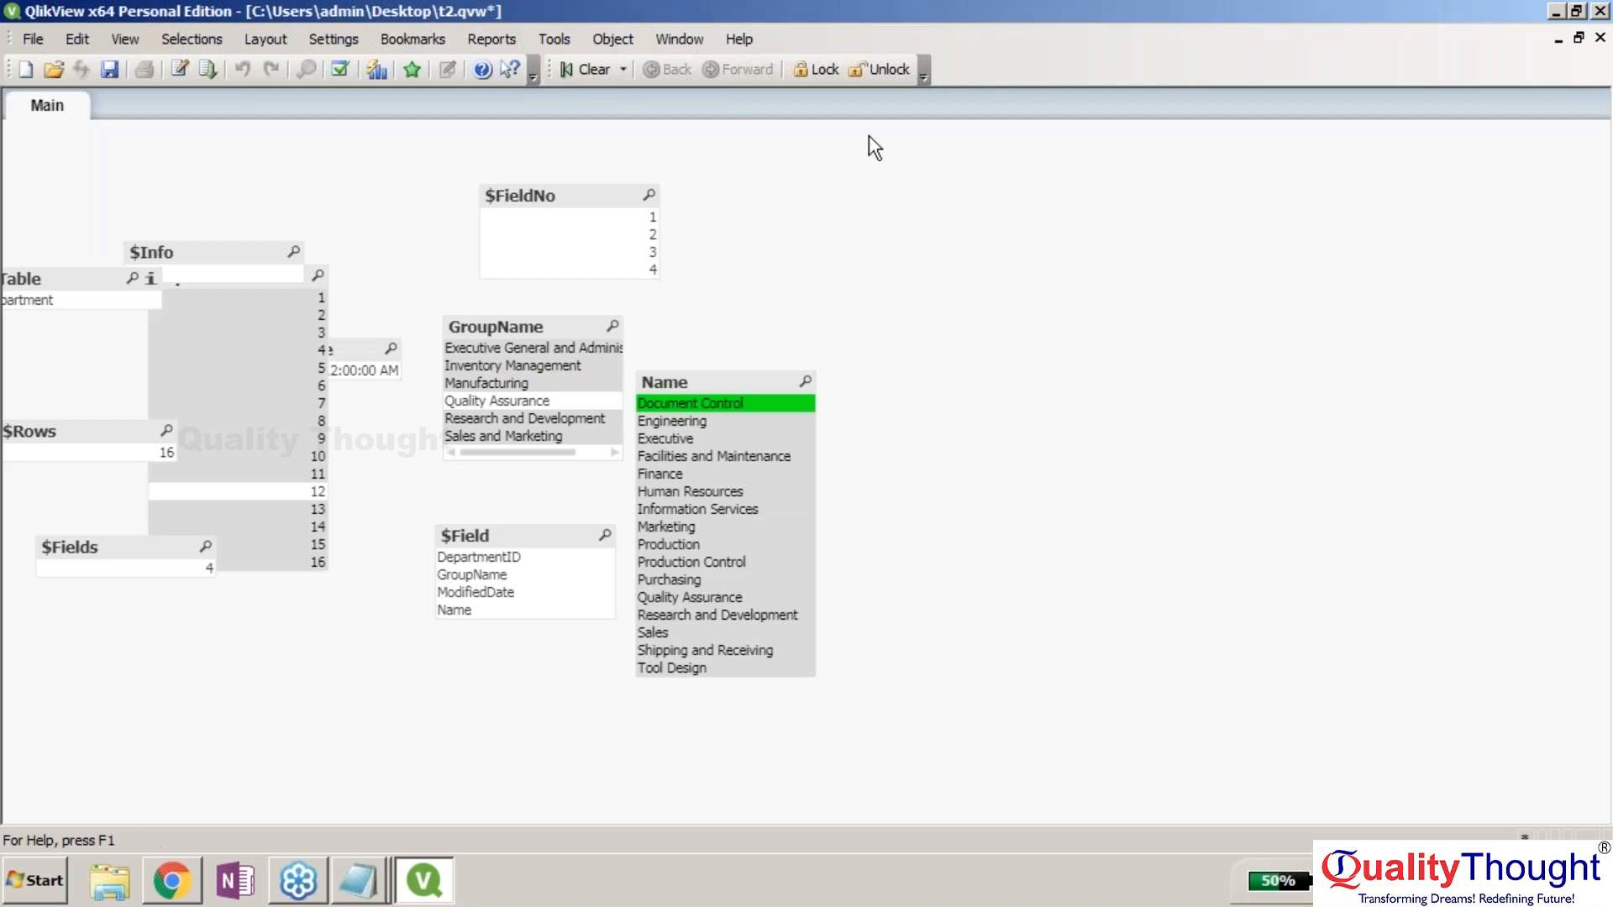
left_click_drag(1355, 745, 164, 251)
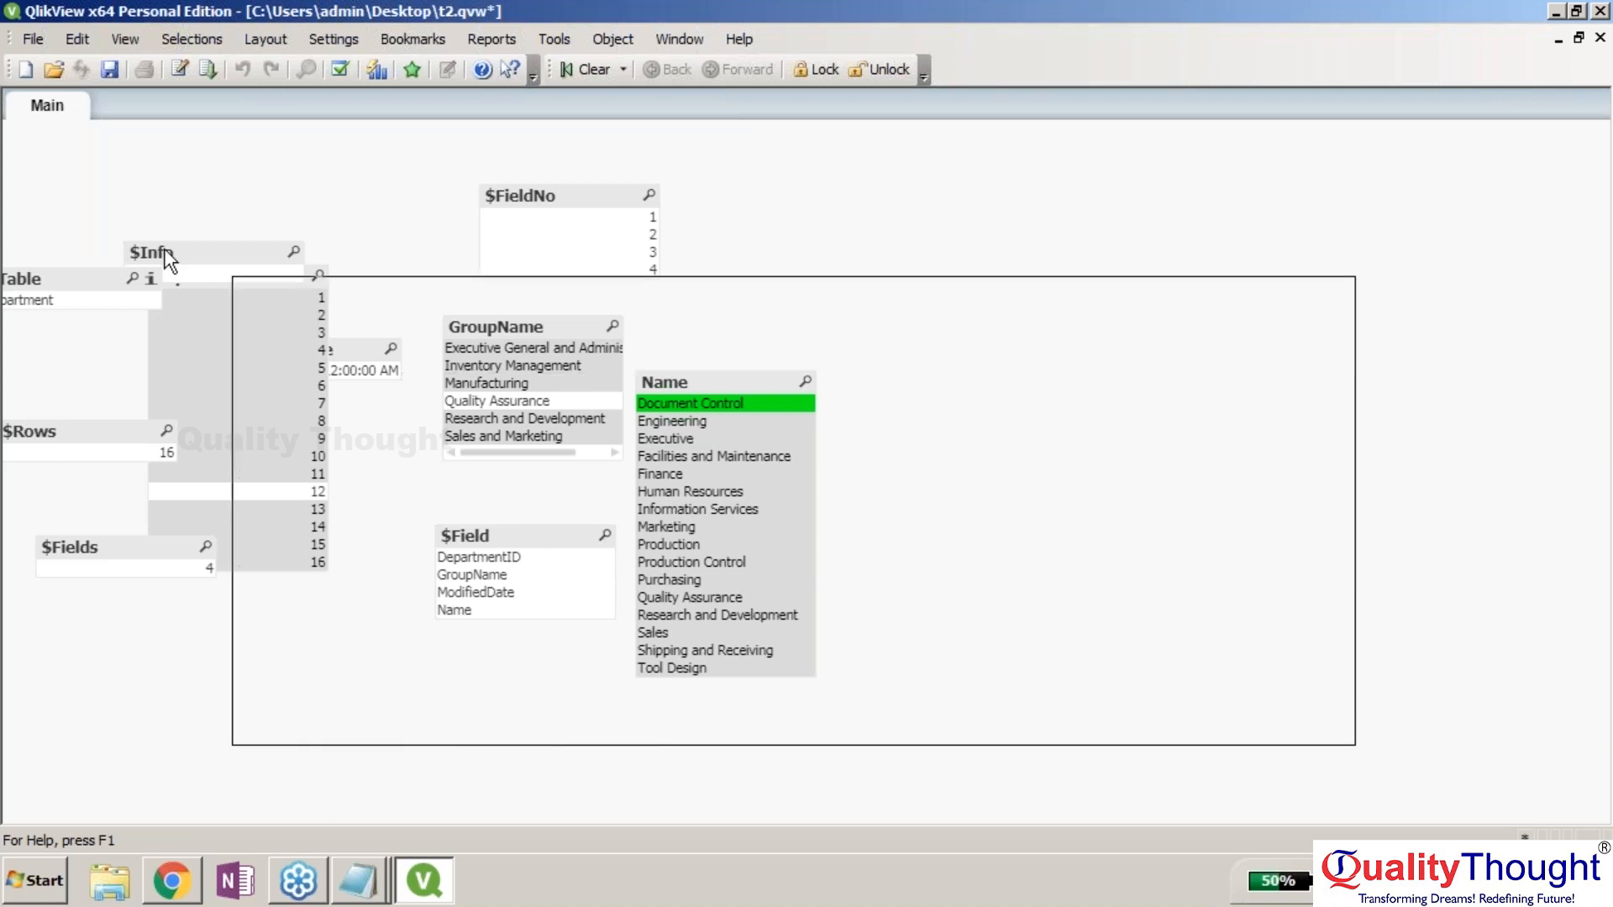
left_click_drag(164, 250, 13, 112)
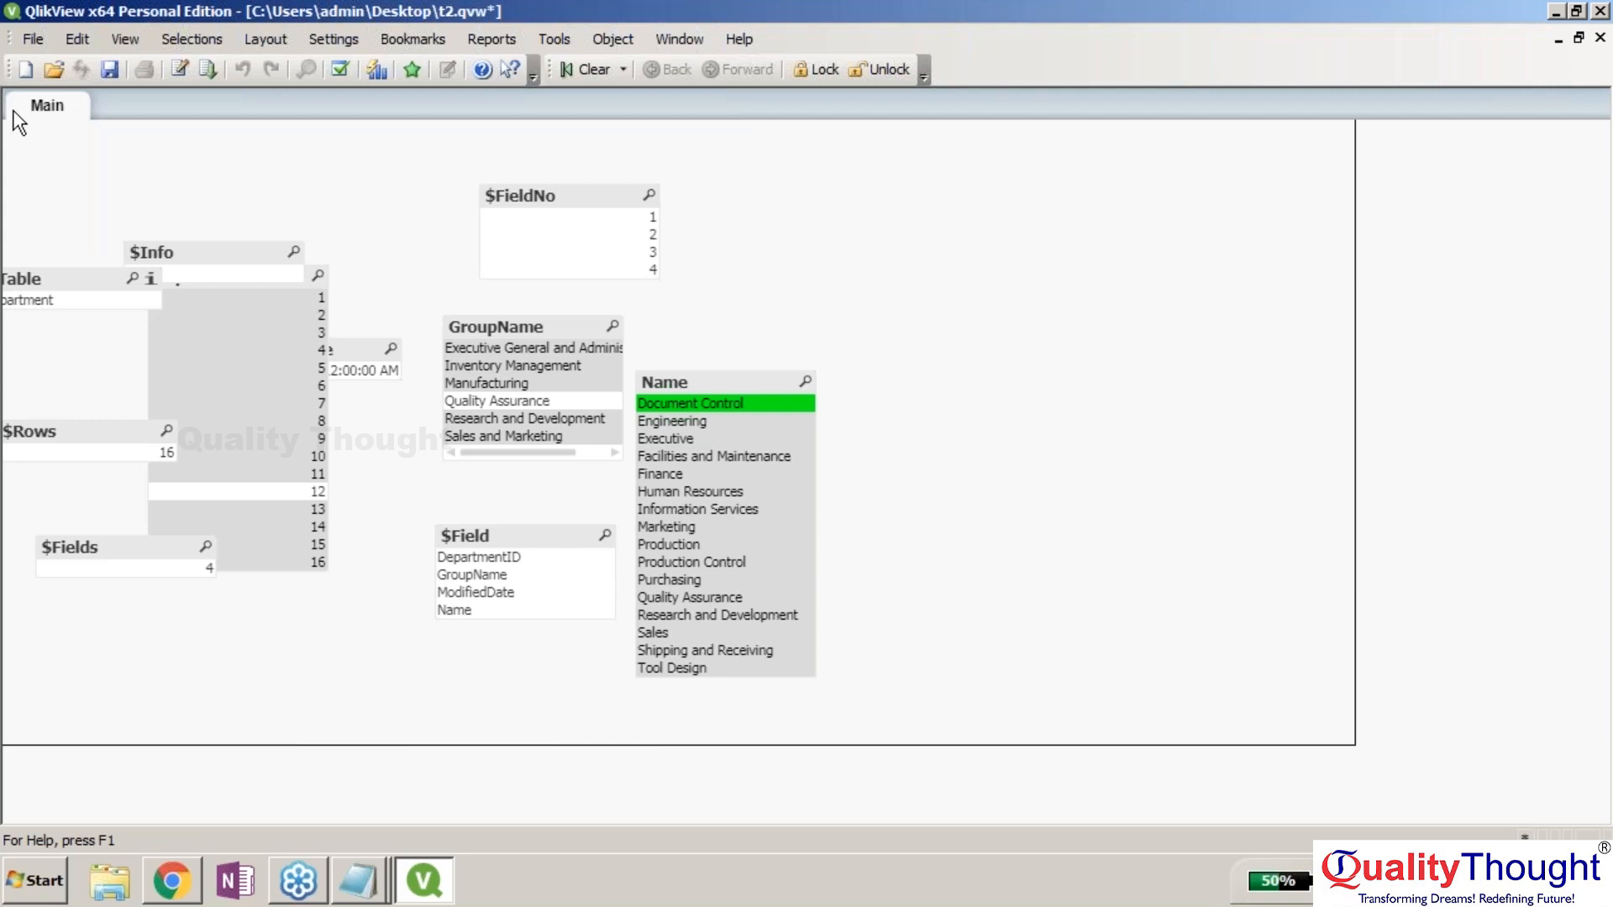
Remove the selected group of list boxes from the Main sheet.
left_click_drag(19, 124, 18, 123)
right_click(208, 244)
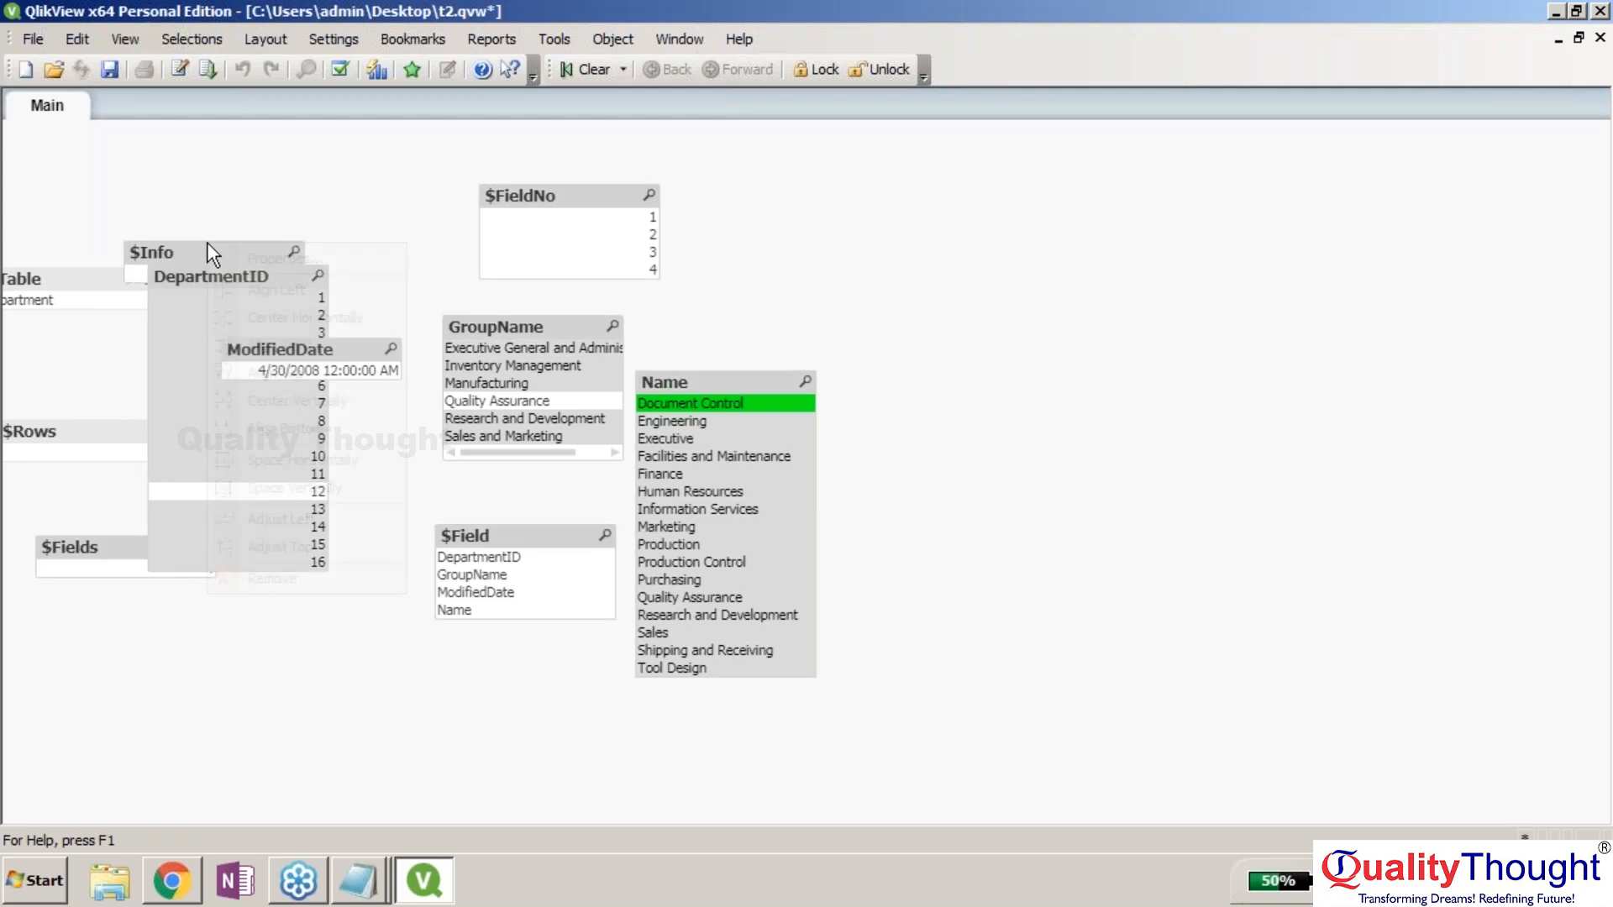
left_click(273, 579)
left_click(752, 486)
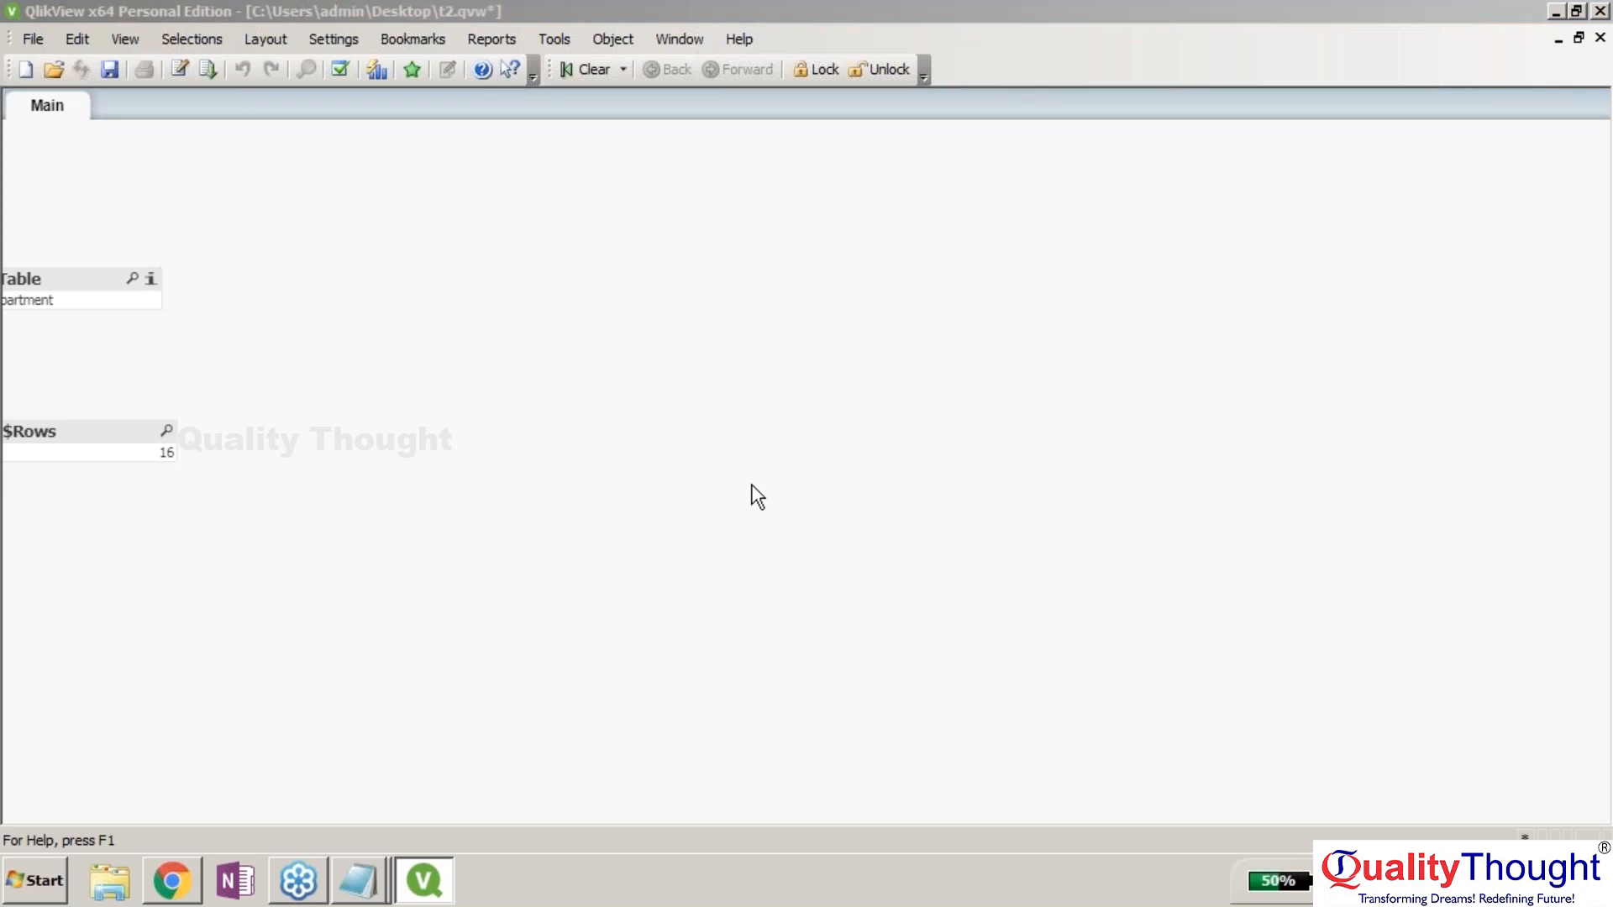
Check the context menus of the $Table and $Rows boxes and browse the Selections and Help menus.
right_click(96, 271)
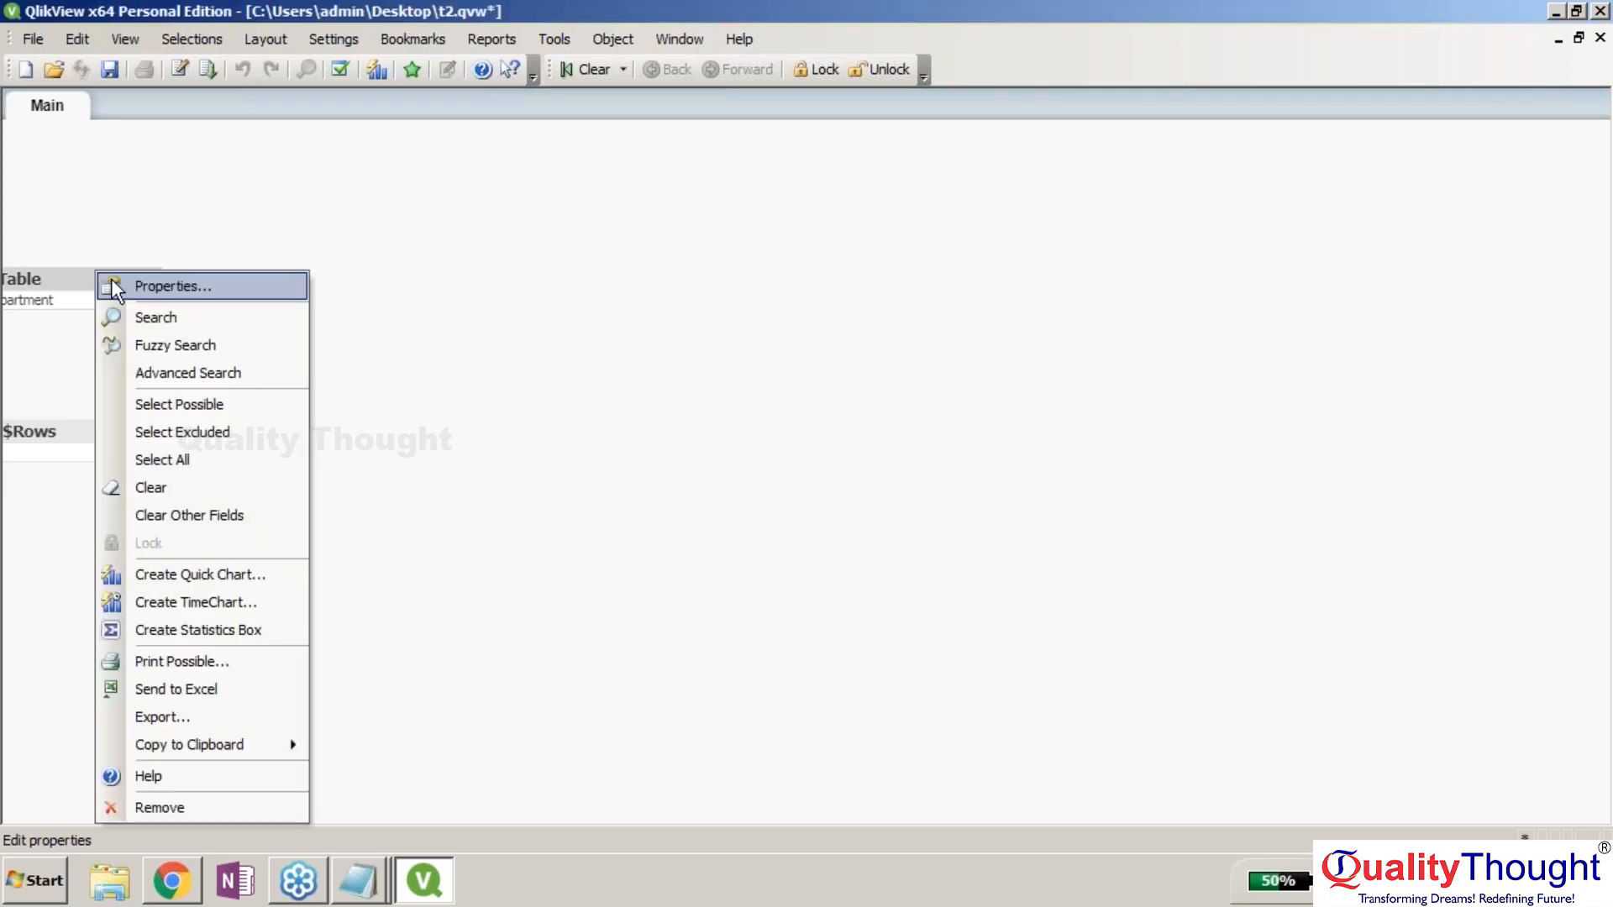
right_click(92, 431)
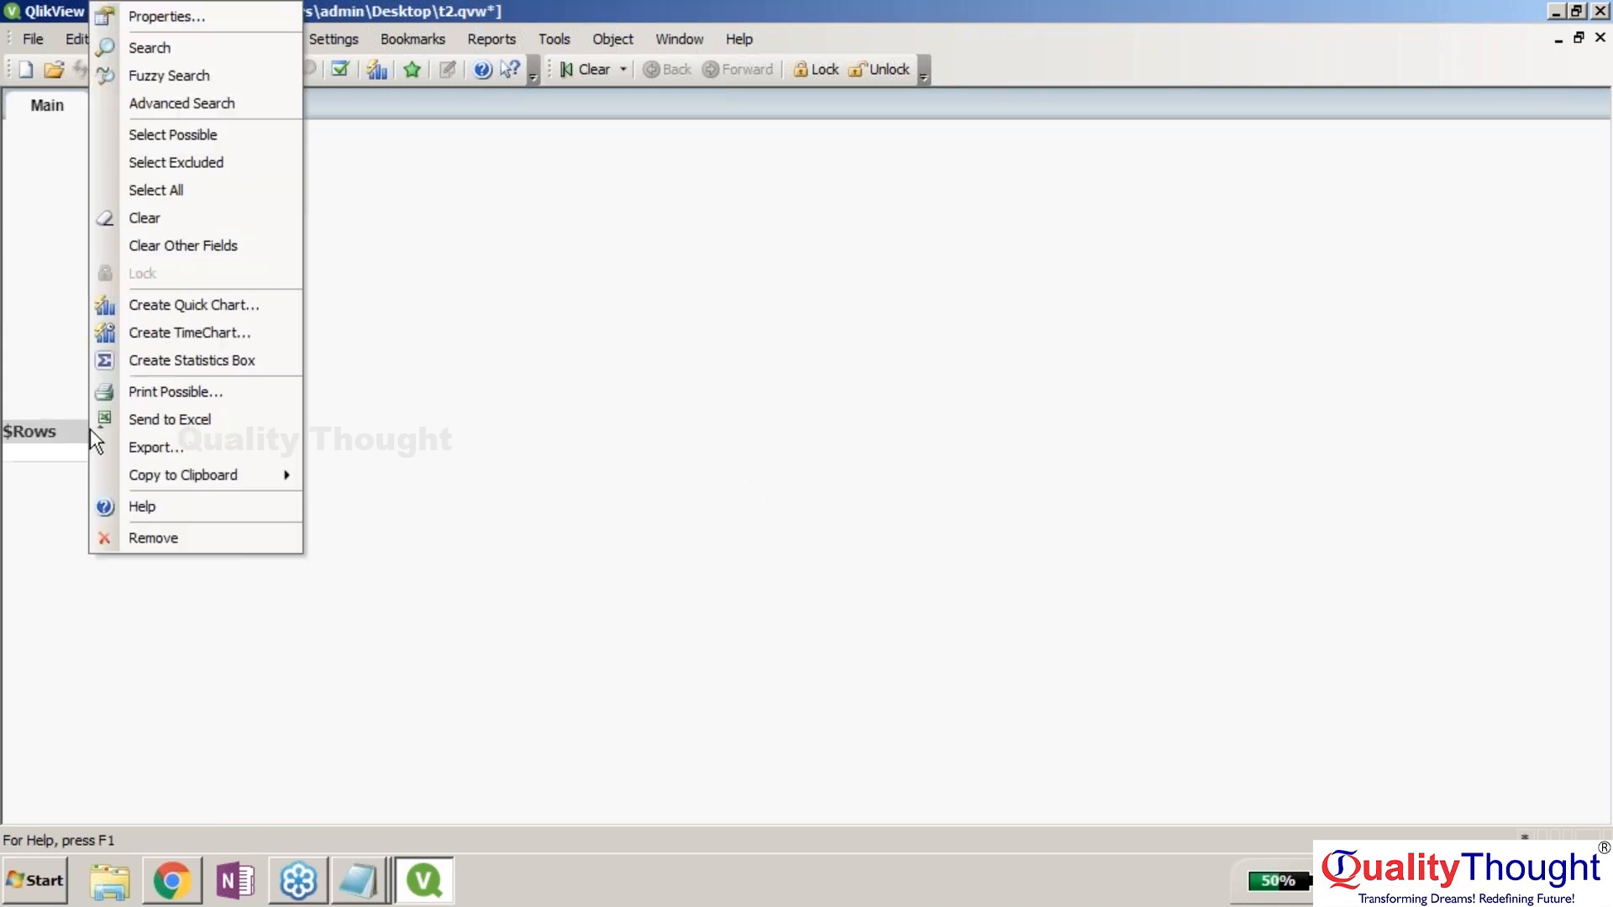
left_click(186, 38)
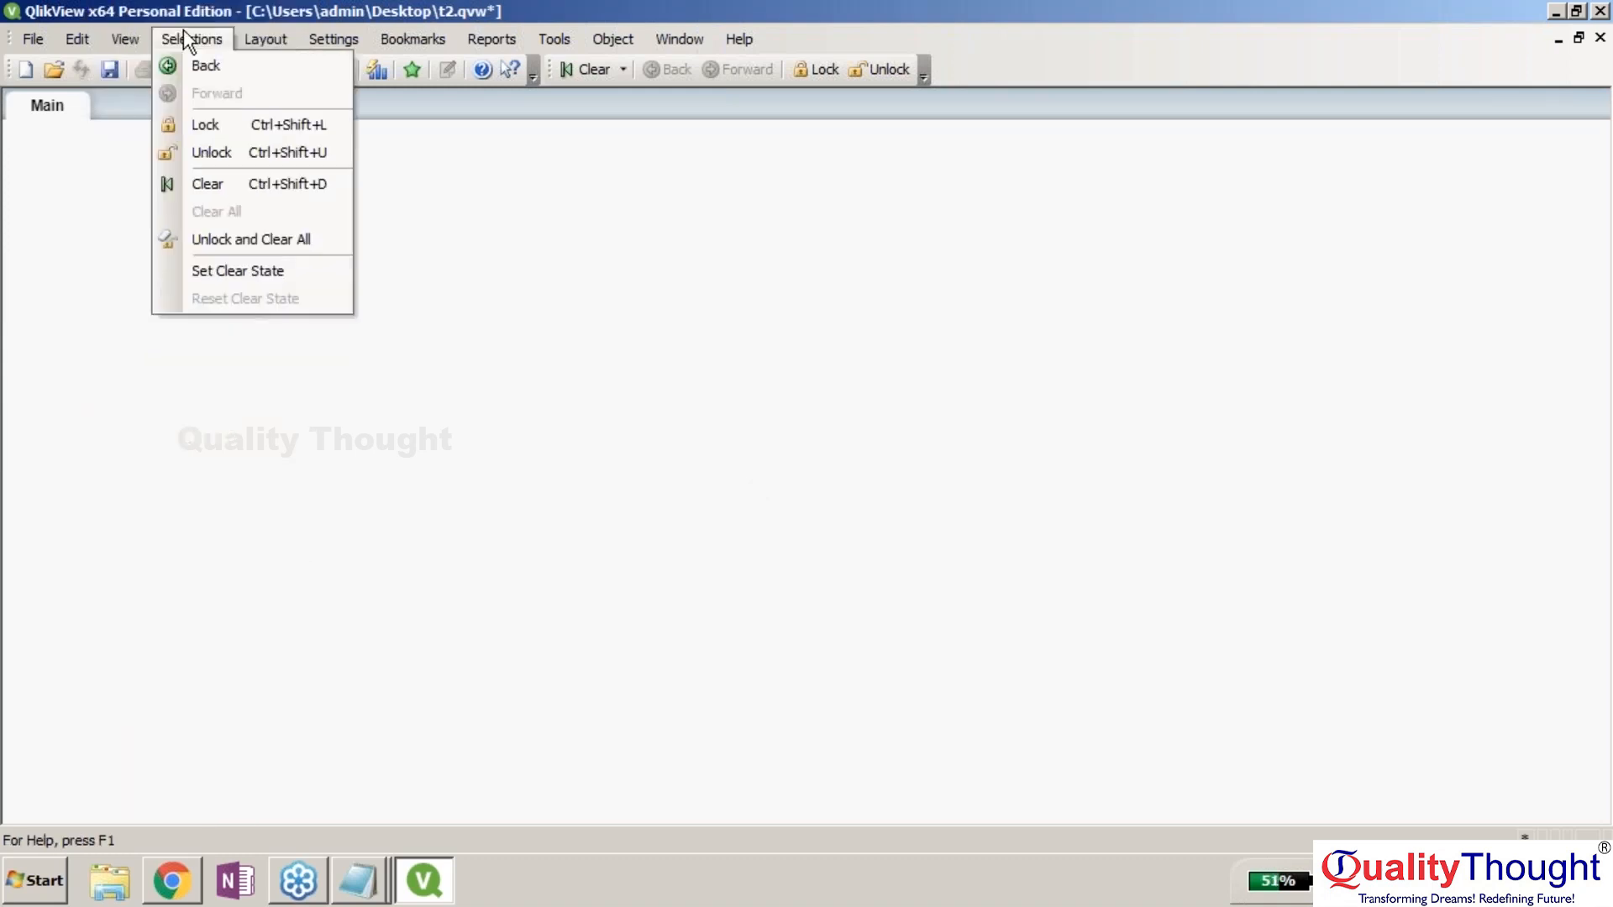
mouse_move(739, 39)
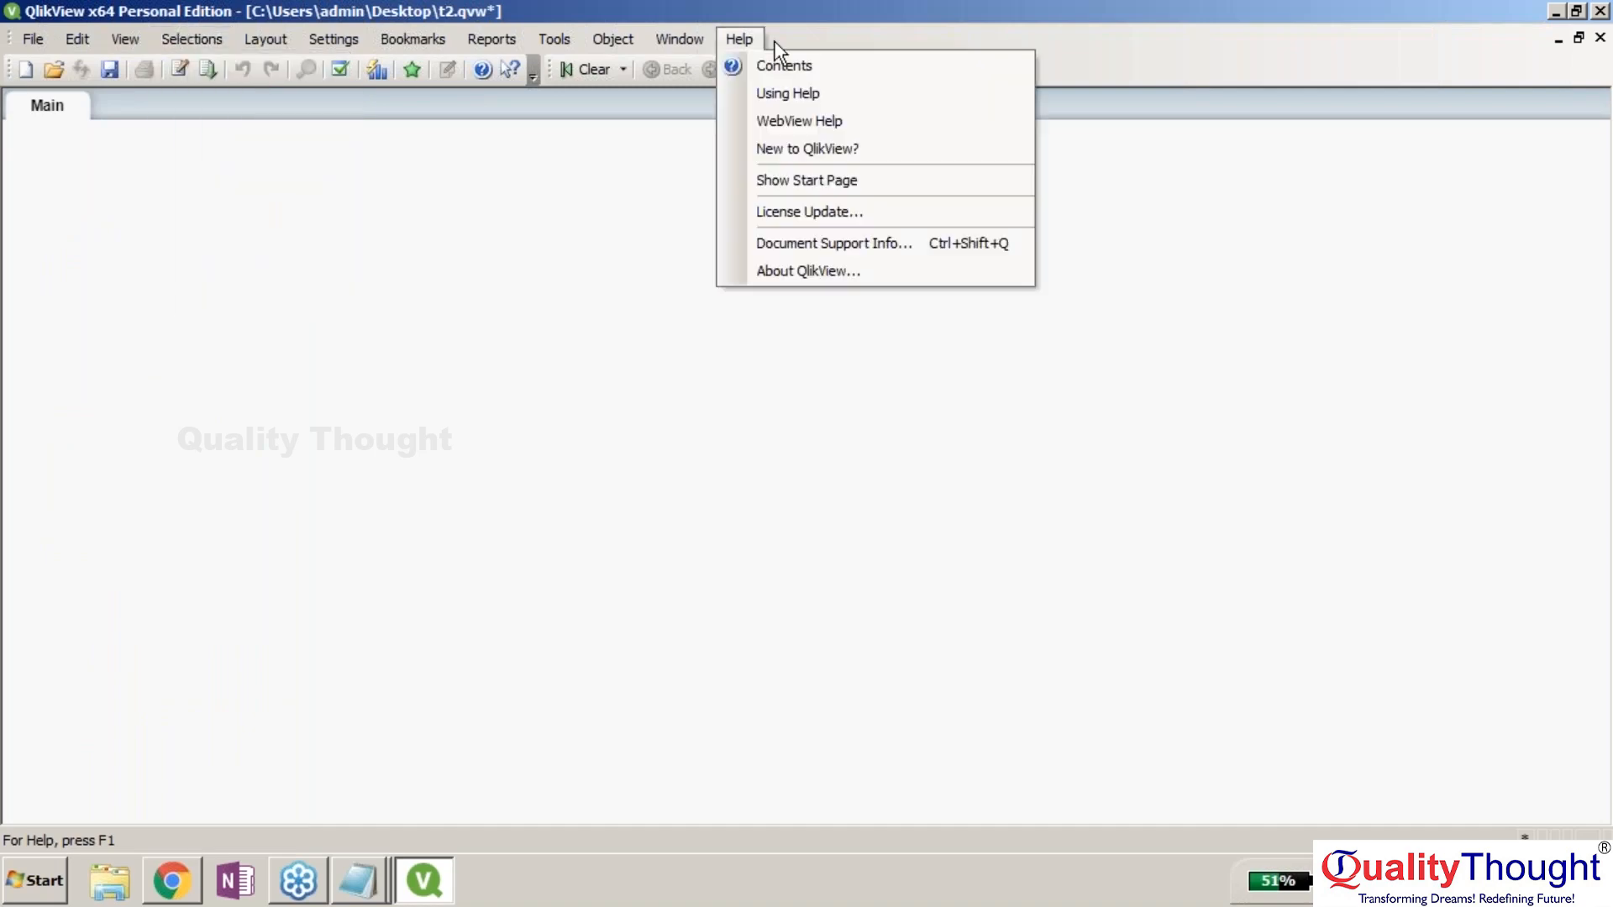